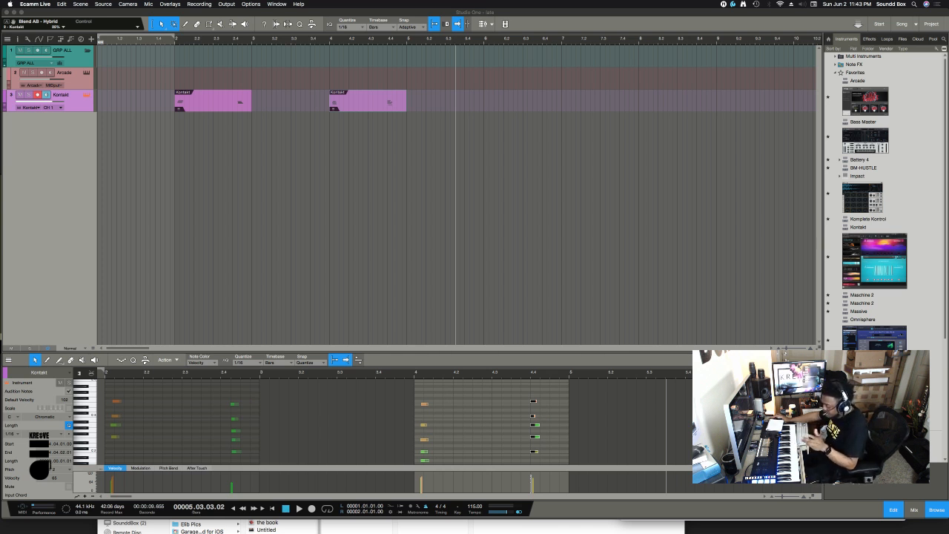
- Review the Kontakt Hybrid Keys instrument alongside the Kontakt clips, then close the instrument window
left_click(148, 213)
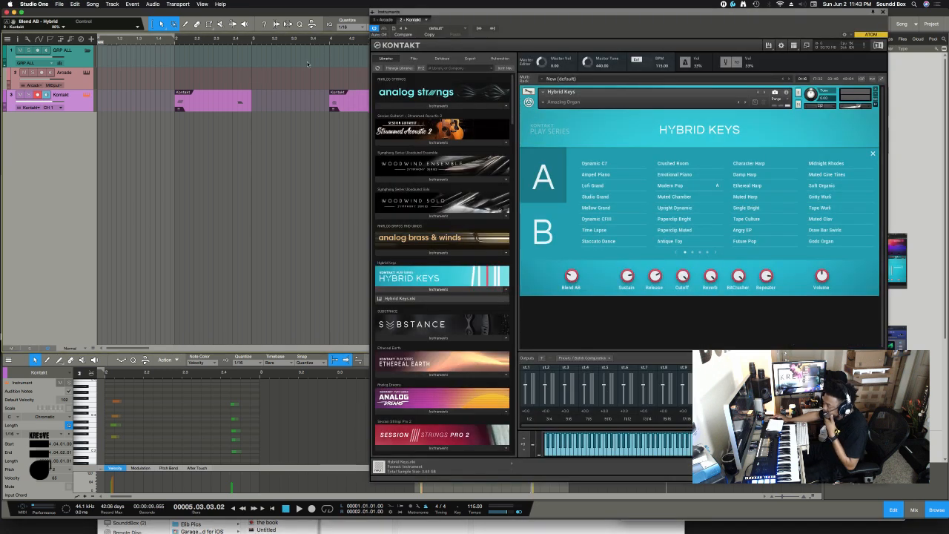
left_click_drag(425, 16, 532, 61)
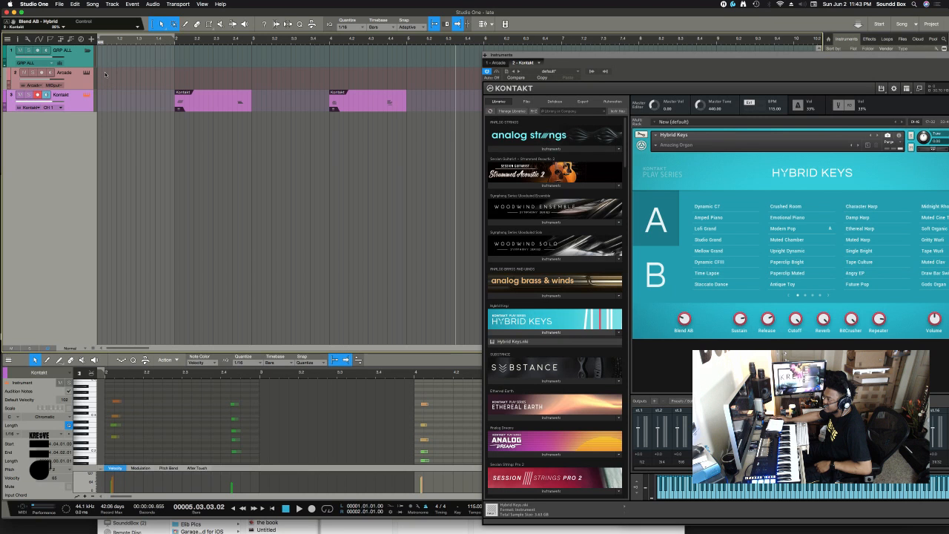
left_click(215, 104)
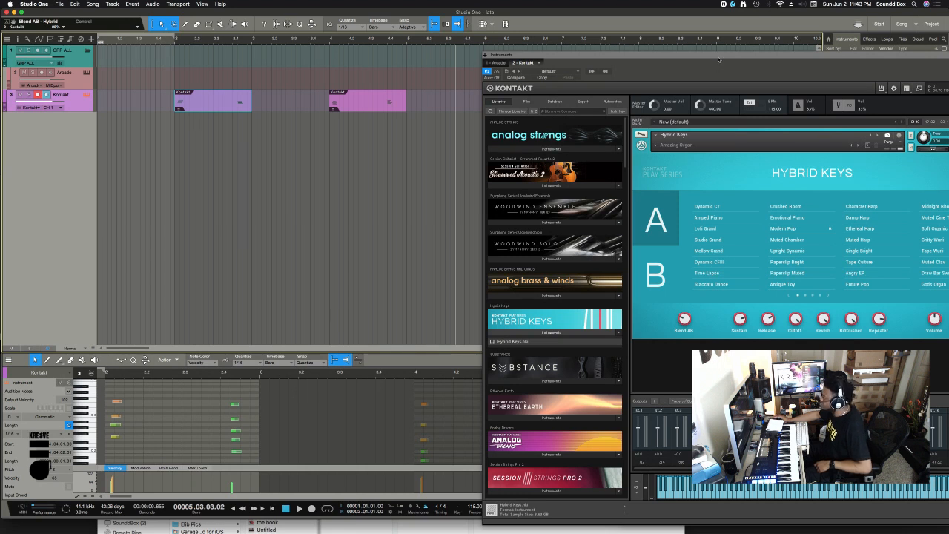
left_click_drag(718, 59, 570, 56)
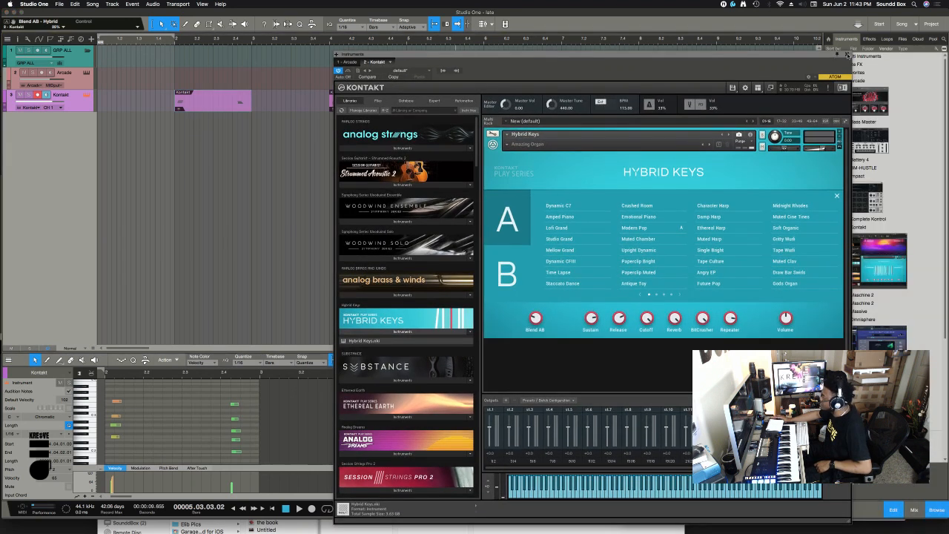
left_click(846, 55)
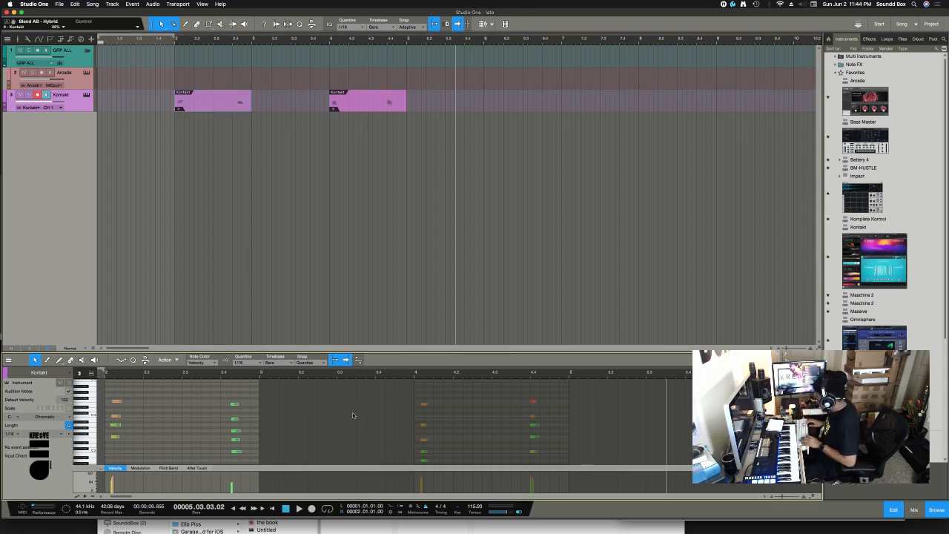
- Move the second Kontakt clip to bar 3, directly after the first, and play both clips back with the mixer displayed
key("w")
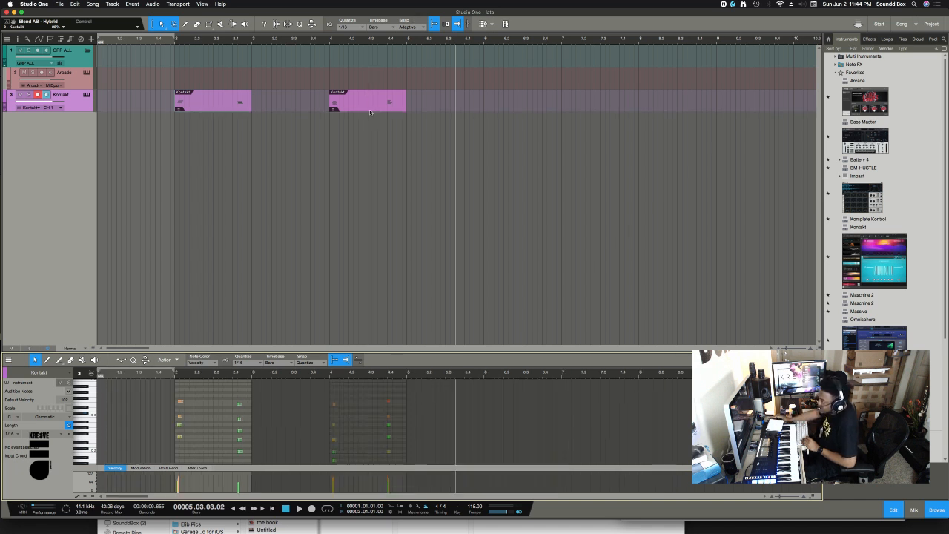
left_click_drag(370, 112, 293, 111)
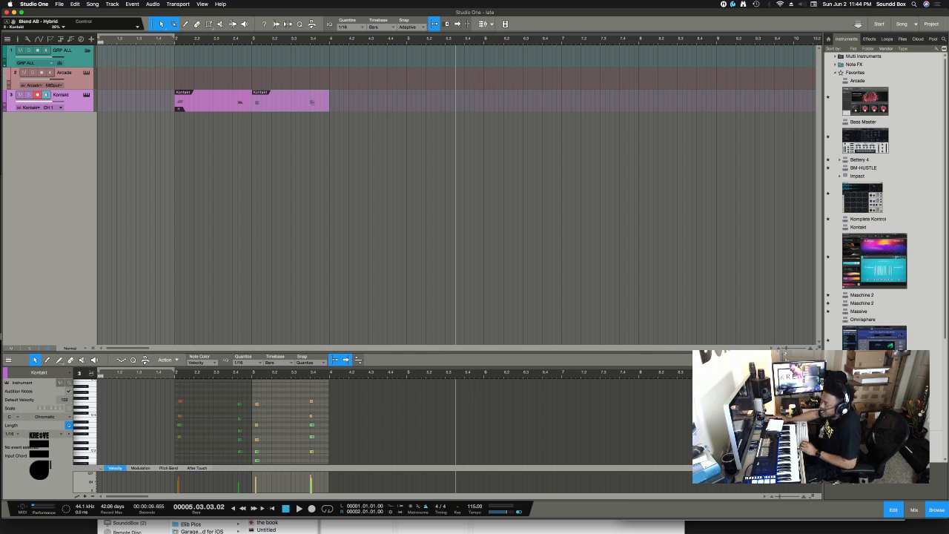
left_click(172, 42)
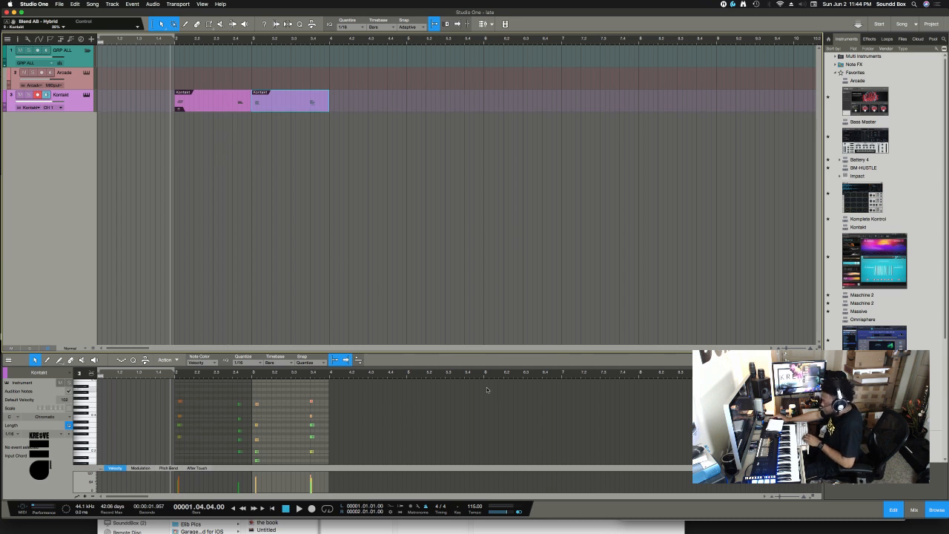
key("space")
key("F3")
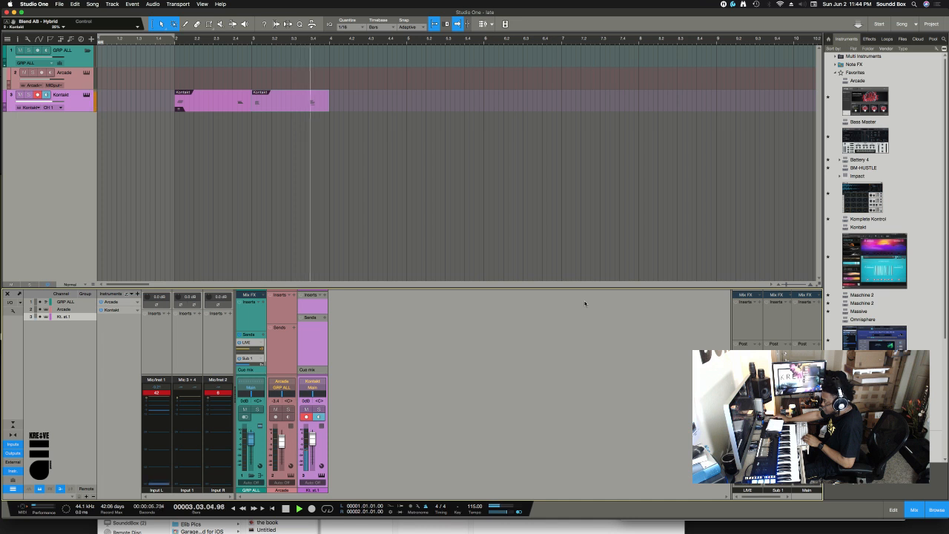
key("space")
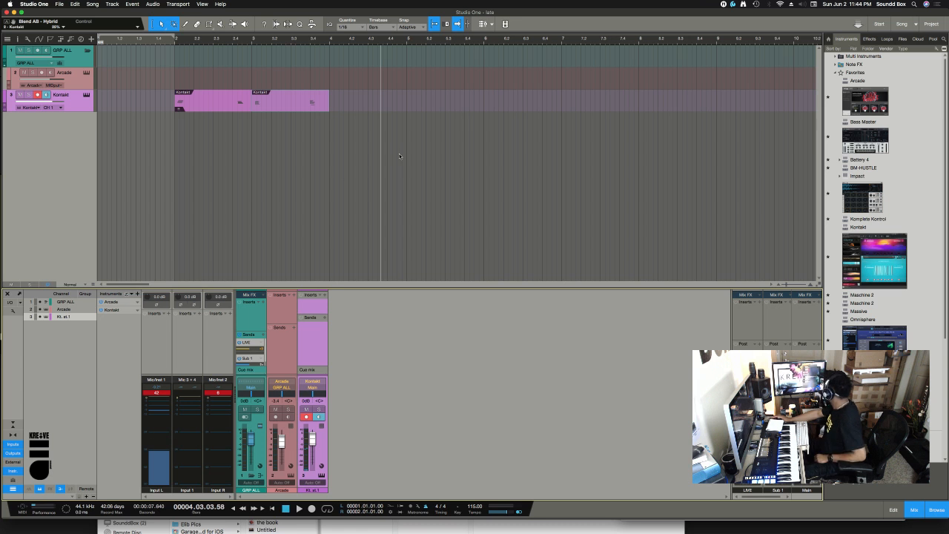
- Set the playback position to the start of bar 2, where the first Kontakt clip begins
left_click(308, 107)
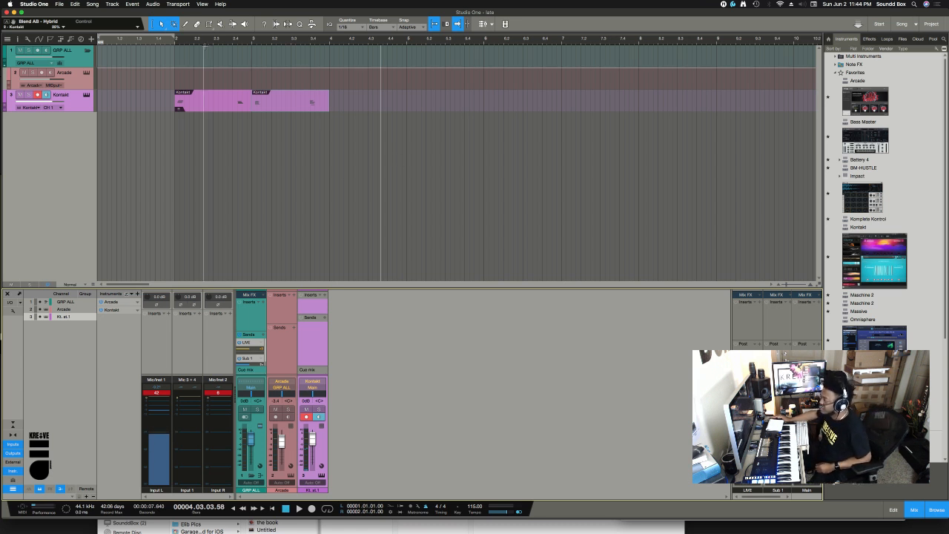
left_click(174, 43)
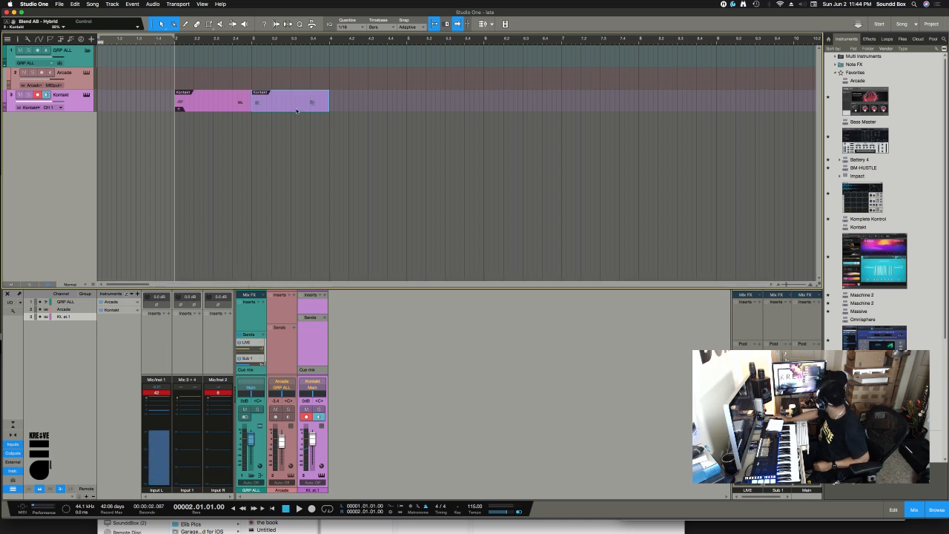
left_click(216, 103)
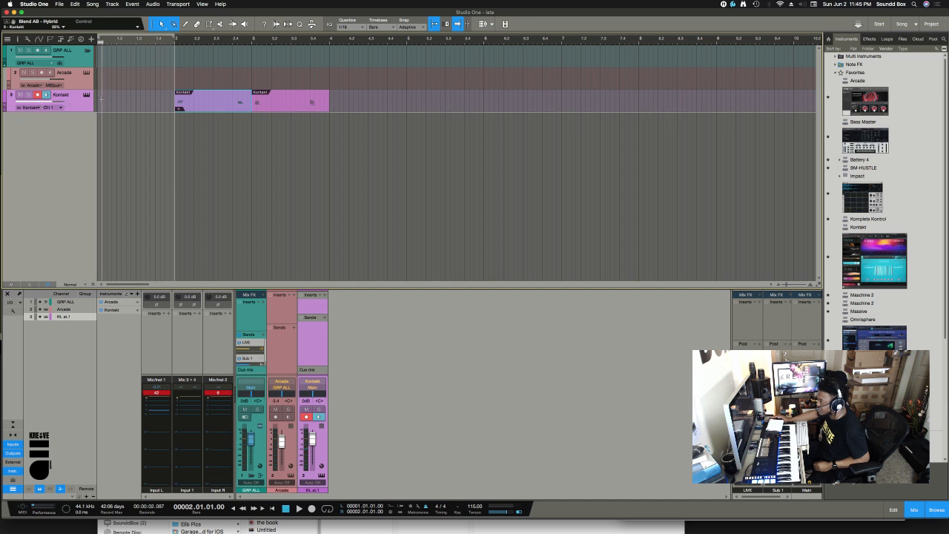
left_click(46, 147)
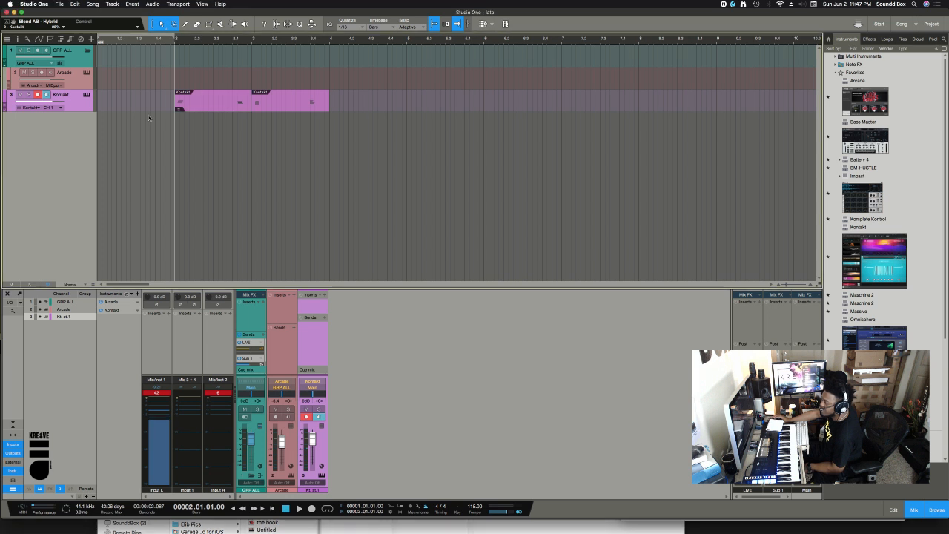
left_click(364, 145)
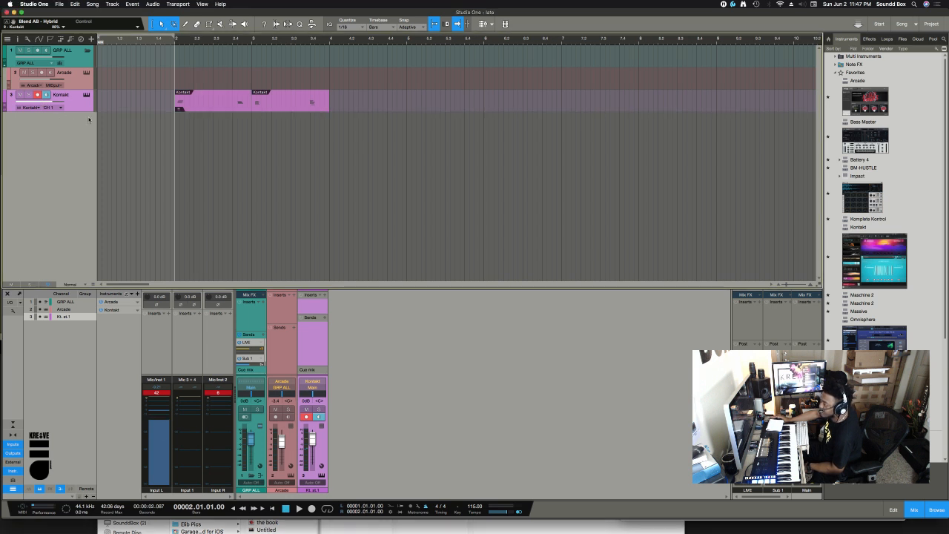
- Add the Chorder Note FX to the Kontakt track through its track inspector and enable Learn Mode
left_click(19, 38)
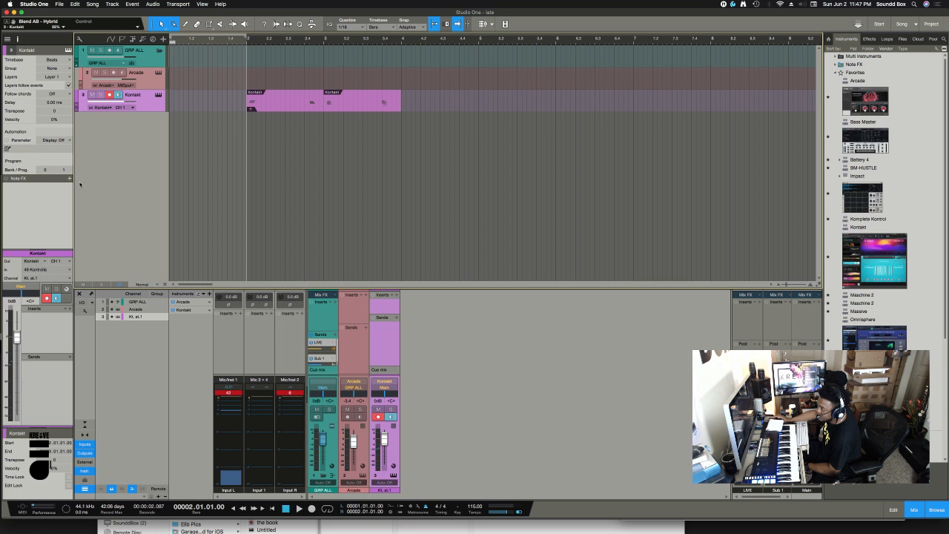
left_click(70, 180)
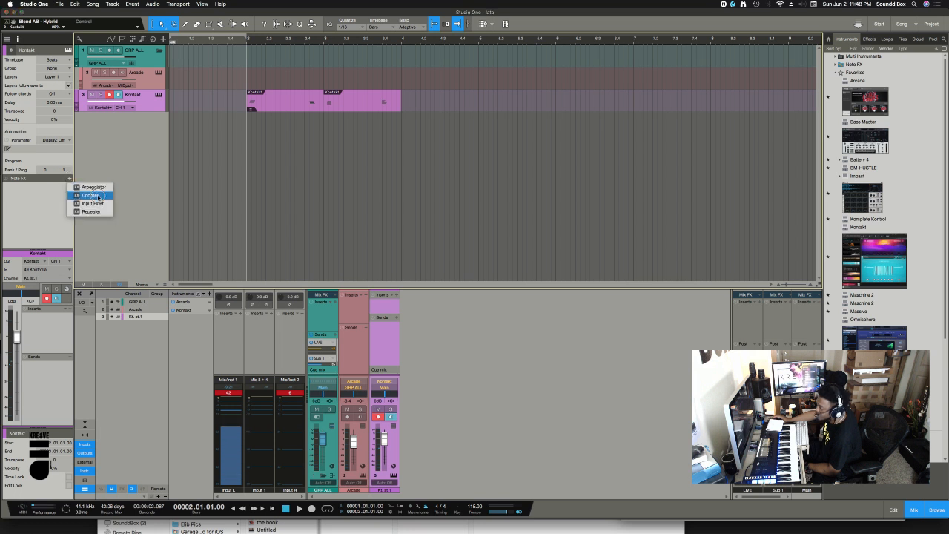
left_click(114, 177)
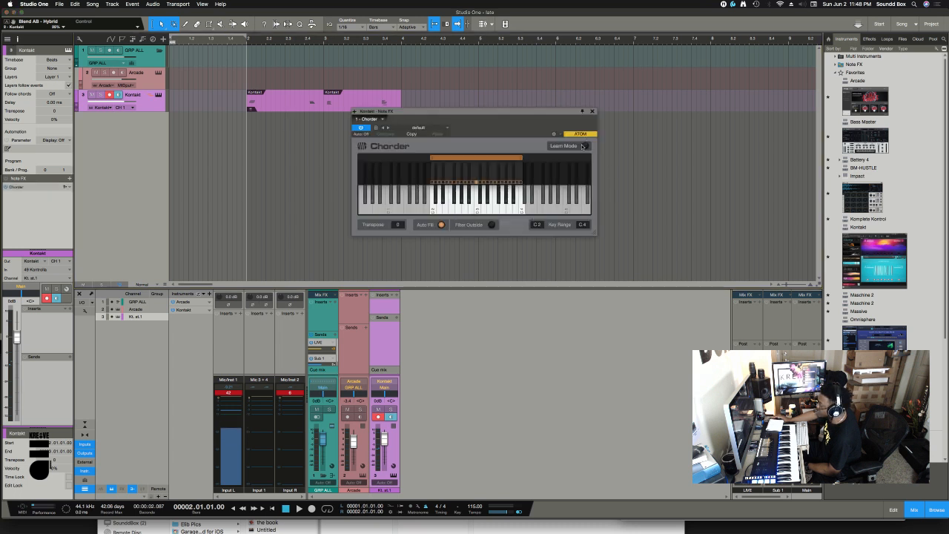
left_click(584, 146)
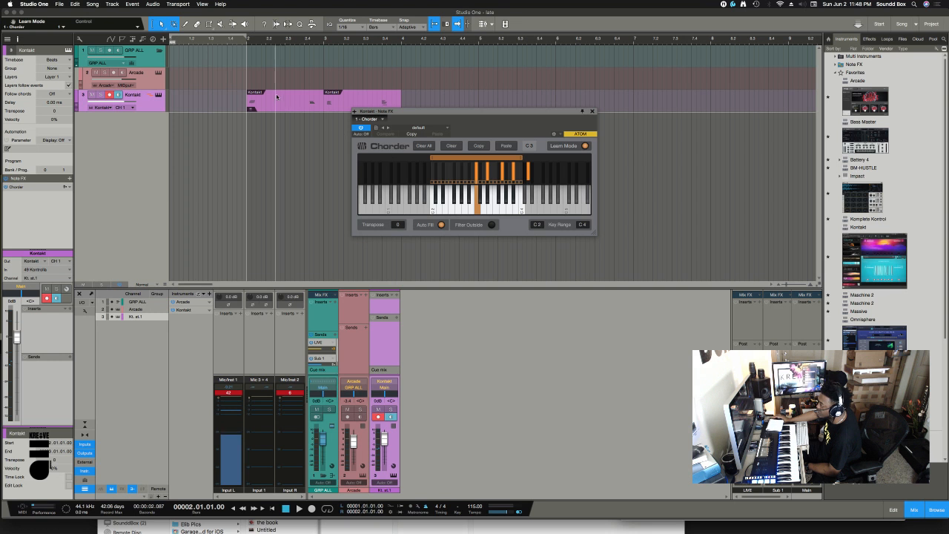
- Open the first Kontakt clip in the note editor and clear all existing chord assignments in Chorder
double_click(278, 102)
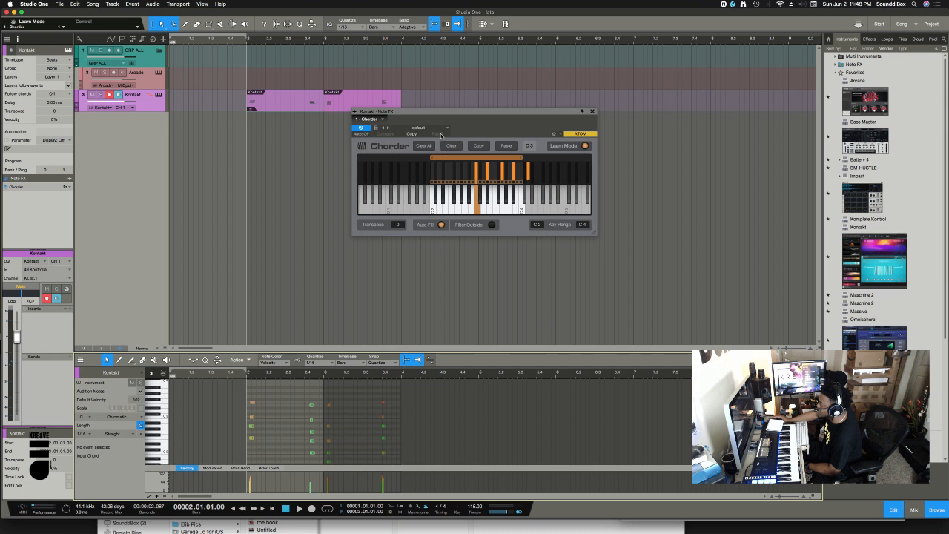
left_click(442, 128)
left_click(477, 131)
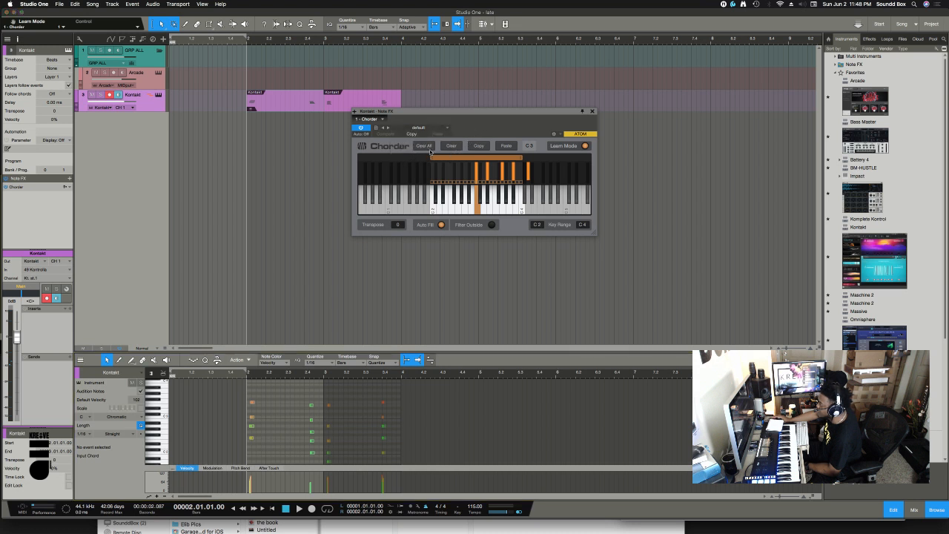
left_click(428, 146)
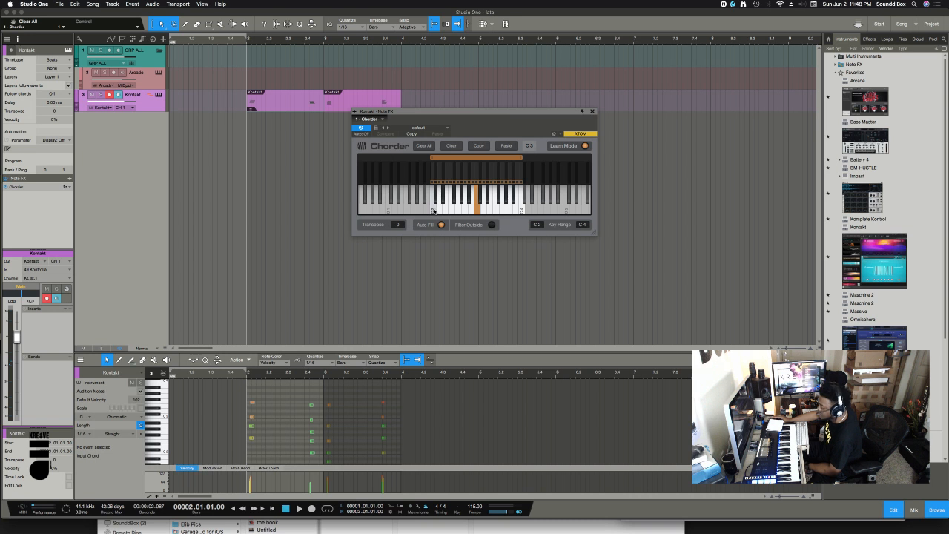
- Teach Chorder's C2 key the first clip's opening chord by sounding its notes F2, A2, C3 and F3
left_click(433, 211)
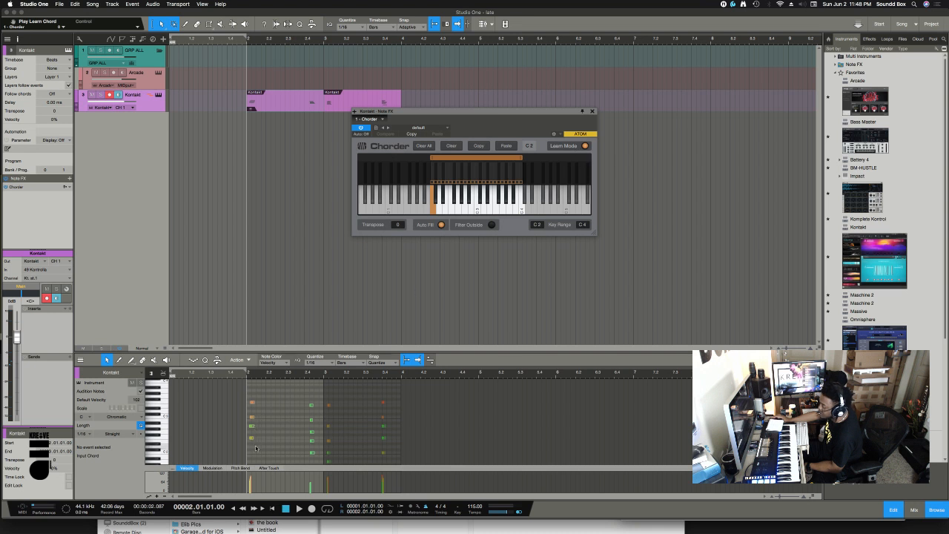
left_click_drag(255, 448, 249, 398)
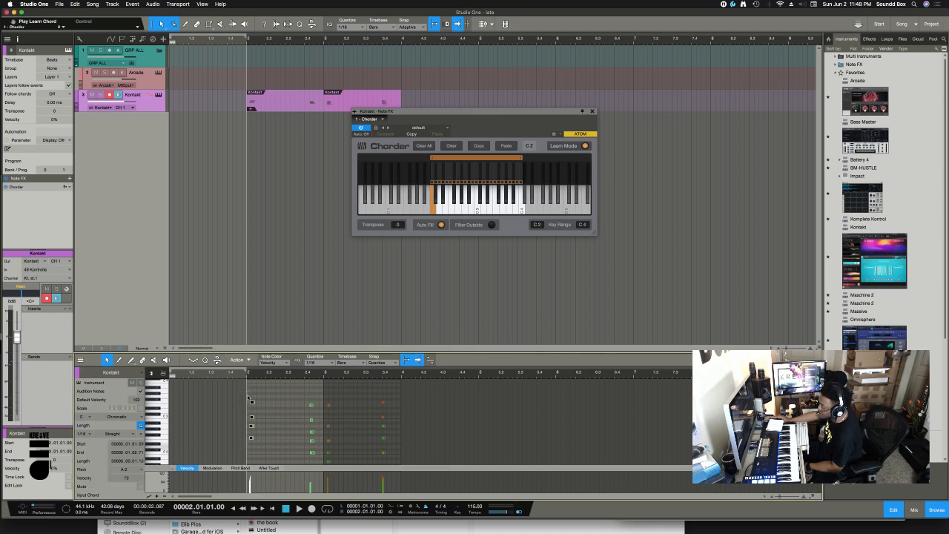
left_click(246, 461)
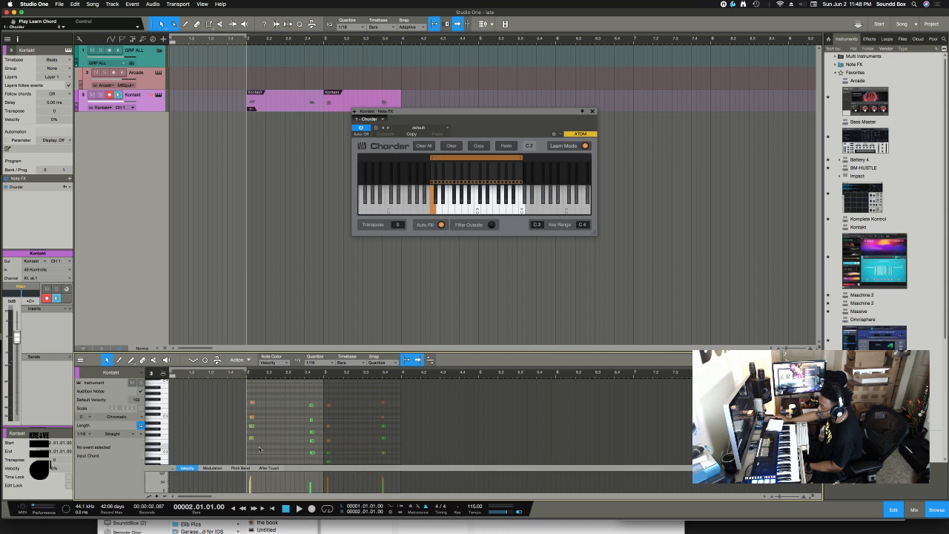
left_click(251, 440)
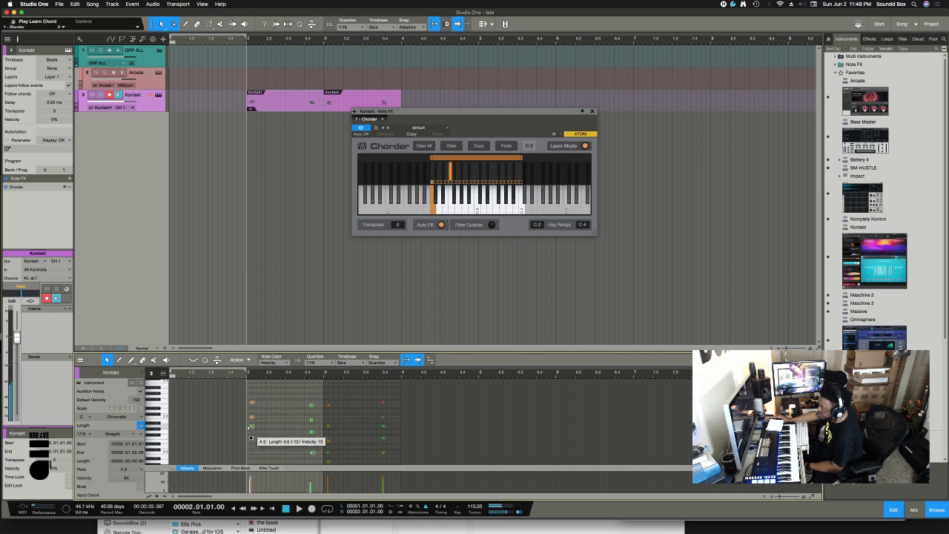
left_click(250, 427)
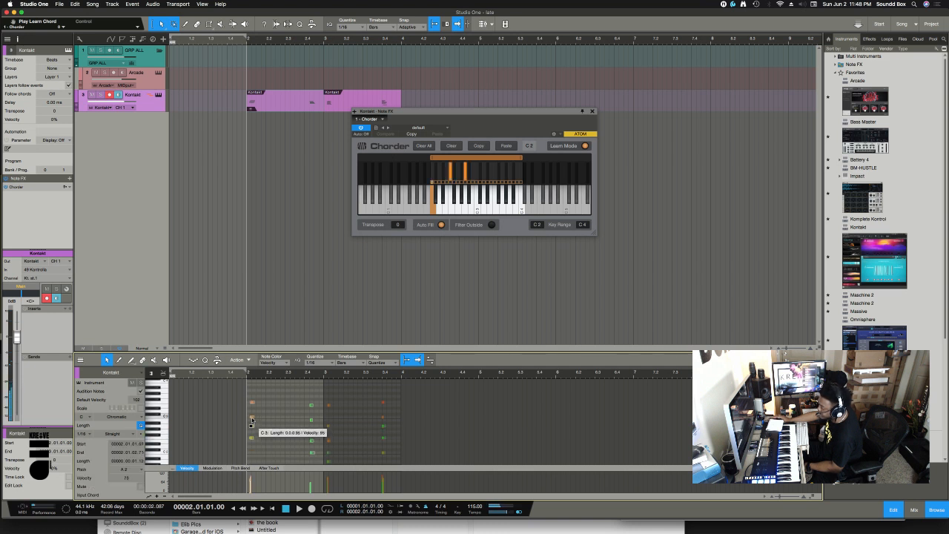
left_click(251, 418)
left_click(251, 401)
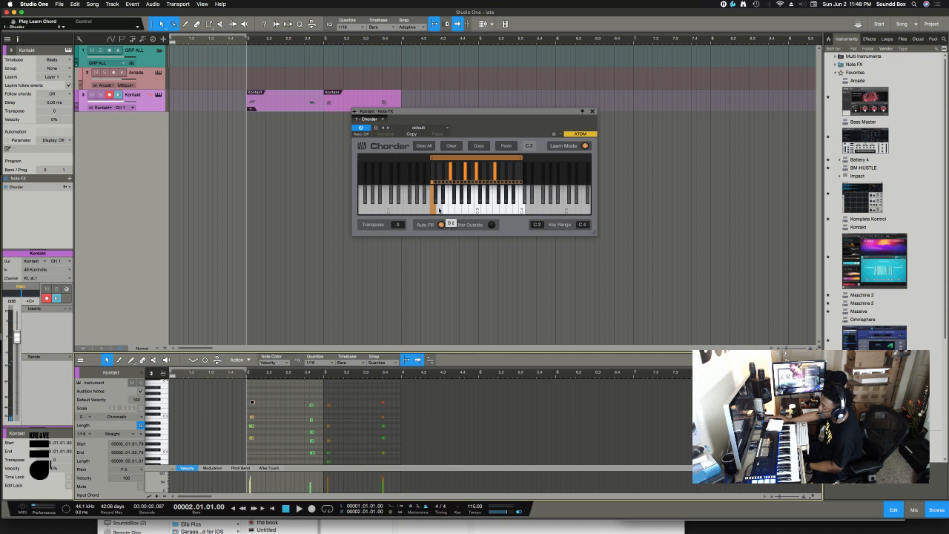
- Teach Chorder's D2 key the first clip's closing chord and its E2 key the second clip's opening chord
left_click(439, 210)
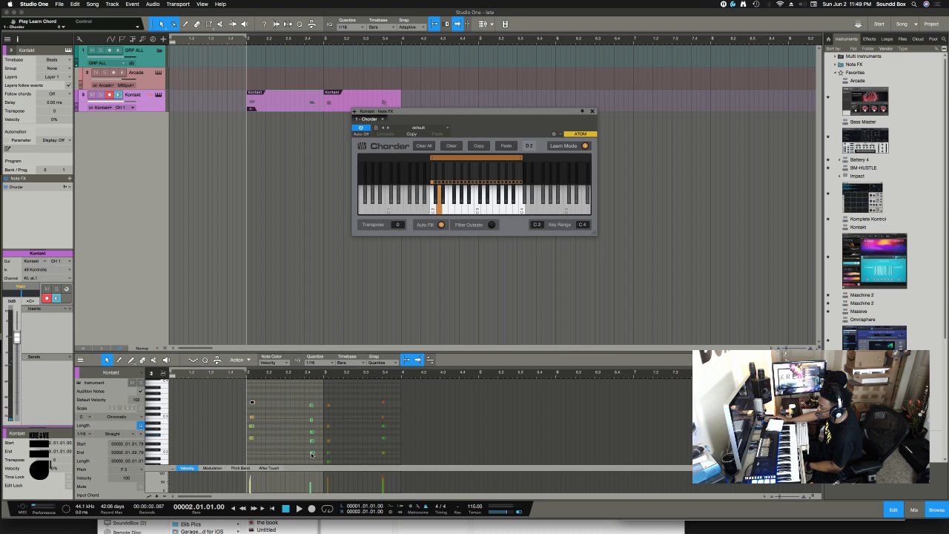
left_click_drag(311, 454, 311, 406)
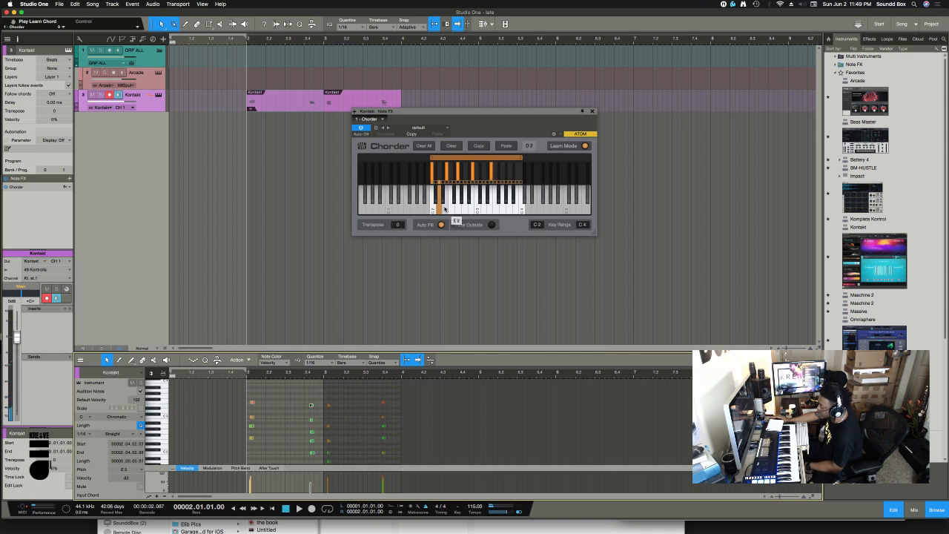
left_click(445, 210)
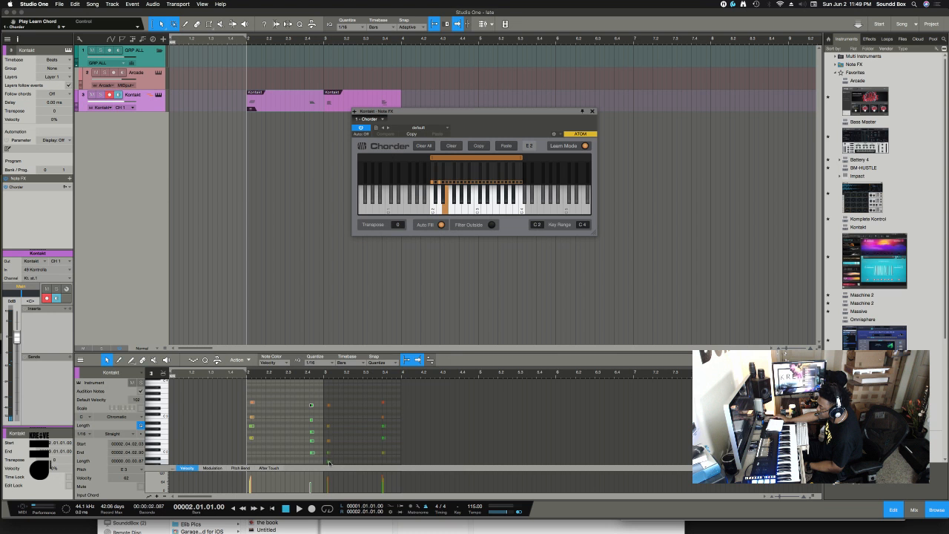
left_click(329, 463)
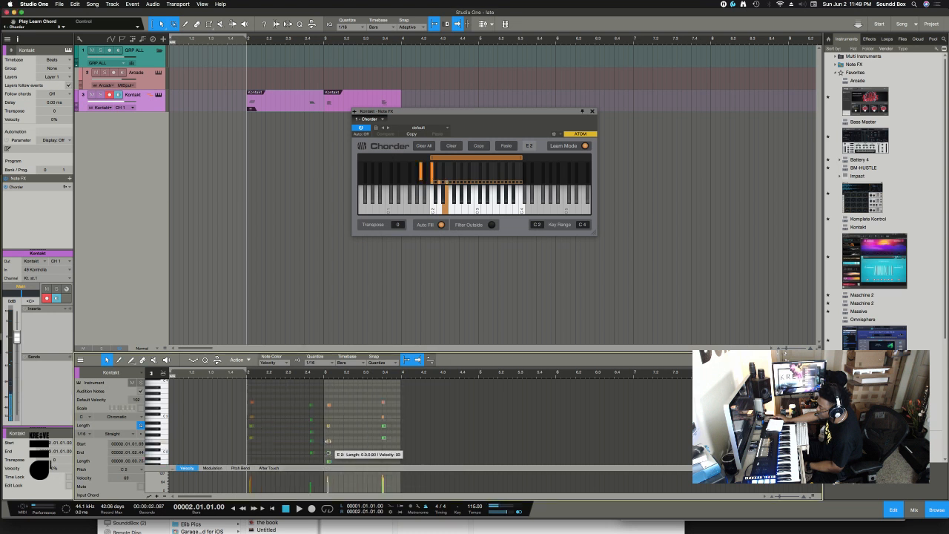
left_click(328, 440)
left_click(328, 426)
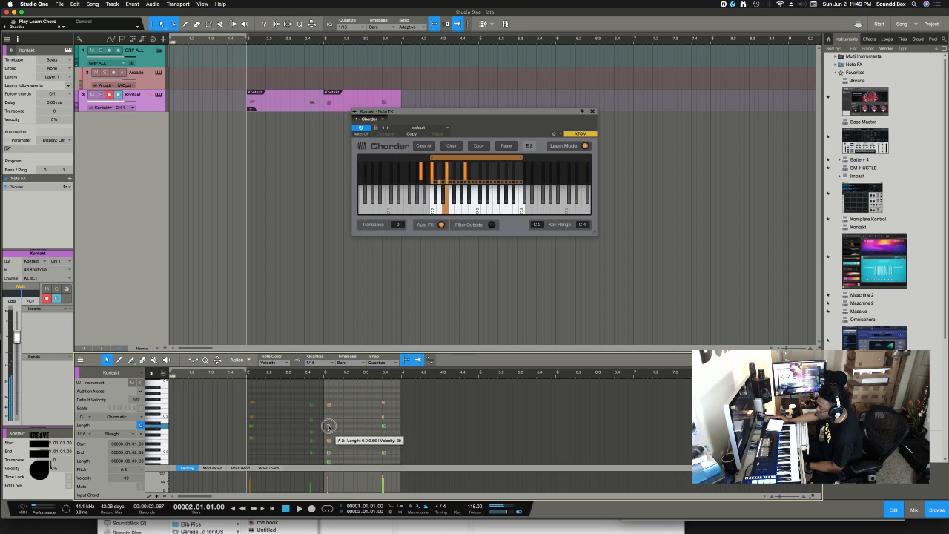
left_click(329, 405)
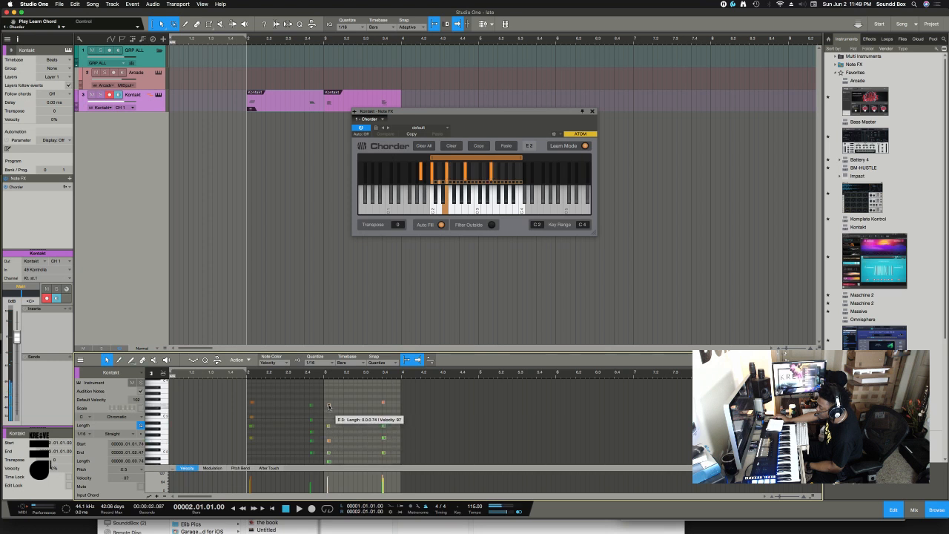
- Teach Chorder's F2 key the second clip's closing chord by sounding its notes from high-lighted clip data, and switch Learn Mode off
left_click(452, 209)
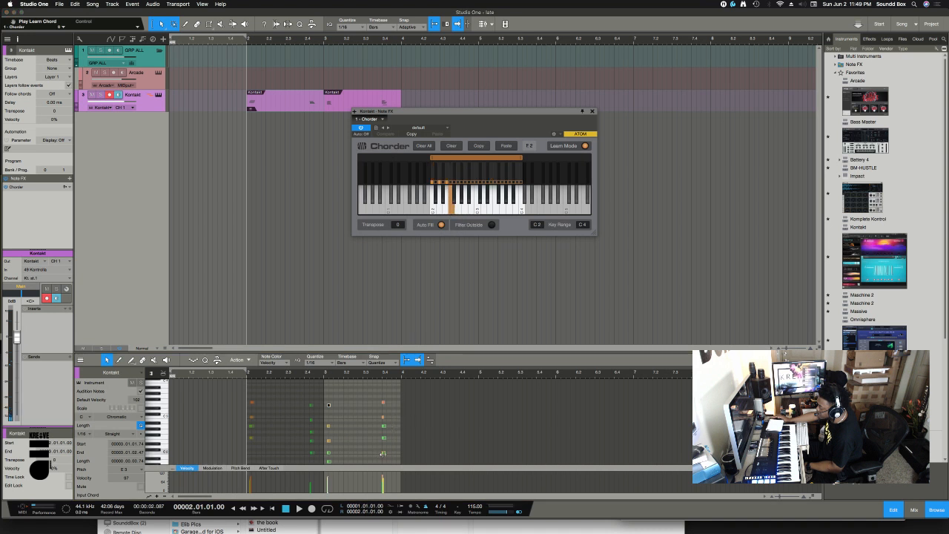
left_click(384, 437)
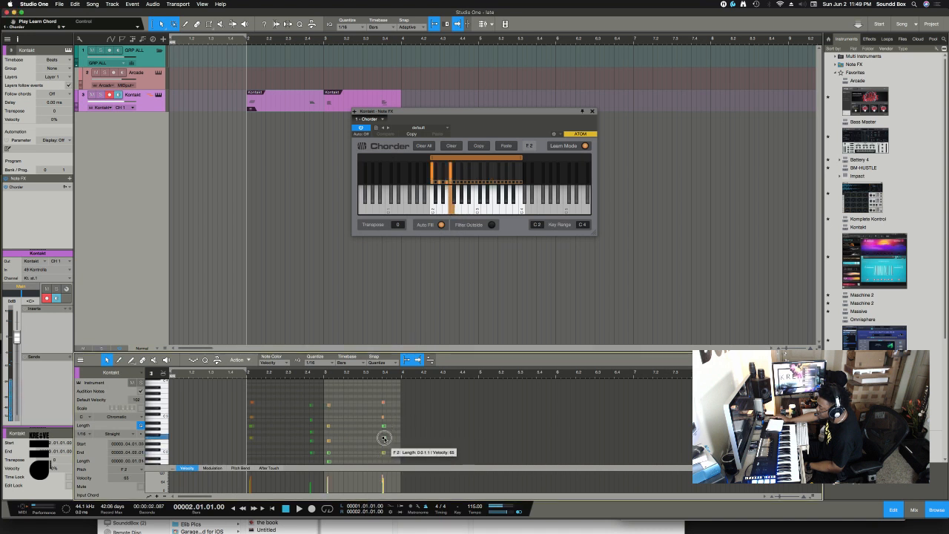
left_click(384, 426)
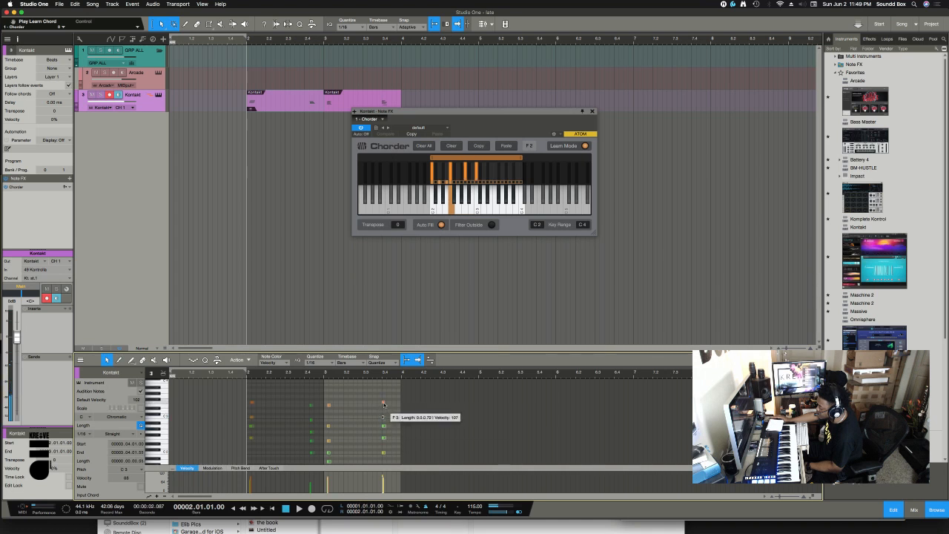
left_click(383, 402)
scroll(398, 424, "down", 2)
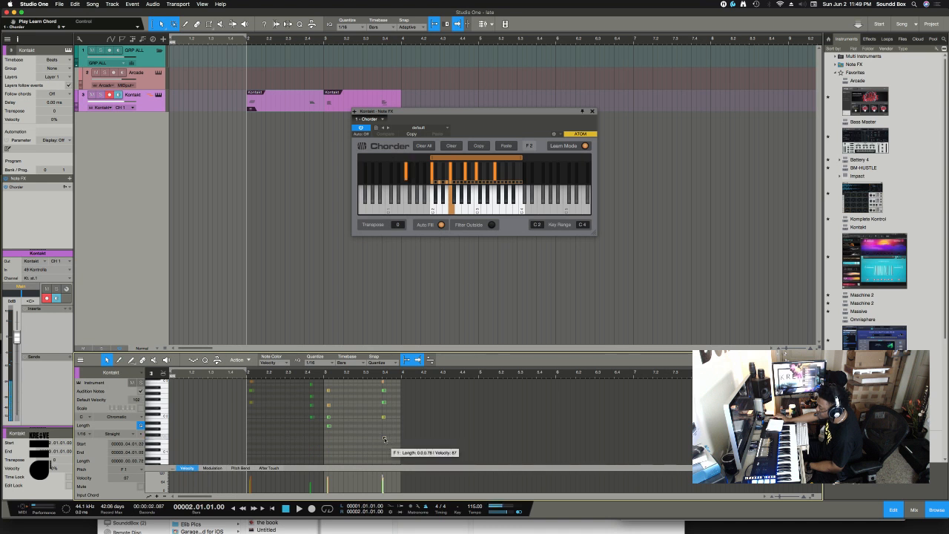
left_click(384, 438)
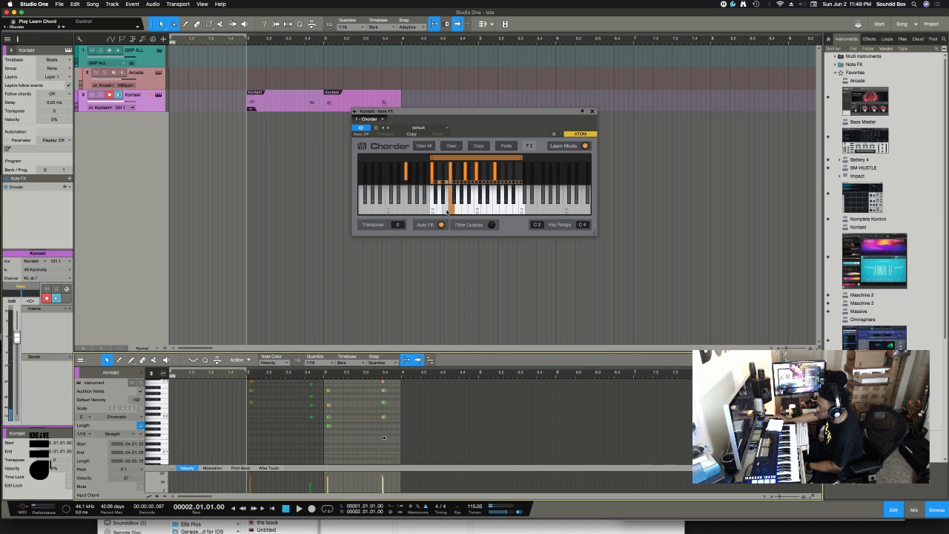
left_click(446, 212)
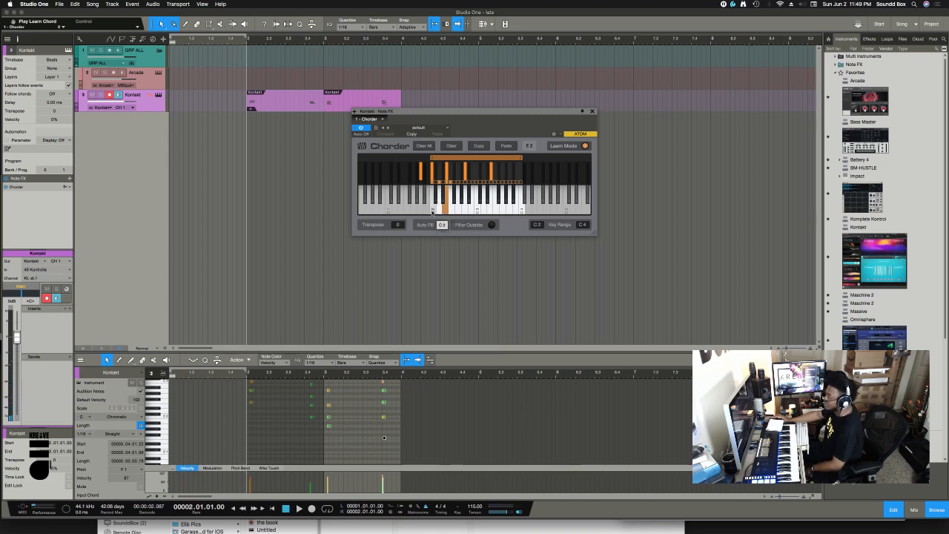
left_click(584, 147)
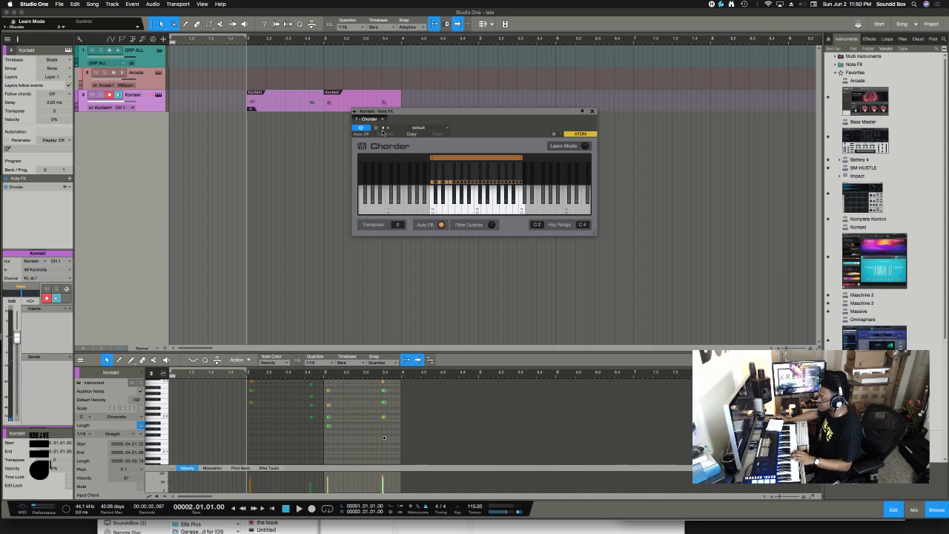
- Delete both recorded Kontakt clips and return the playhead to the start of the song
left_click_drag(295, 126, 348, 95)
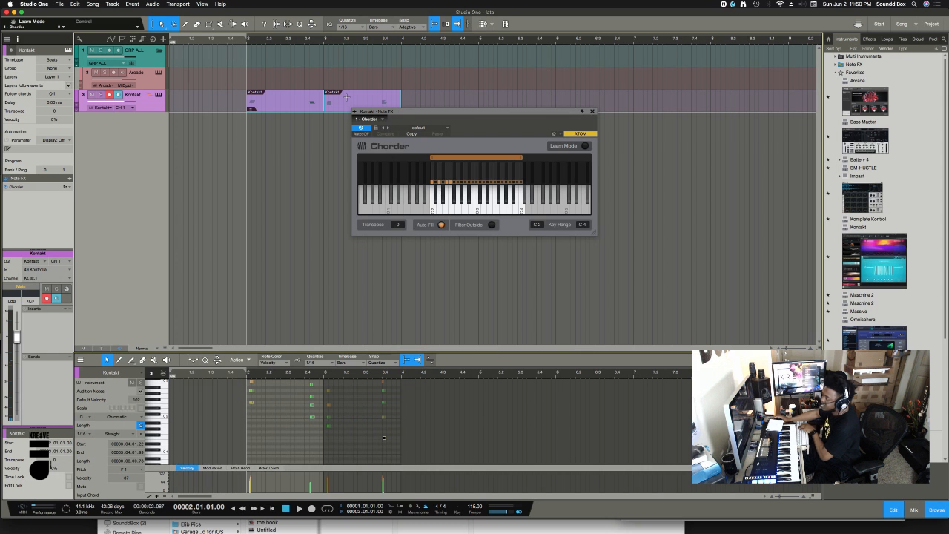
key("Delete")
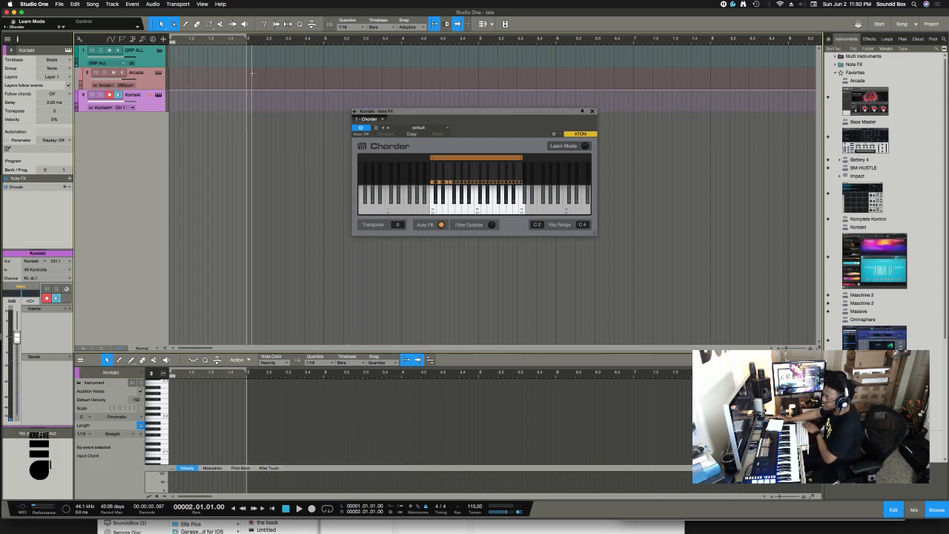
key("Home")
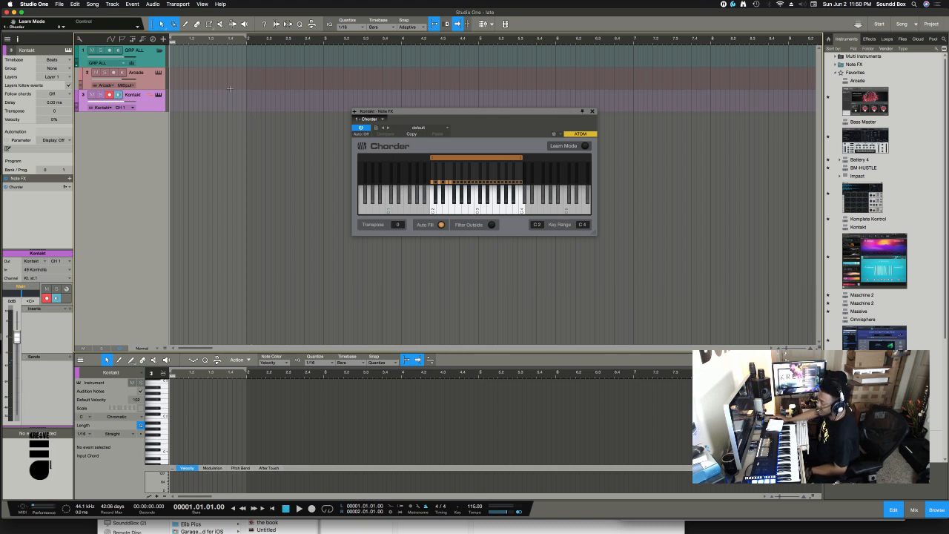
- Move the Chorder window out of the way and record a new four-note one-finger take on the Kontakt track
left_click_drag(421, 111, 409, 77)
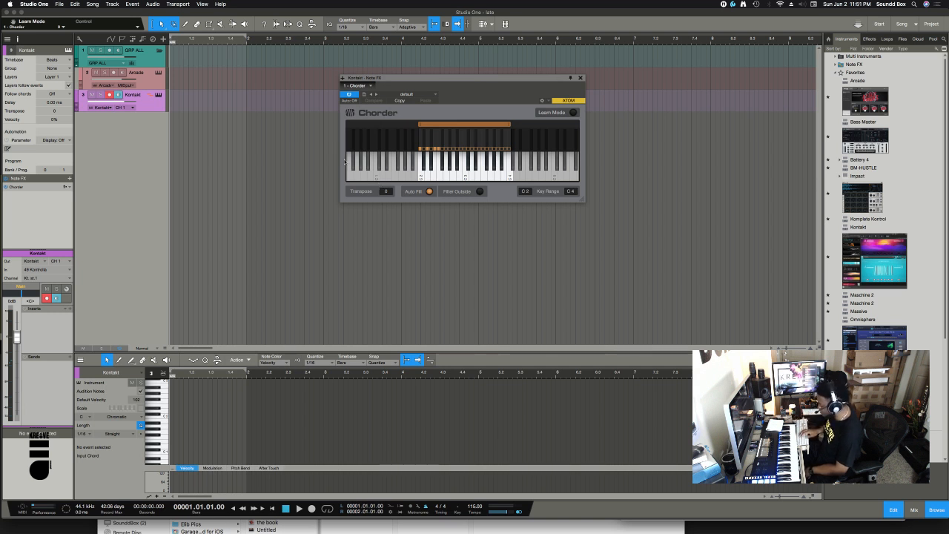
key("KP_Multiply")
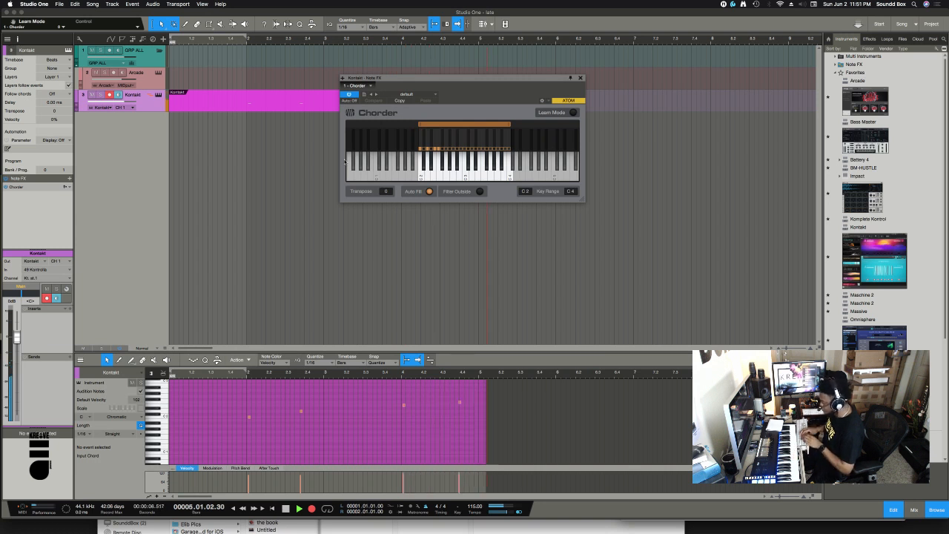
key("space")
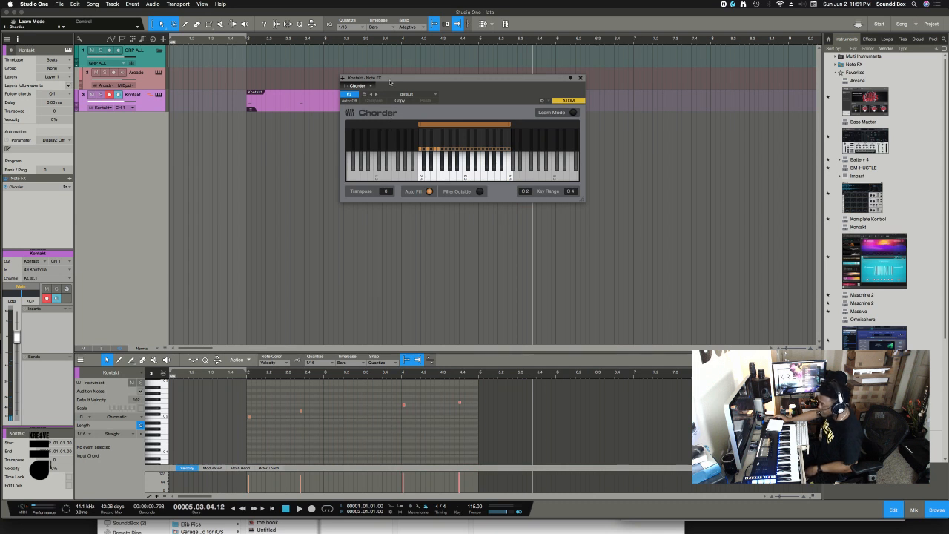
- Quantize all four notes of the new take in the note editor and make the editor taller
left_click_drag(390, 83, 463, 174)
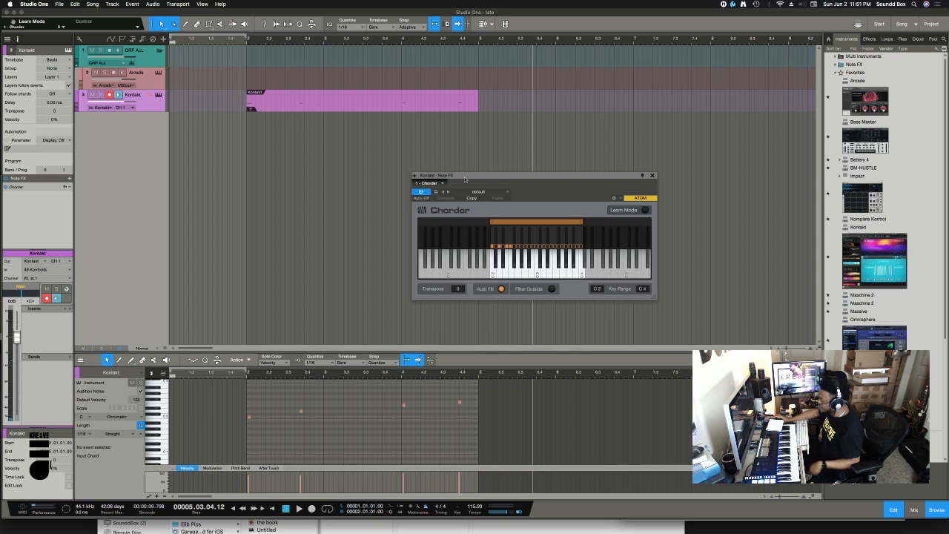
left_click_drag(468, 176, 622, 180)
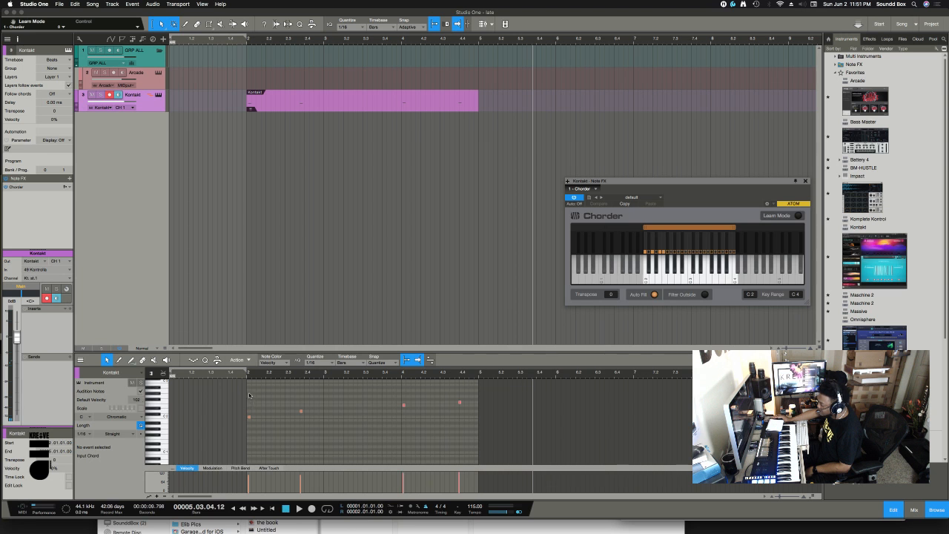
left_click_drag(250, 392, 382, 436)
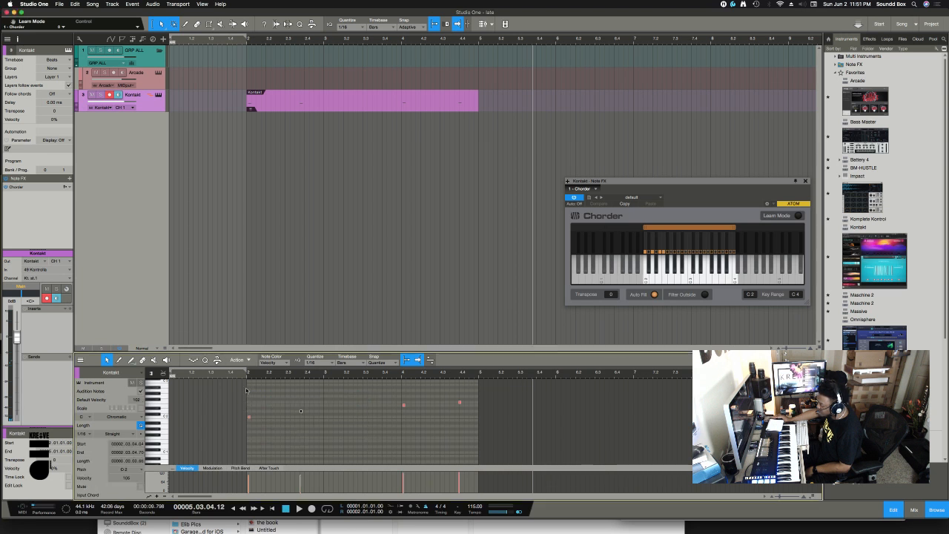
left_click_drag(249, 392, 474, 423)
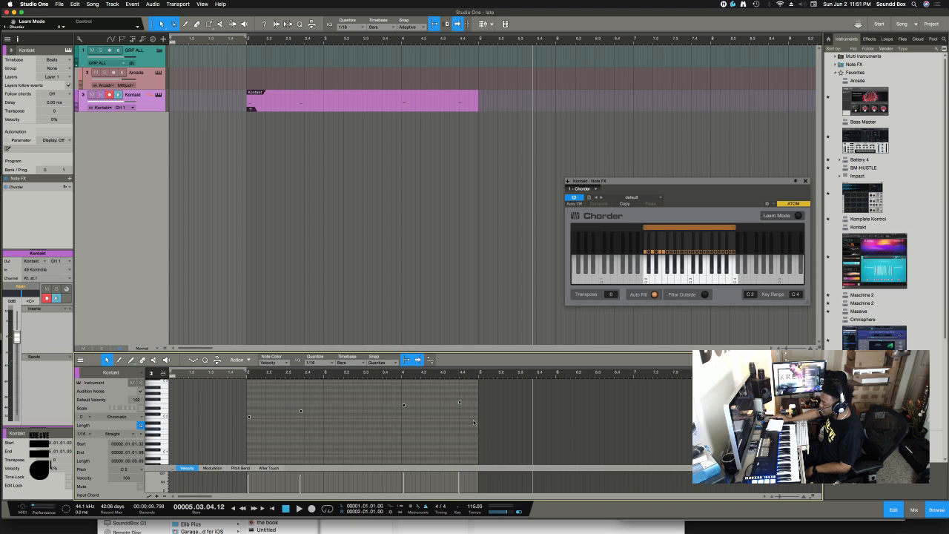
left_click_drag(450, 352, 438, 181)
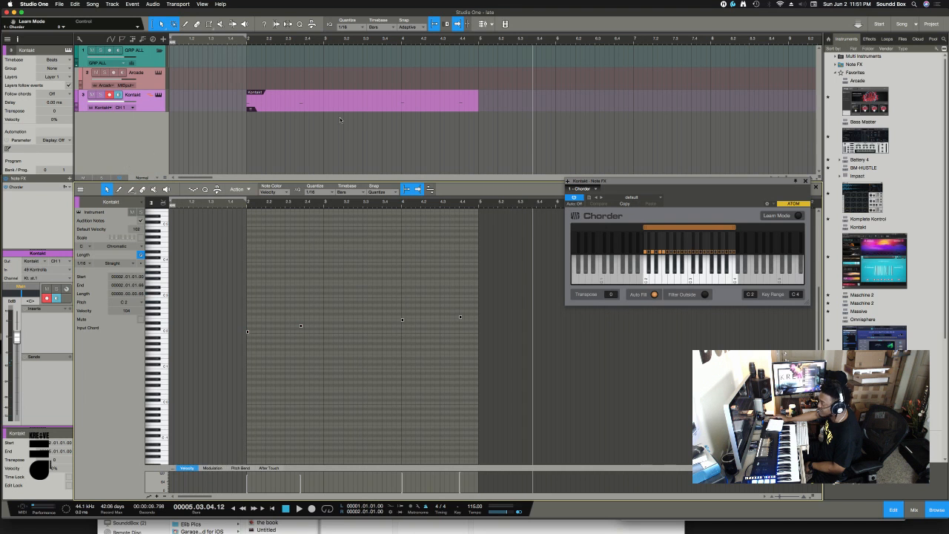
left_click(401, 106)
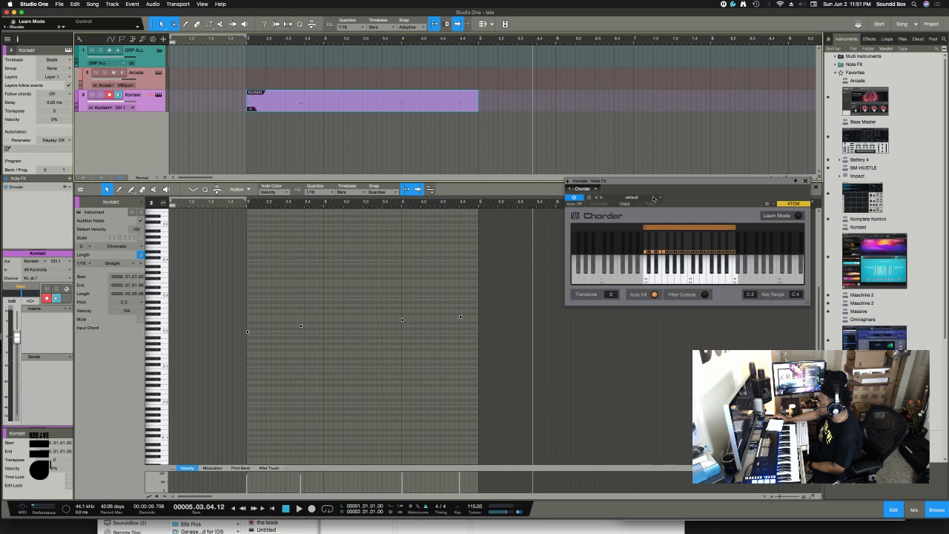
right_click(403, 108)
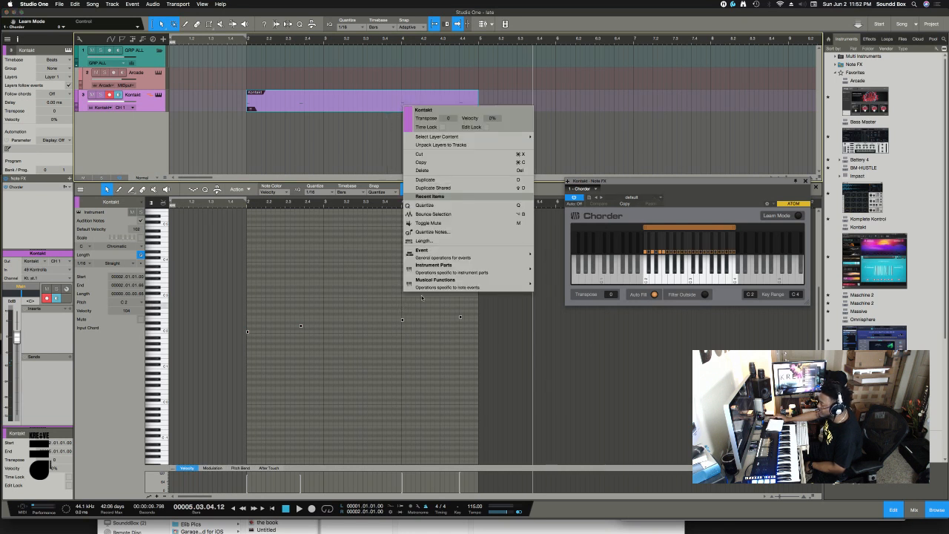
mouse_move(448, 259)
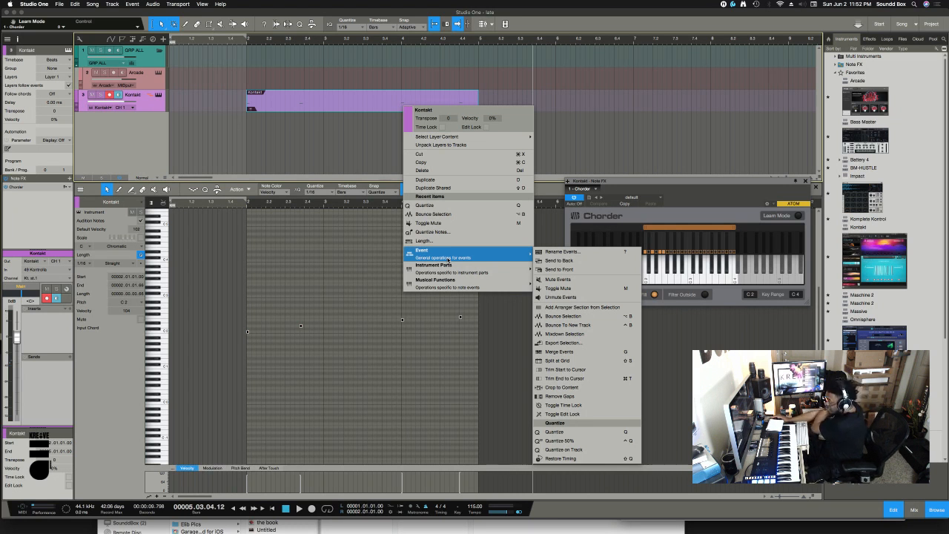
left_click(557, 261)
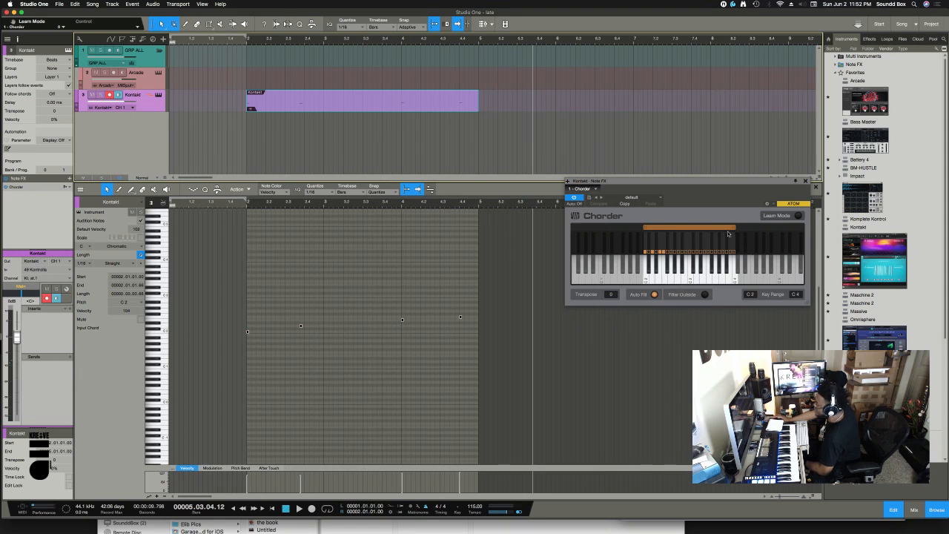
- Reposition the Chorder window and loop the new Kontakt clip from bar 2 to bar 5
left_click(664, 183)
left_click_drag(665, 183, 603, 130)
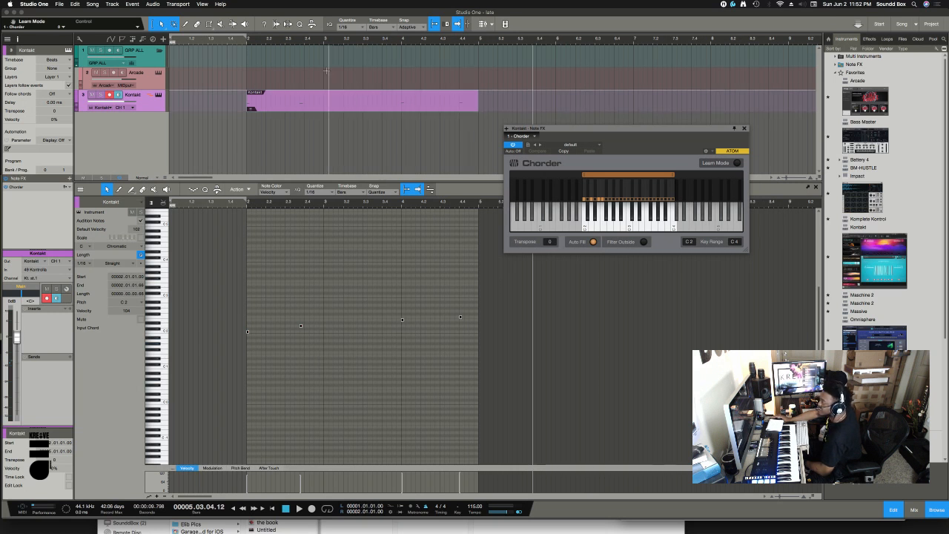
left_click_drag(248, 35, 477, 42)
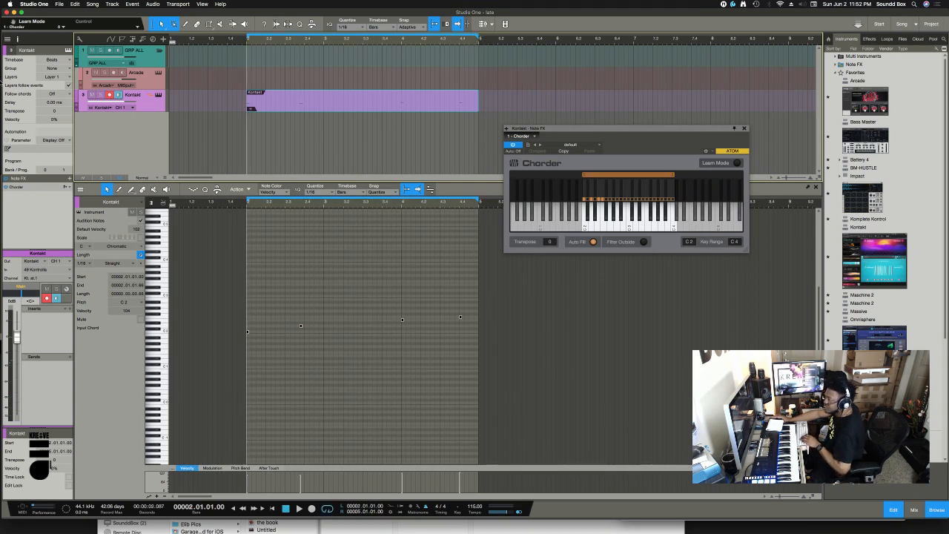
- Open the Kontakt instrument, shift the Hybrid Keys A/B blend to about 60%, and show the sound choices for B
left_click(158, 95)
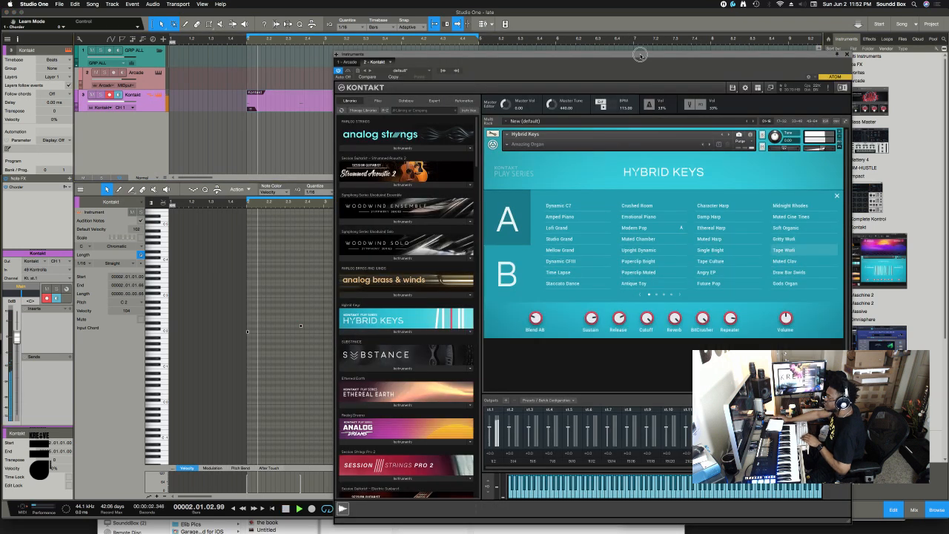
left_click_drag(641, 56, 626, 28)
mouse_move(518, 295)
left_mouse_down()
mouse_move(519, 255)
mouse_move(521, 304)
left_mouse_up()
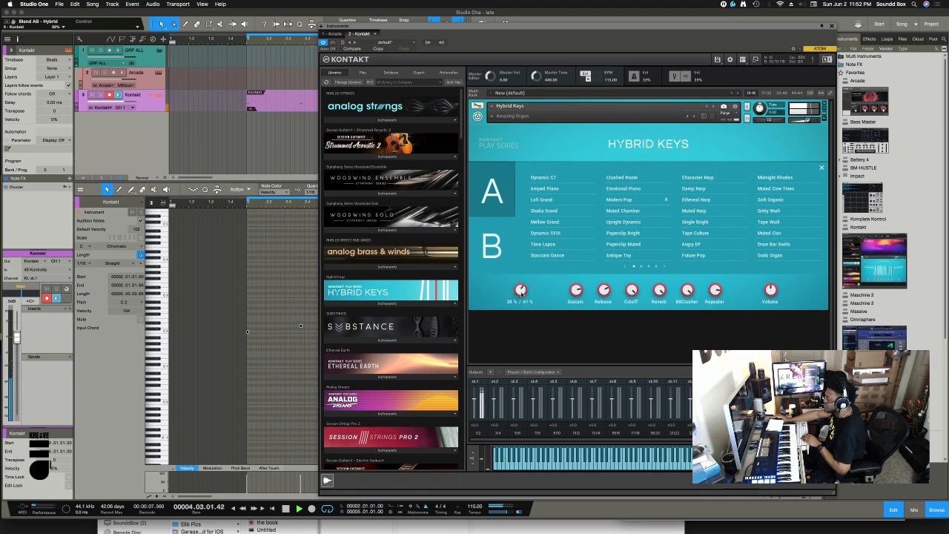
left_click(491, 241)
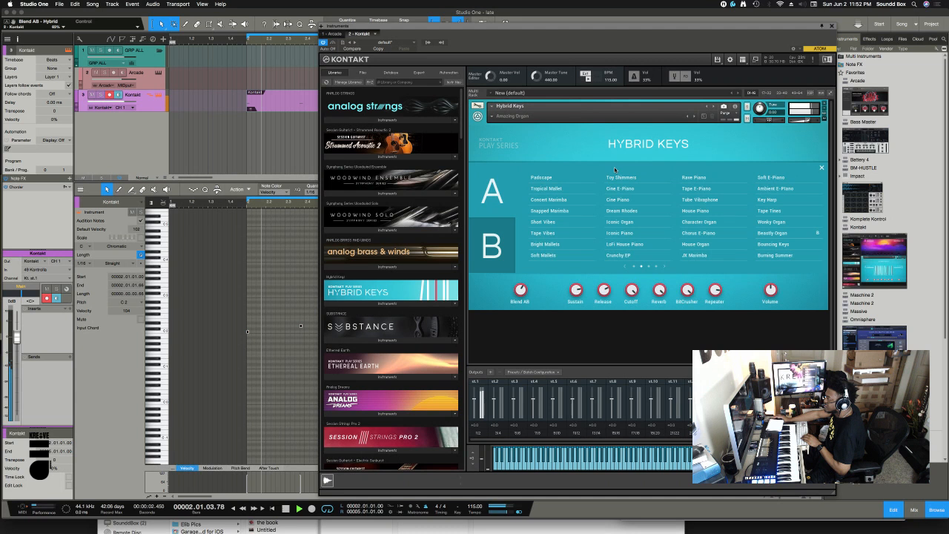
- Move the Kontakt clip to bar 1, extend the loop start to bar 1, and start looped playback
left_click_drag(385, 26, 382, 178)
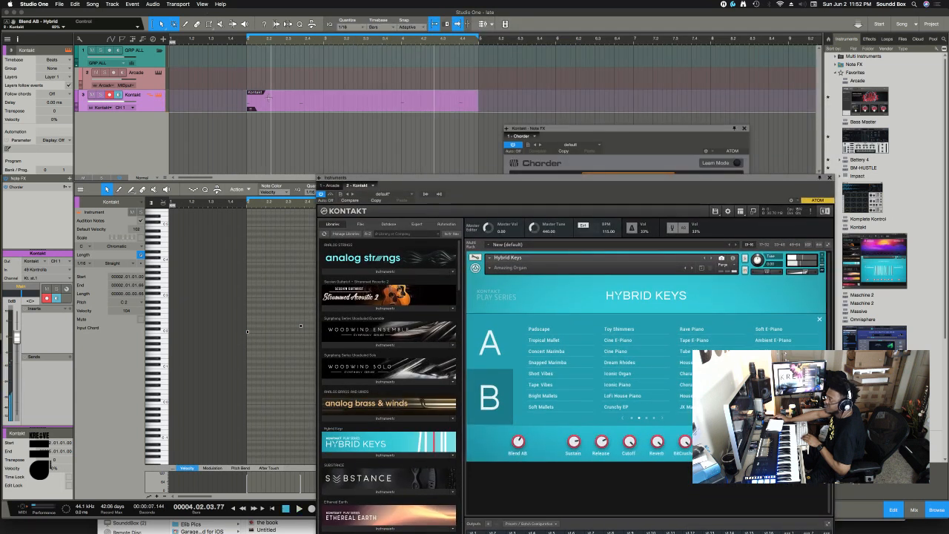
left_click_drag(268, 97, 180, 83)
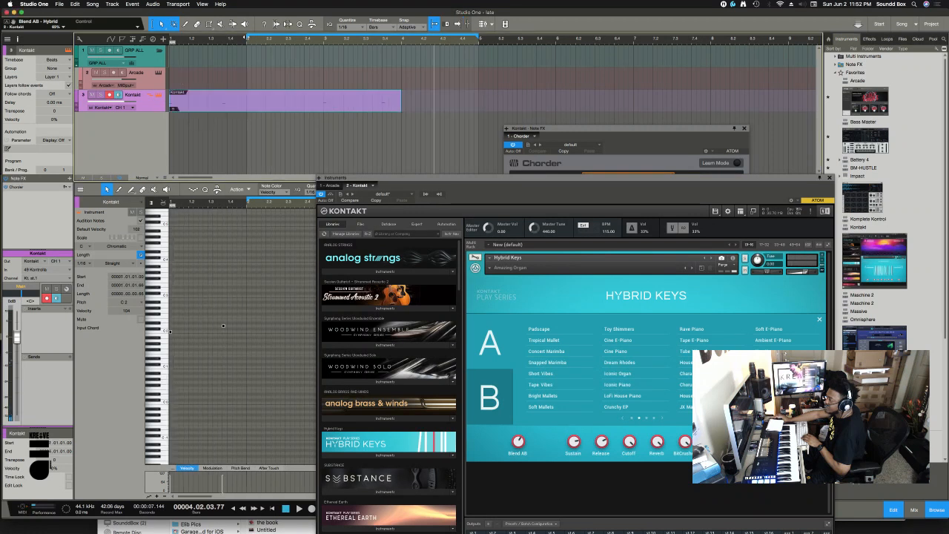
left_click_drag(245, 37, 242, 57)
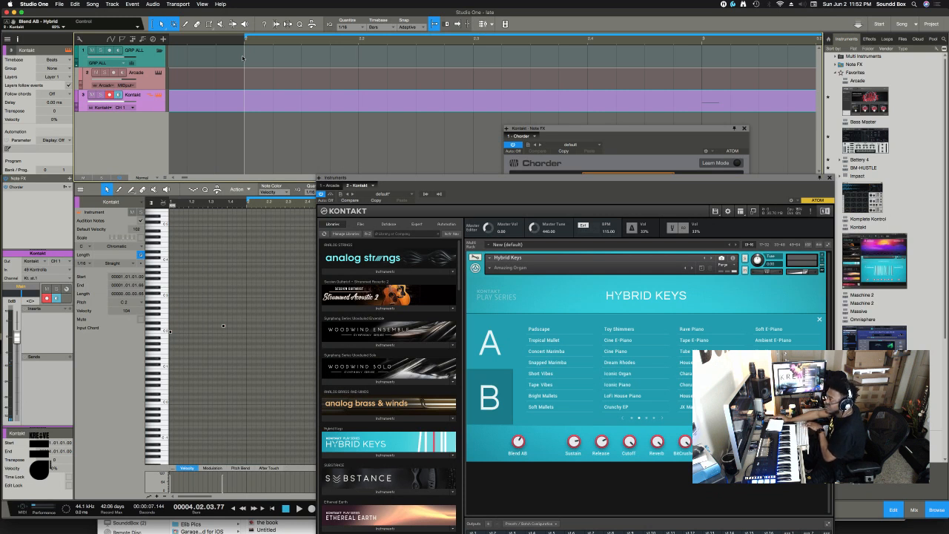
left_click_drag(243, 58, 170, 36)
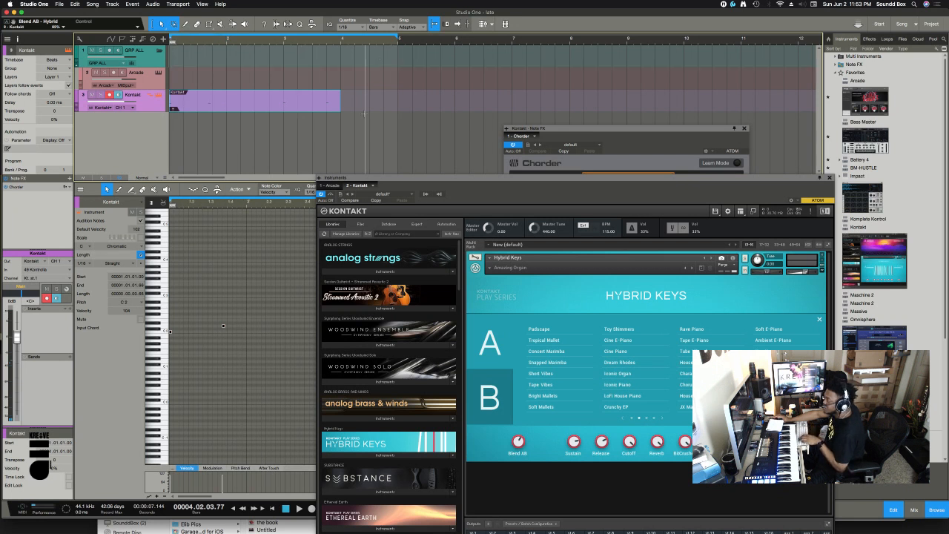
key("slash")
key("space")
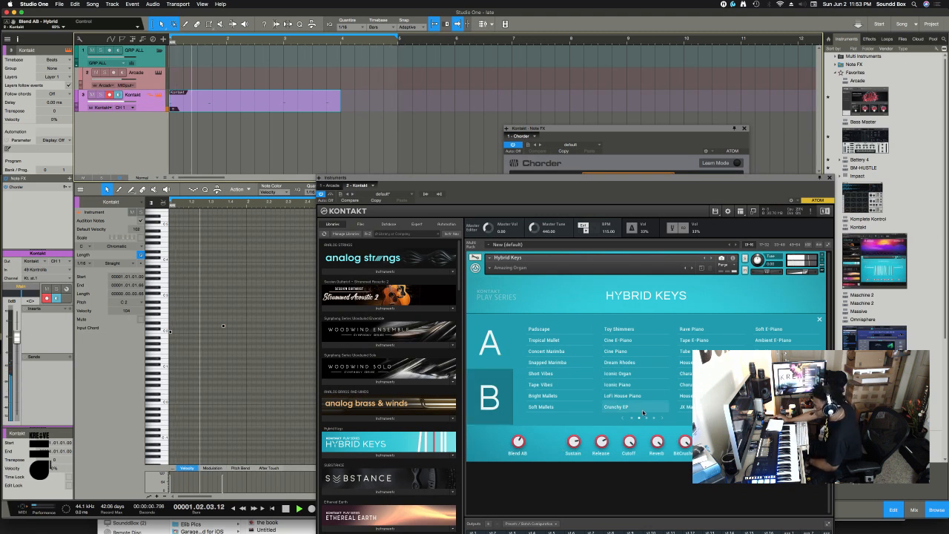
- Choose Upright Dynamic as Hybrid Keys' B sound, lower the Repeater, and reposition the Kontakt window for full view
left_click(632, 418)
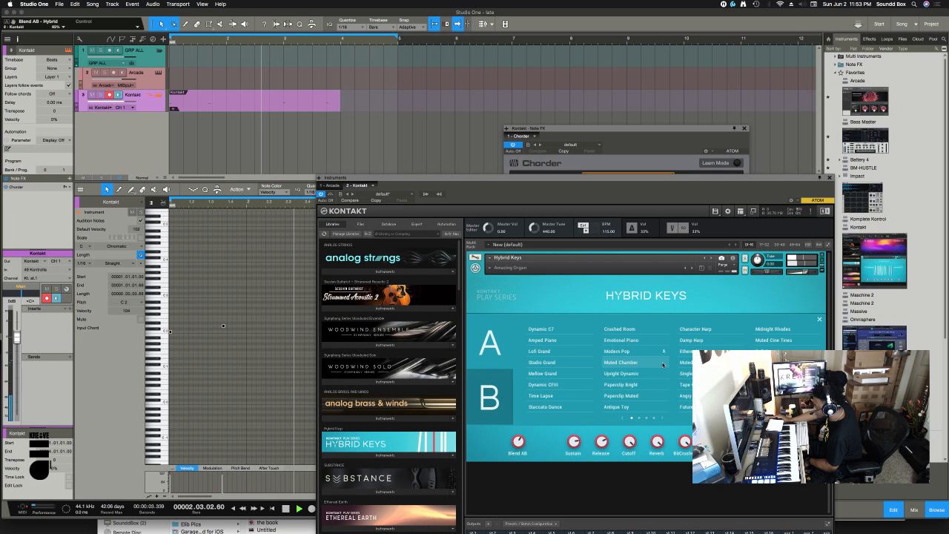
left_click(637, 373)
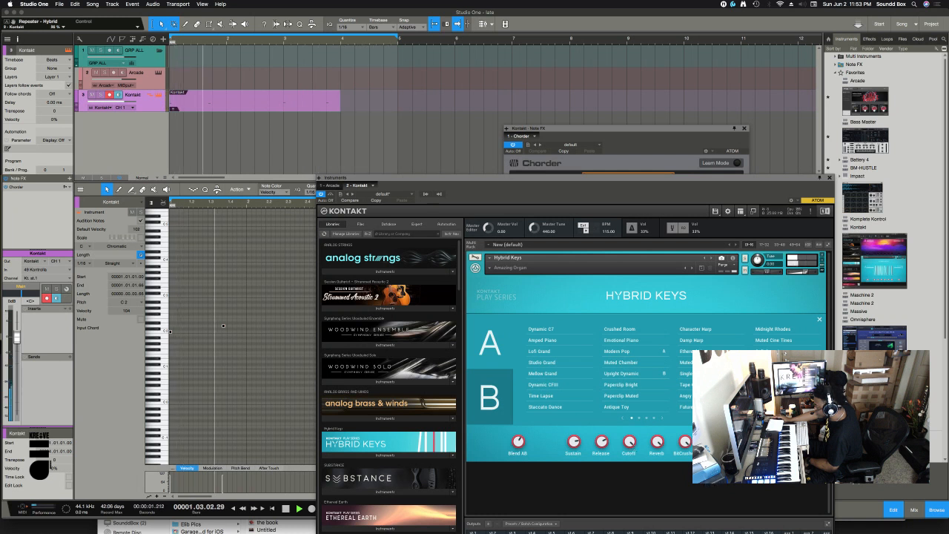
left_click_drag(661, 177, 575, 99)
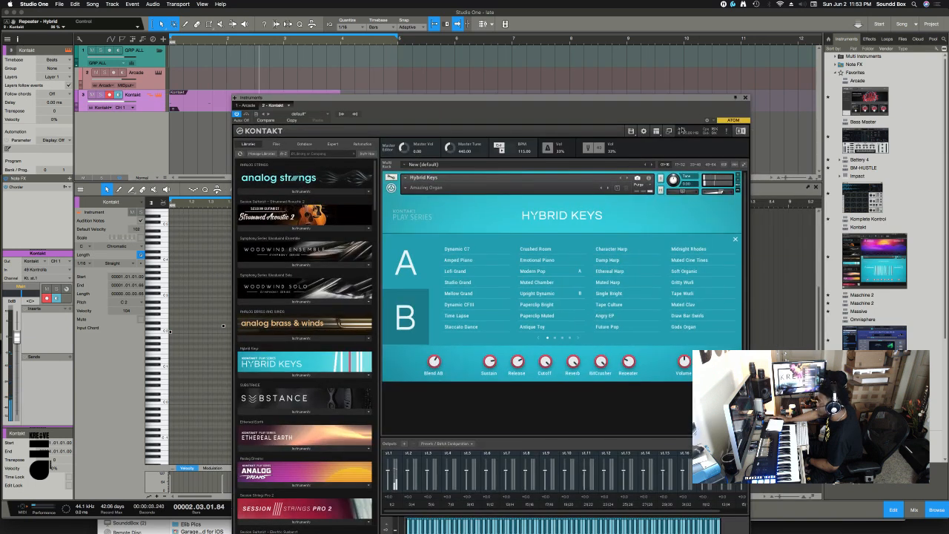
- Close Kontakt, stop playback, and insert HalfTime on the Kontakt track by searching the effects for "half"
left_click(744, 98)
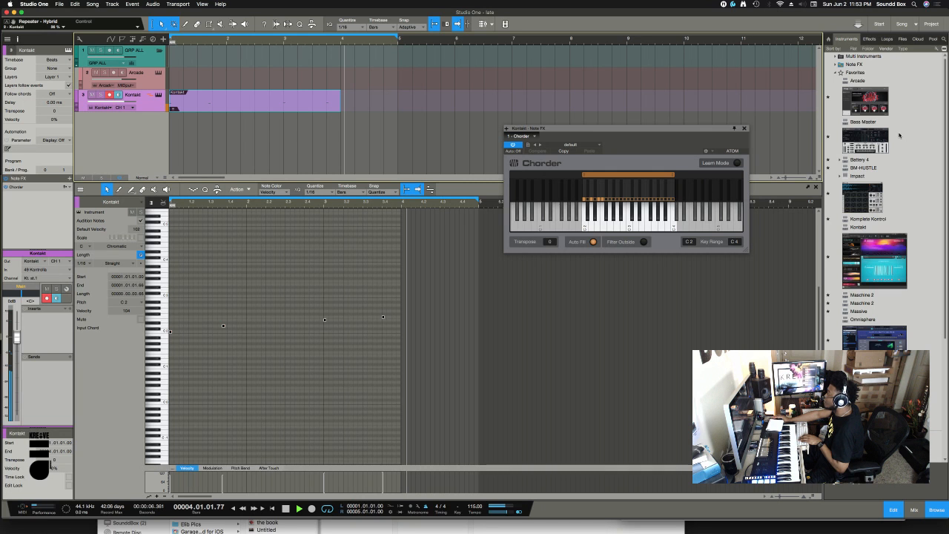
key("space")
left_click(869, 39)
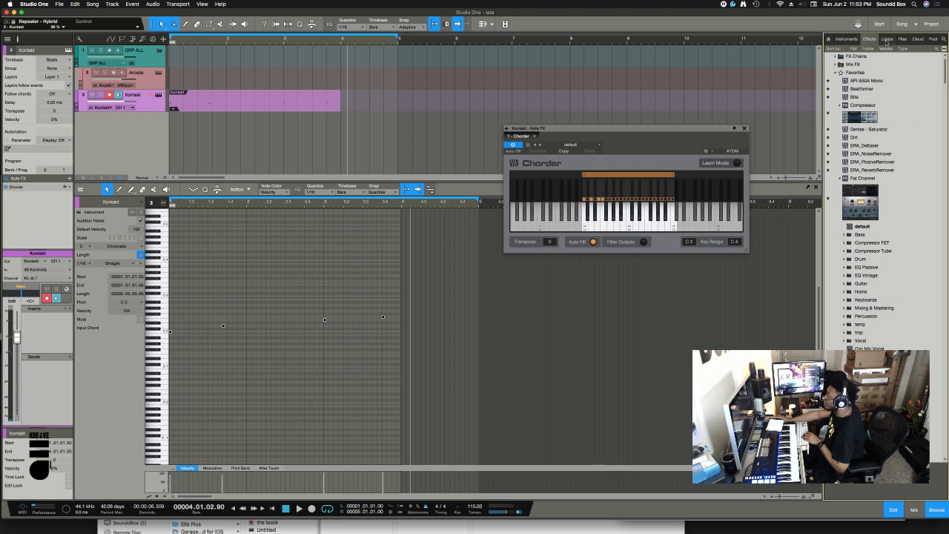
left_click(945, 39)
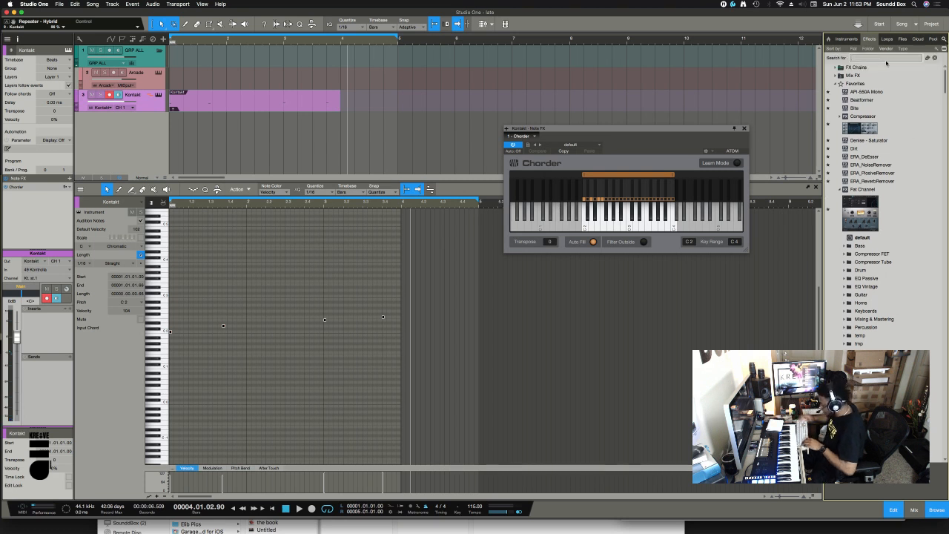
type("half")
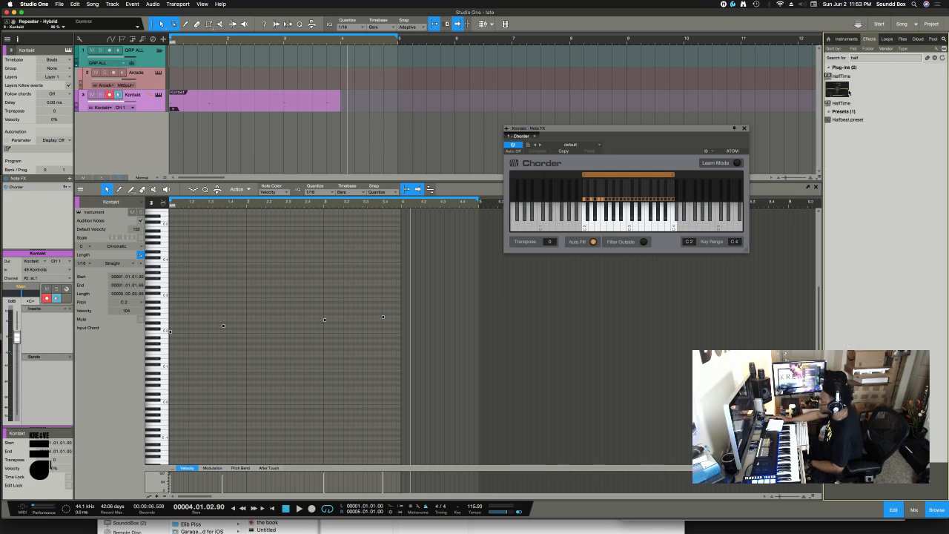
left_click_drag(849, 91, 349, 111)
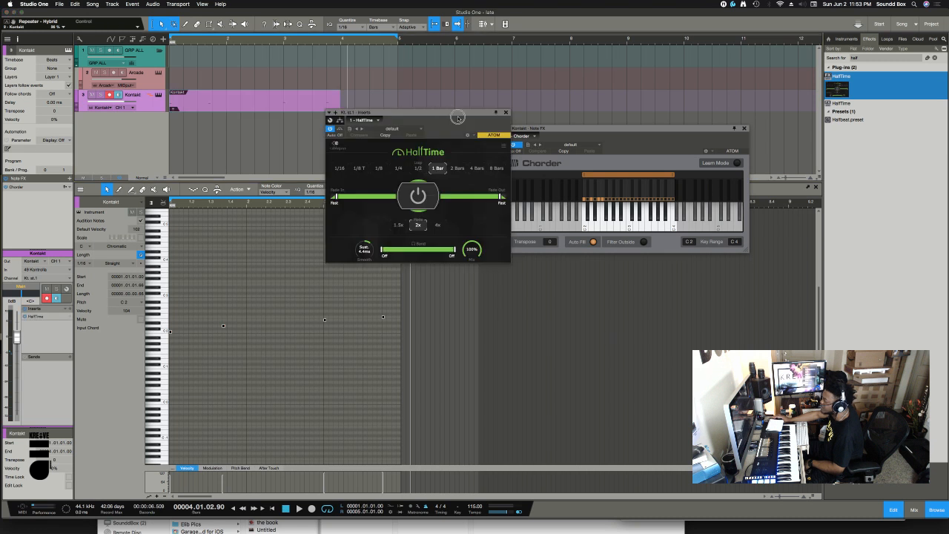
left_click_drag(442, 112, 627, 83)
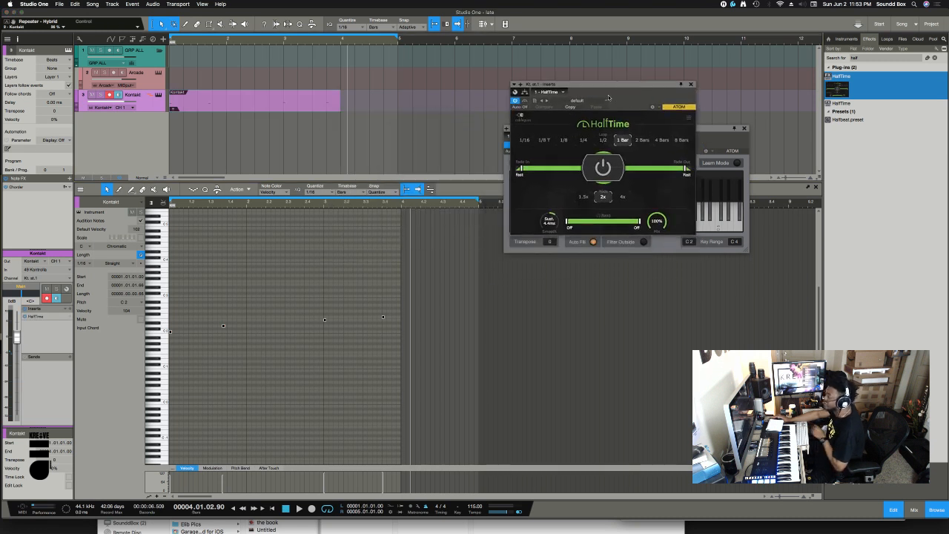
- During looped playback, try HalfTime at 1.5x, return it to 2x, and raise its low band limit to about 436 Hz
key("space")
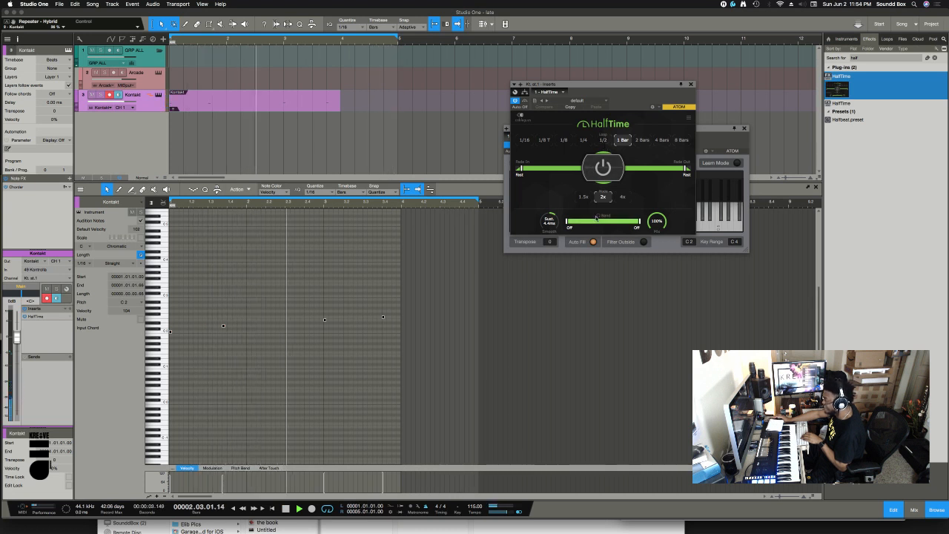
left_click(583, 197)
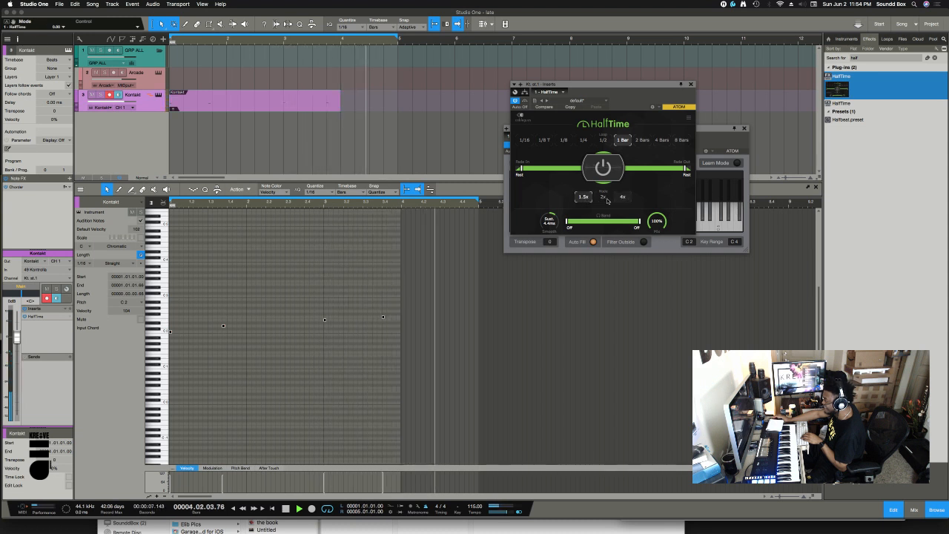
left_click(603, 197)
left_click_drag(568, 222, 602, 225)
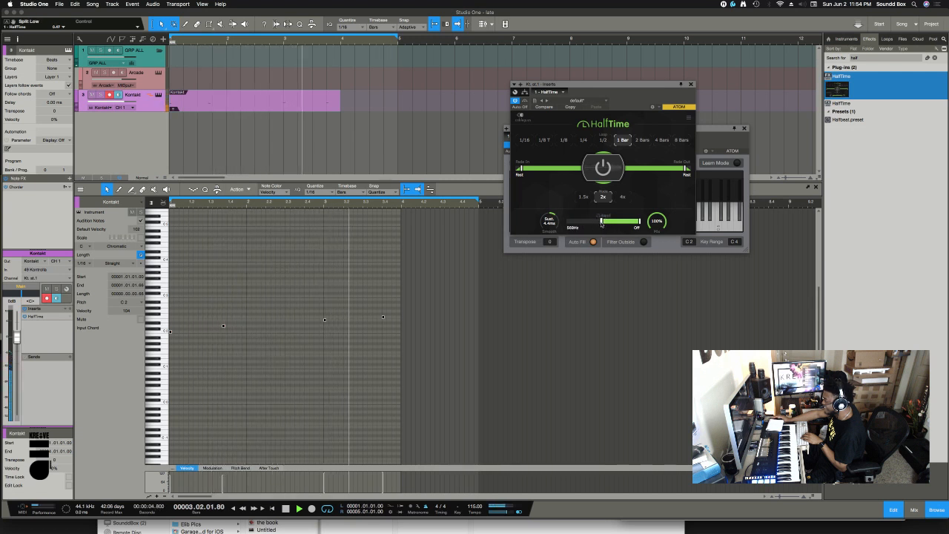
left_click_drag(601, 224, 600, 223)
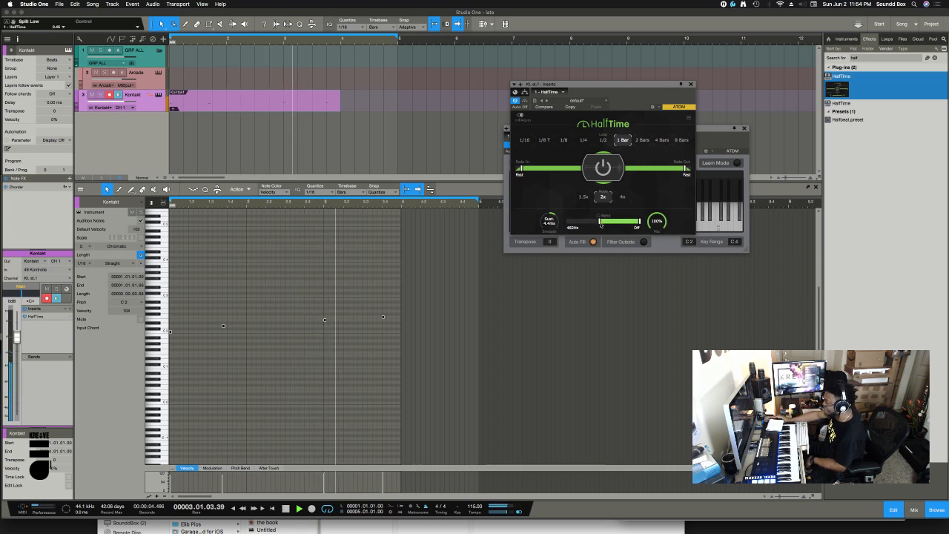
left_click_drag(599, 223, 598, 222)
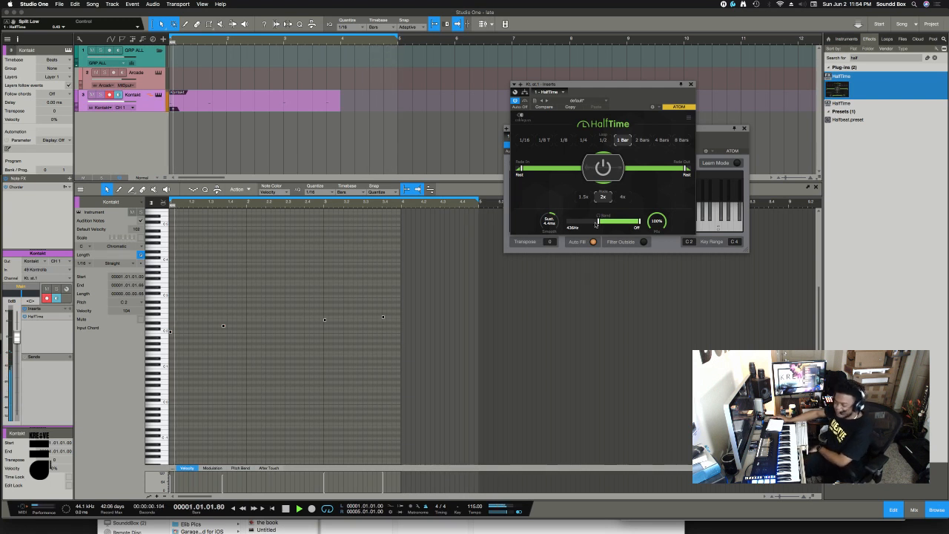
left_click(690, 86)
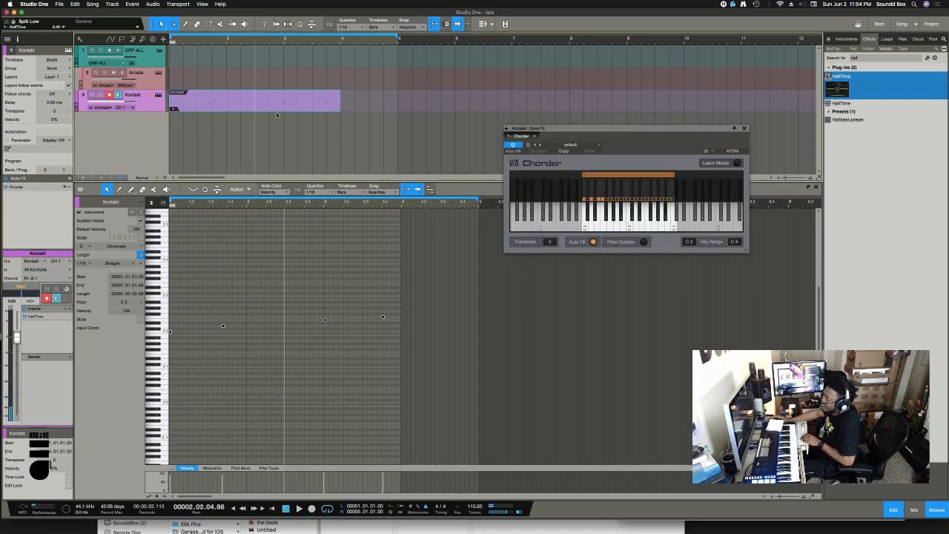
- Add the Omnisphere instrument to the Kontakt track, combining it with Kontakt instead of replacing it
left_click(151, 80)
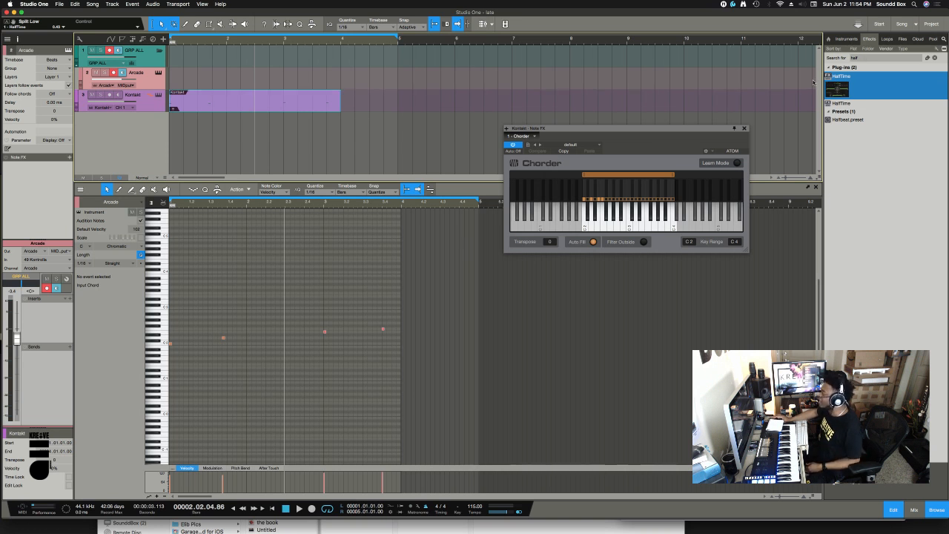
left_click(853, 40)
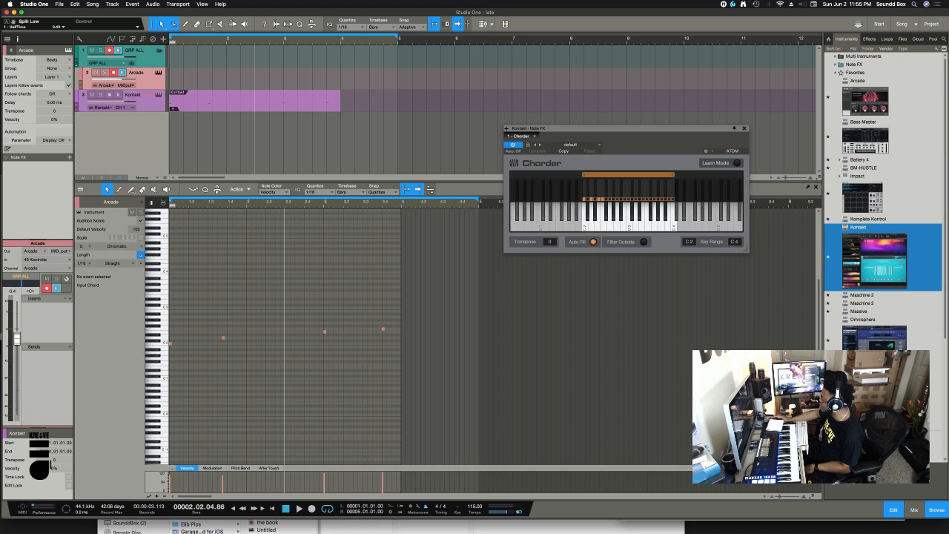
left_click(875, 319)
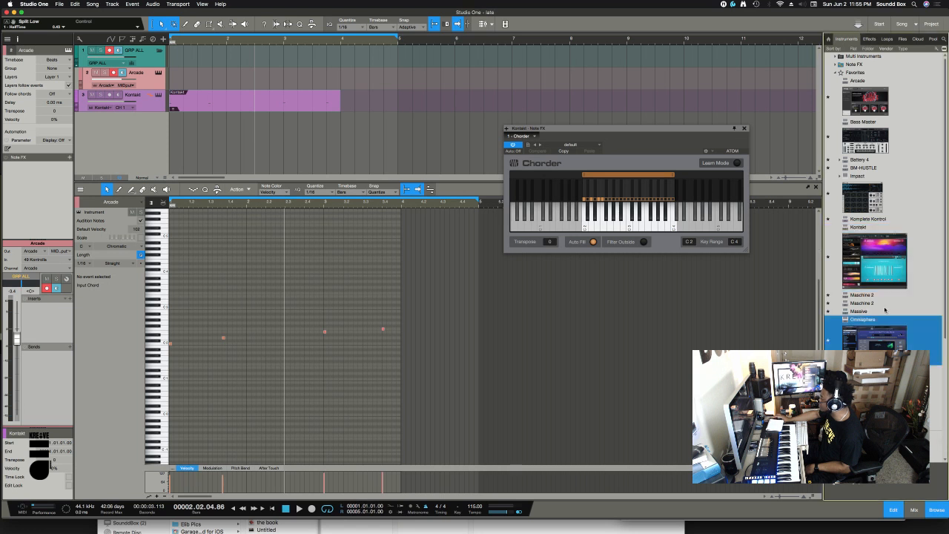
scroll(882, 296, "down", 3)
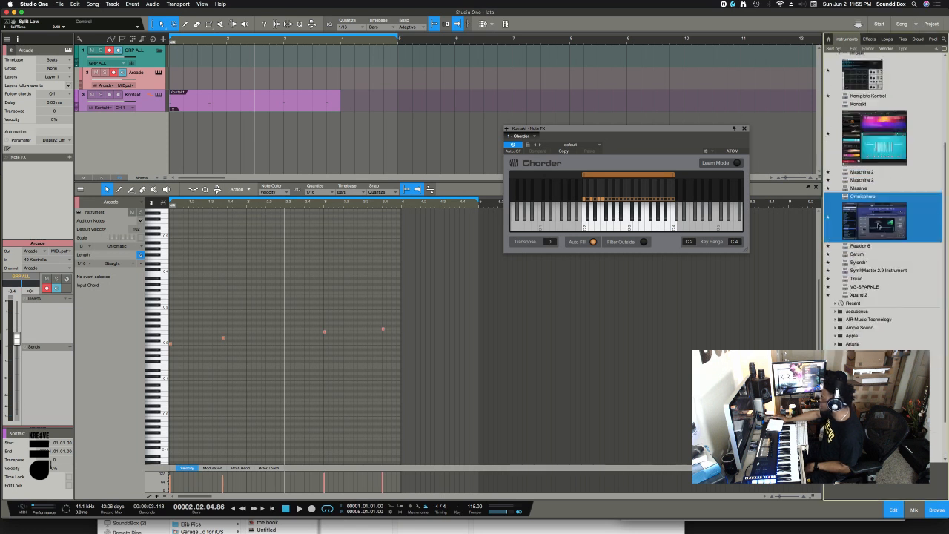
left_click_drag(878, 225, 301, 109)
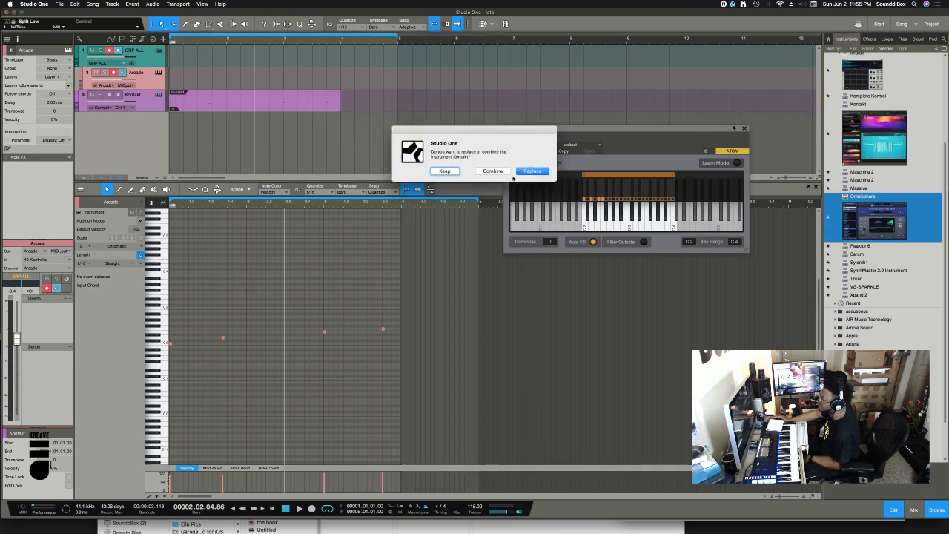
left_click_drag(473, 131, 415, 135)
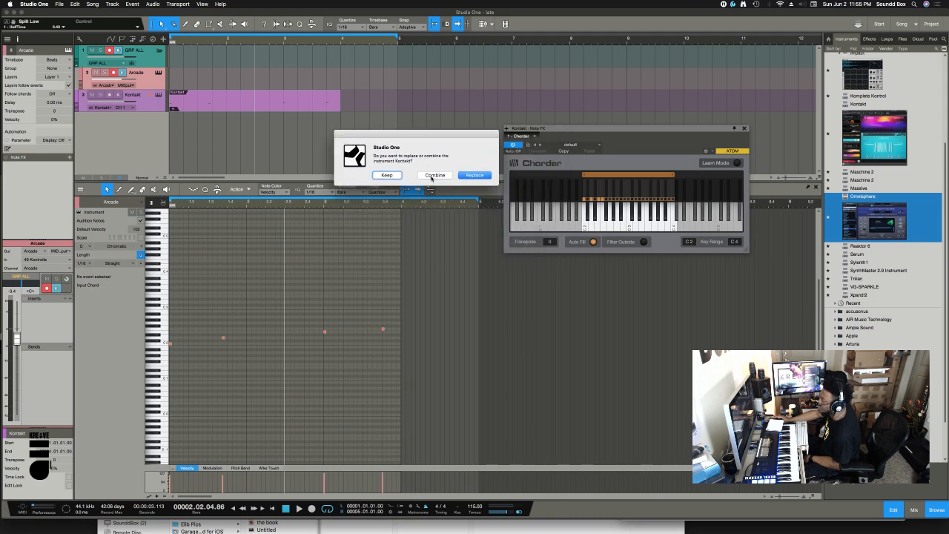
left_click(433, 176)
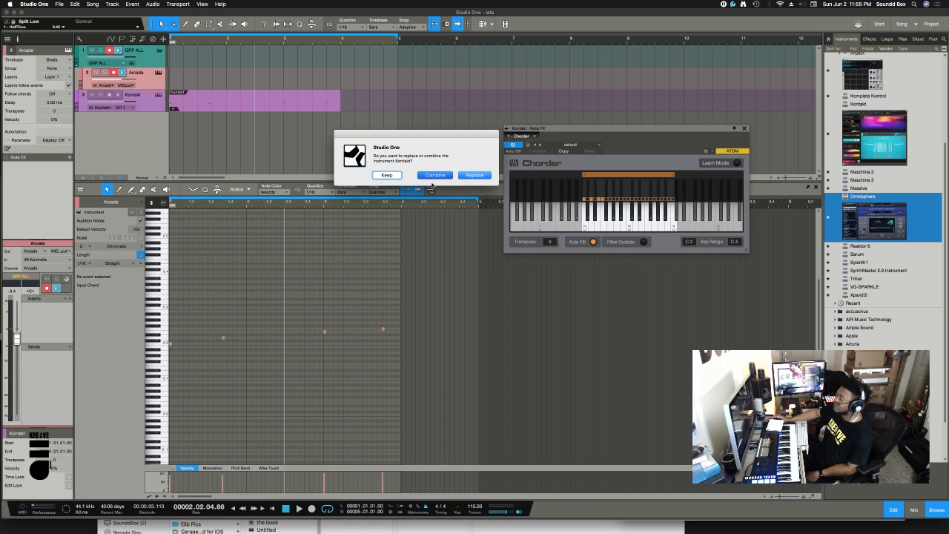
key("Return")
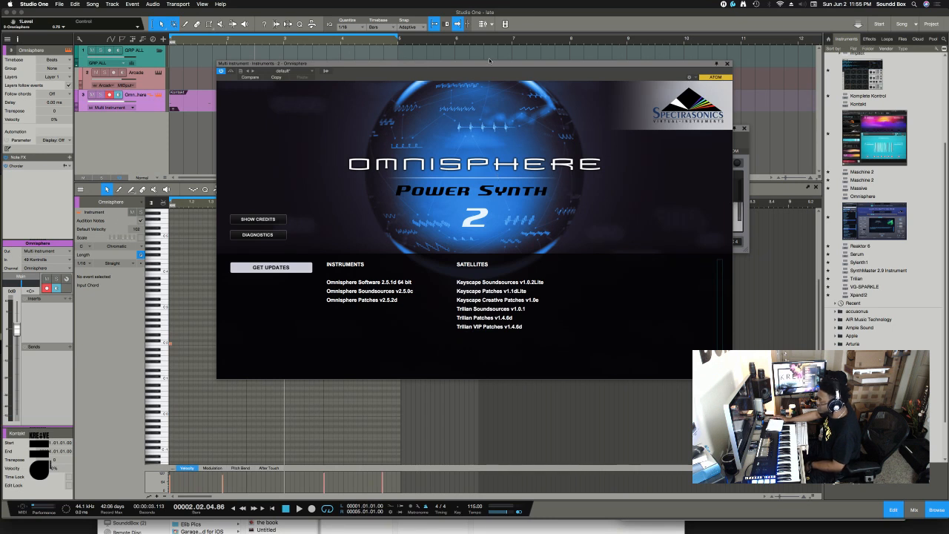
- Arrange the Multi Instrument and Omnisphere windows so both the instrument routing and the synth can be used
left_click_drag(488, 63, 525, 126)
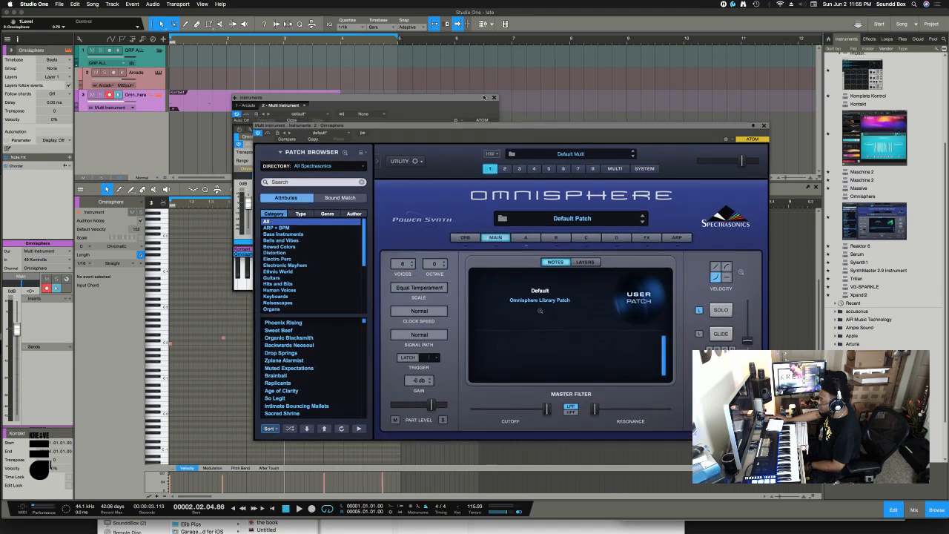
left_click(463, 100)
left_click_drag(463, 99, 266, 79)
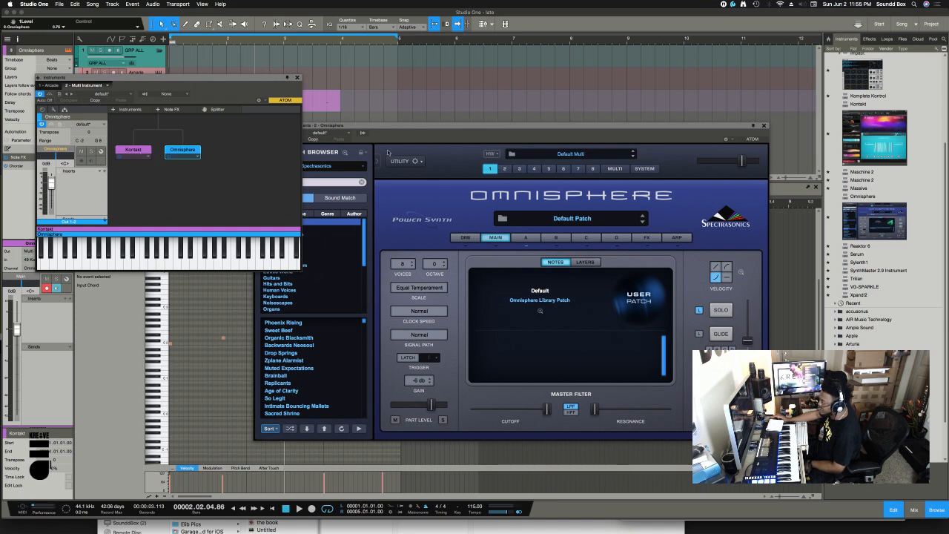
left_click(443, 129)
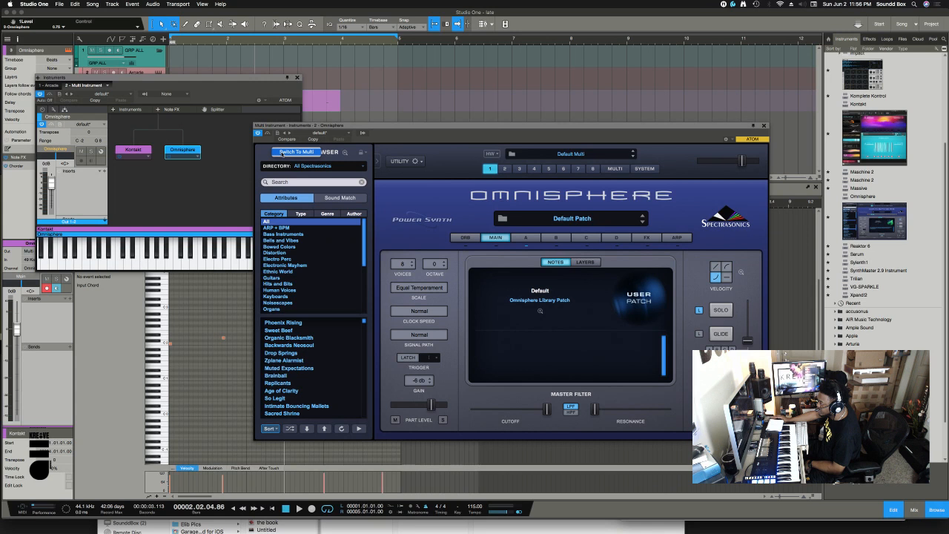
- Expand Omnisphere's Patch Browser to its full view and set its directory to All
left_click(338, 168)
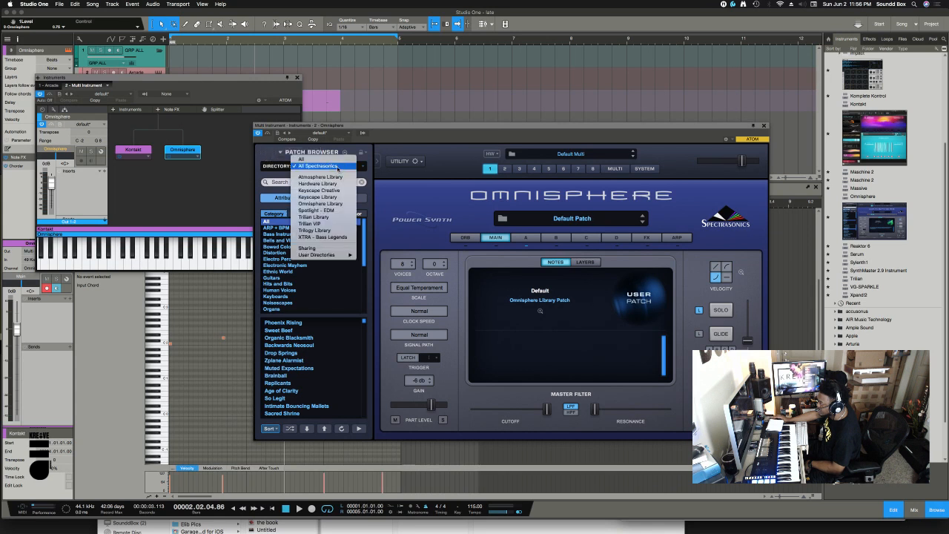
left_click(349, 154)
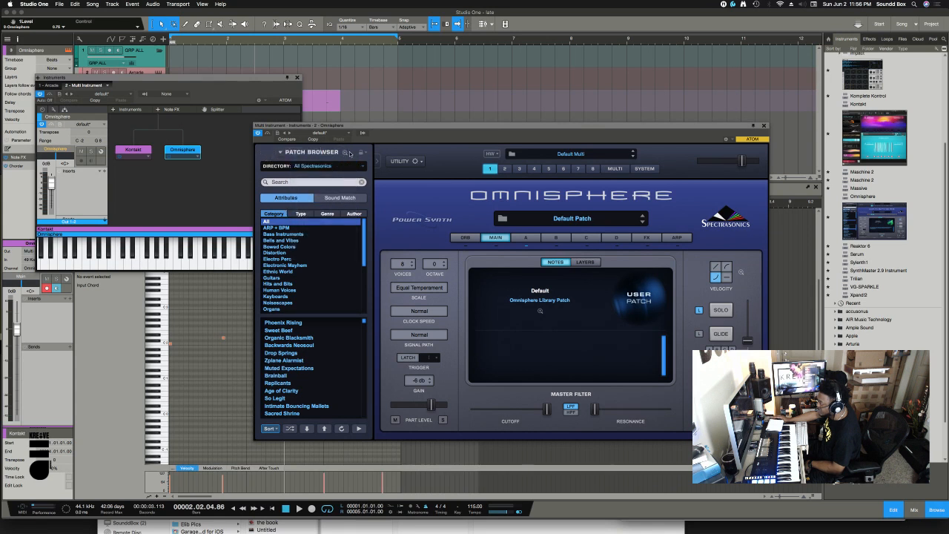
left_click(347, 152)
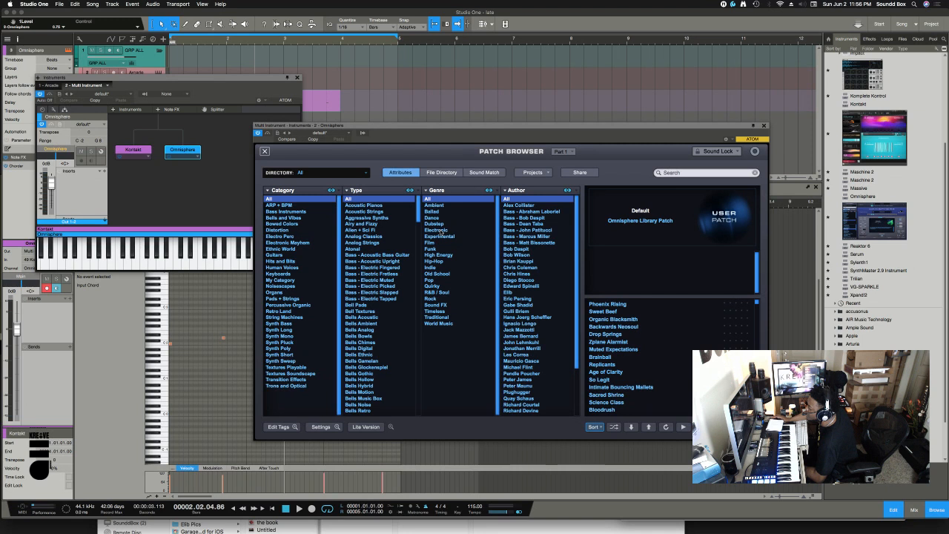
left_click(348, 177)
left_click(380, 185)
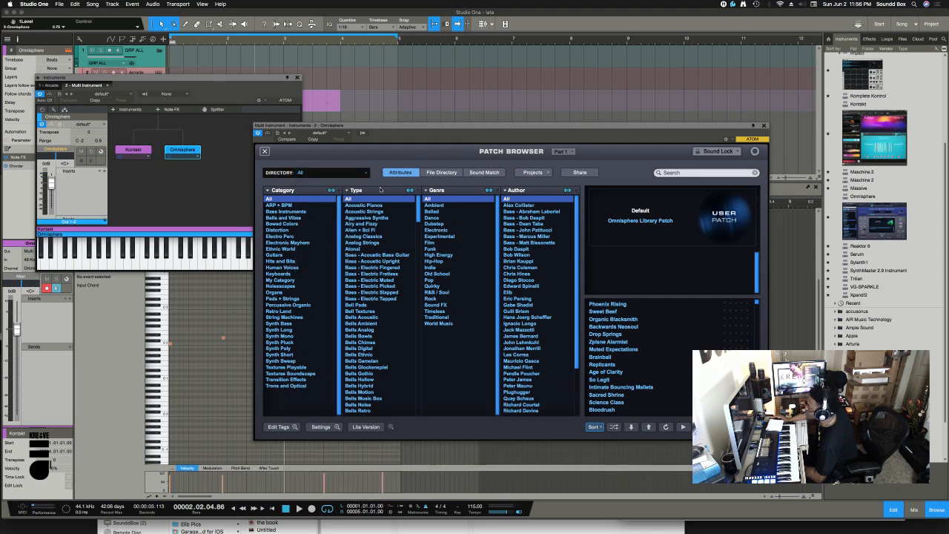
- Search Omnisphere's patches for "edm" and reposition the window to expose the whole results list
left_click(680, 172)
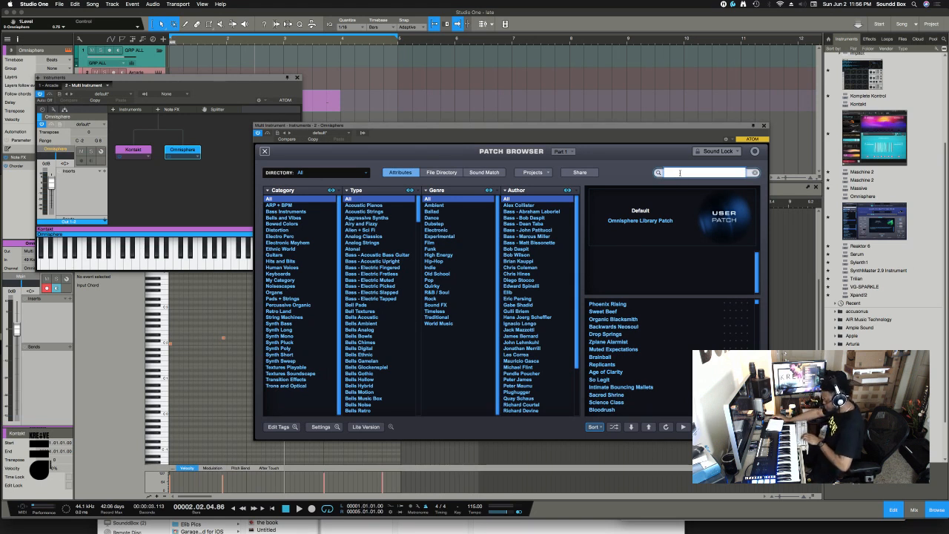
type("ed")
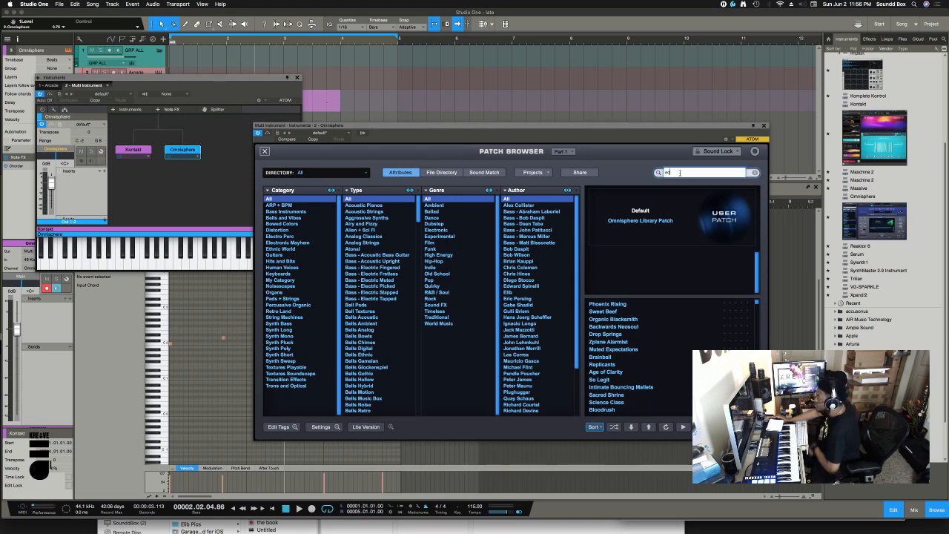
type("m")
key("Return")
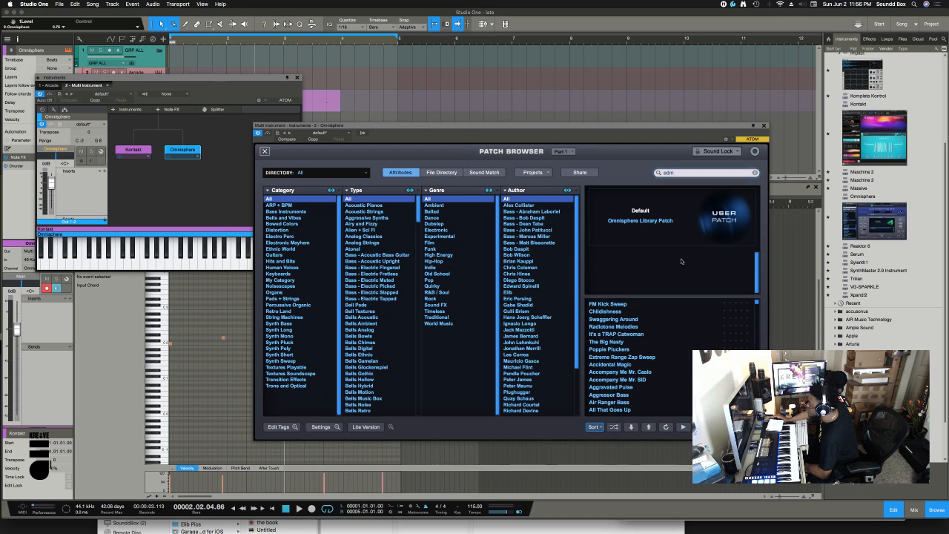
left_click(682, 172)
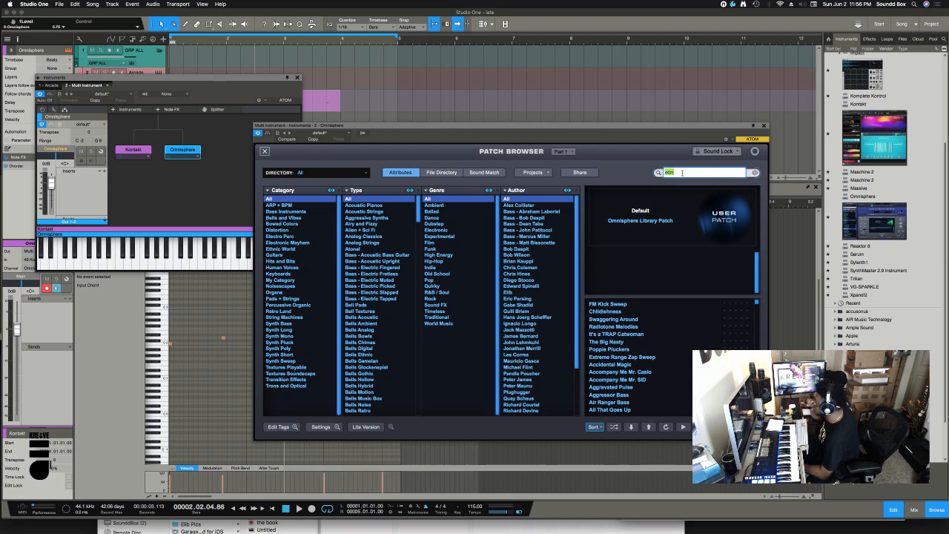
key("Return")
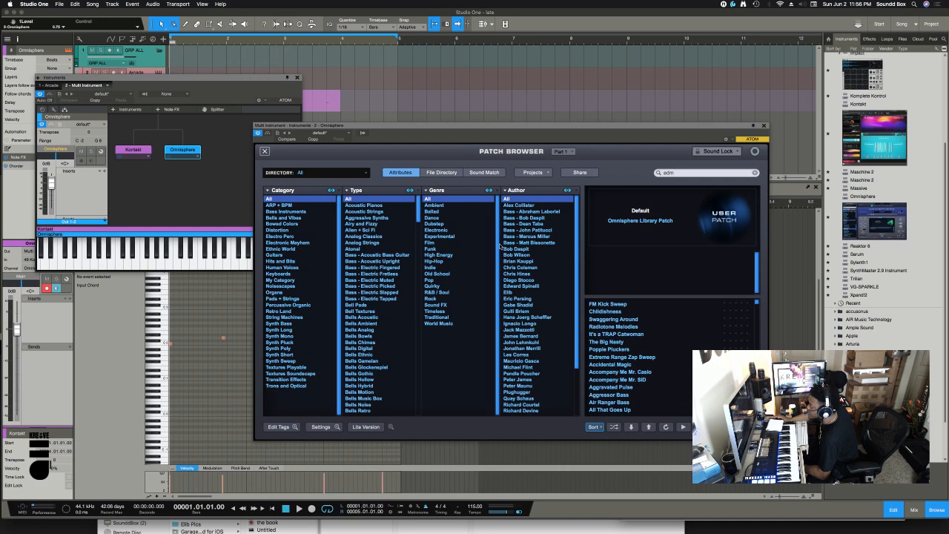
left_click_drag(618, 126, 516, 126)
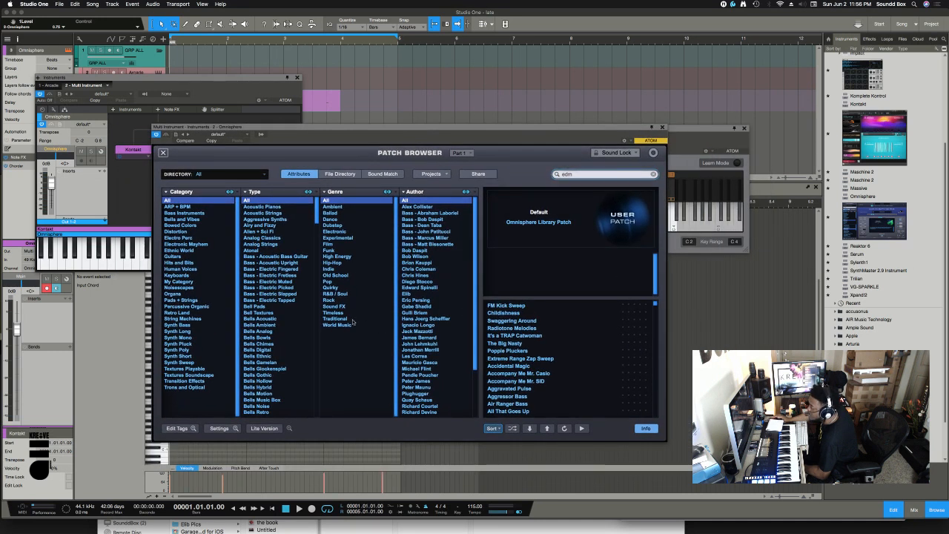
left_click_drag(585, 175, 535, 179)
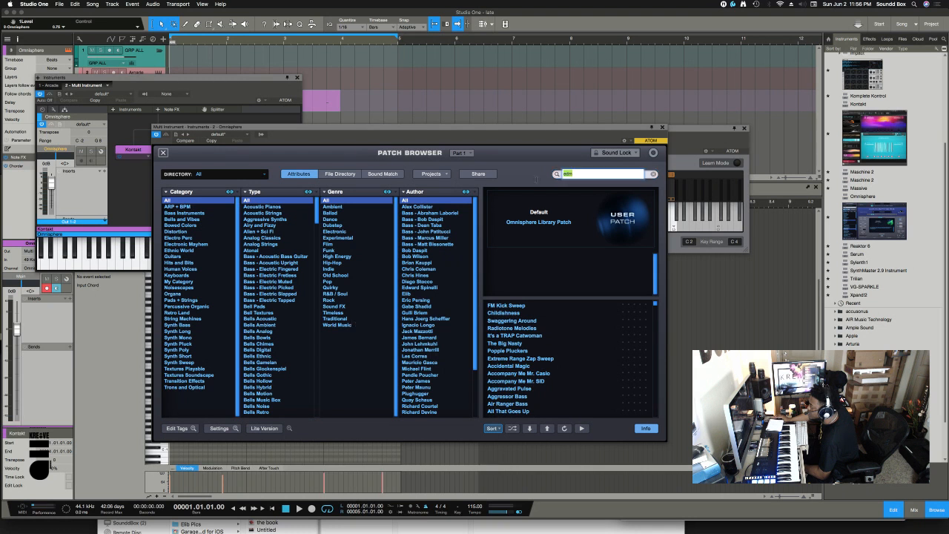
left_click(579, 175)
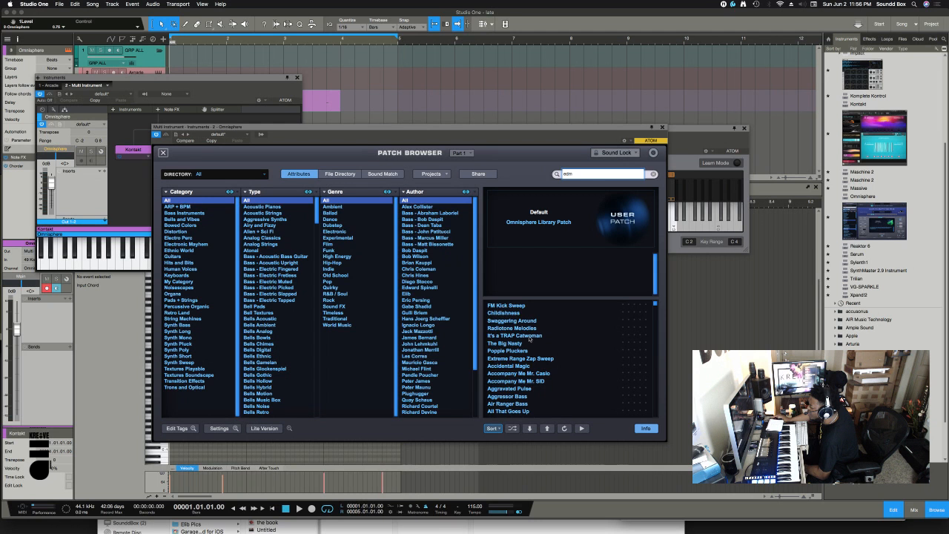
- Audition the Omnisphere patches It's a TRAP Catwoman, The Big Nasty and Popple Pluckers from the edm results
left_click(534, 337)
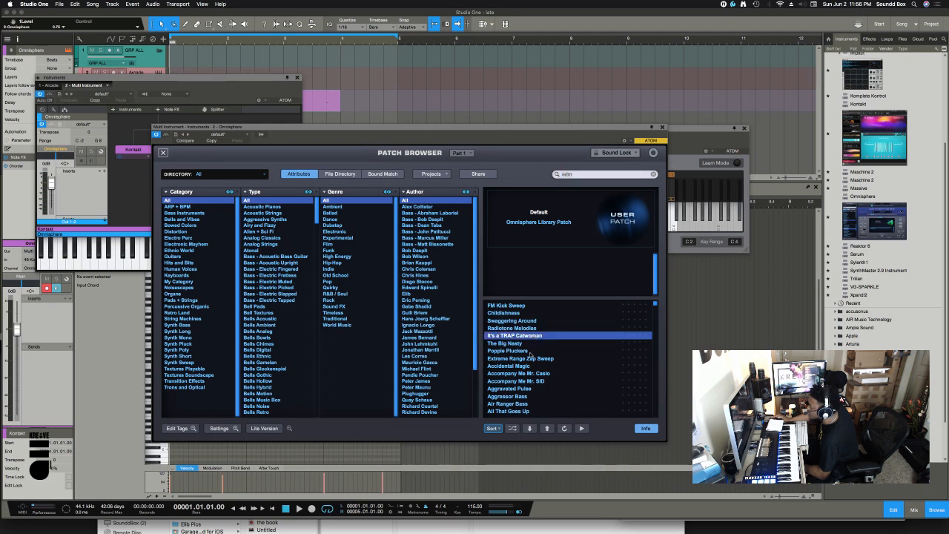
left_click(529, 344)
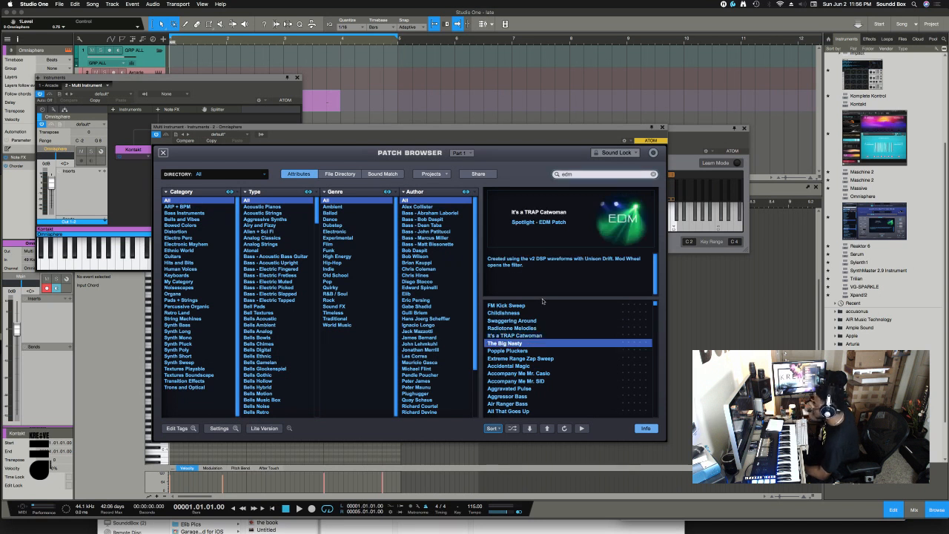
left_click(554, 352)
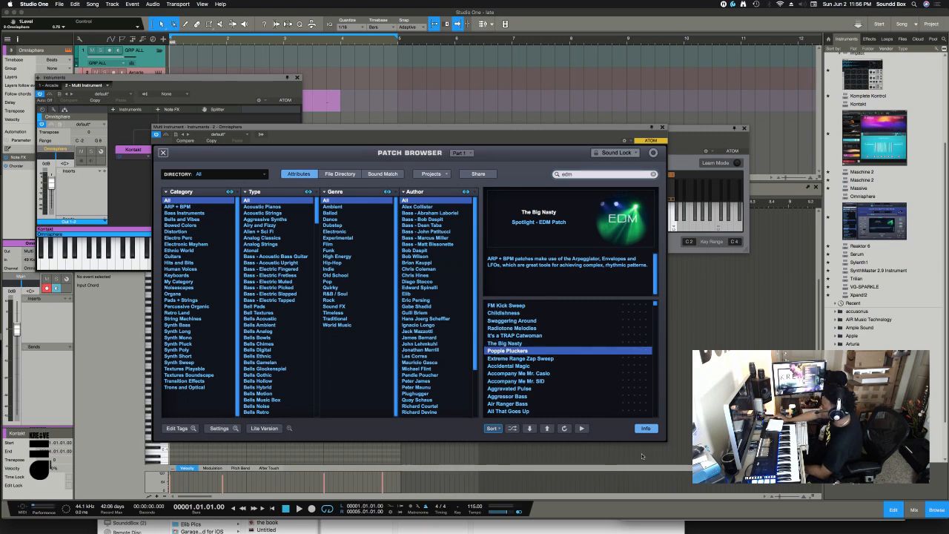
- Examine the user data location, audio device and audio processing settings in the Studio One preferences
key("super+comma")
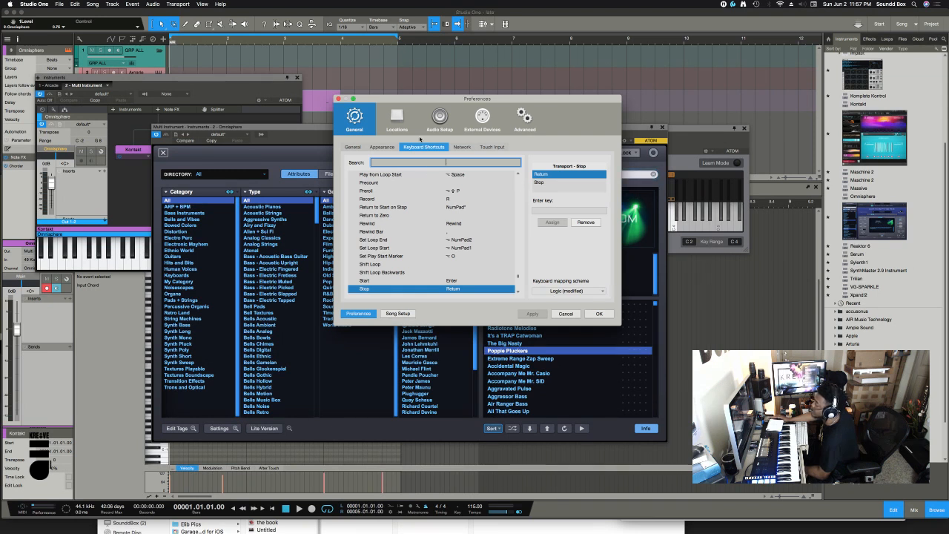
left_click(439, 119)
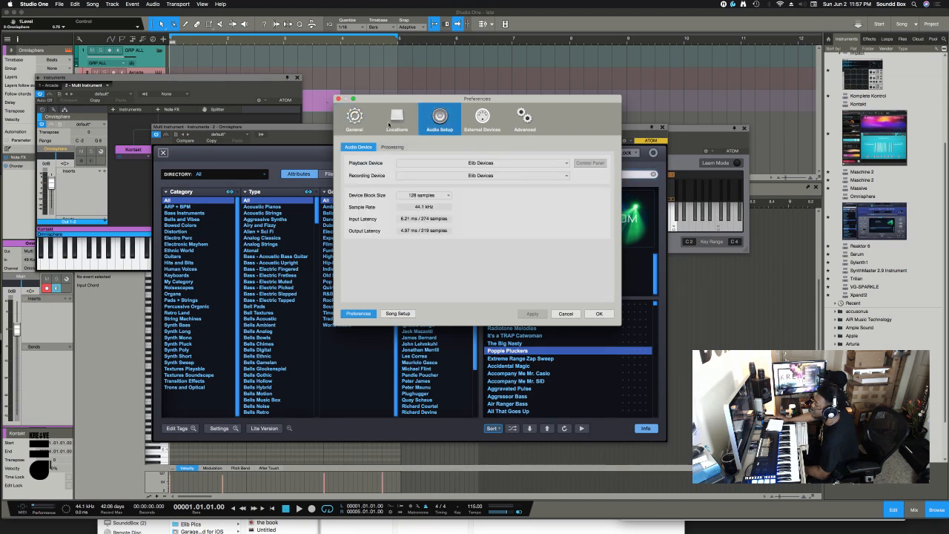
left_click(397, 120)
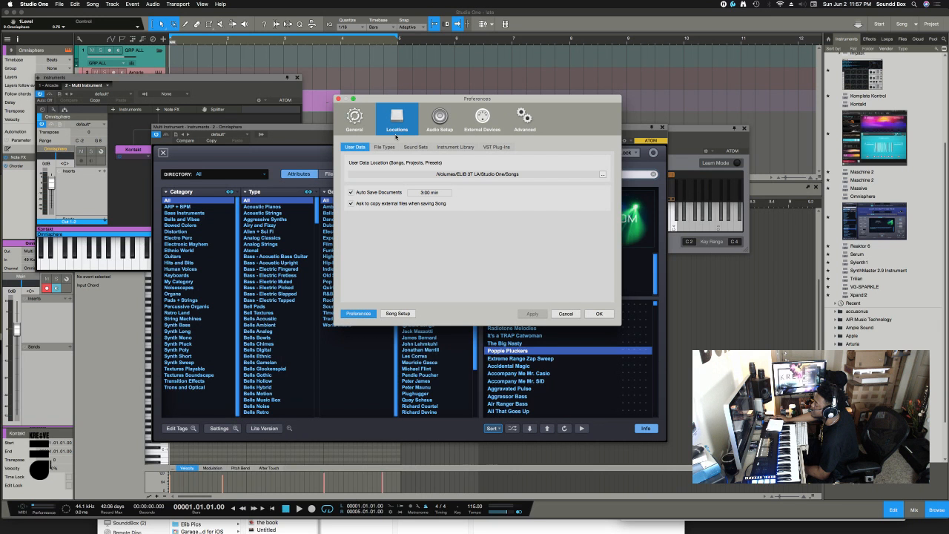
left_click(355, 119)
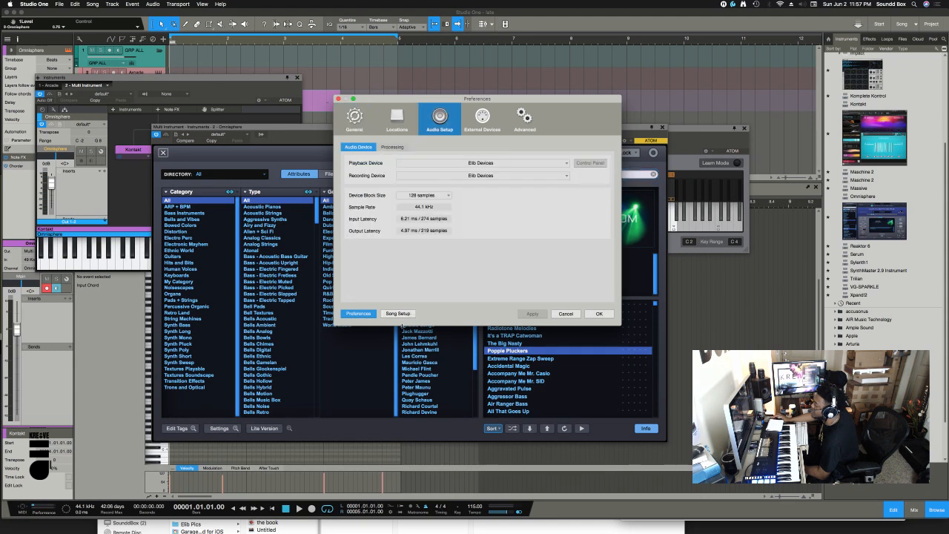
left_click(390, 147)
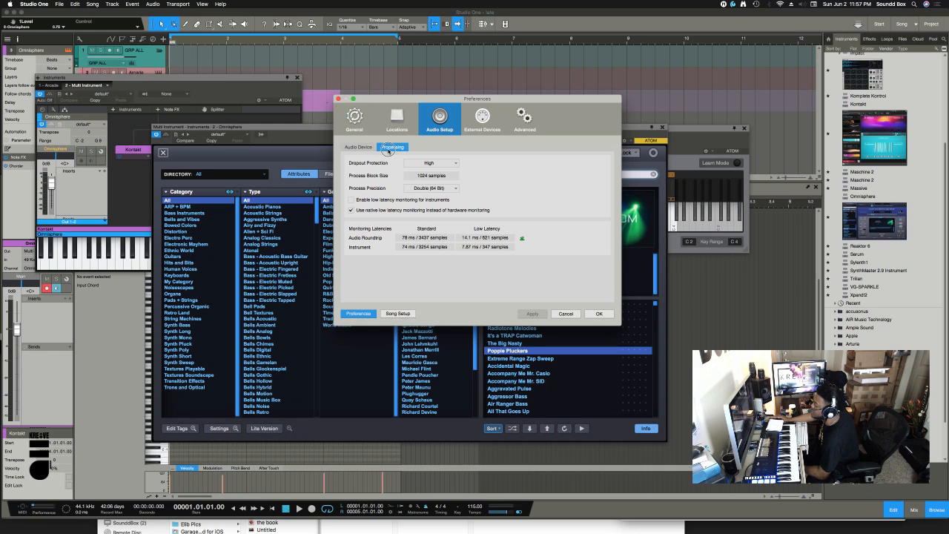
left_click(359, 147)
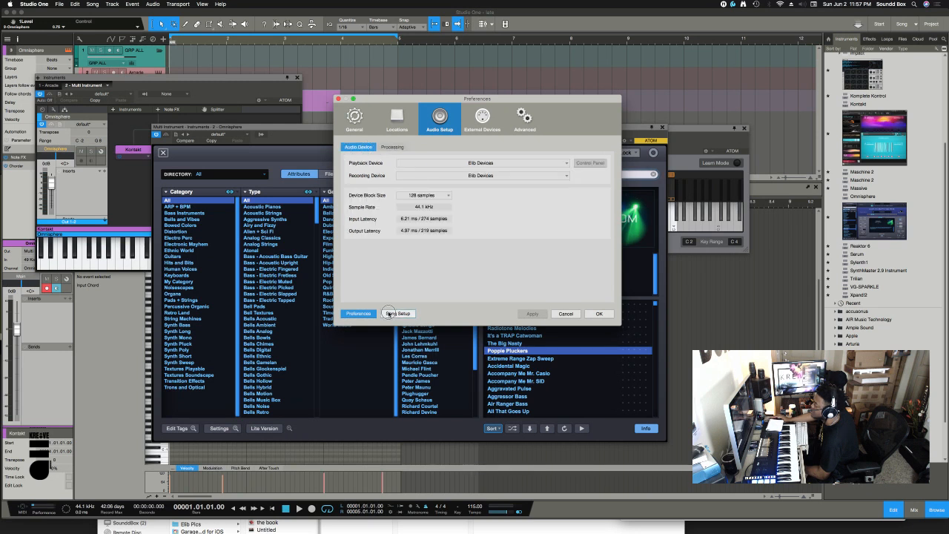
left_click(389, 313)
left_click(571, 275)
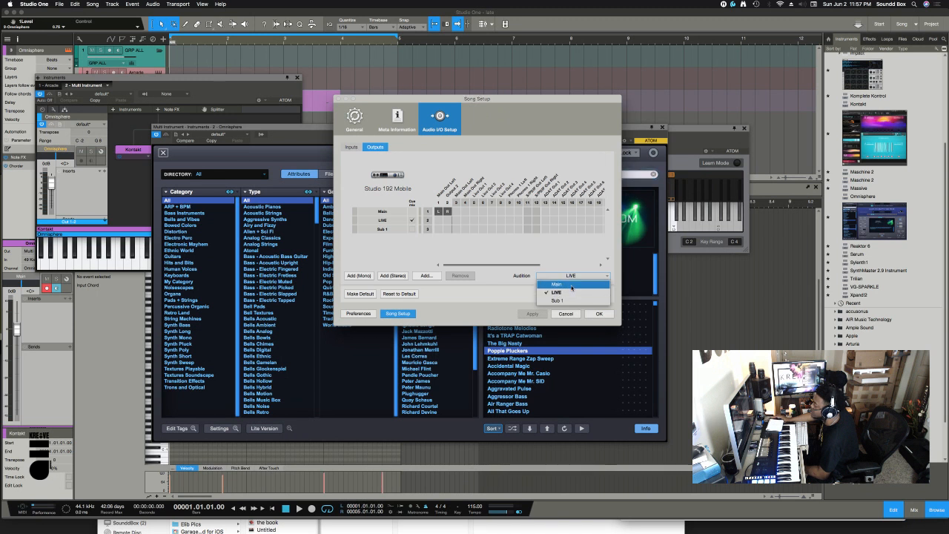
left_click(570, 285)
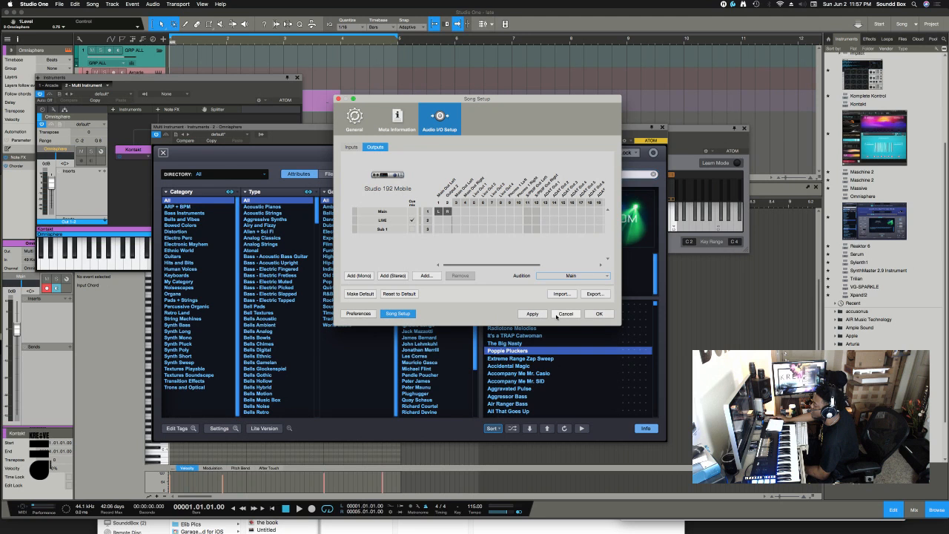
left_click(557, 314)
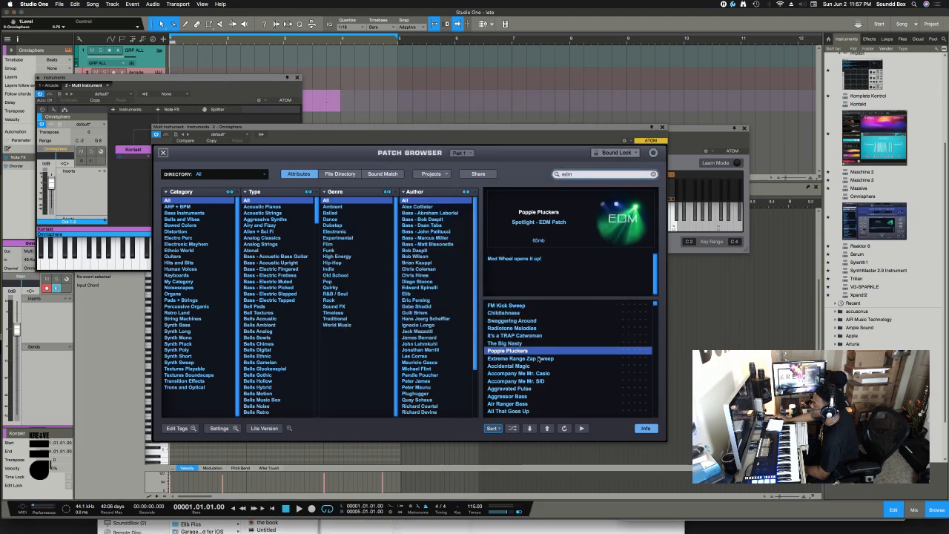
- Audition the Omnisphere patches Extreme Range Zap Sweep, Accidental Magic and Accompany Me Mr. Casio
left_click(540, 360)
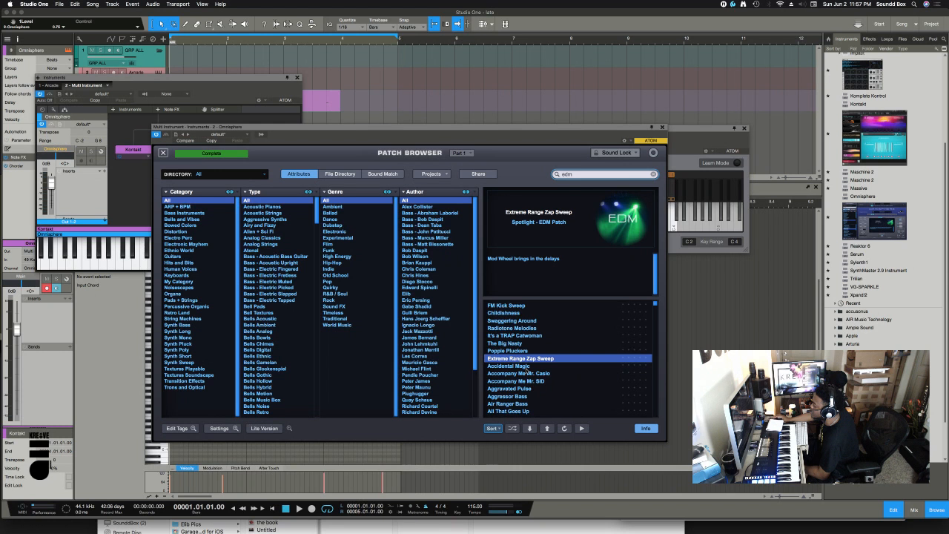
left_click(530, 366)
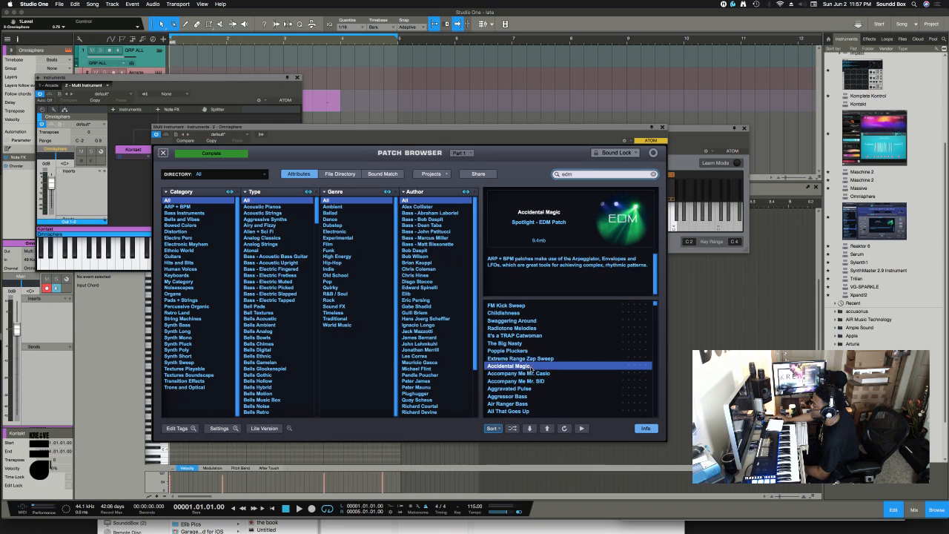
key("Down")
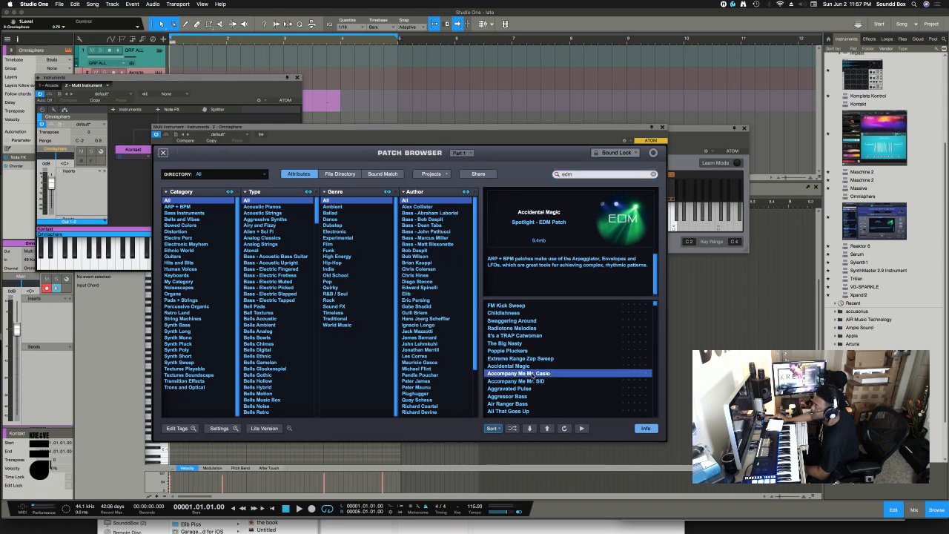
- Move the Multi Instrument window off the track list and change the Omnisphere track's colour to teal
left_click(66, 108)
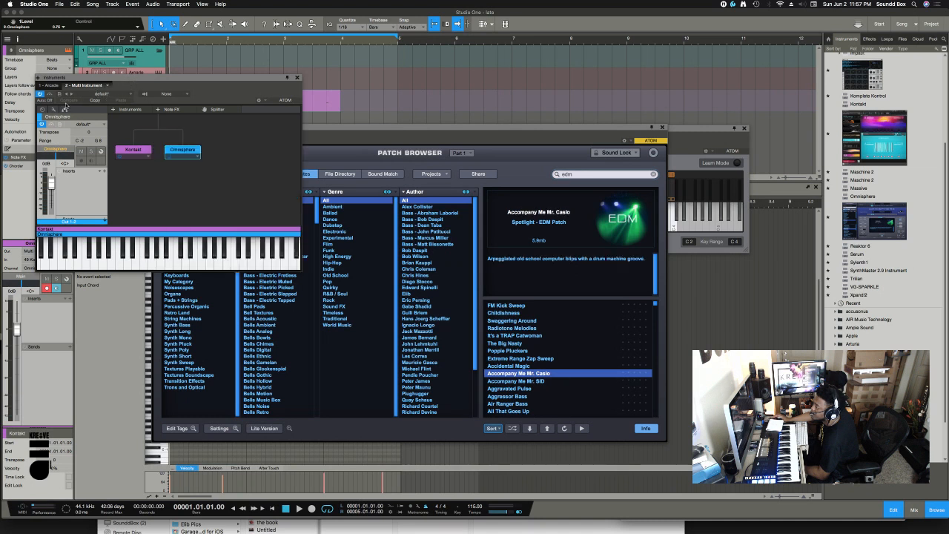
left_click_drag(135, 82, 65, 107)
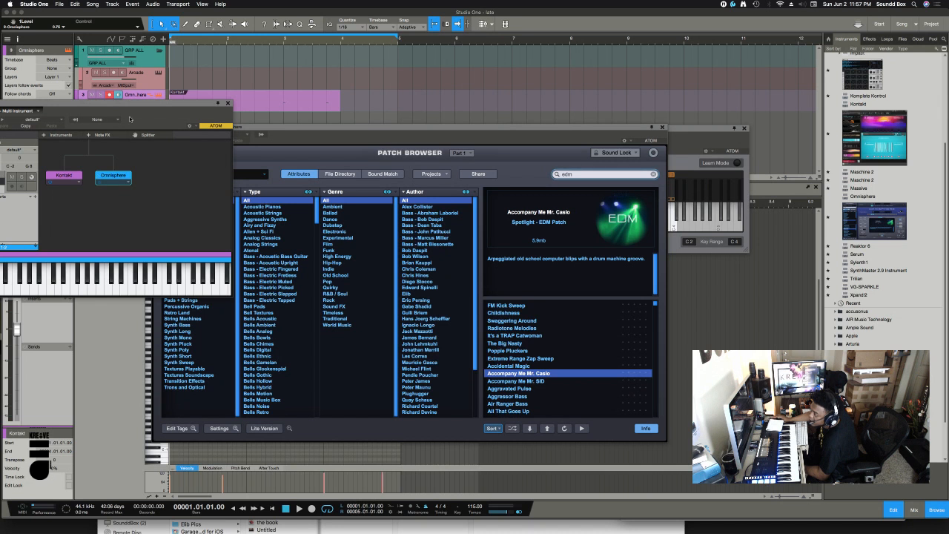
left_click_drag(131, 103, 135, 190)
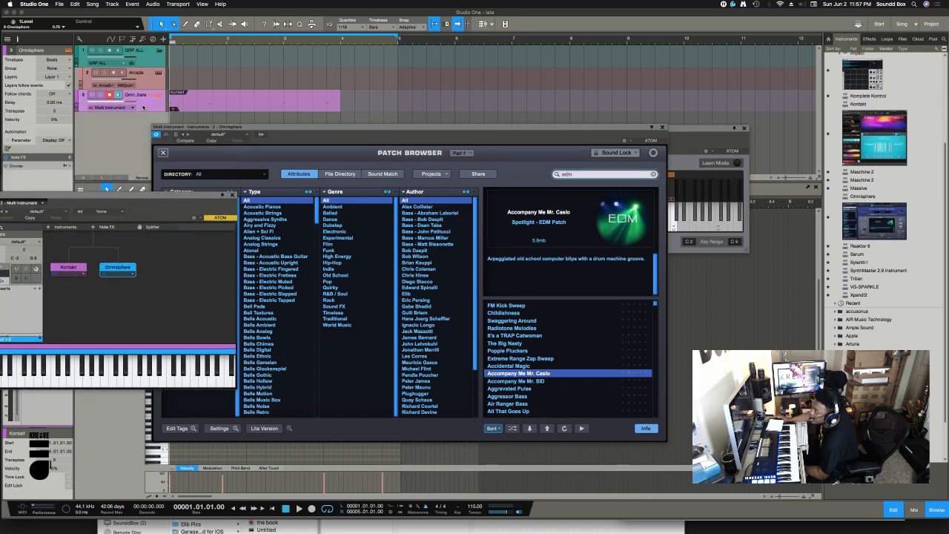
left_click(144, 106)
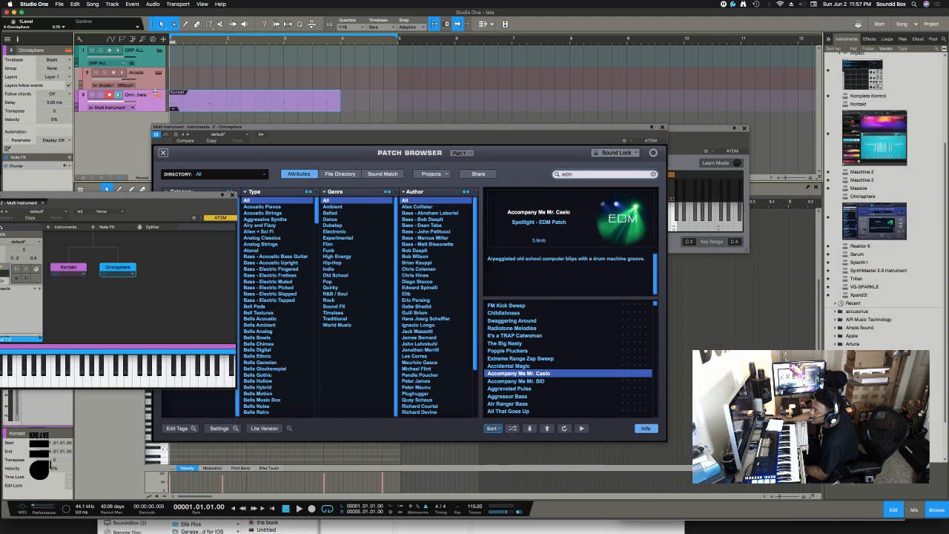
mouse_move(144, 104)
left_mouse_down()
mouse_move(144, 82)
mouse_move(145, 115)
left_mouse_up()
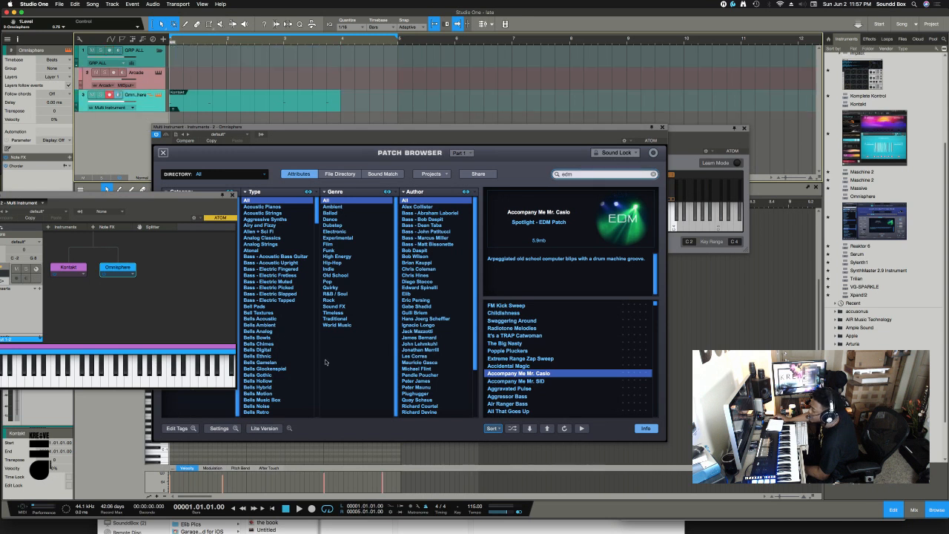
- Audition Accompany Me Mr. SID, Aggravated Pulse, Aggressor Bass and Air Ranger Bass, and reposition the Multi Instrument window to show its whole routing
left_click(512, 381)
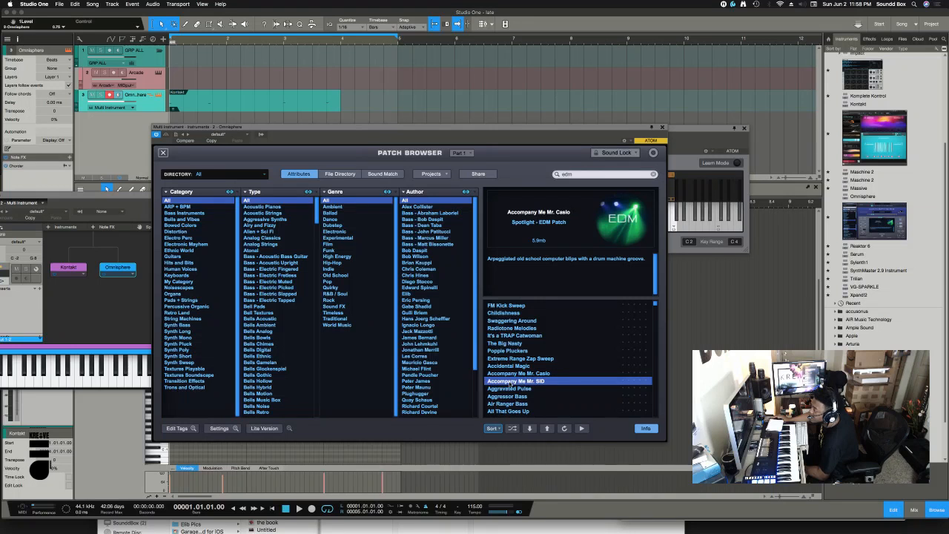
left_click(519, 389)
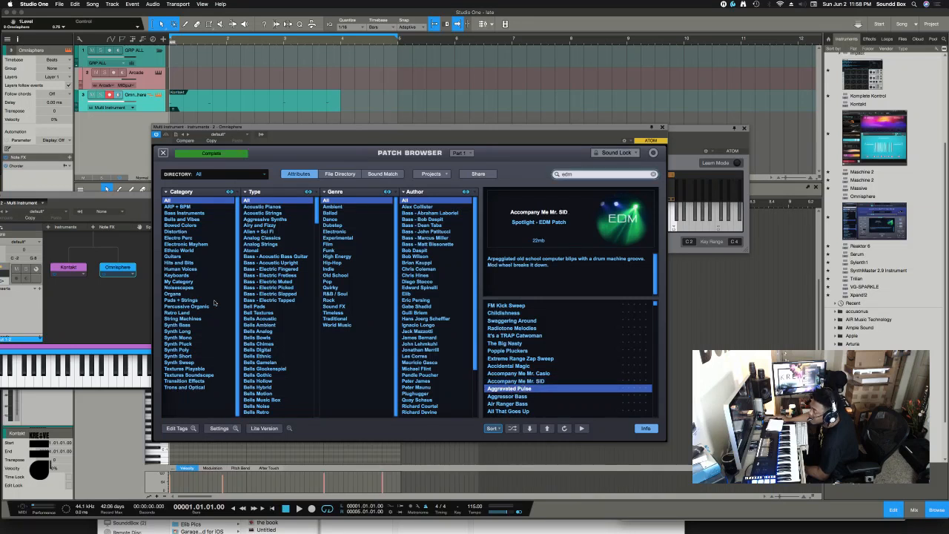
left_click_drag(98, 195, 214, 157)
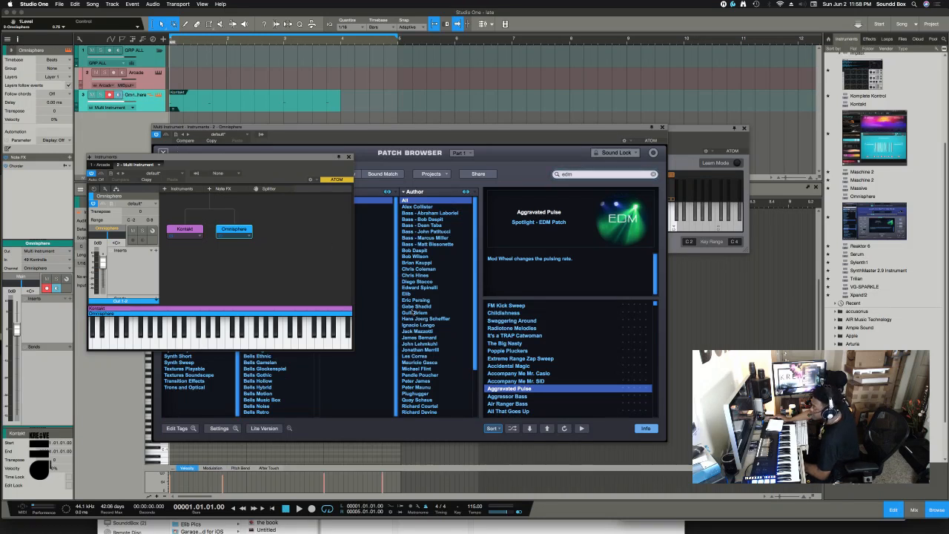
left_click(541, 397)
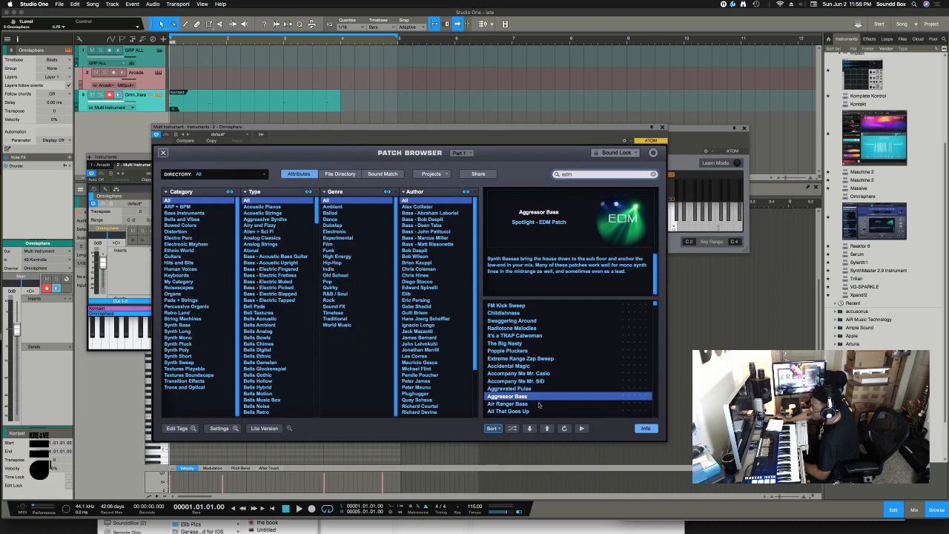
left_click(539, 404)
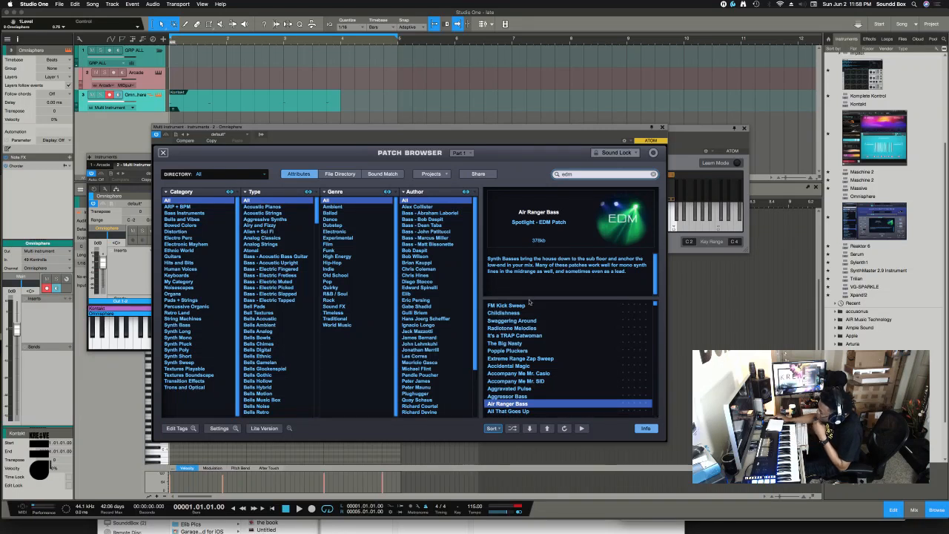
- Load the Breakdown Tranquilizer Pluck patch from further down Omnisphere's edm results
scroll(546, 388, "down", 3)
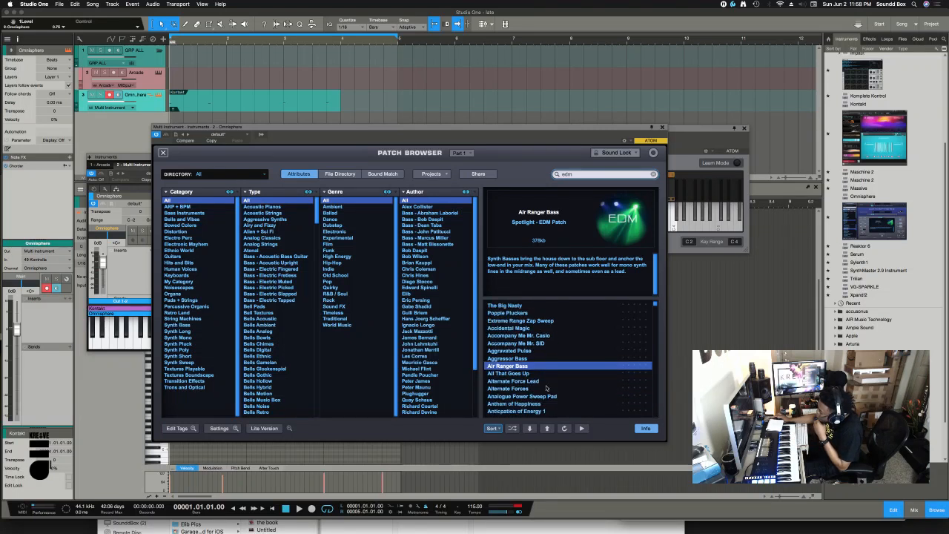
scroll(546, 387, "down", 5)
scroll(490, 376, "down", 5)
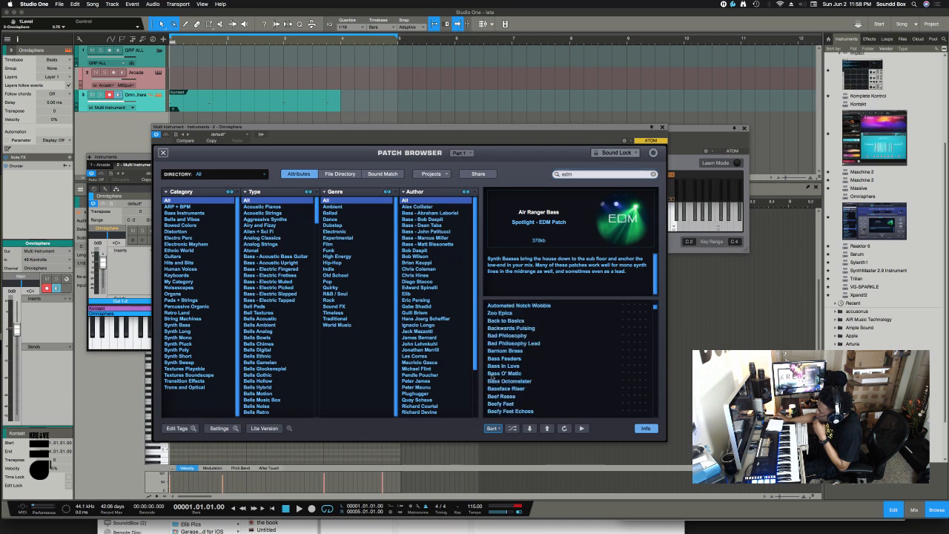
scroll(491, 378, "down", 10)
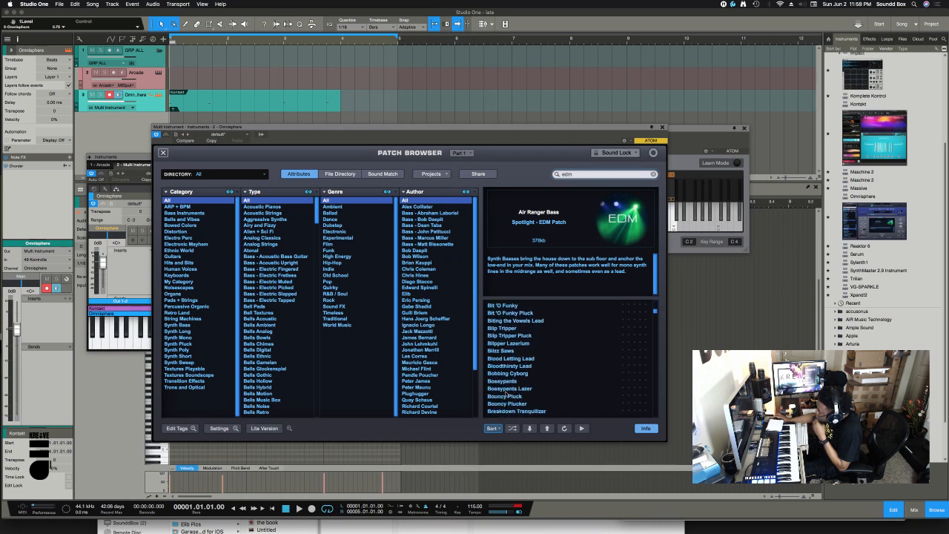
scroll(506, 395, "down", 4)
left_click(521, 366)
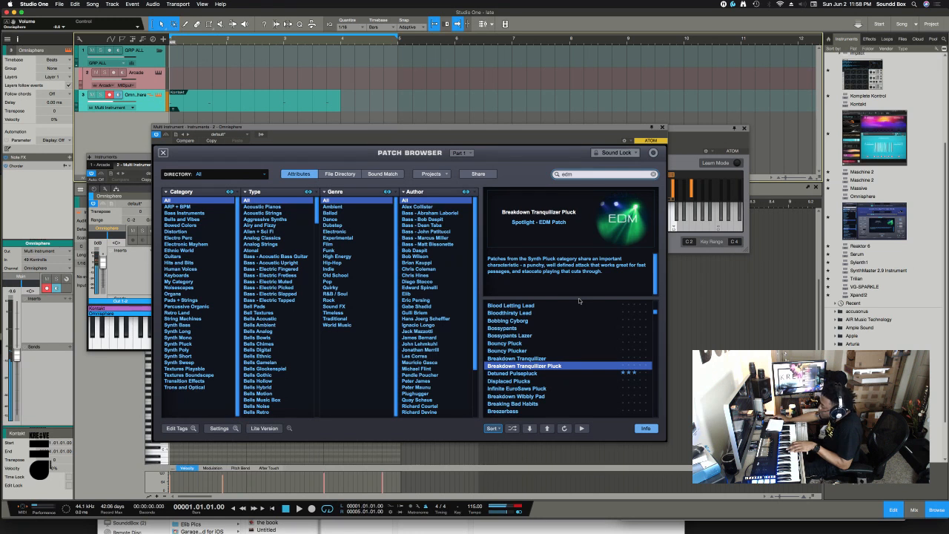
- Compare the Infinite EuroSaws Pluck and Displaced Plucks patches, ending on Infinite EuroSaws Pluck
left_click(564, 389)
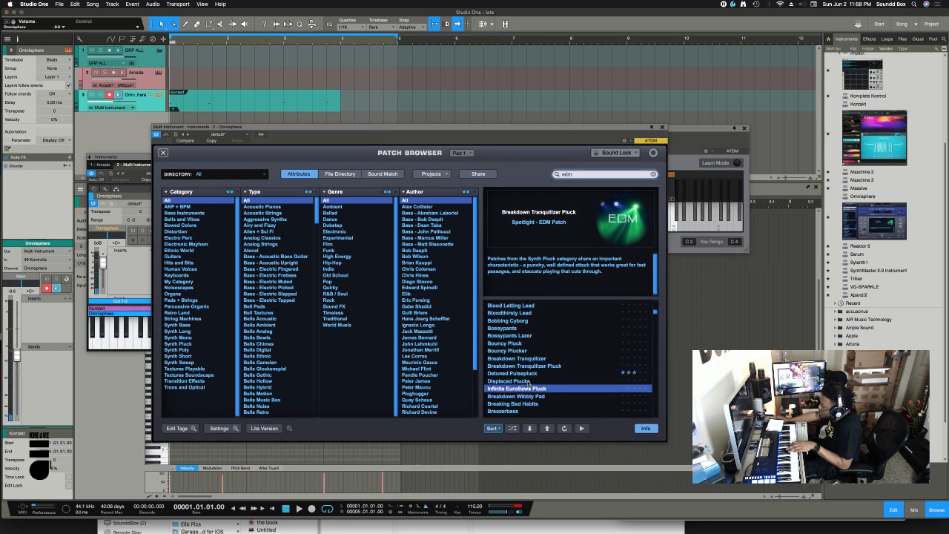
key("Up")
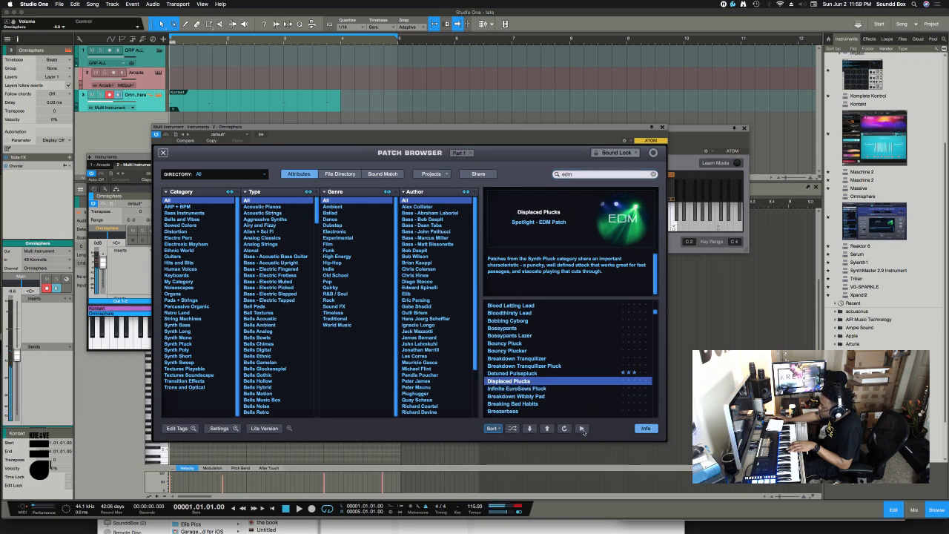
key("Down")
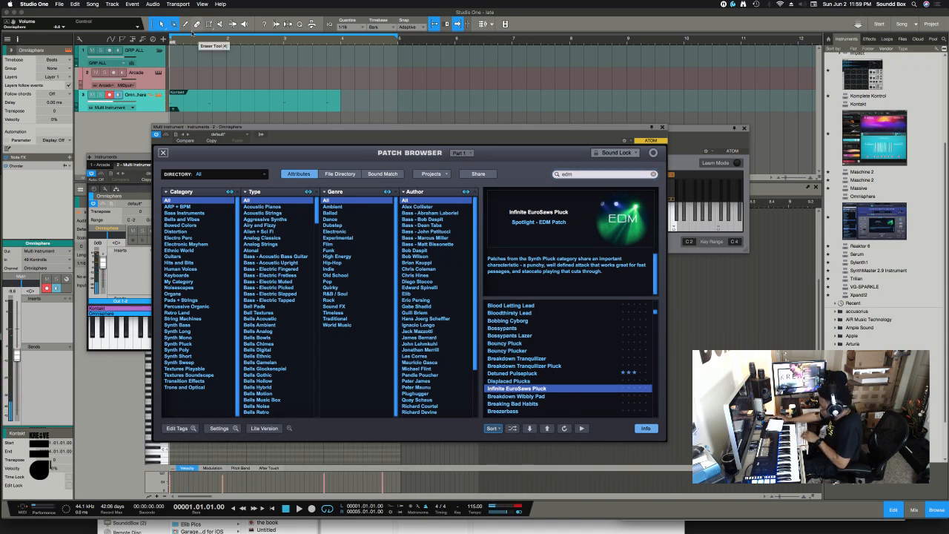
- Play the start of the song briefly with the loaded pluck patch, and switch Omnisphere to Breakdown Wibbly Pad
key("space")
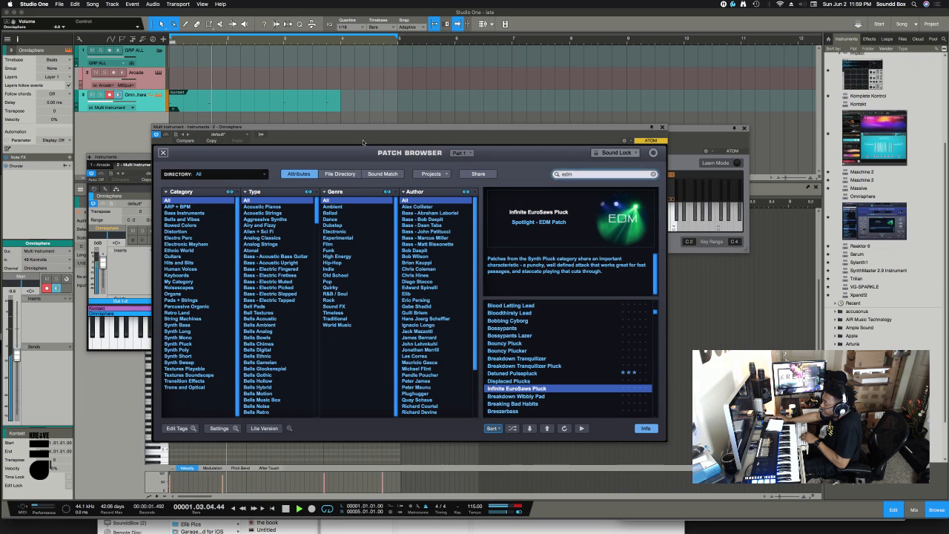
key("space")
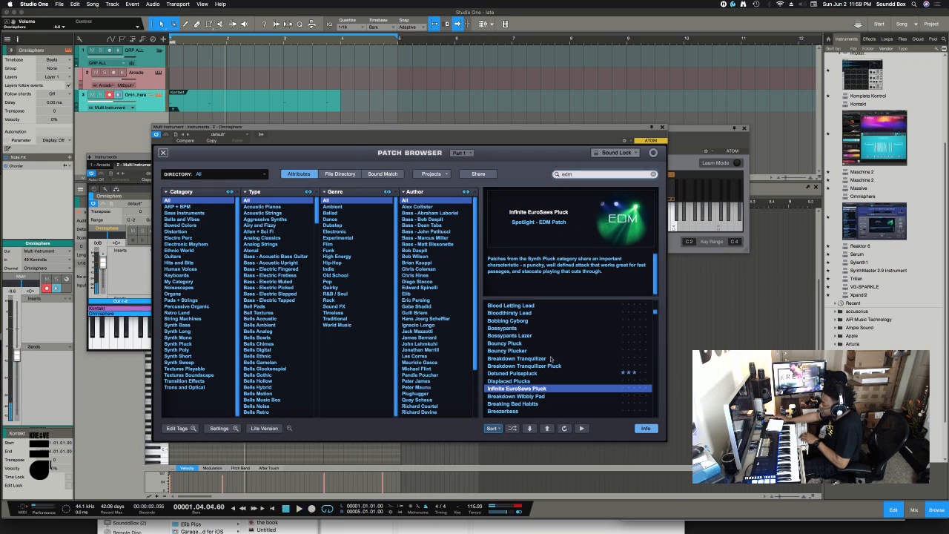
scroll(549, 389, "down", 1)
left_click(549, 381)
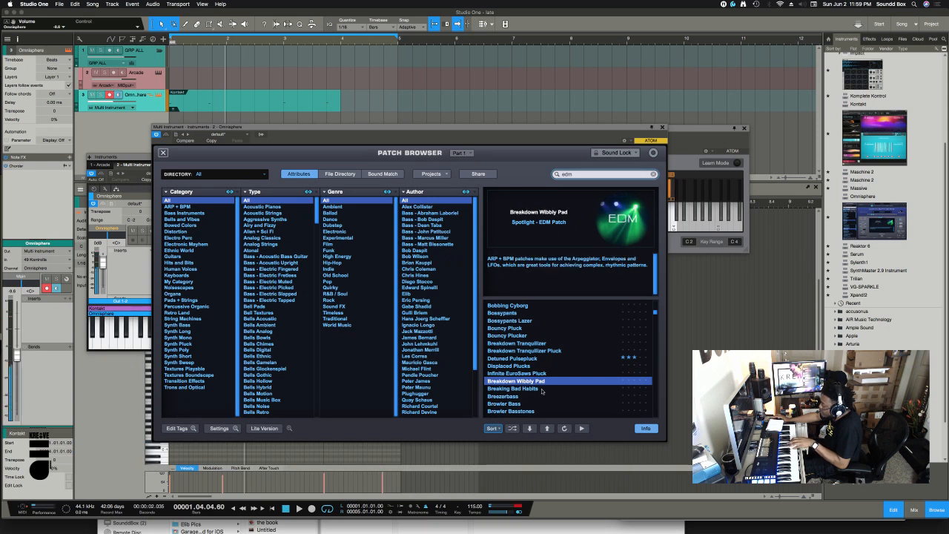
- Audition Breaking Bad Habits, Breezerbass and Falling Skies from the edm results, and load Falling Skies Pluck in Omnisphere
left_click(542, 389)
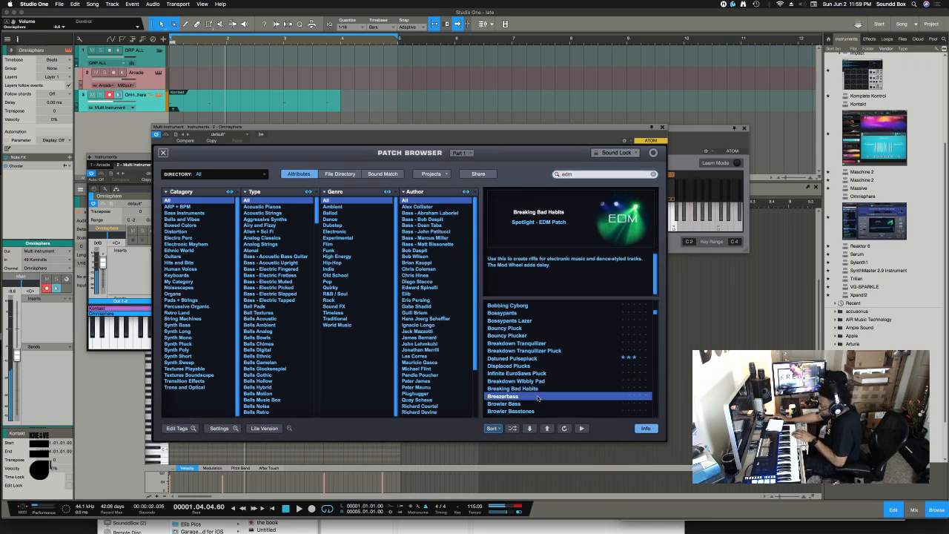
left_click(541, 396)
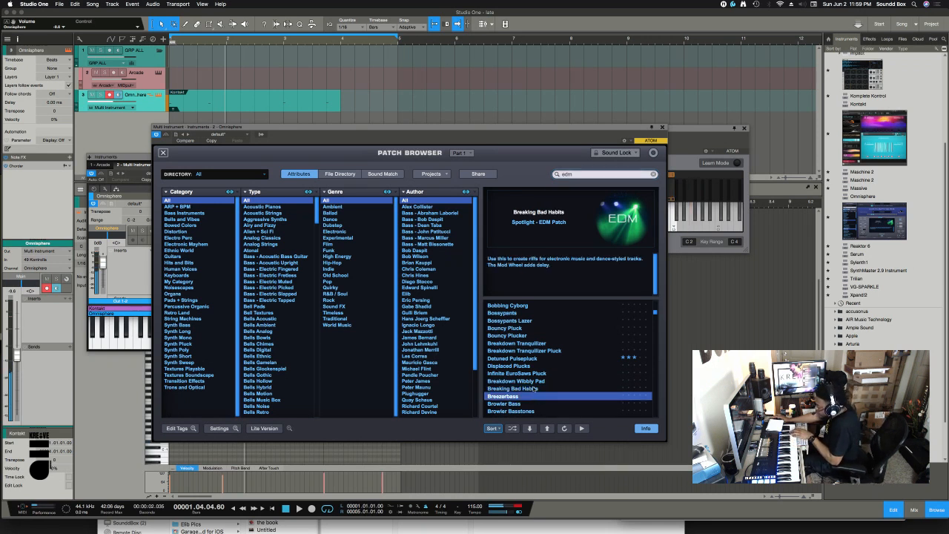
scroll(652, 324, "down", 5)
scroll(653, 324, "down", 5)
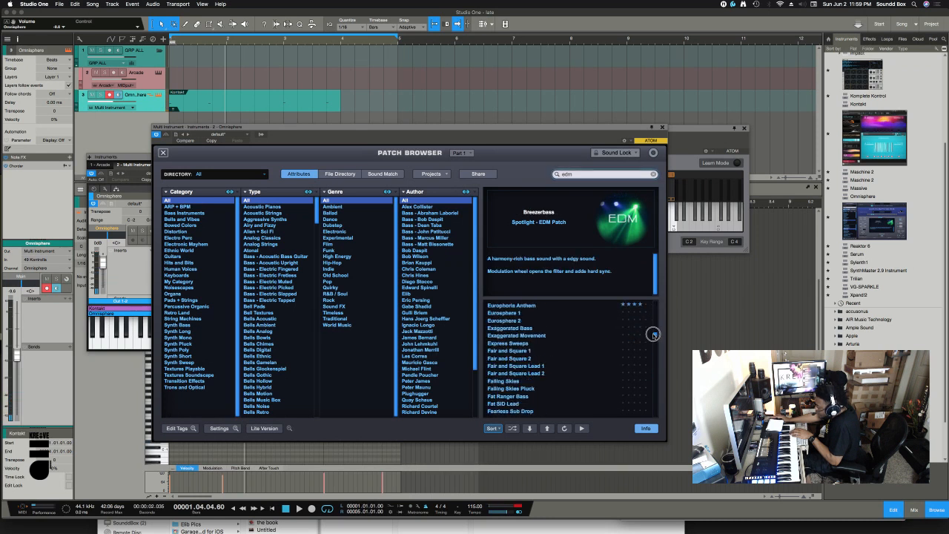
left_click(533, 381)
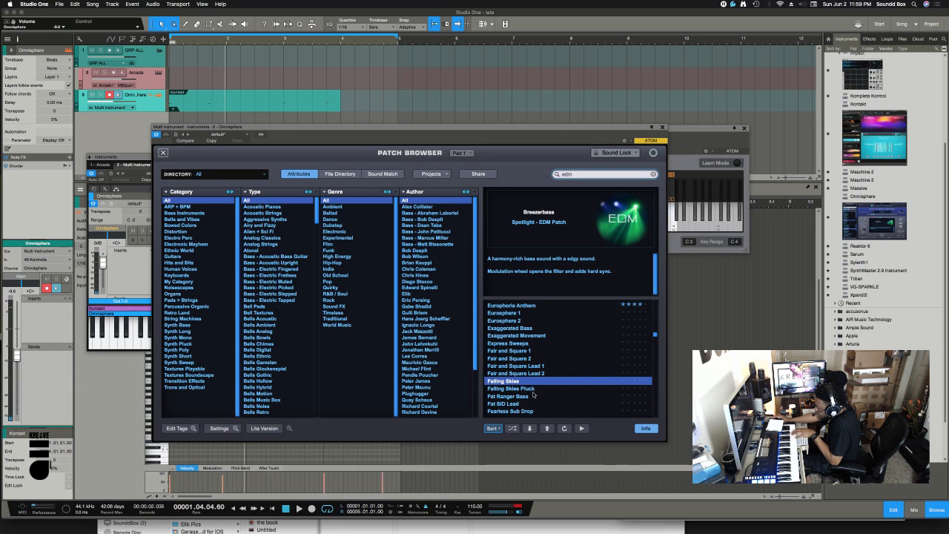
key("Down")
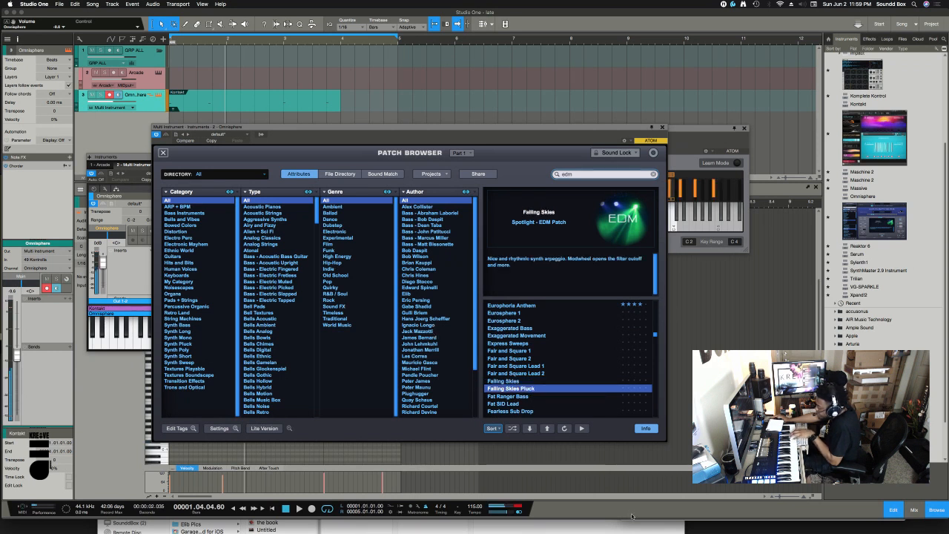
- Start playback with the pluck patch, move the Omnisphere window higher and return from the full patch browser to the synth view
key("space")
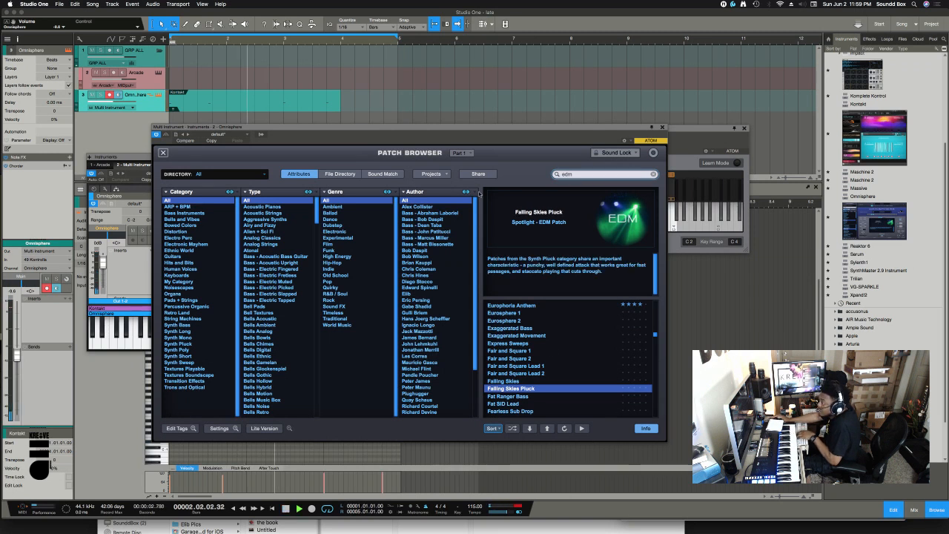
left_click_drag(296, 126, 298, 72)
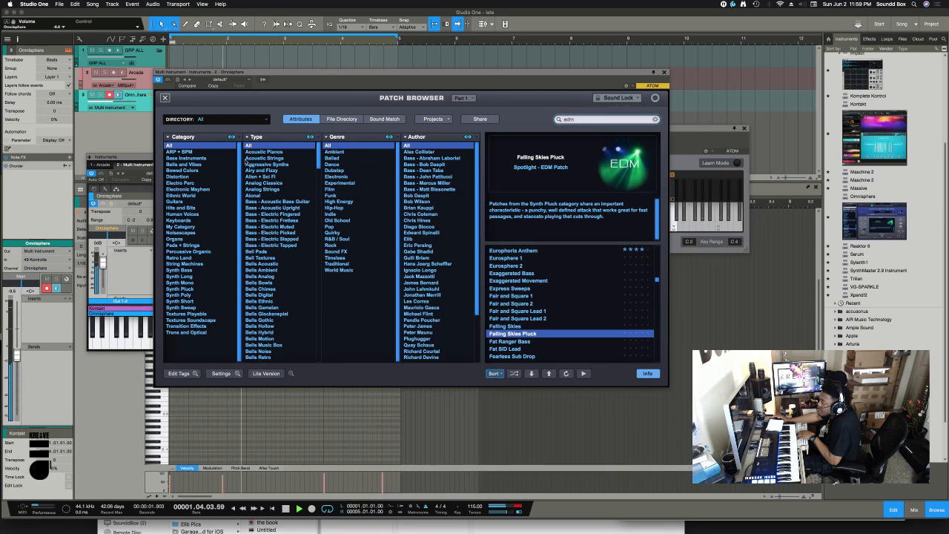
left_click(164, 97)
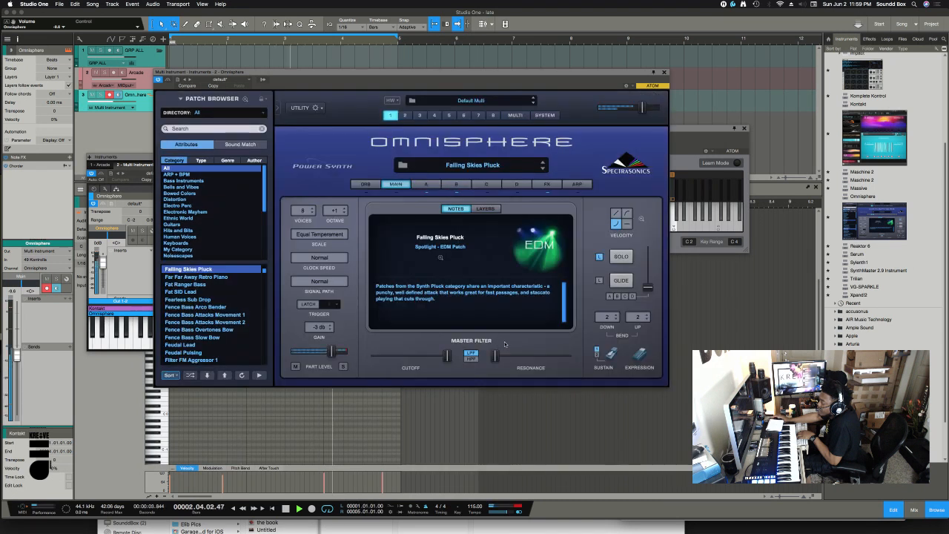
- Go through Omnisphere's layer A and common effects, and set the Chorus Echo delay in layer A's effects rack to 1/4
left_click(425, 184)
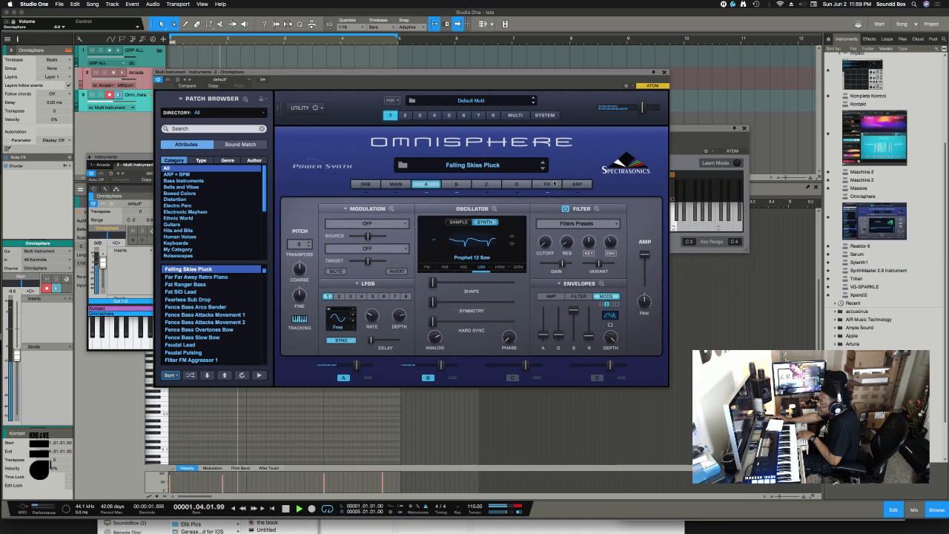
left_click(549, 184)
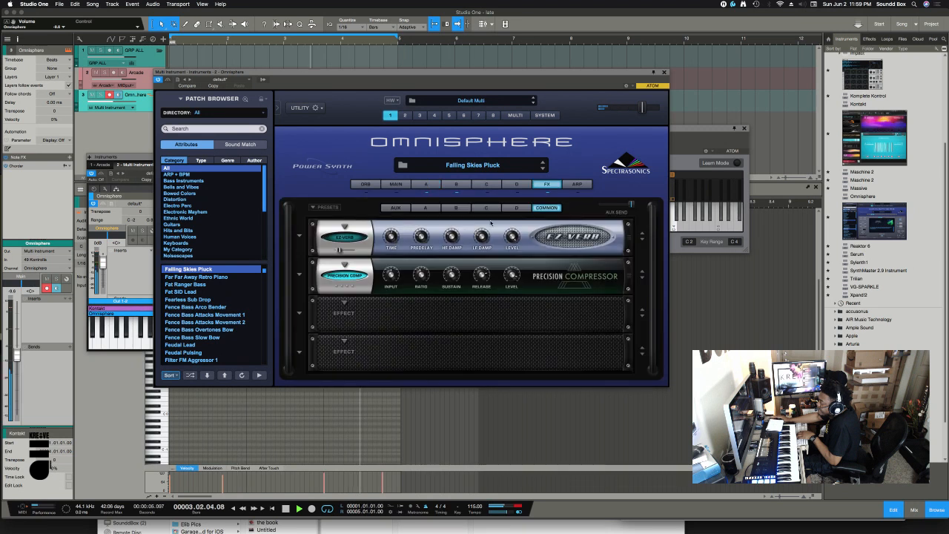
left_click(435, 208)
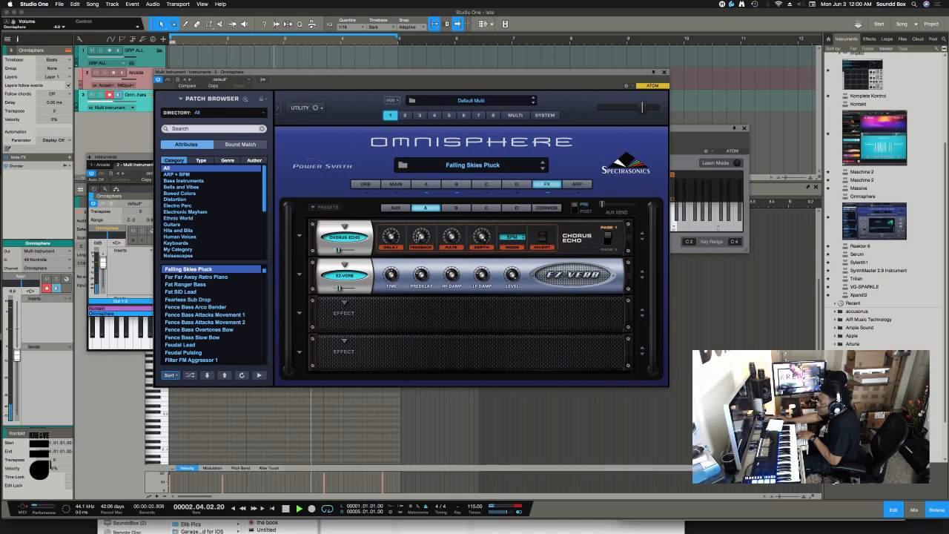
left_click_drag(393, 236, 388, 256)
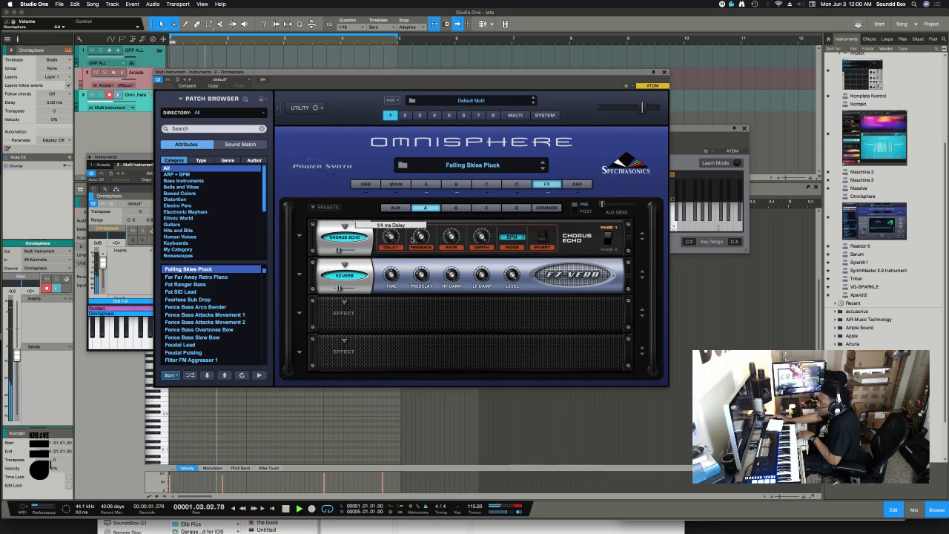
- Switch layer B's oscillator to Sample mode, and compare Sample mode on layer A before returning layer A to Synth
left_click(459, 184)
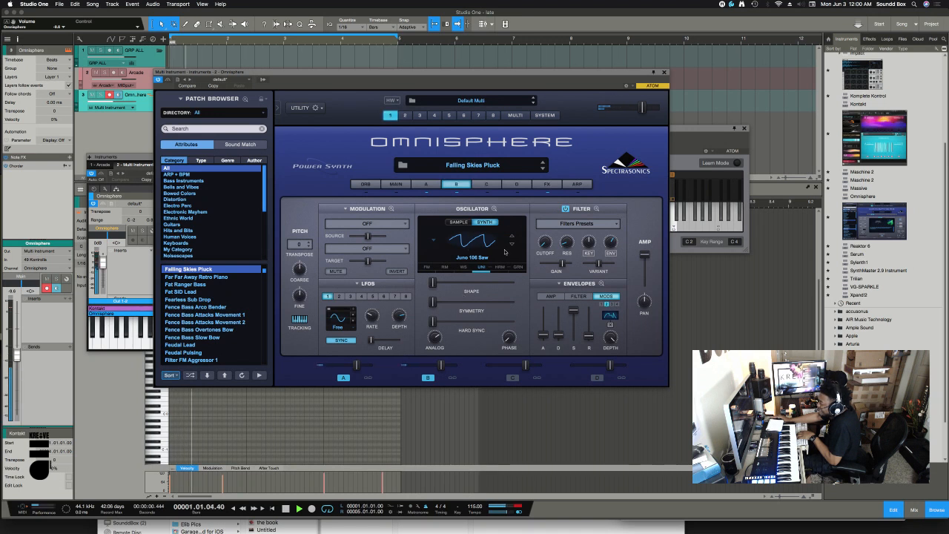
left_click(477, 223)
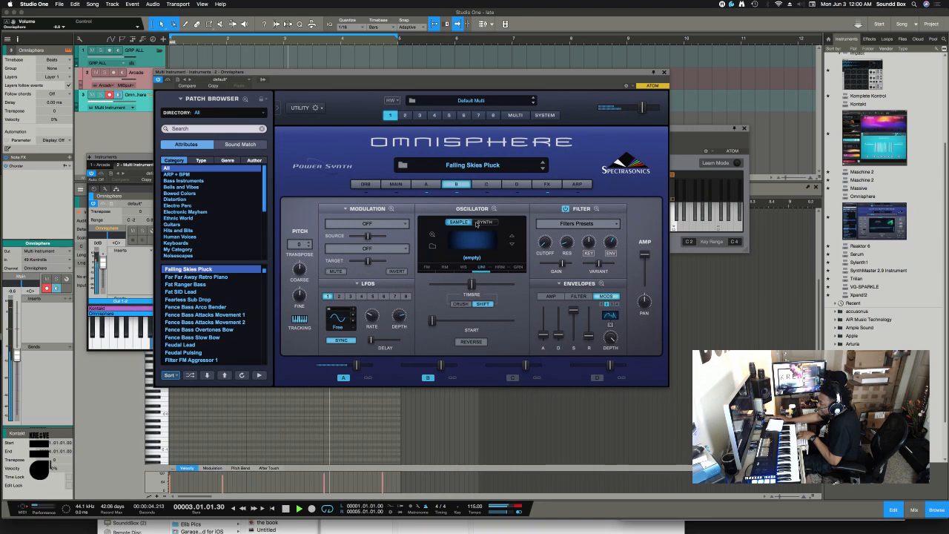
left_click(433, 185)
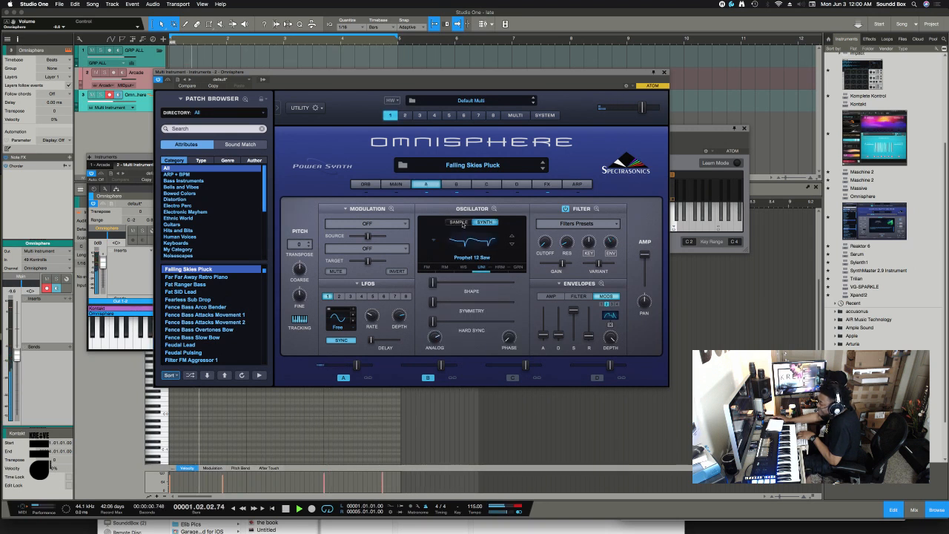
left_click(460, 222)
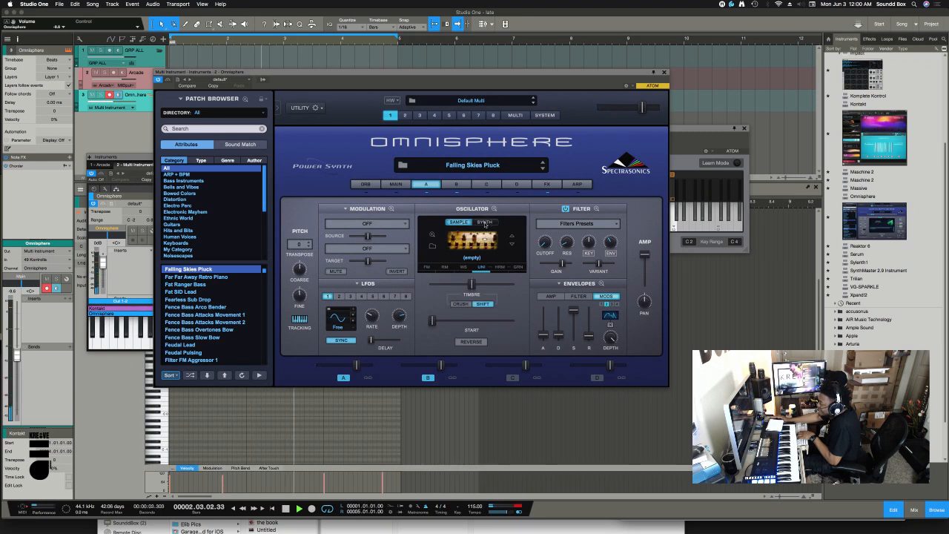
left_click(484, 222)
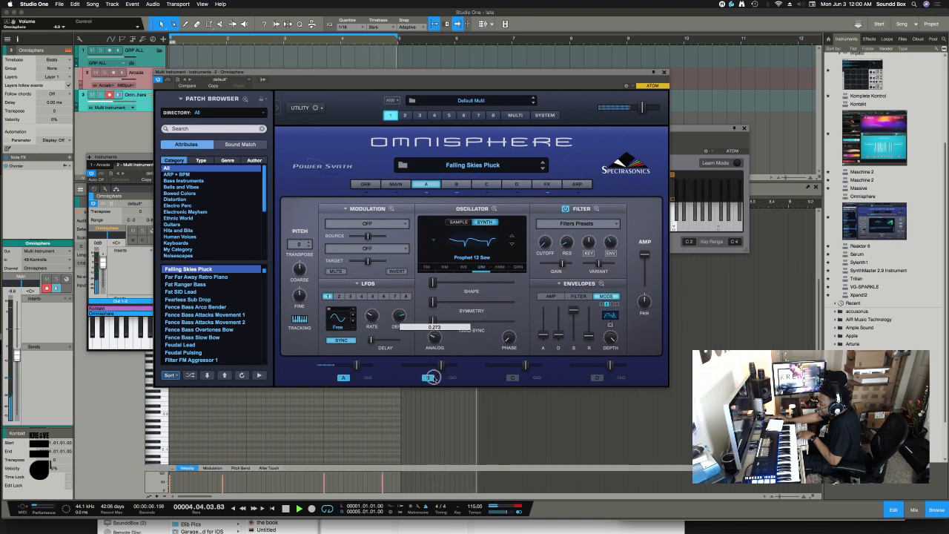
- Reshape layer A with Hard Sync at about 0.339, a square LFO 1 wave, adjusted LFO depth, Shape around midway and slightly raised Symmetry
left_click_drag(433, 320, 460, 324)
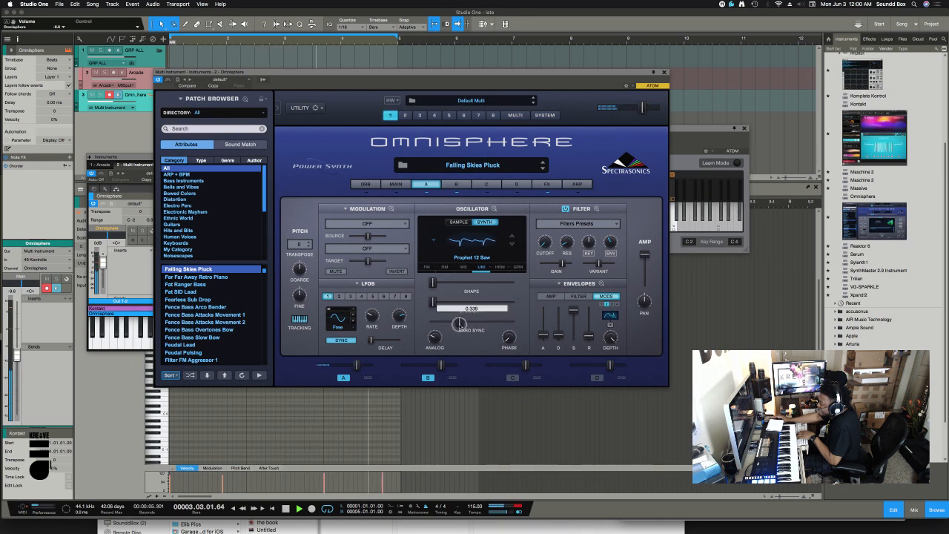
left_click(353, 318)
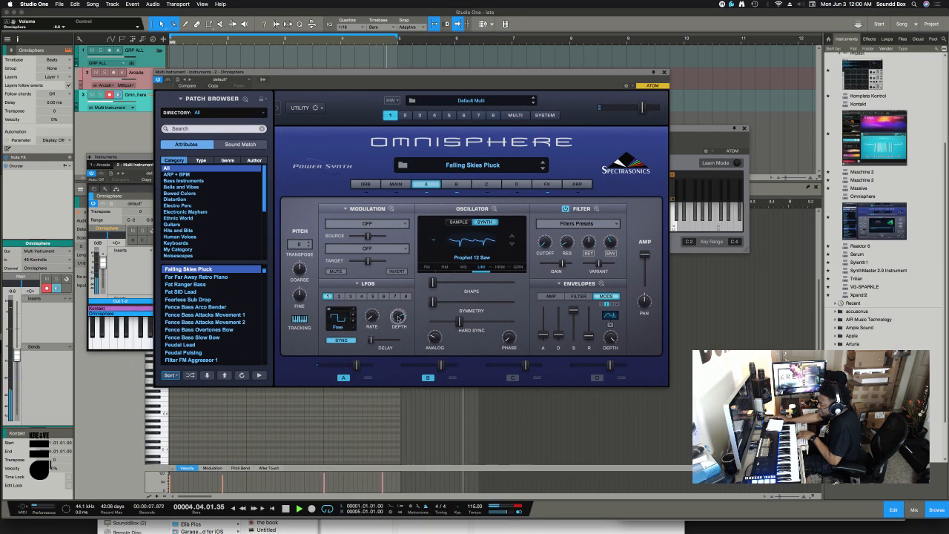
left_click_drag(398, 316, 399, 337)
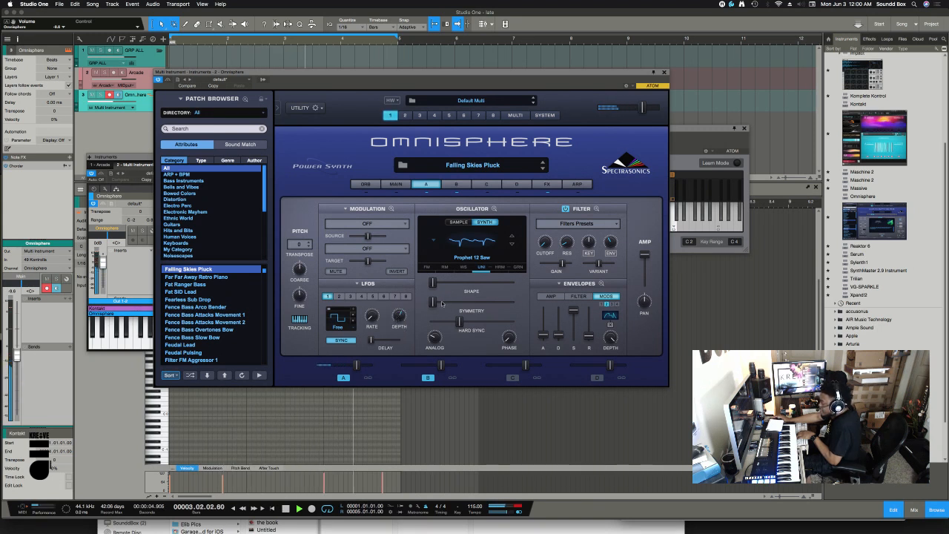
left_click_drag(433, 302, 489, 293)
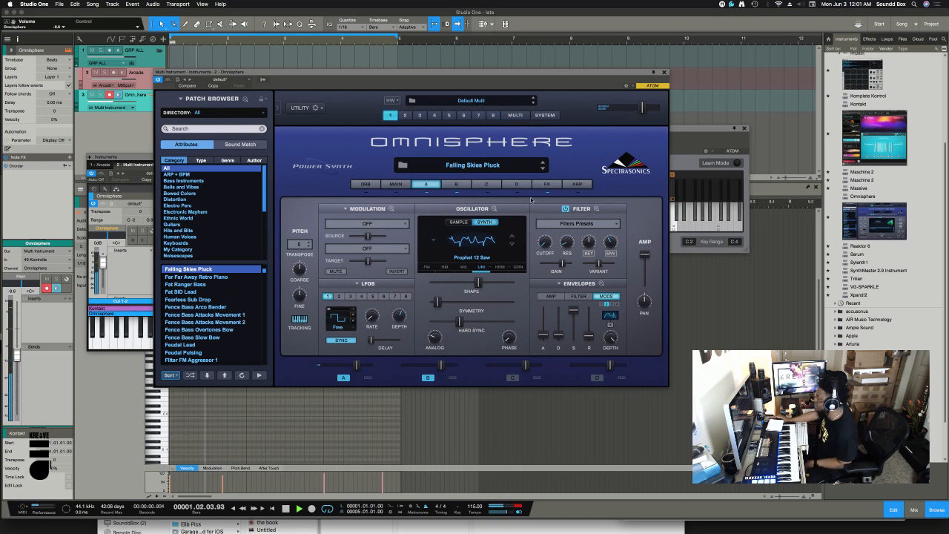
- Clear the instrument windows off the note editor and move the Kontakt part's second note to start at 1.04.01.00
left_click(664, 72)
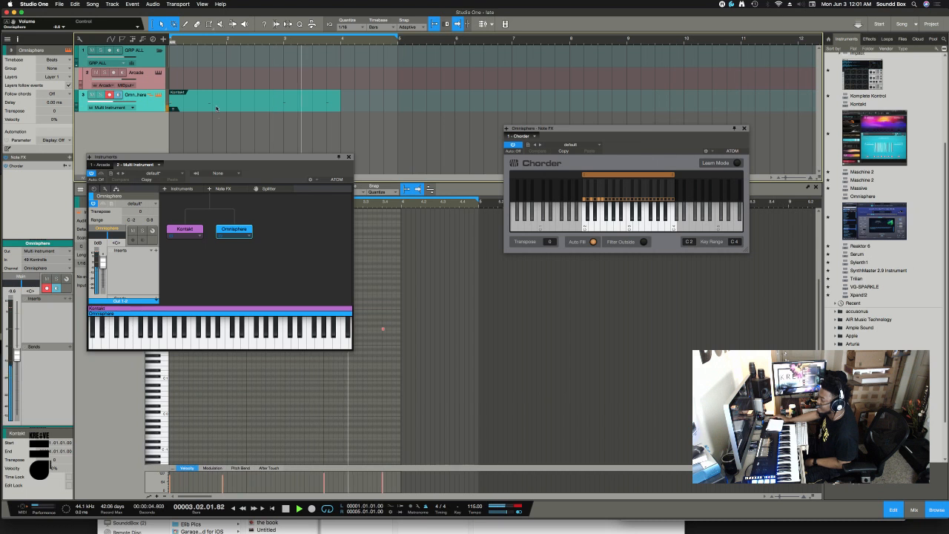
left_click_drag(223, 157, 460, 116)
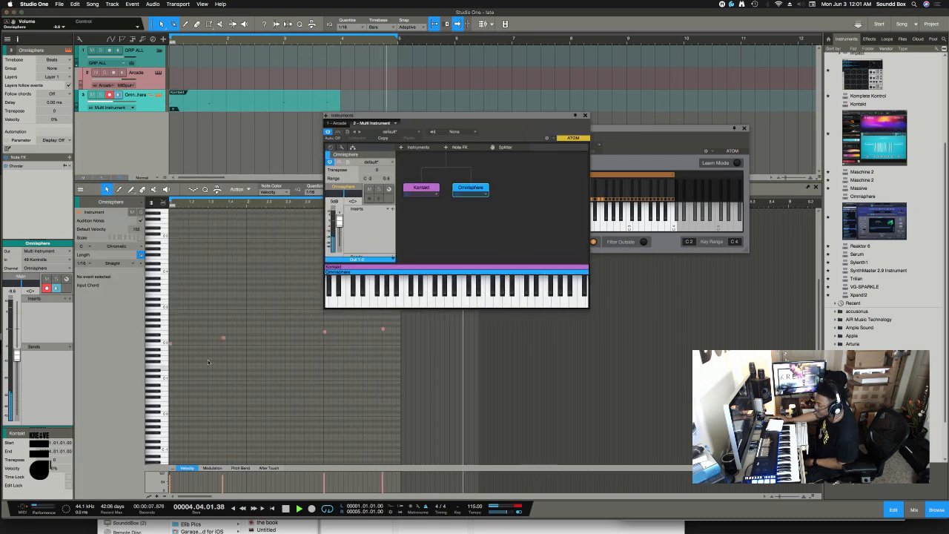
left_click(223, 338)
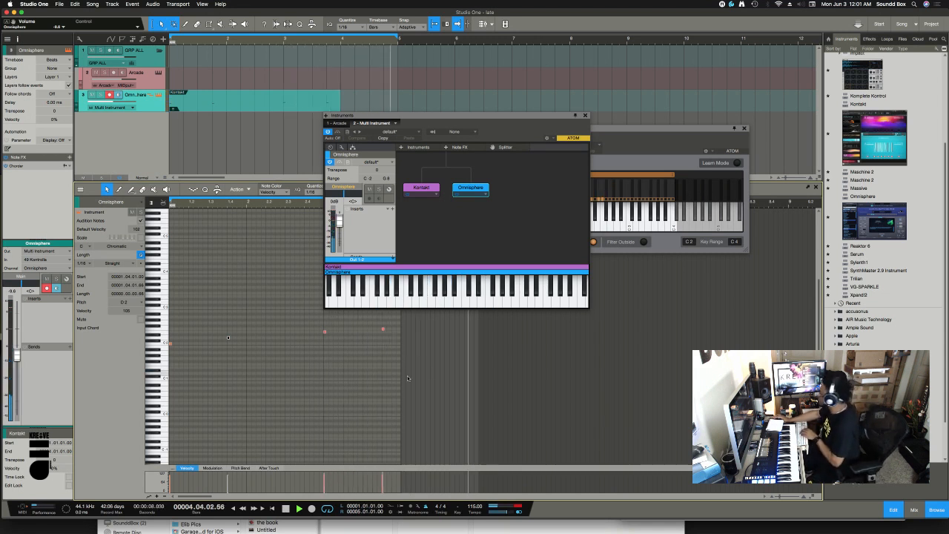
left_click(441, 374)
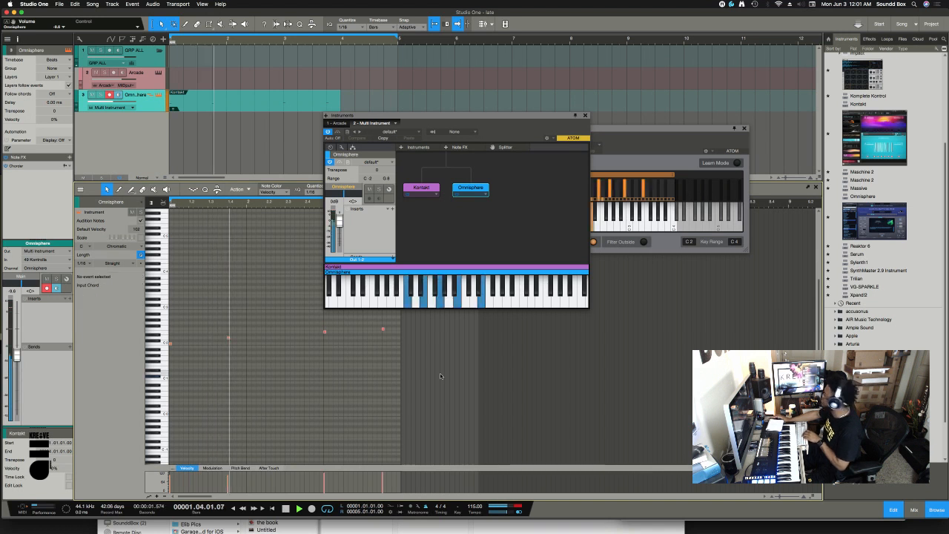
key("space")
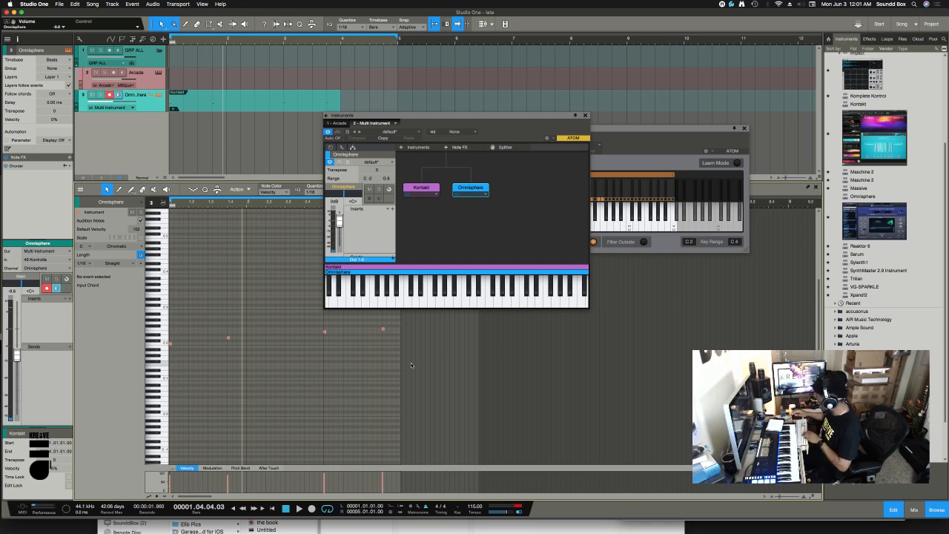
- Move the Omnisphere track above Arcade within GRP ALL, and show the mixer console while the song plays
key("space")
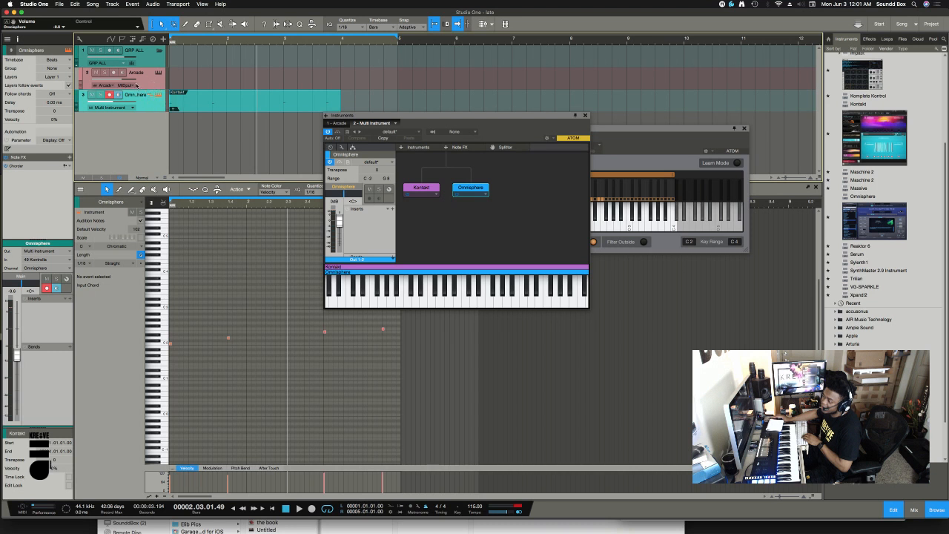
left_click_drag(143, 107, 148, 75)
key("space")
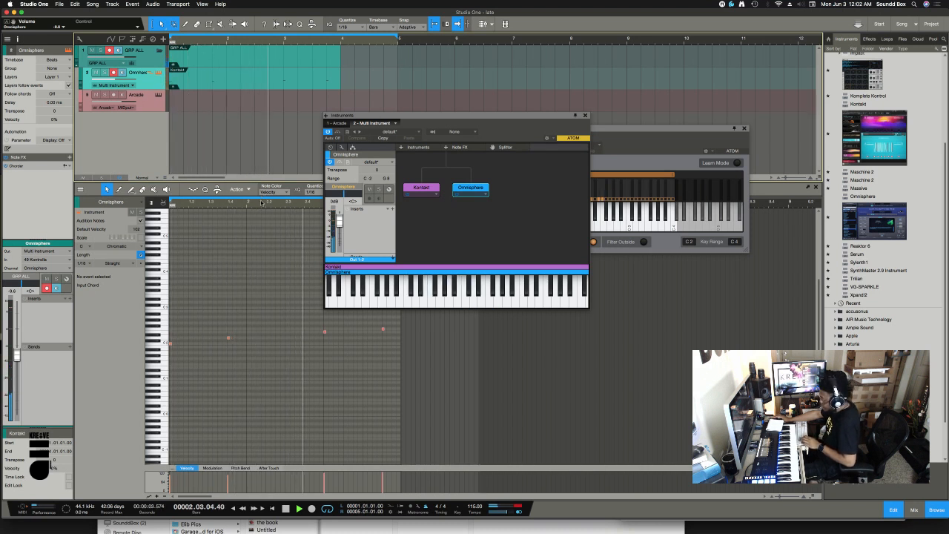
key("F3")
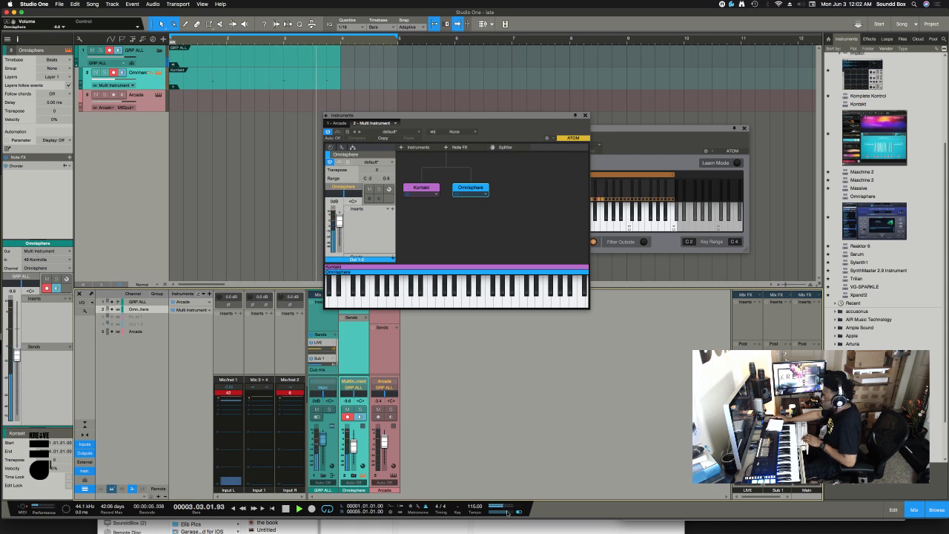
mouse_move(474, 532)
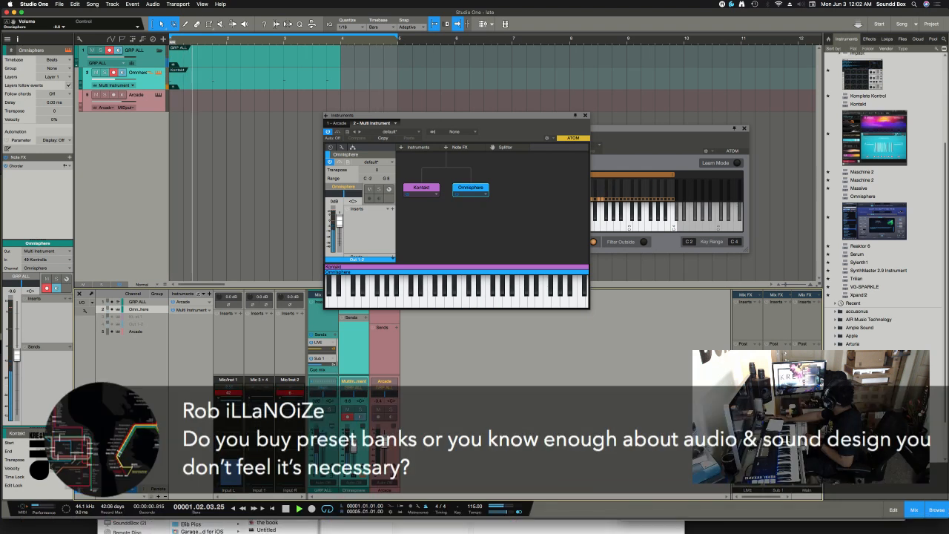
key("super+Tab")
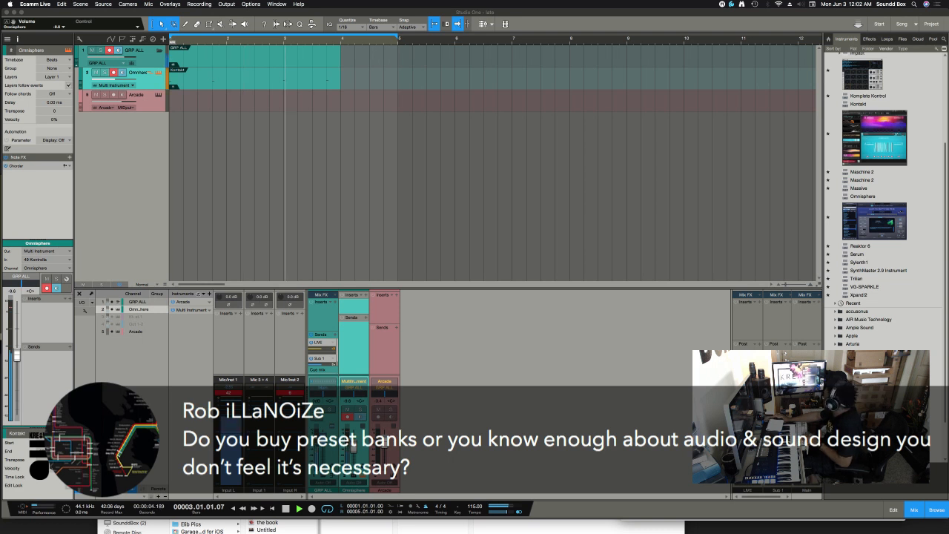
key("super+Tab")
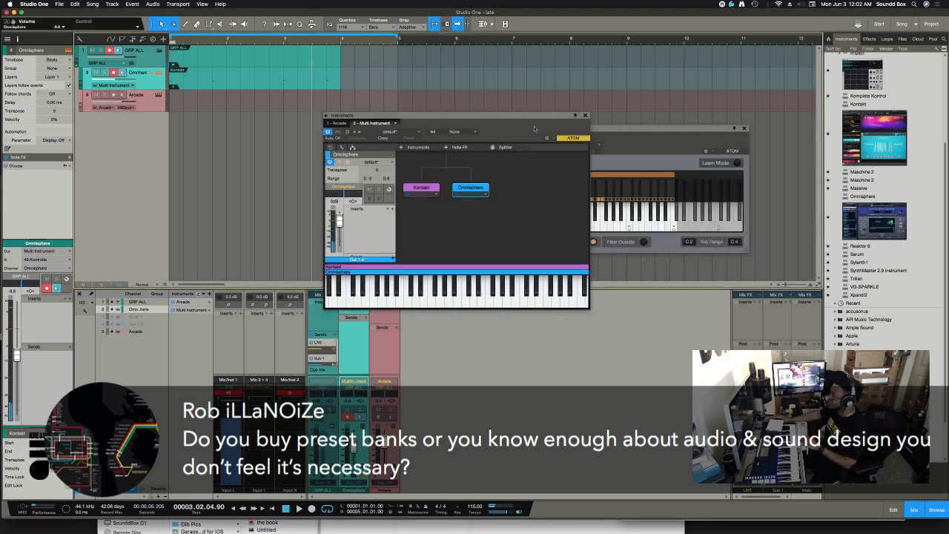
left_click_drag(495, 119, 400, 181)
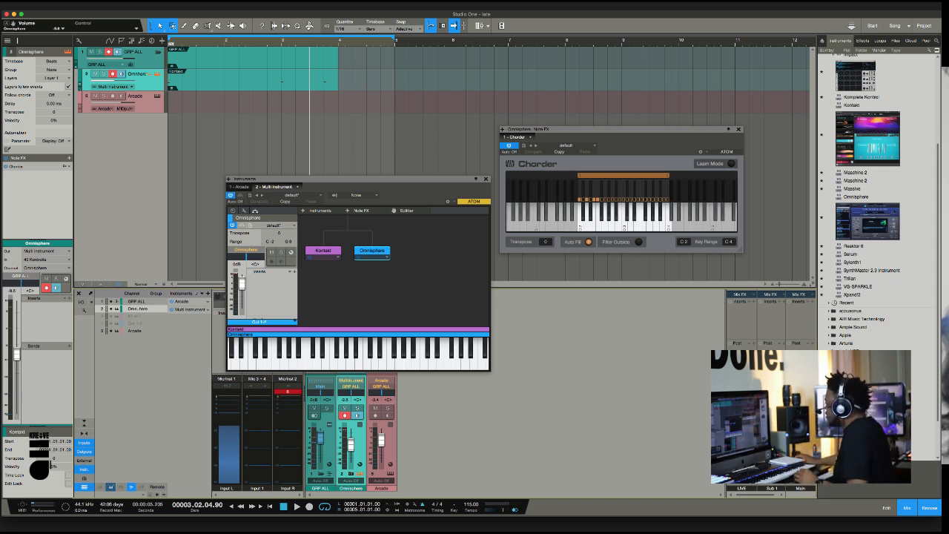
left_click_drag(356, 178, 362, 161)
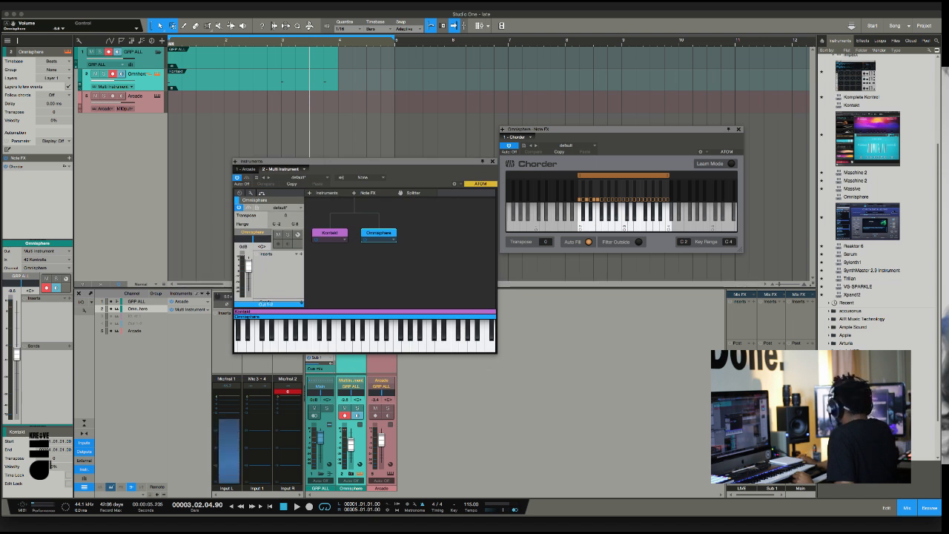
left_click_drag(362, 161, 454, 126)
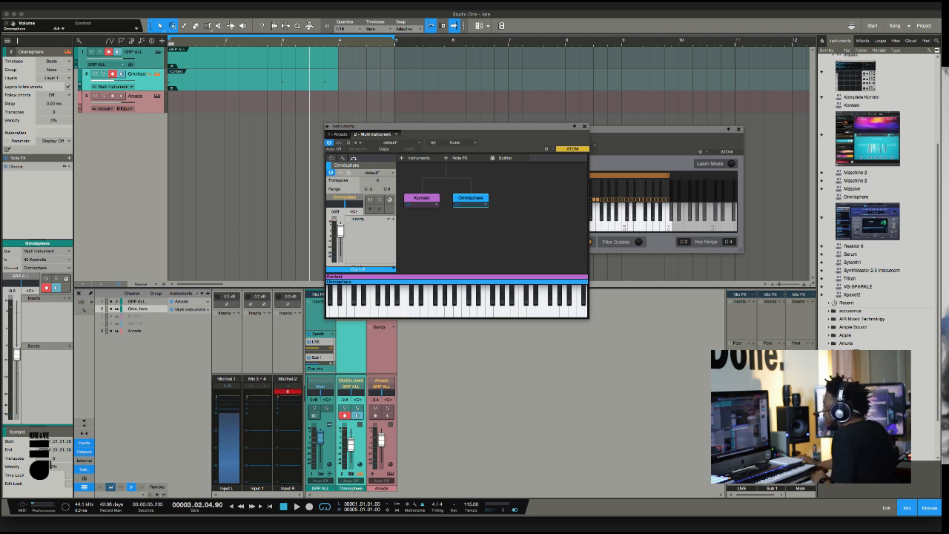
- Play the song to compare the Kontakt and Omnisphere layers in the Multi Instrument, and close its window
key("space")
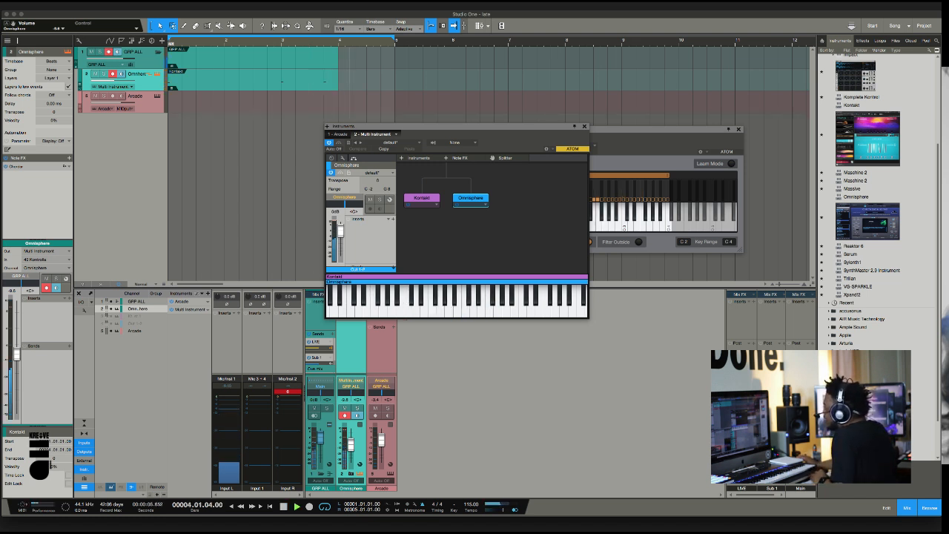
left_click(408, 204)
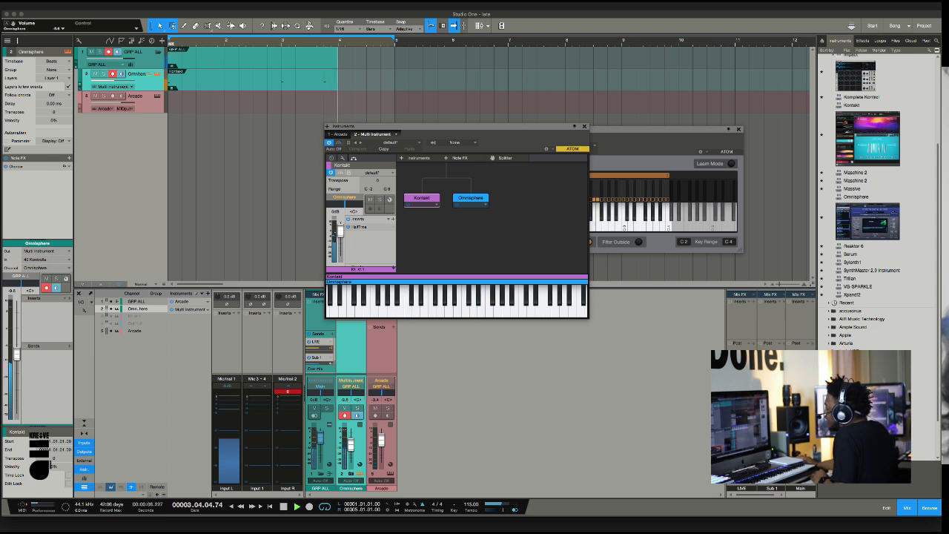
left_click(457, 205)
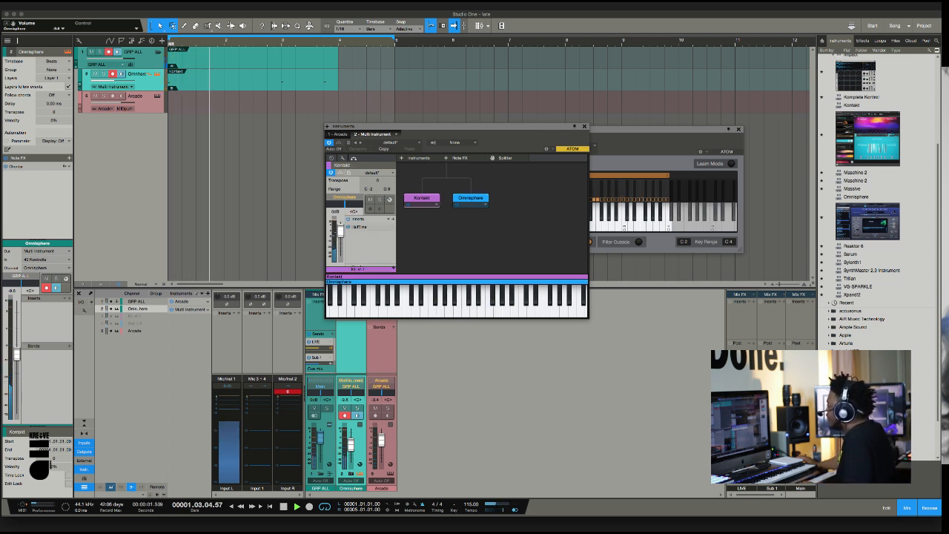
left_click(470, 198)
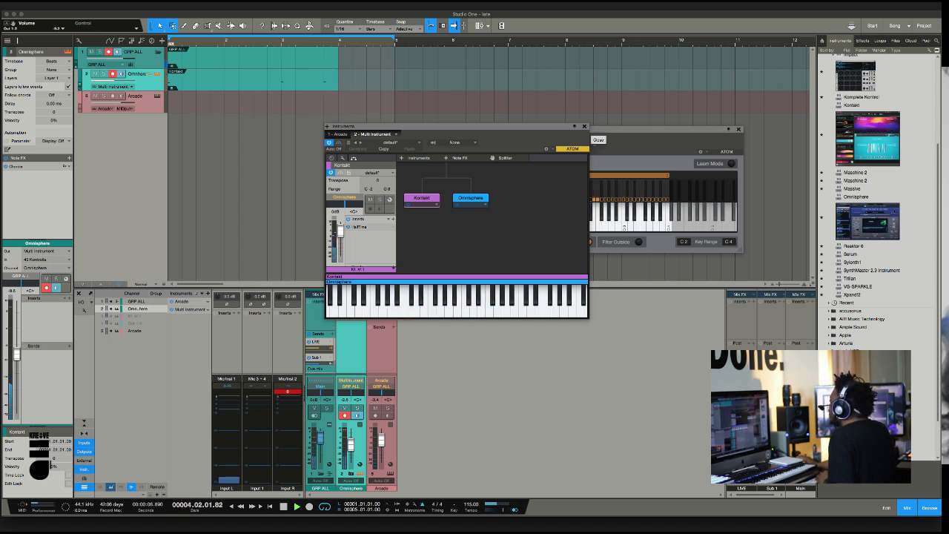
left_click(584, 127)
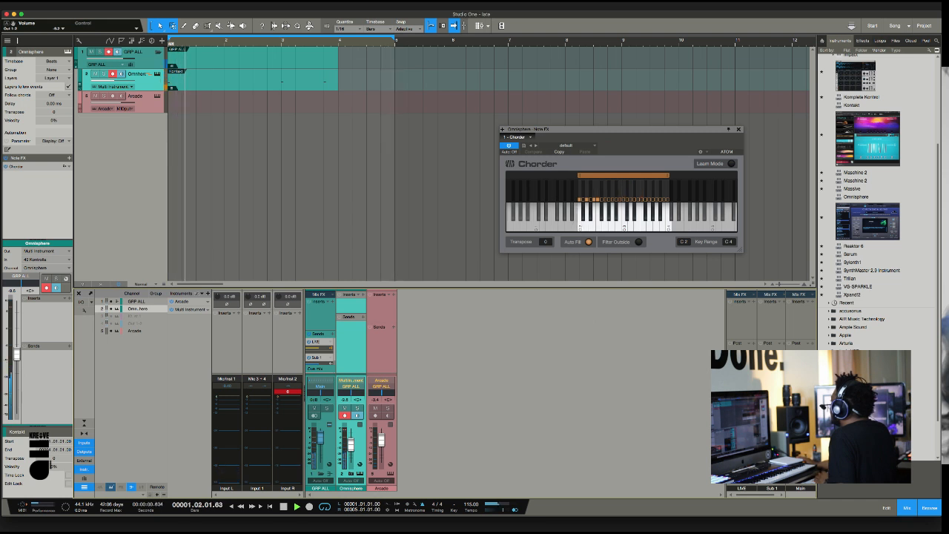
- Stop playback, search the effects for "red" and insert RedlightDist on the Omnisphere track
key("space")
key("F7")
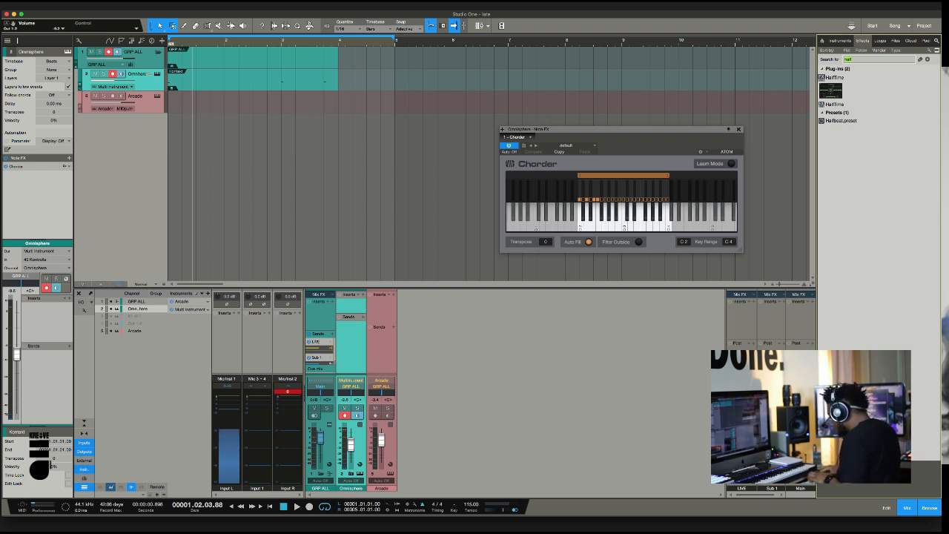
type("red")
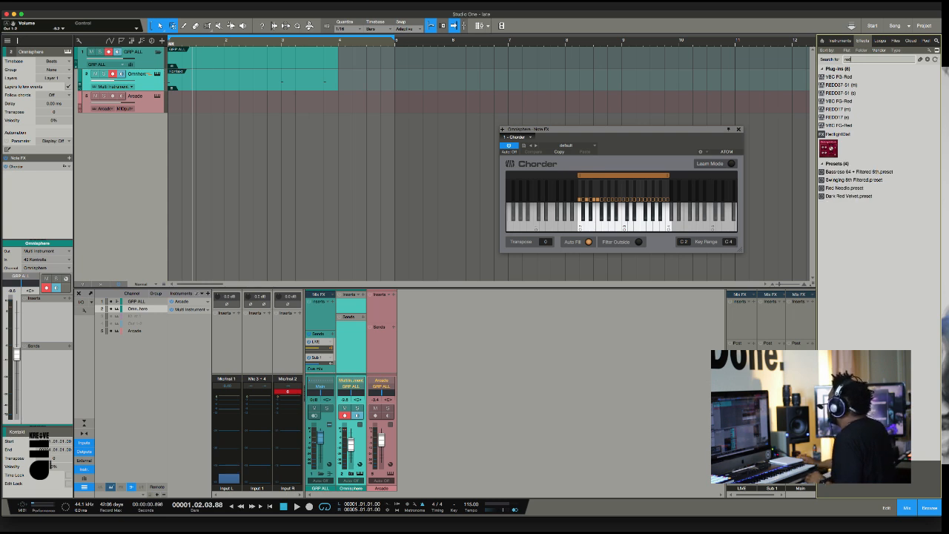
left_click(836, 141)
left_click_drag(838, 137, 551, 87)
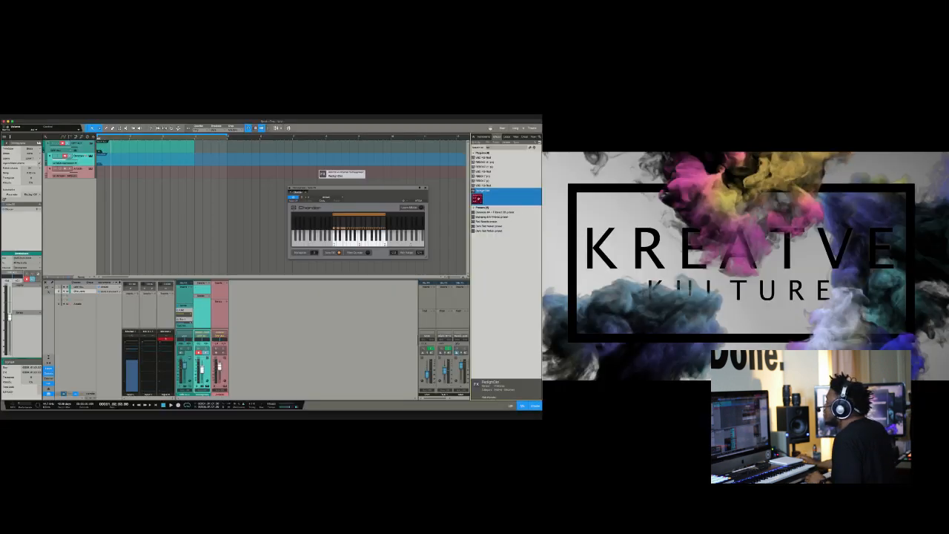
left_click_drag(318, 163, 317, 162)
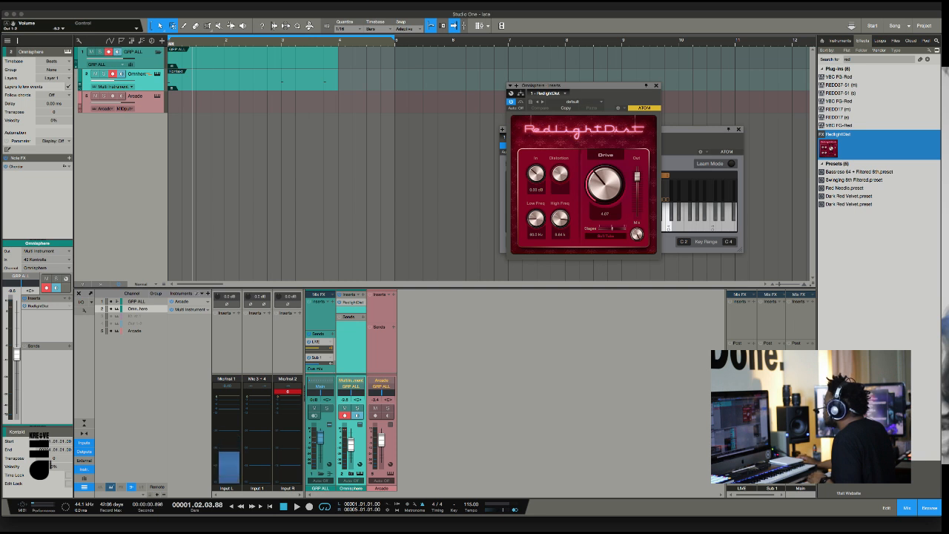
- Lower RedlightDist's Drive to about 3 while the song plays, and close the plug-in window
left_click_drag(604, 184, 604, 234)
key("space")
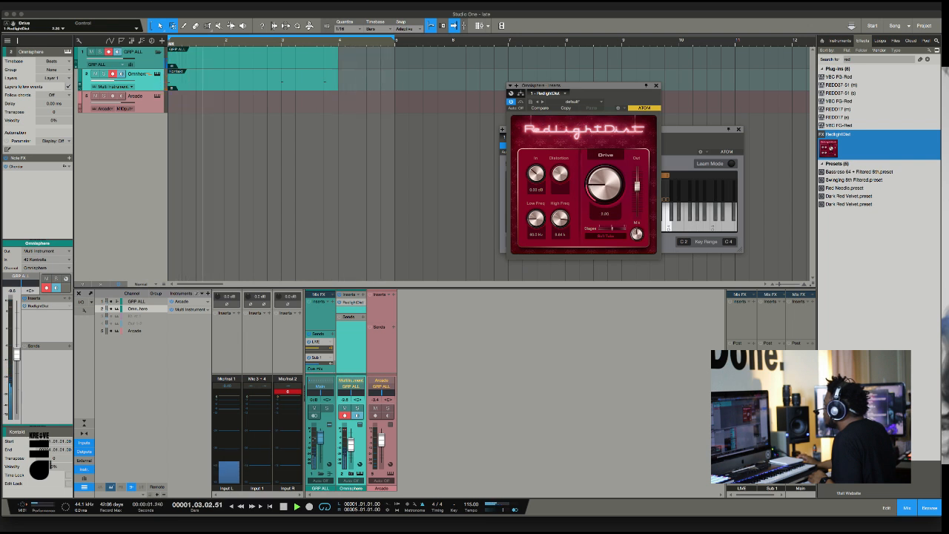
mouse_move(605, 184)
left_mouse_down()
mouse_move(604, 161)
mouse_move(605, 189)
left_mouse_up()
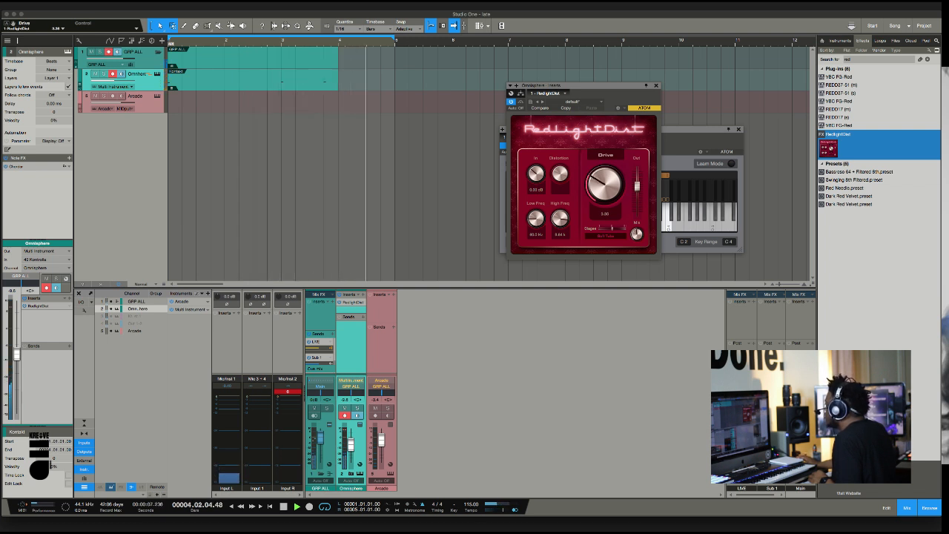
key("super+w")
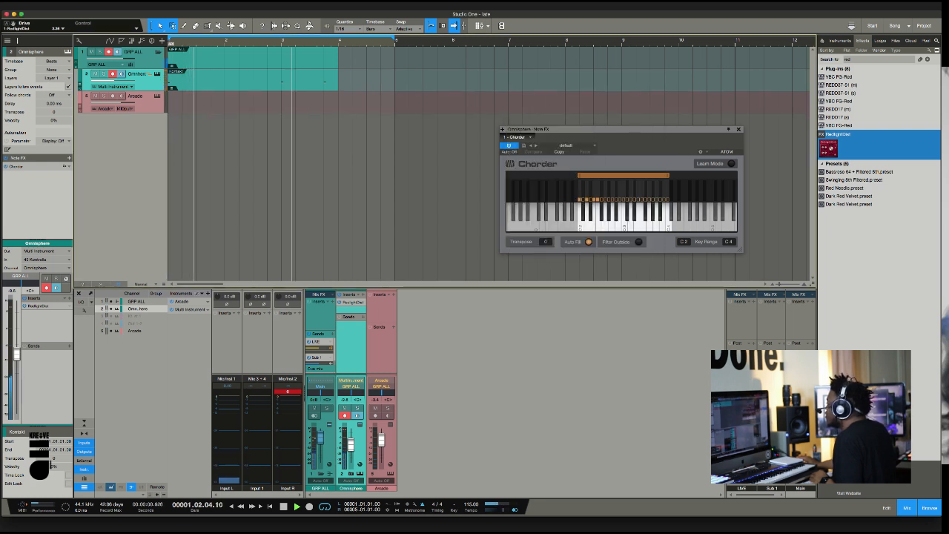
- Extend the Omnisphere track's part to bar 5 and draw an Intro section on the arranger track from bar 1 to bar 5
left_click_drag(338, 82, 394, 81)
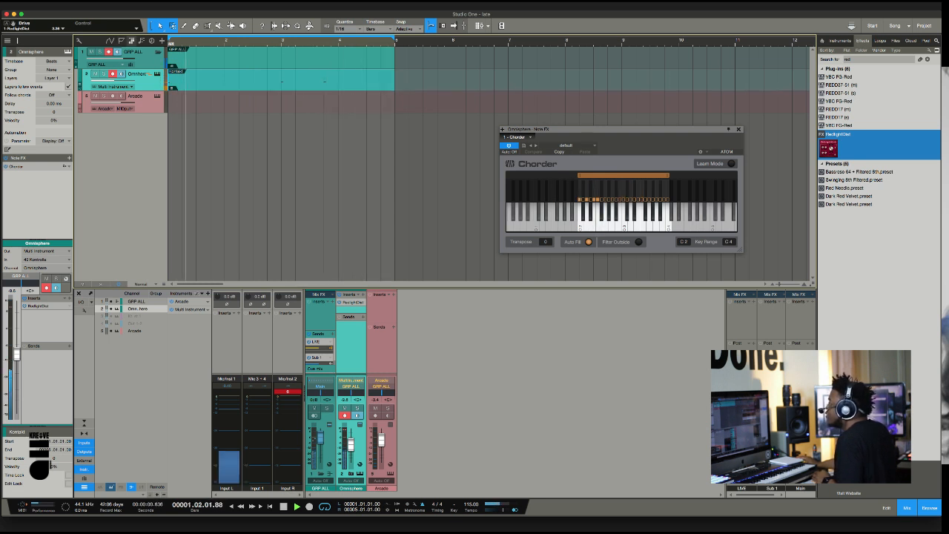
left_click(132, 41)
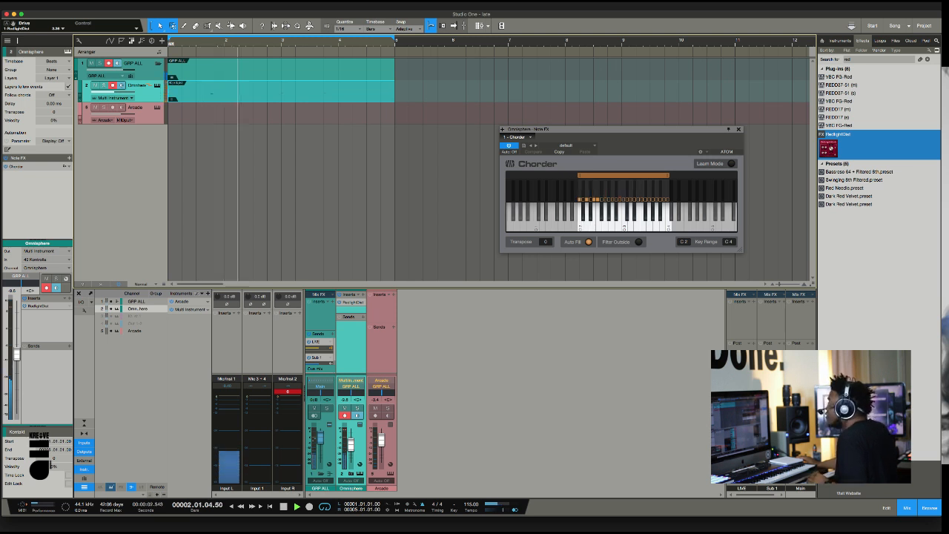
left_click_drag(171, 52, 394, 53)
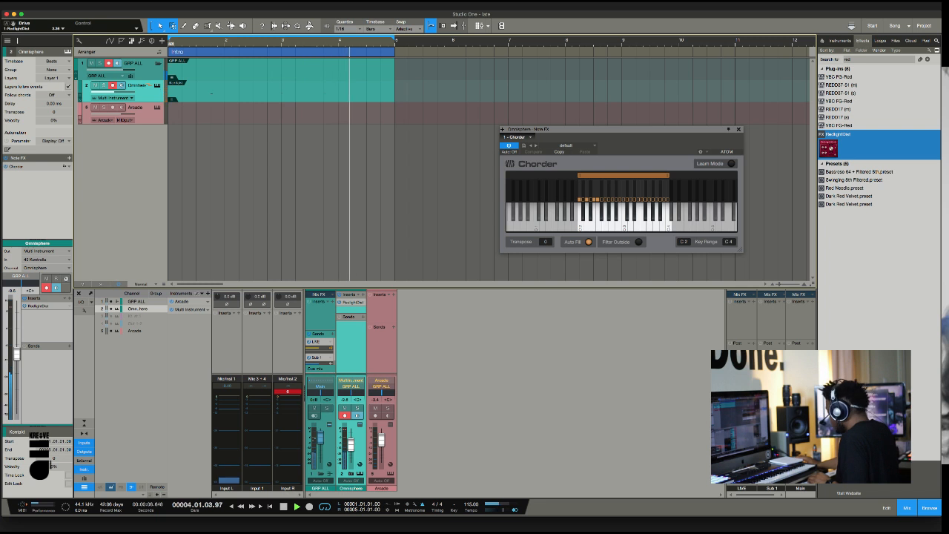
- Duplicate the Intro section twice so that three copies follow one another up to bar 13
left_click(355, 53)
key("d")
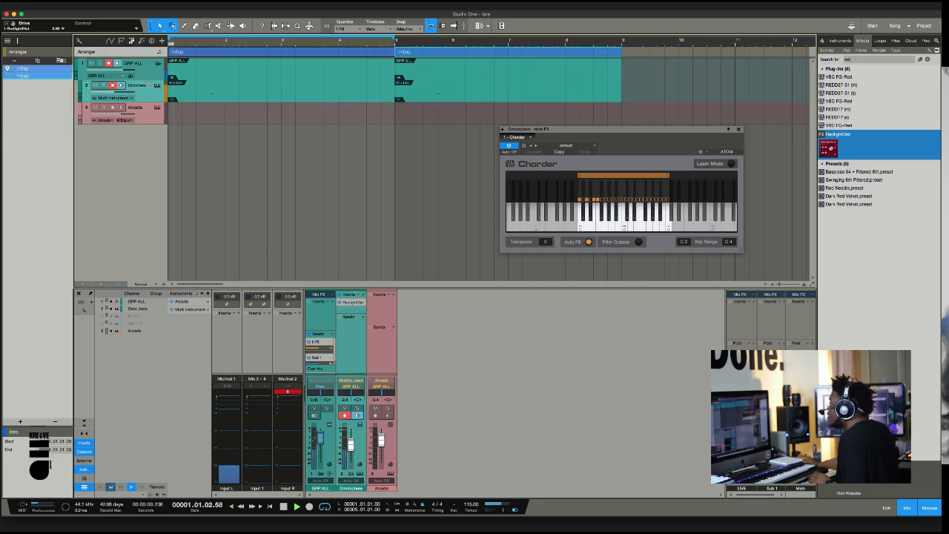
key("d")
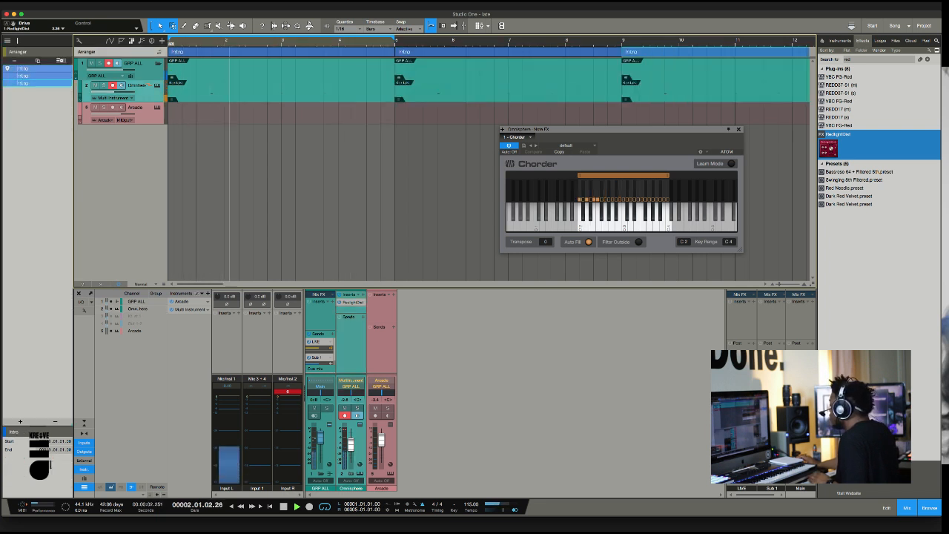
key("w")
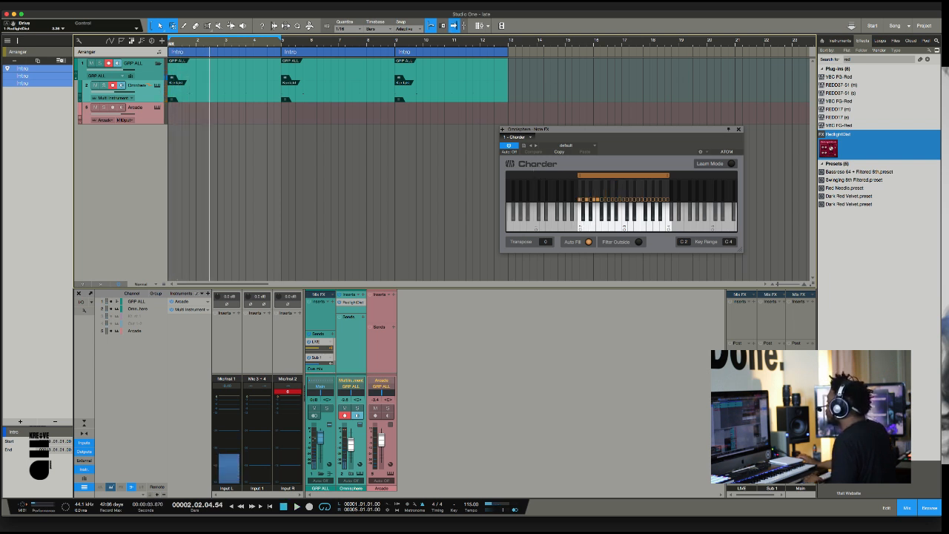
- Look through the loop library, including the R&B folder, and preview Clap-14.wav from the Claps folder
left_click_drag(593, 129, 525, 176)
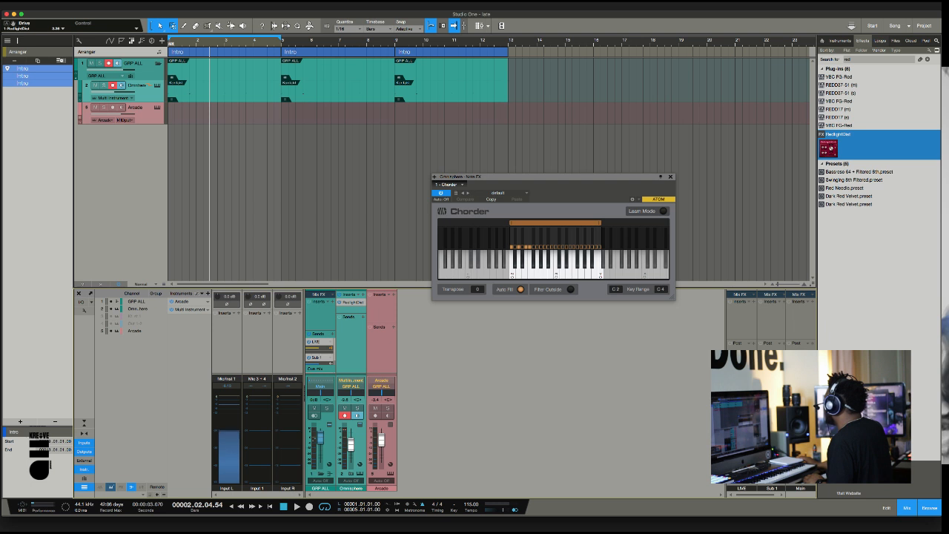
key("F8")
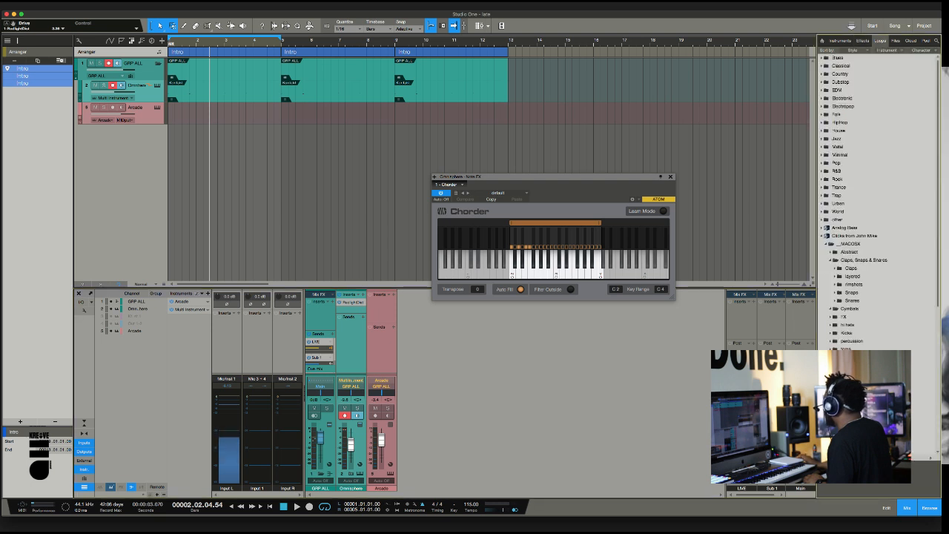
scroll(874, 222, "down", 10)
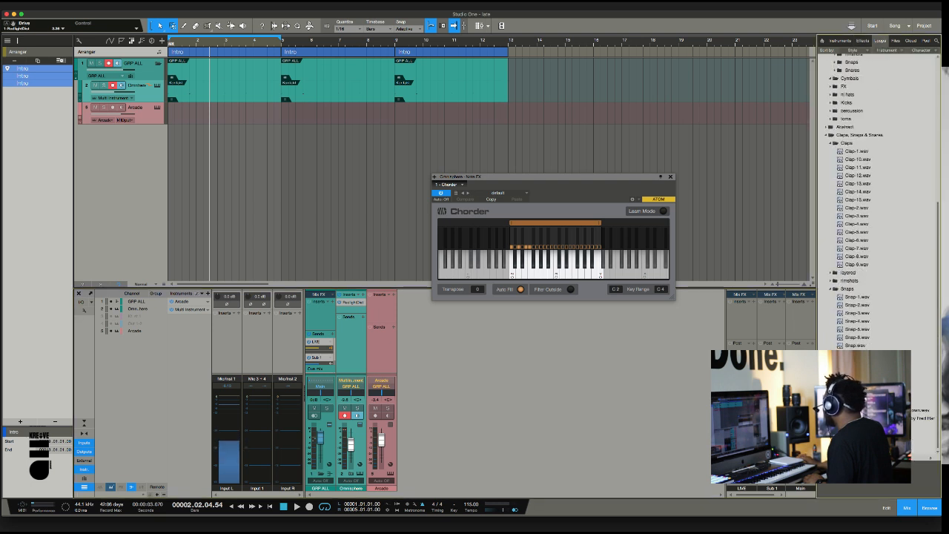
scroll(853, 200, "up", 10)
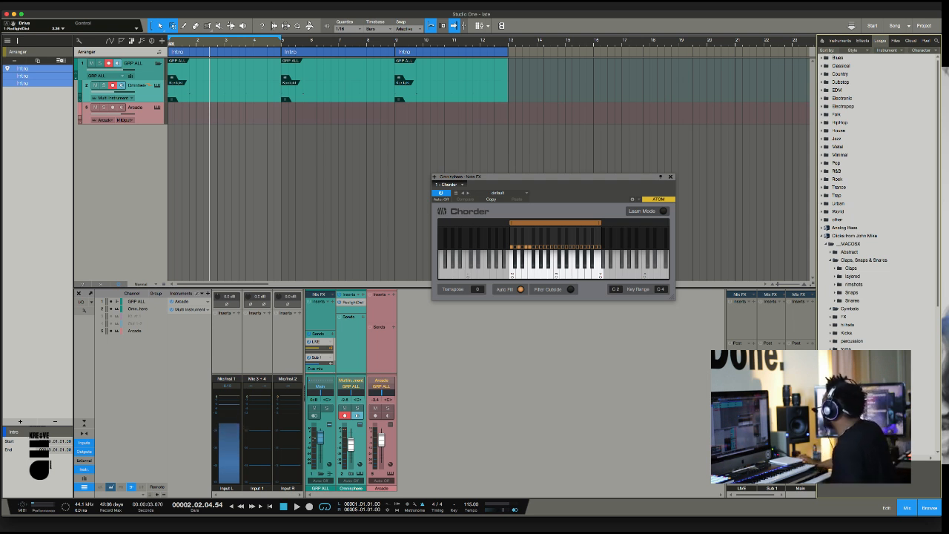
left_click(822, 171)
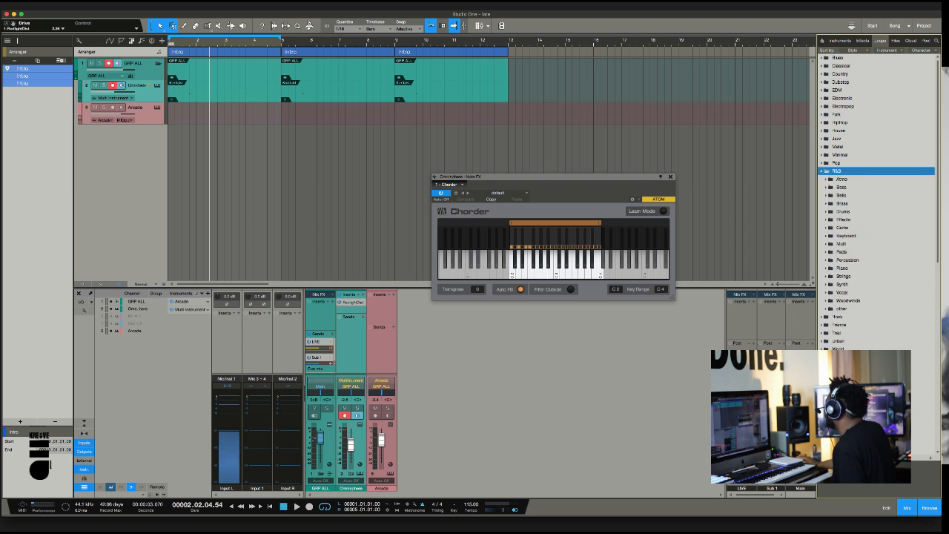
left_click(822, 171)
scroll(874, 256, "down", 4)
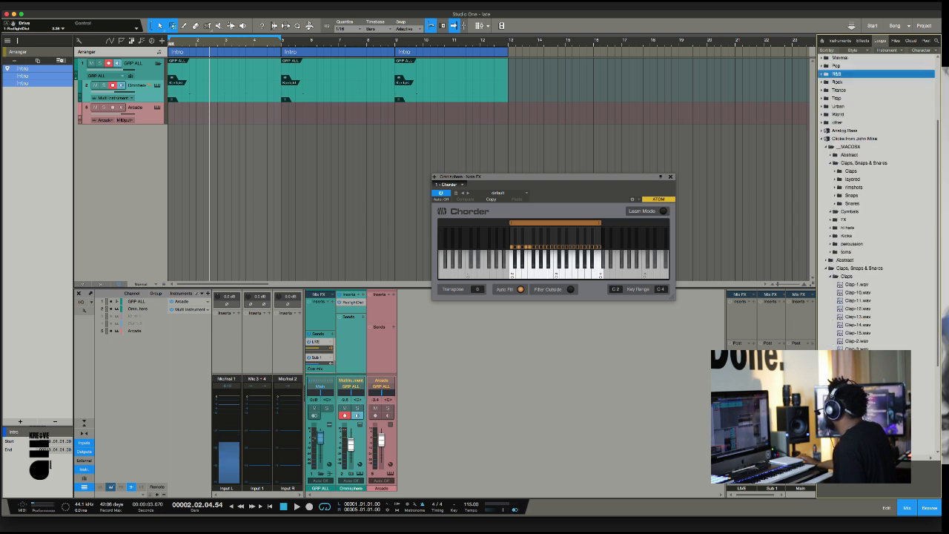
left_click(857, 325)
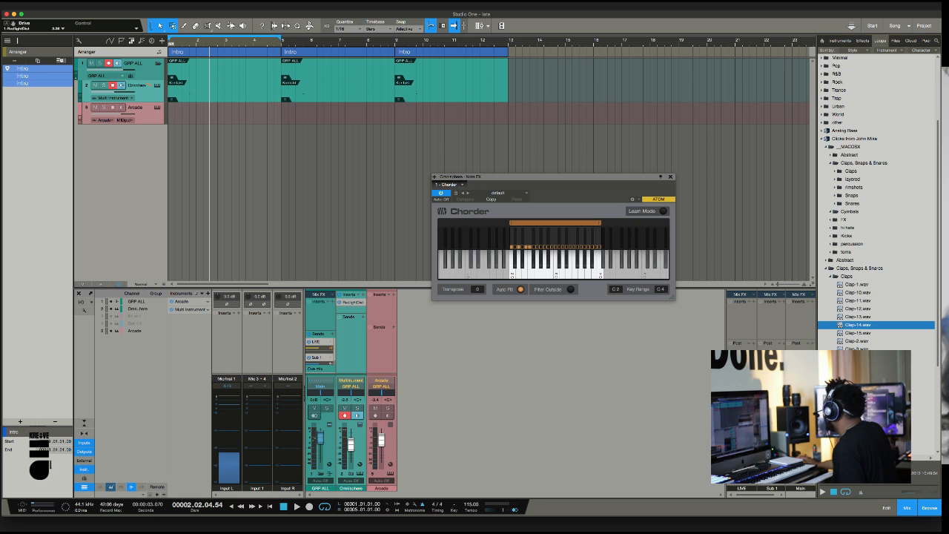
left_click(841, 326)
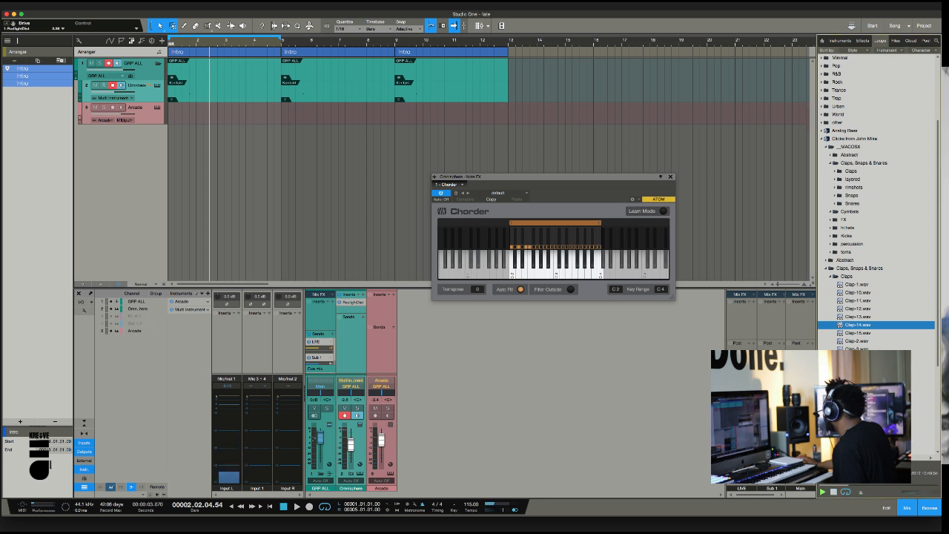
- Audition the samples in the Snaps folder and place Snap-2.wav on a new track at beat 3 of bar 5
left_click(858, 430)
scroll(876, 252, "down", 5)
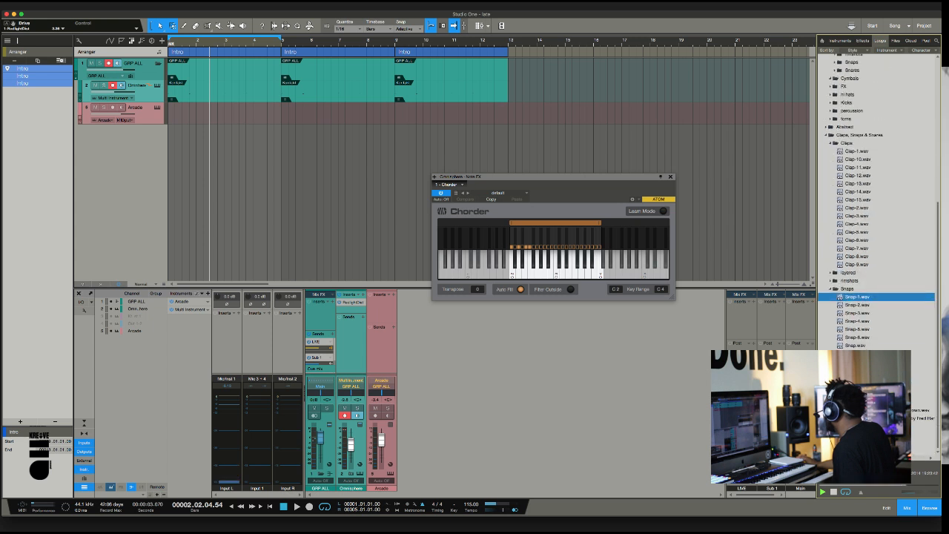
key("Down")
key("Down")
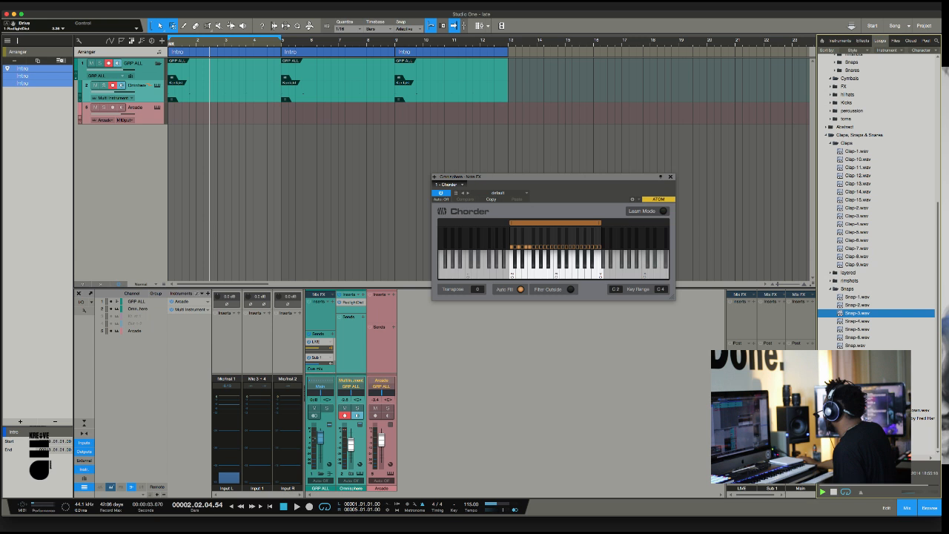
key("Up")
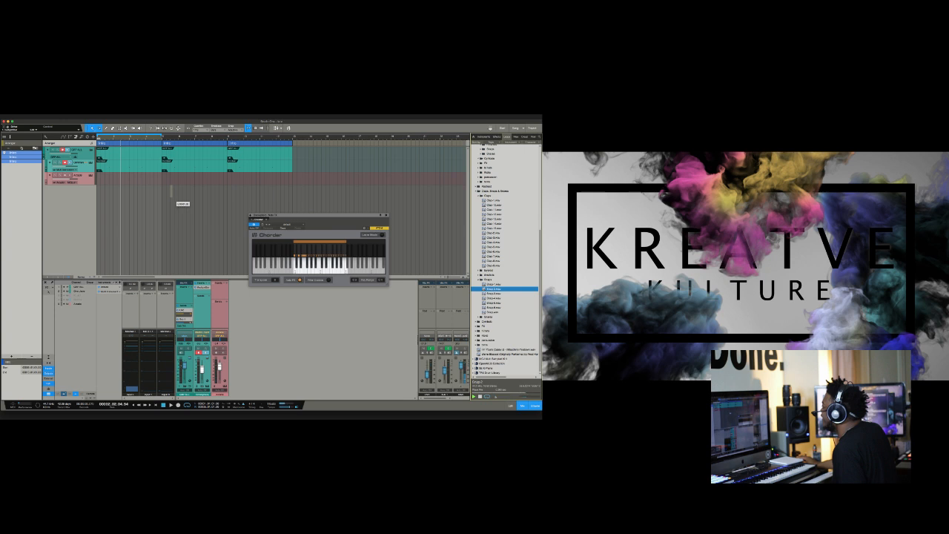
left_click_drag(172, 195, 171, 191)
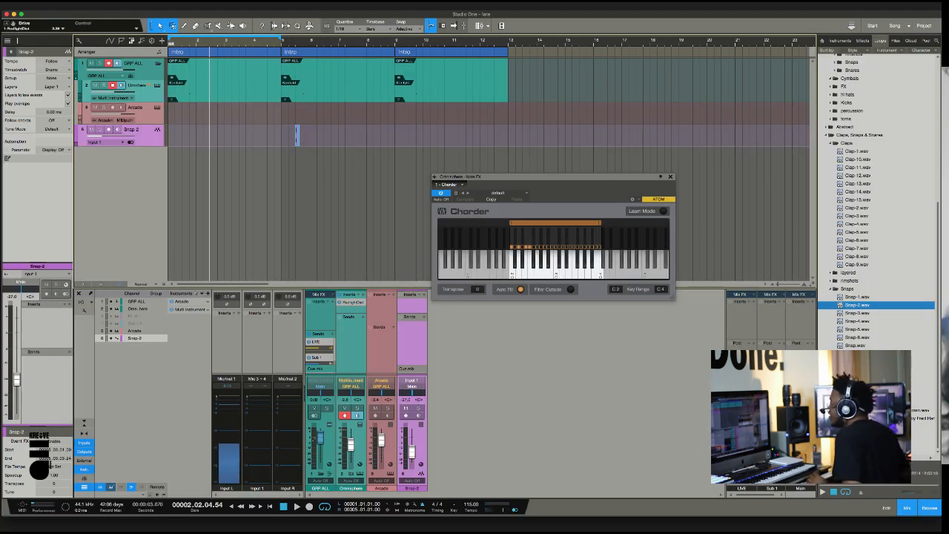
- Move the Chorder window off the arrangement, set the loop range from bar 5 to bar 9, and play from bar 5
key("e")
key("e")
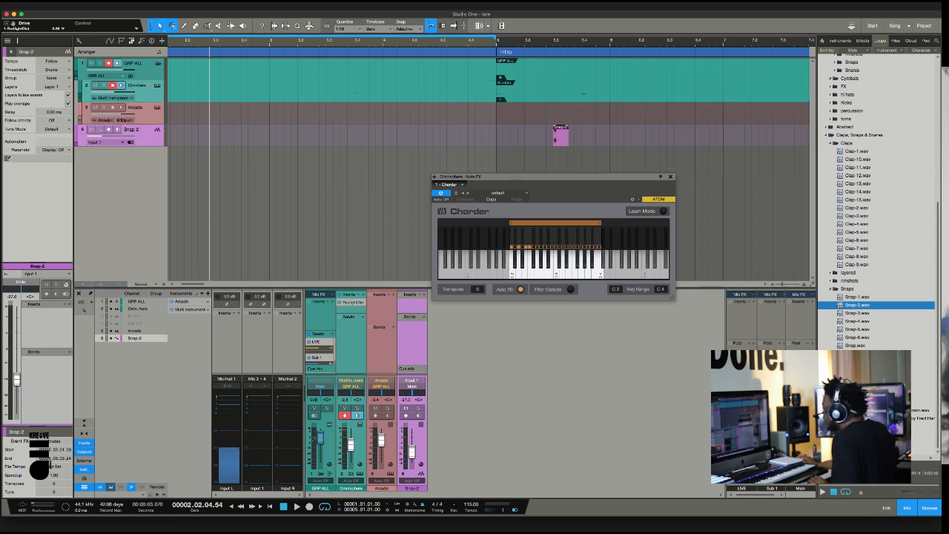
left_click_drag(519, 176, 361, 330)
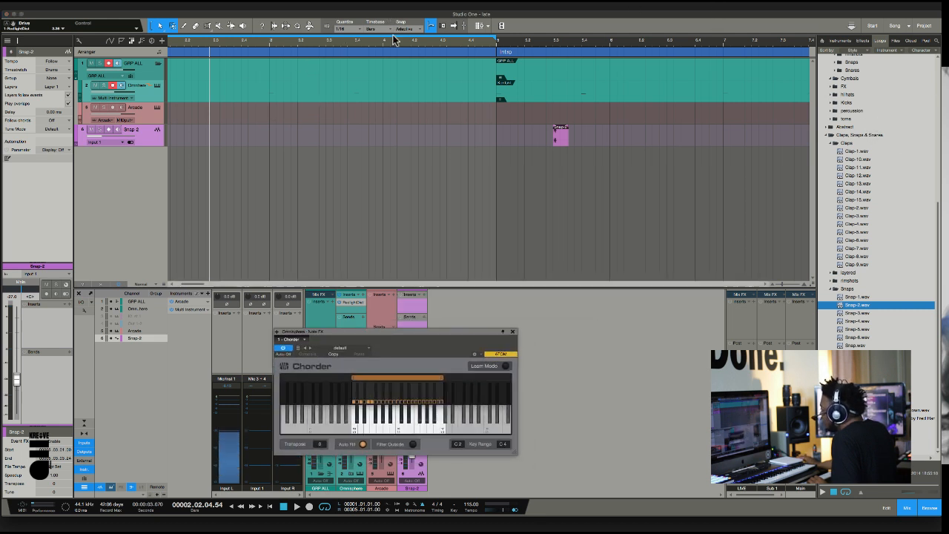
left_click_drag(394, 37, 416, 37)
scroll(417, 38, "left", 3)
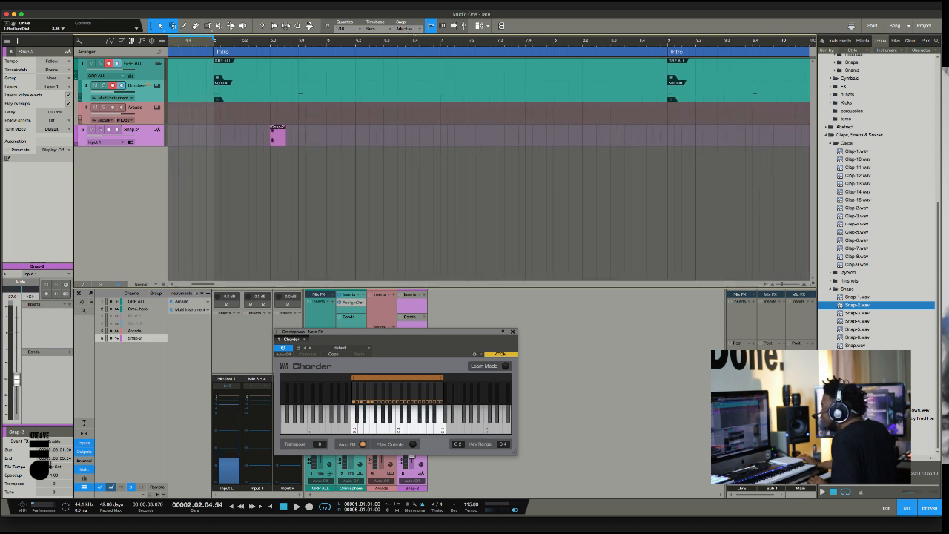
left_click_drag(214, 37, 673, 38)
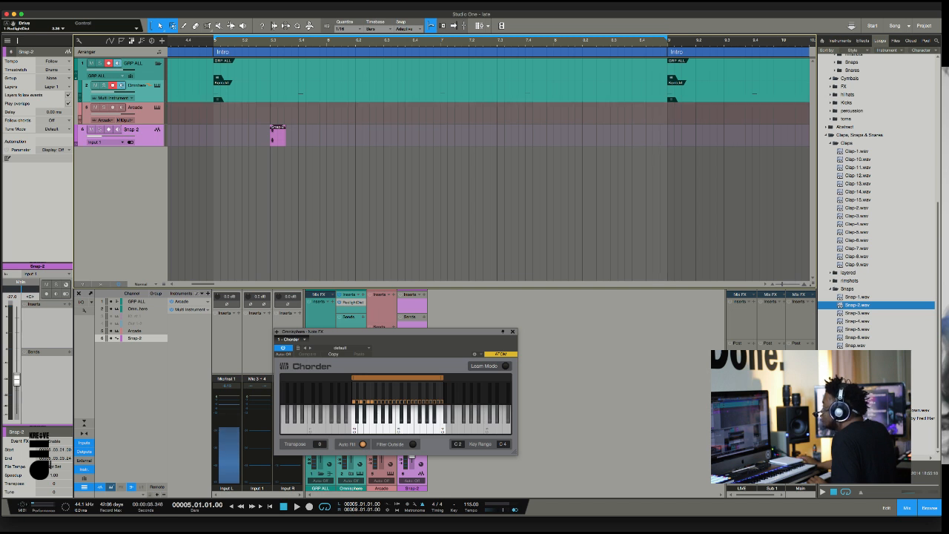
key("space")
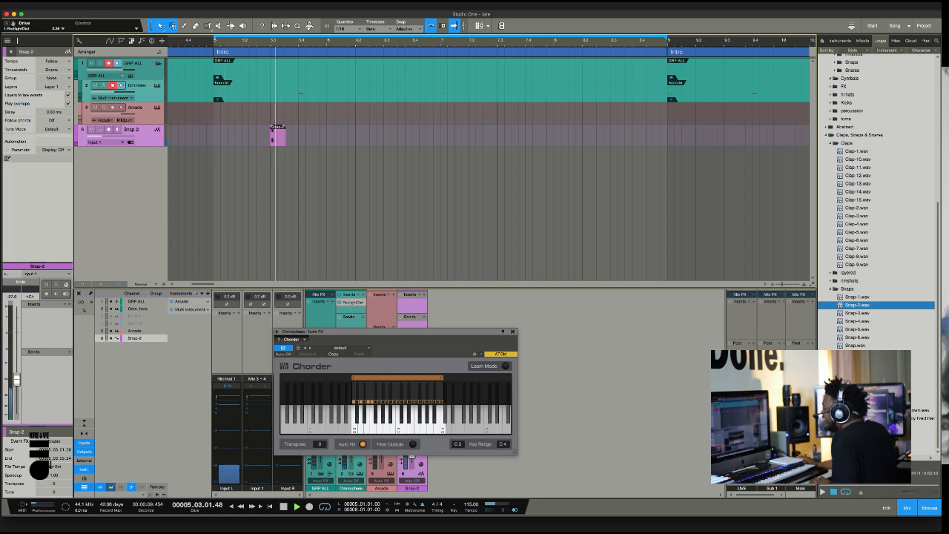
- Duplicate the Snap-2 event and place the copy at beat 3 of bar 6
key("space")
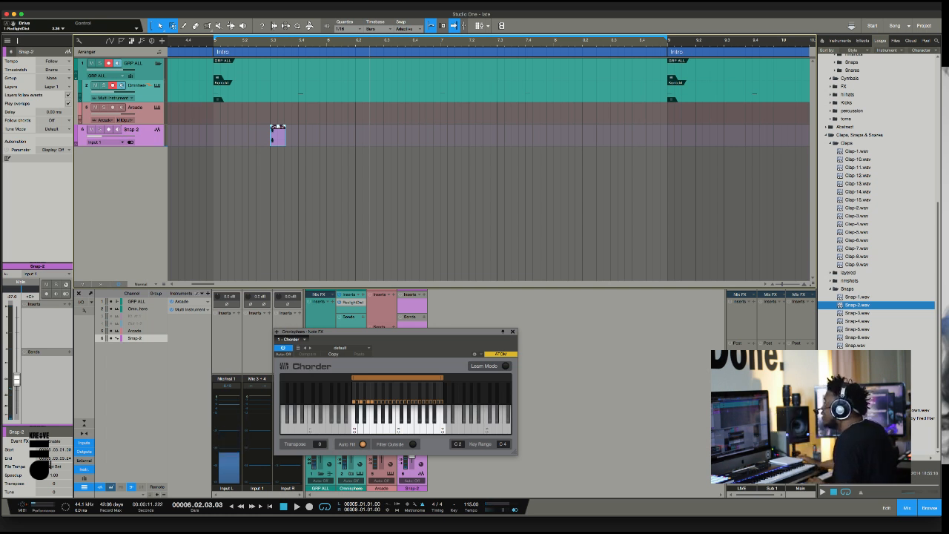
key("KP_1")
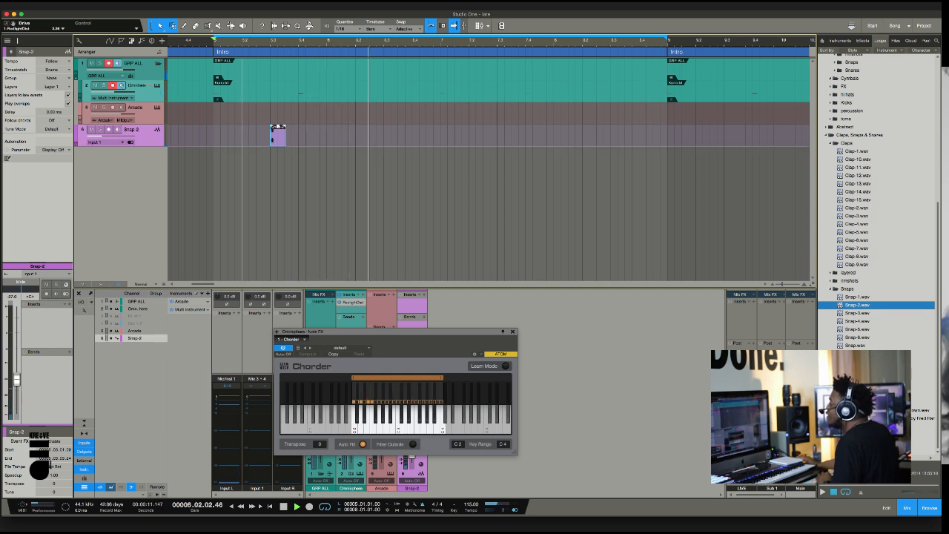
key("space")
key("d")
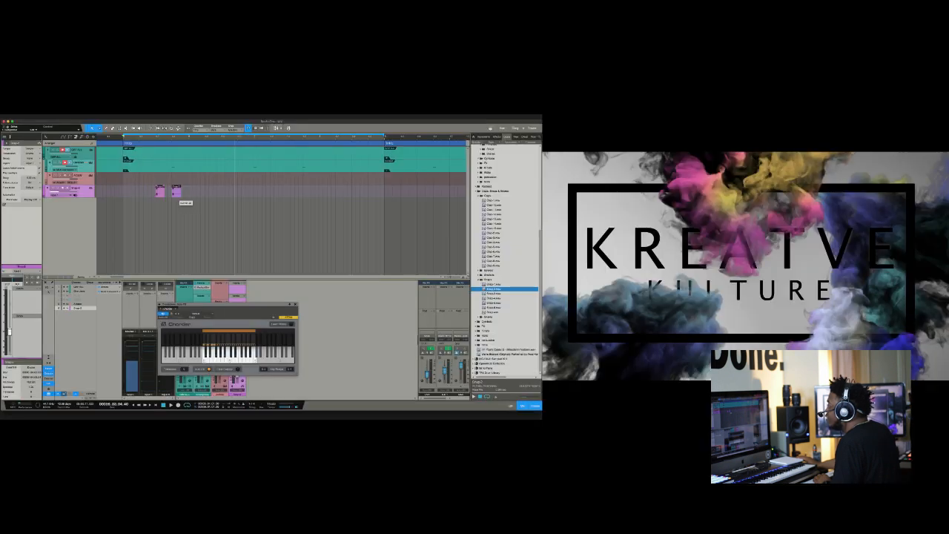
left_click_drag(178, 194, 223, 191)
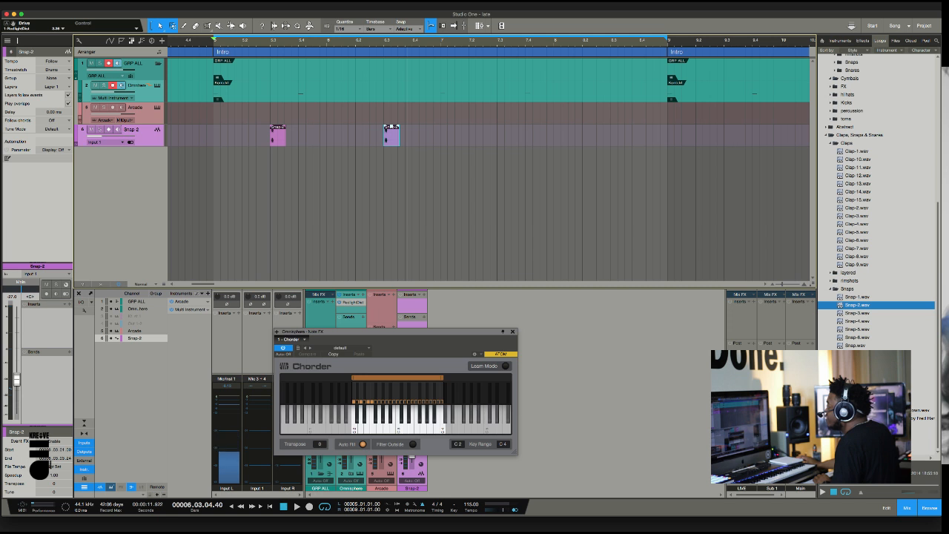
- Duplicate the pair of snaps three times so a snap falls on beat 3 of every bar through bar 12, and listen to the loop
left_click_drag(255, 126, 400, 147)
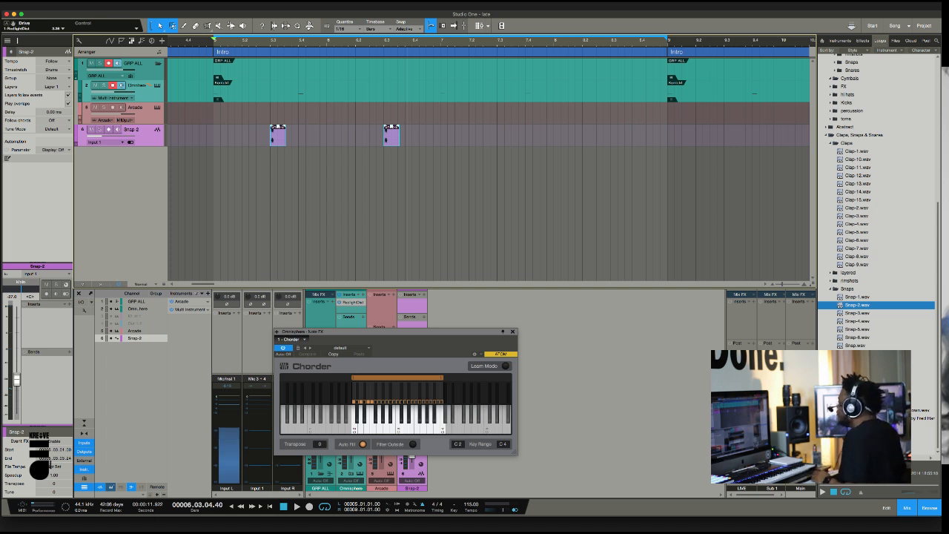
key("space")
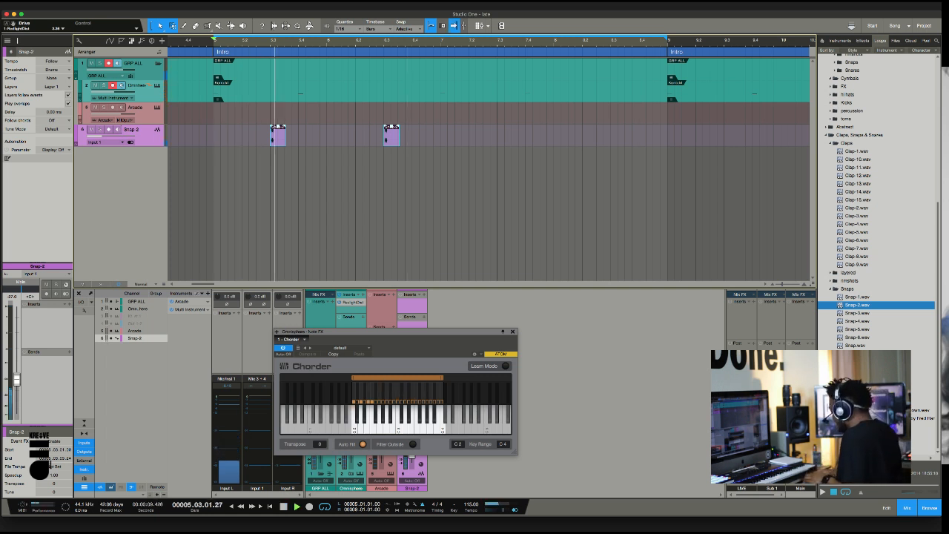
key("d")
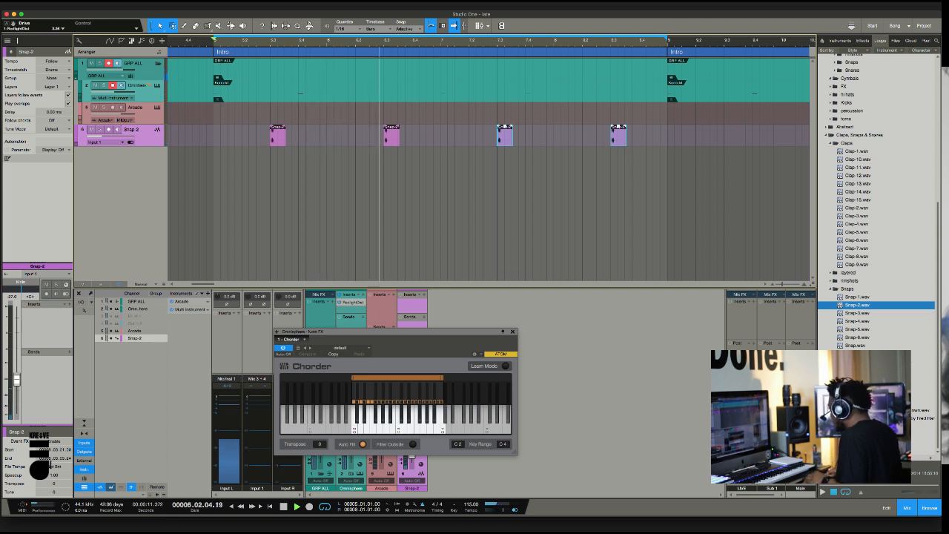
key("d")
key("w")
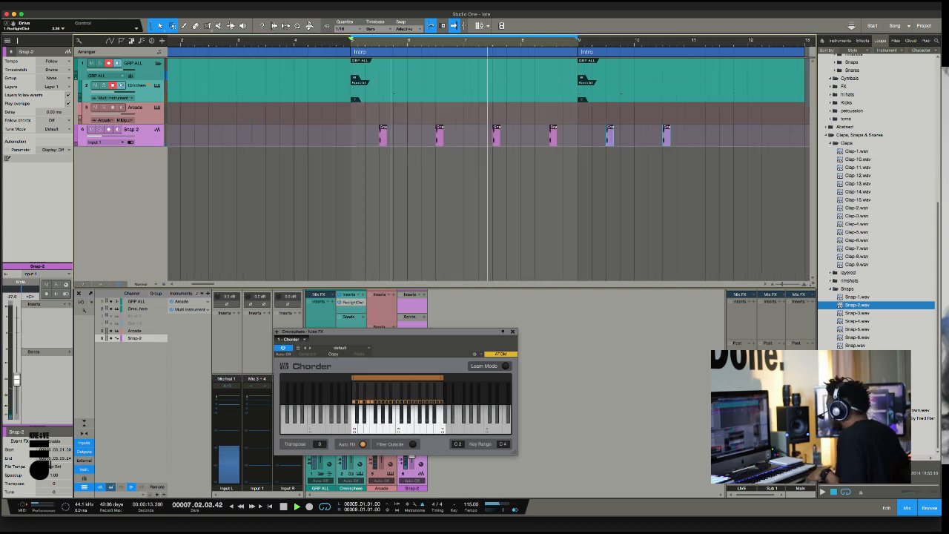
key("d")
key("w")
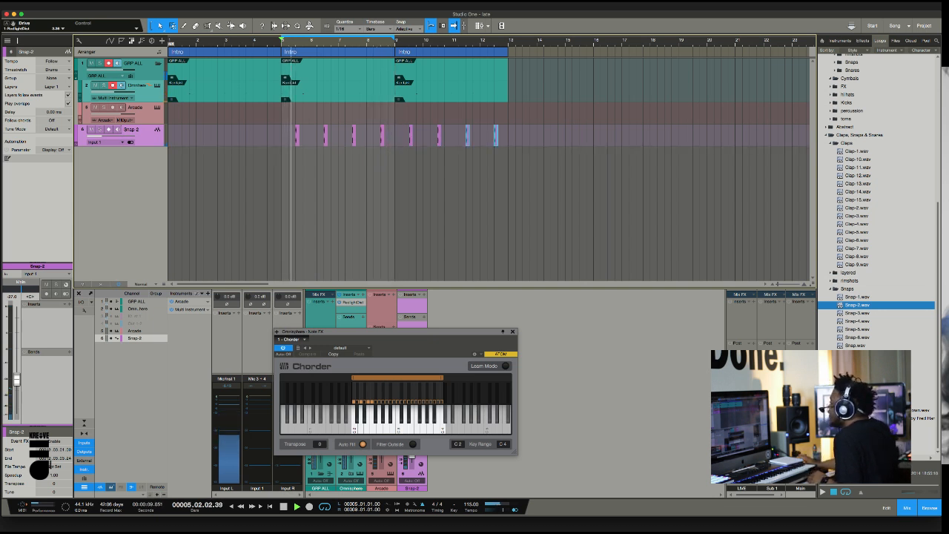
key("Escape")
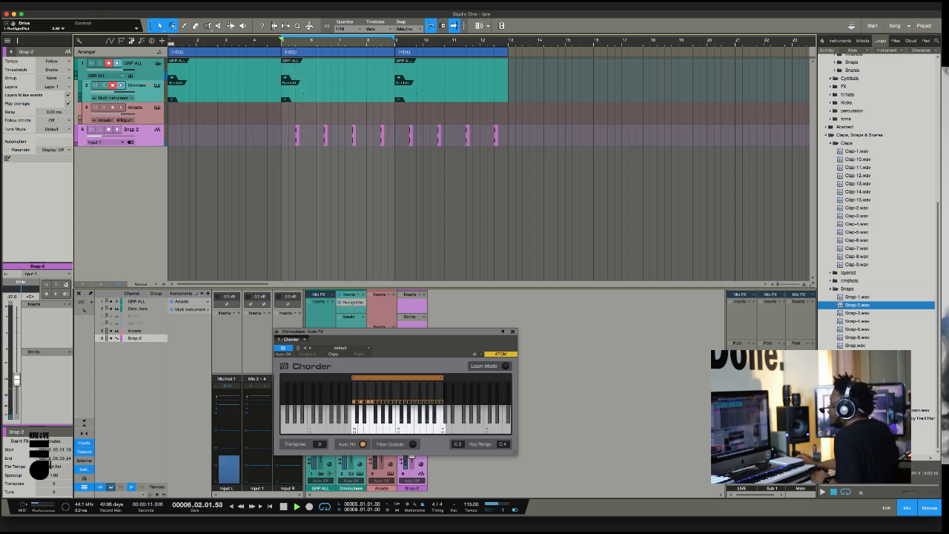
key("space")
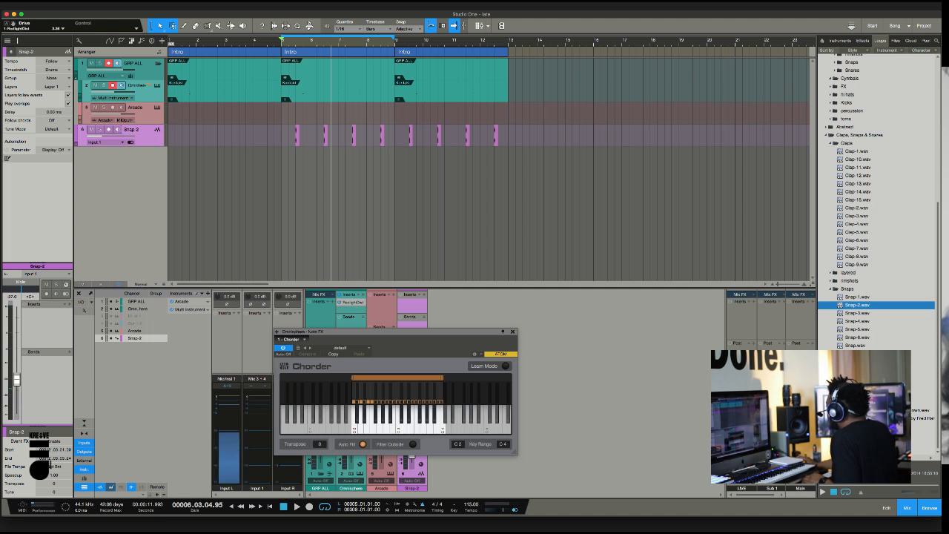
- Look through the Kicks folder with its 808's subfolder and the folders below the Snaps samples for another drum sound
double_click(846, 102)
left_click(850, 110)
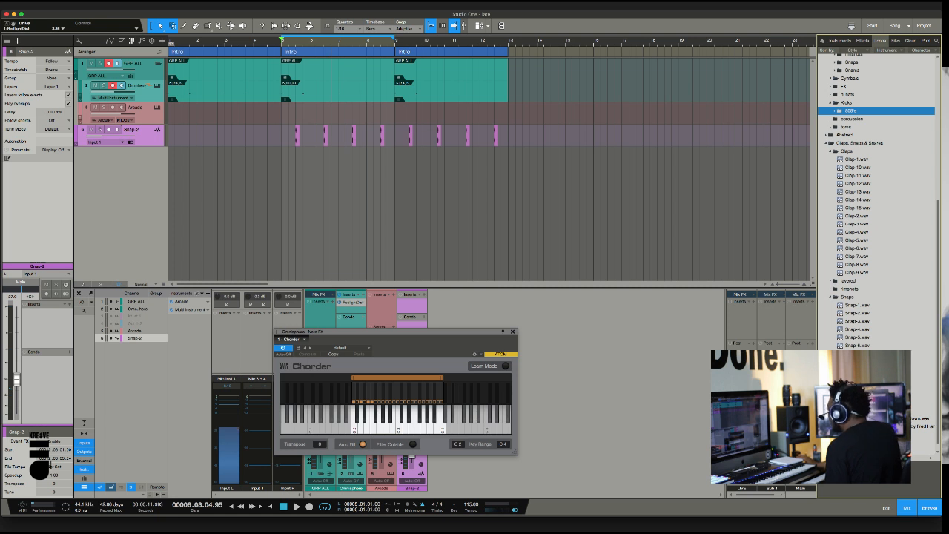
scroll(874, 200, "down", 1)
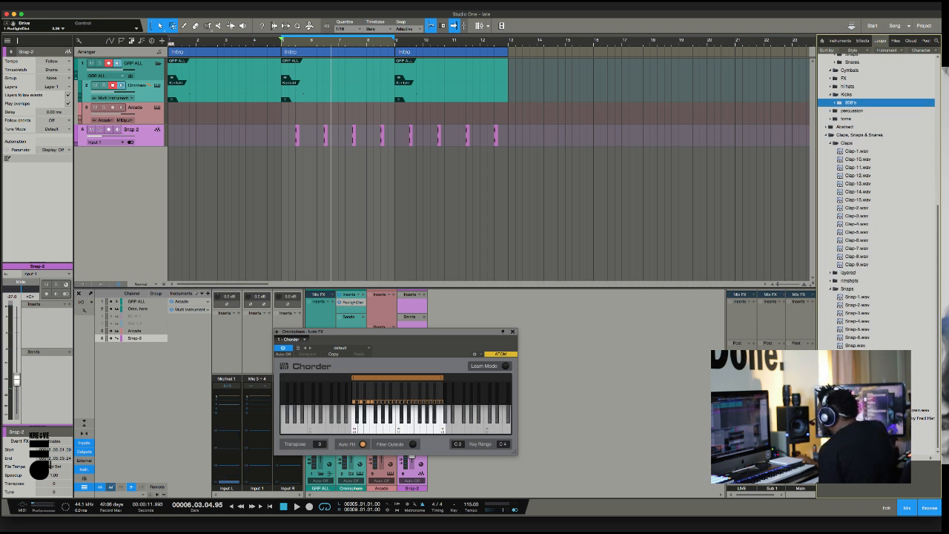
left_click(875, 409)
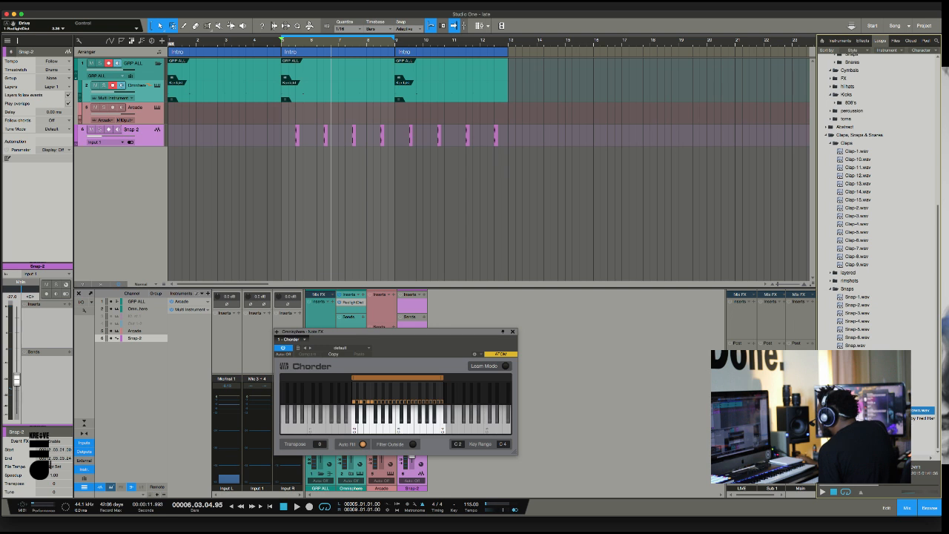
left_click(830, 377)
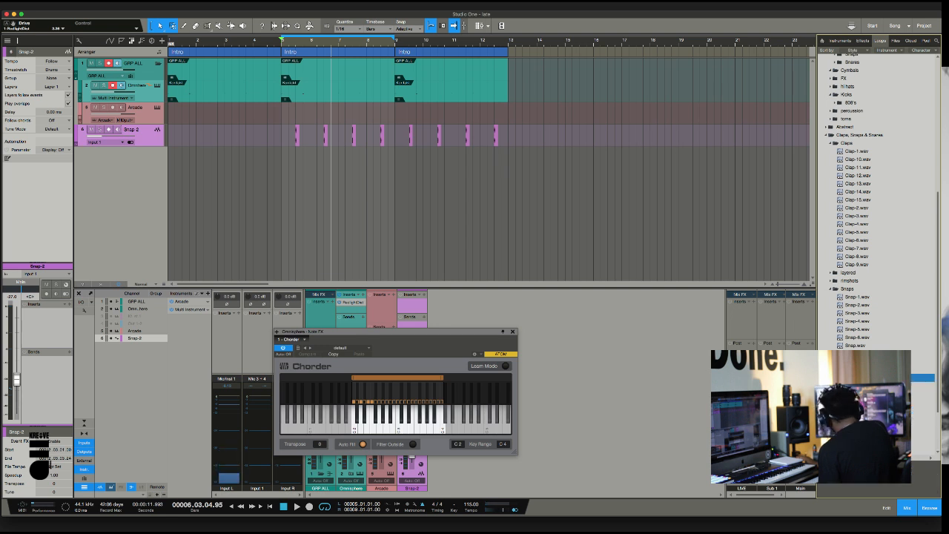
left_click(830, 378)
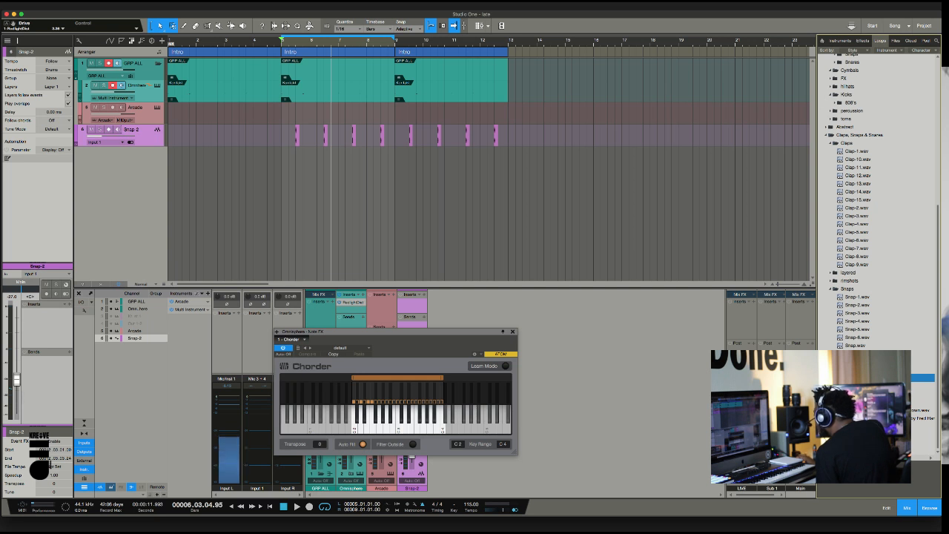
left_click(830, 353)
left_click(856, 369)
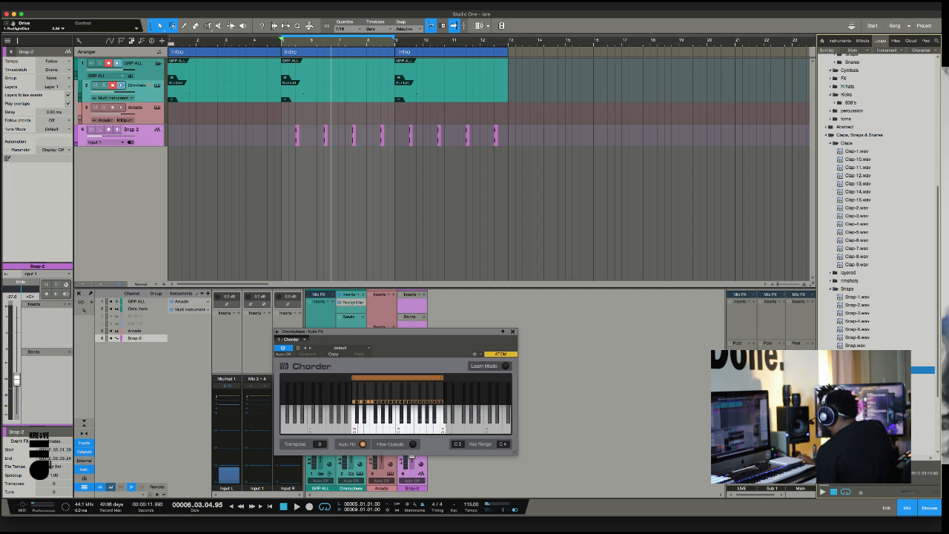
scroll(875, 200, "up", 3)
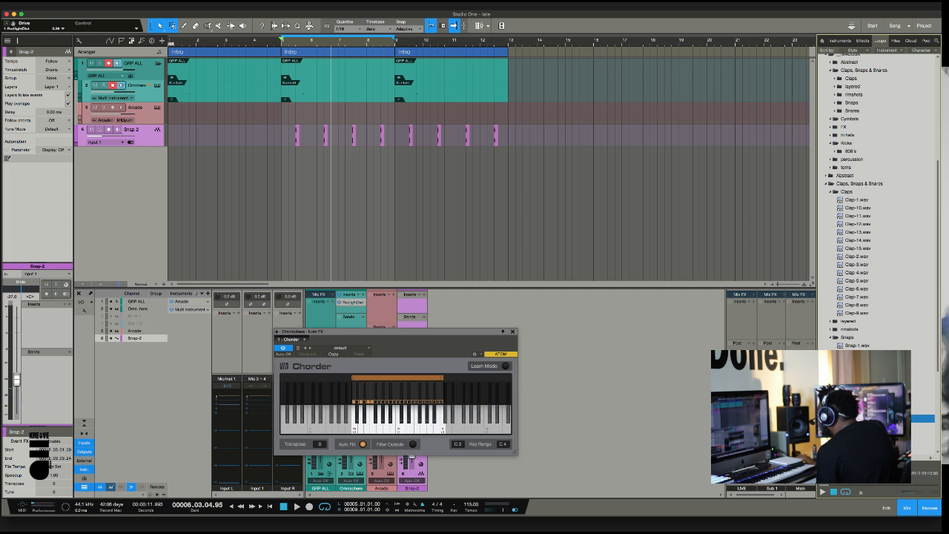
- Preview 100_City_Drums_Mix 1C.audioloop from the full folder of the Pop drum loops, and close that folder
scroll(874, 200, "up", 10)
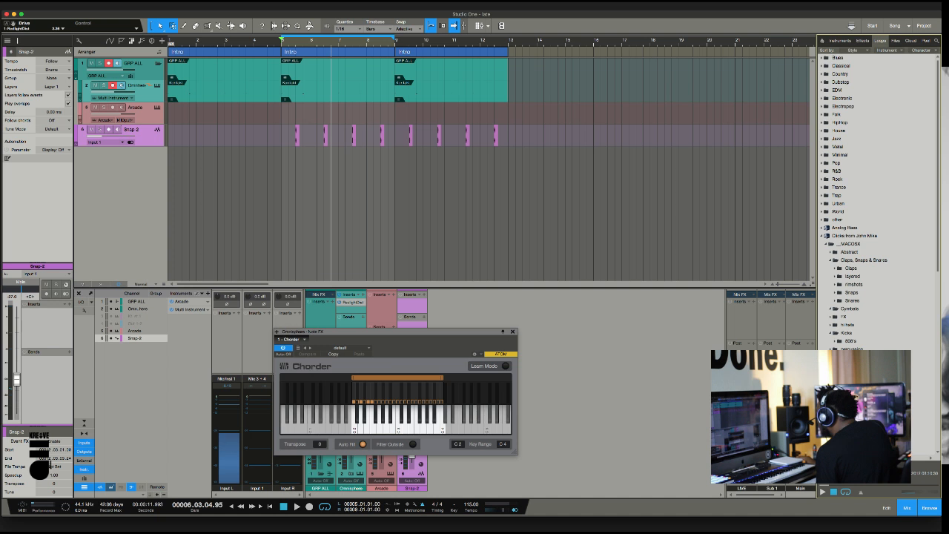
left_click(822, 163)
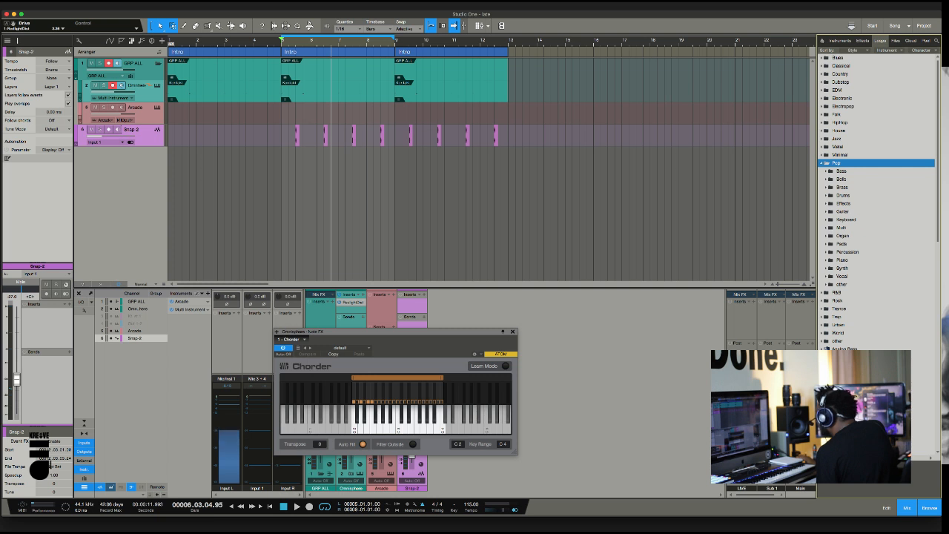
left_click(842, 195)
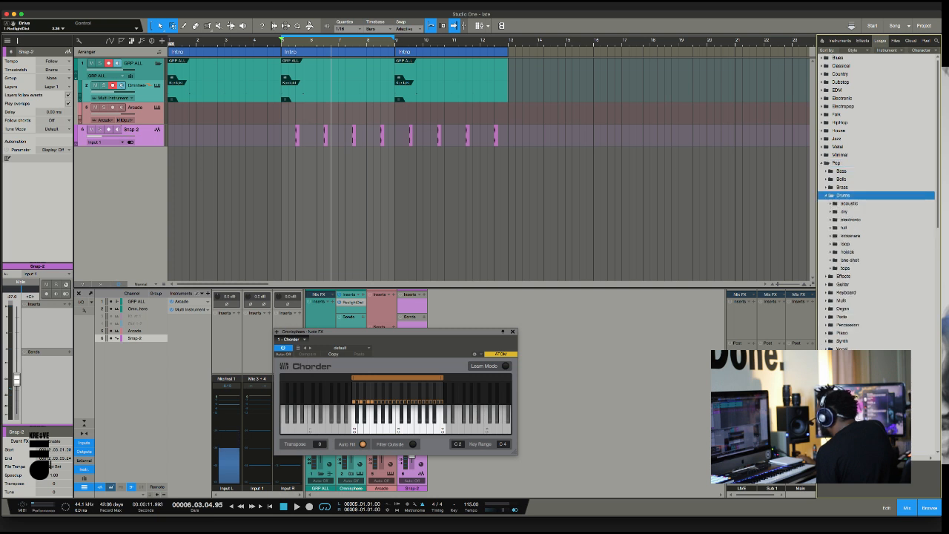
scroll(874, 192, "down", 2)
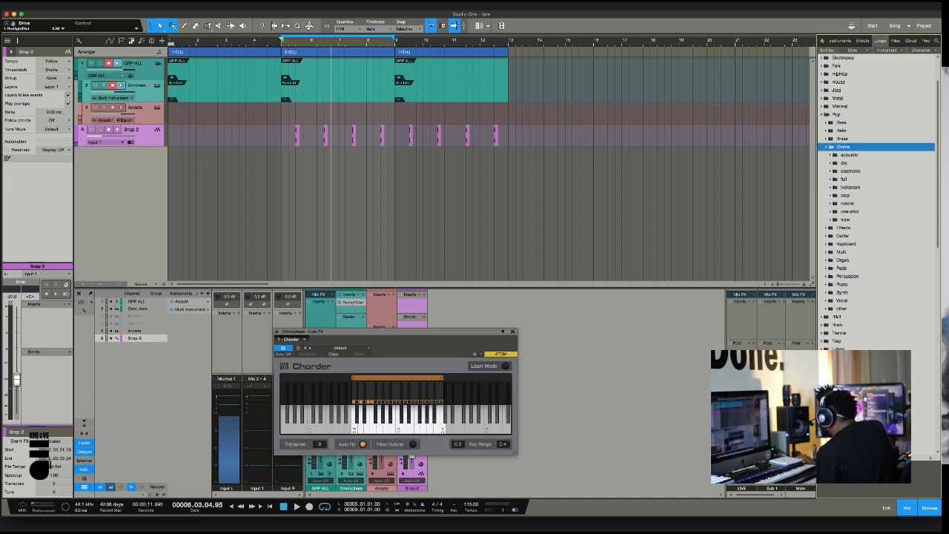
left_click(843, 179)
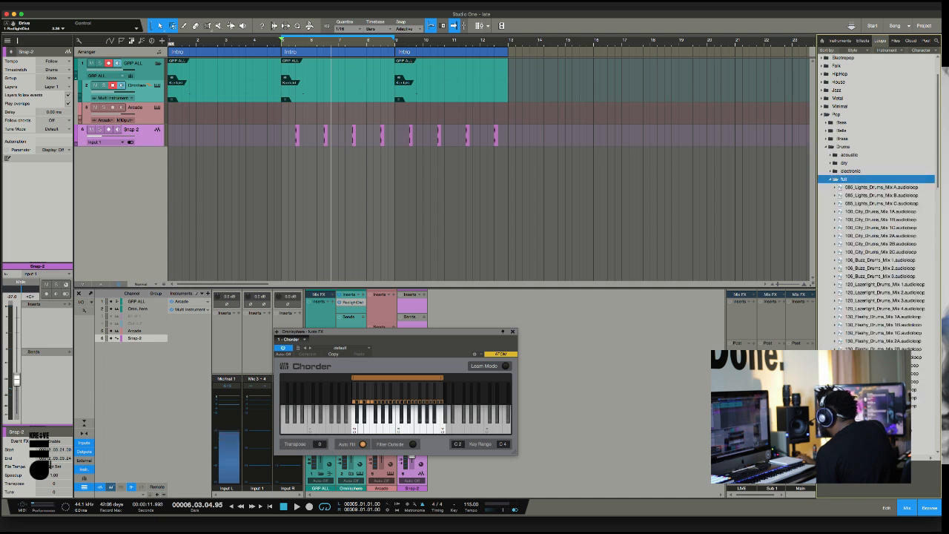
left_click(880, 228)
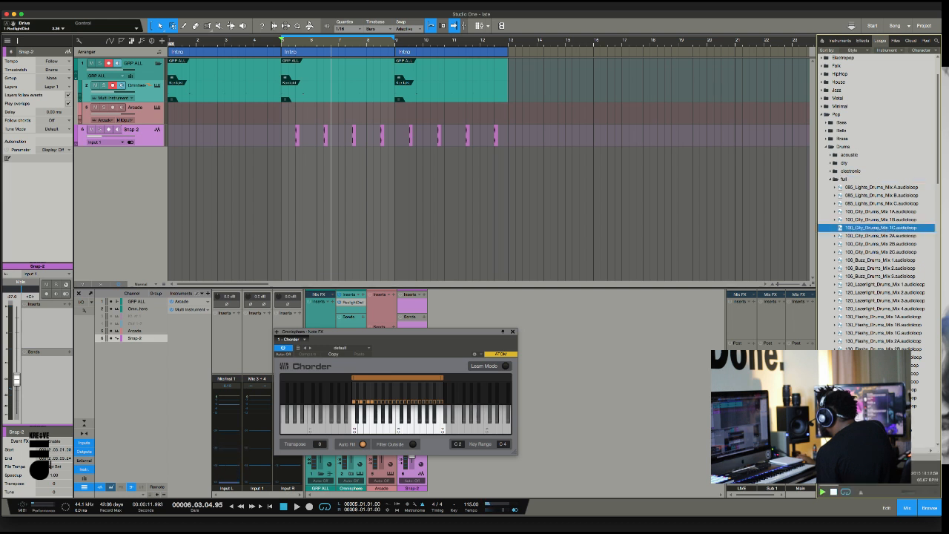
left_click(843, 180)
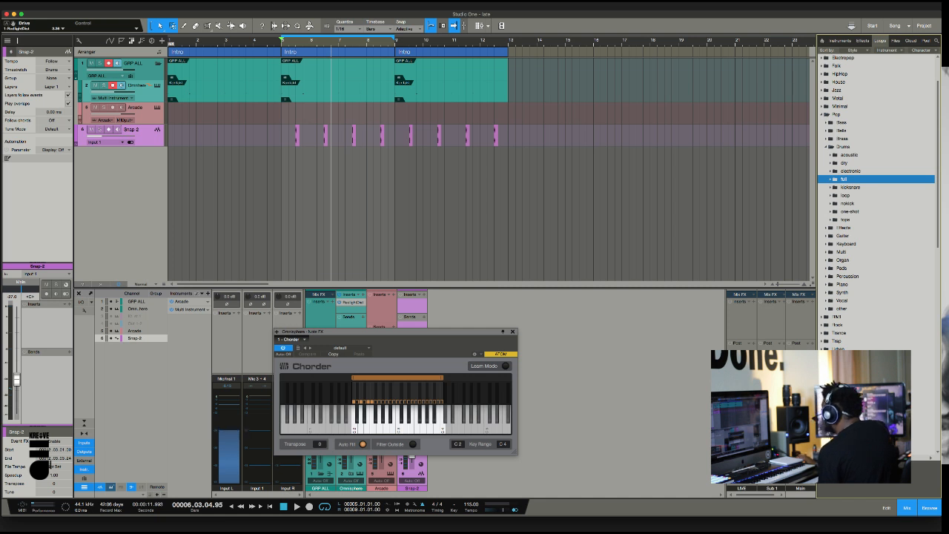
- Check the HipHop loops and collapse the Pop folder and the clicks sample pack in the loop library
scroll(876, 197, "up", 2)
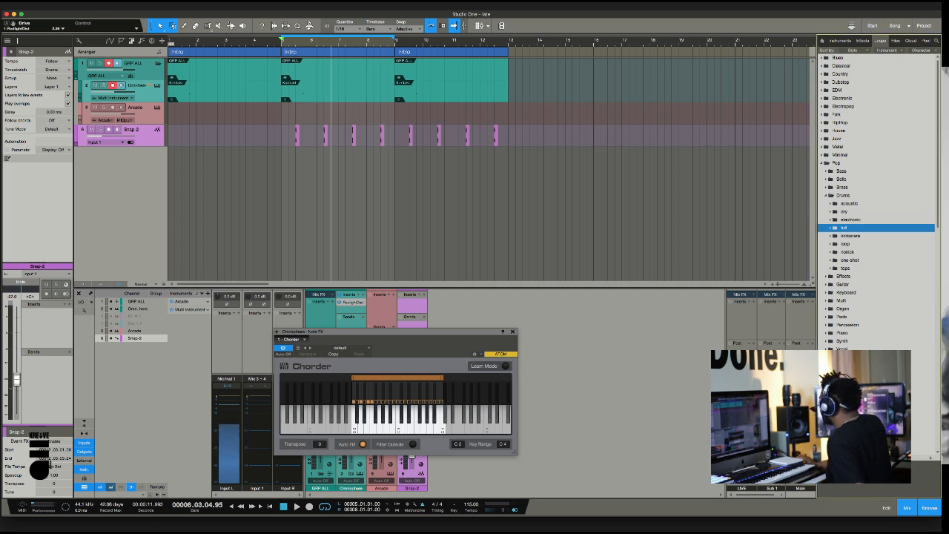
left_click(822, 122)
left_click(822, 122)
scroll(860, 185, "down", 15)
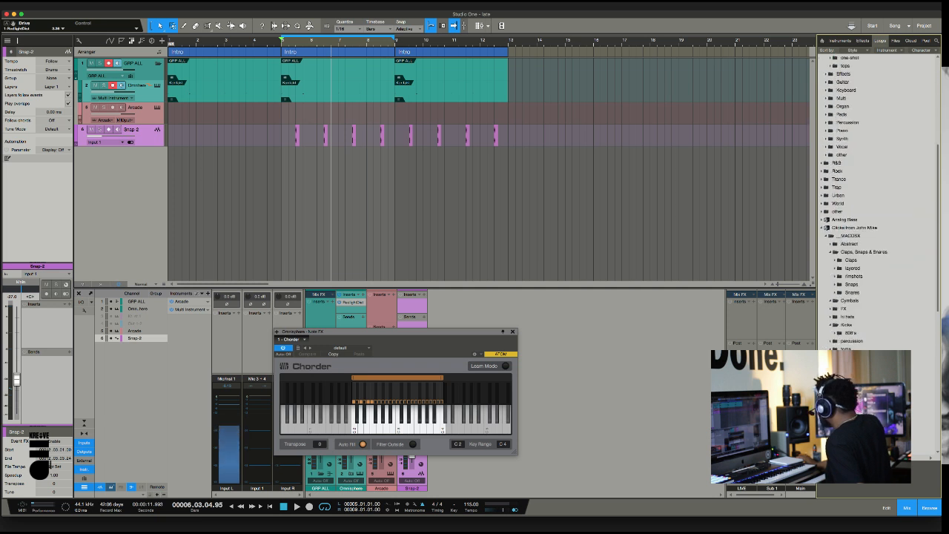
scroll(860, 185, "up", 15)
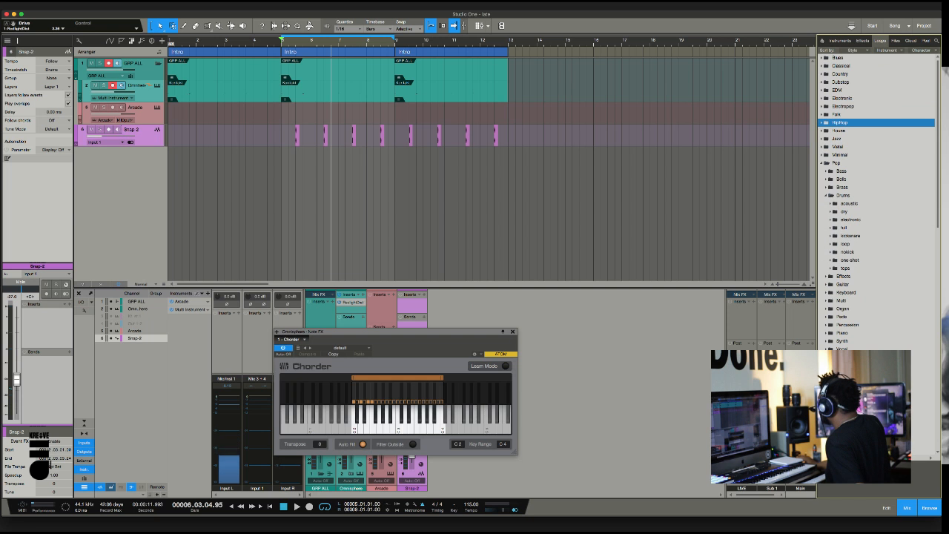
left_click(822, 163)
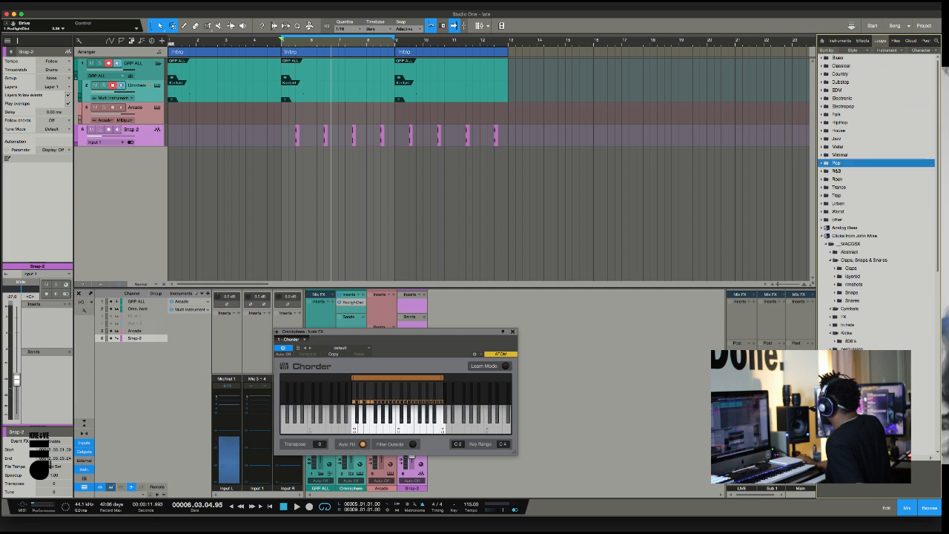
left_click(822, 235)
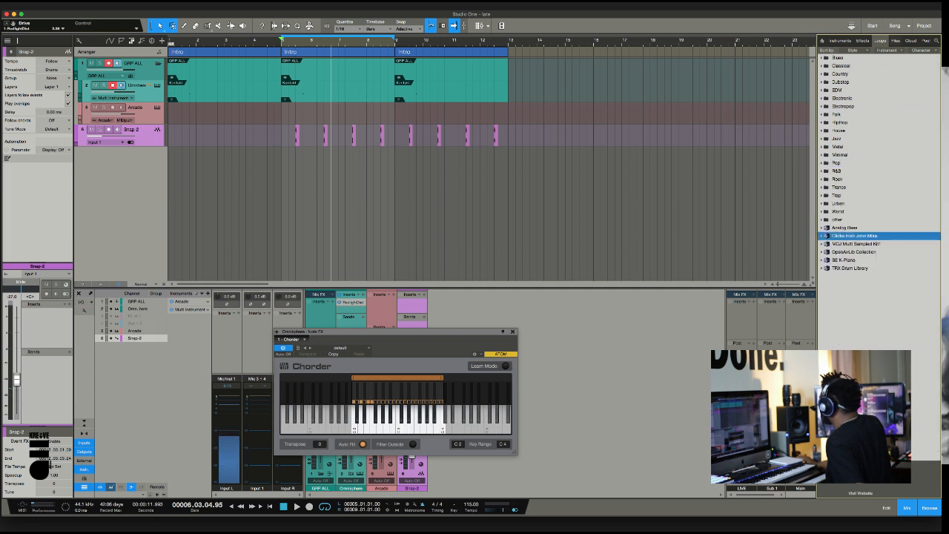
- Browse the Chilled Trap CTK10 samples in the file browser and preview K10_Percussion_3, K10_Sub_1, K10_Sub_2 and K10_Vocal_Cut_1
left_click(896, 41)
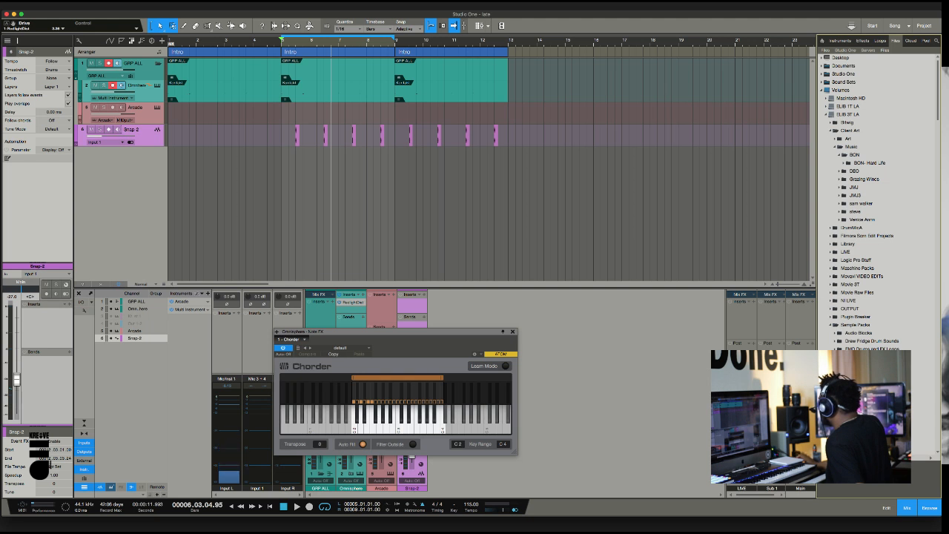
scroll(878, 282, "down", 4)
scroll(879, 282, "down", 2)
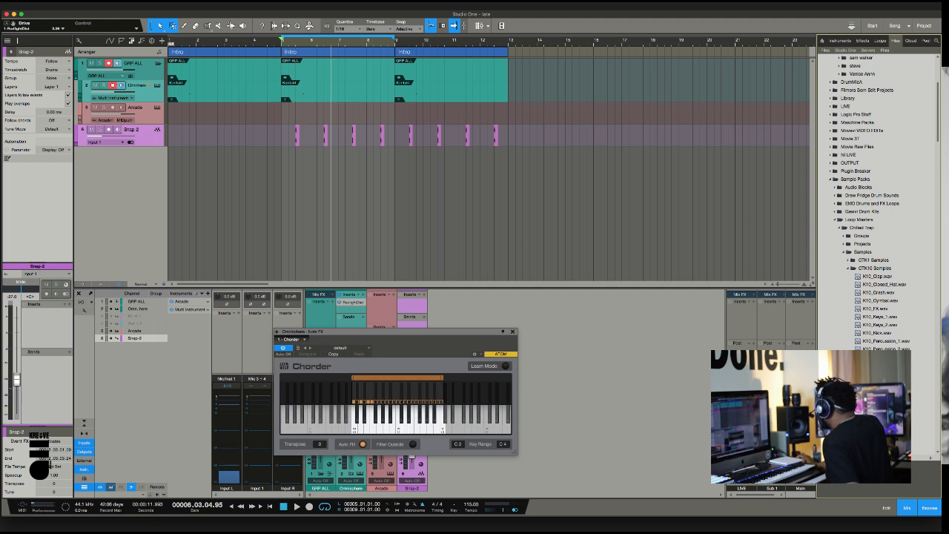
scroll(879, 282, "down", 4)
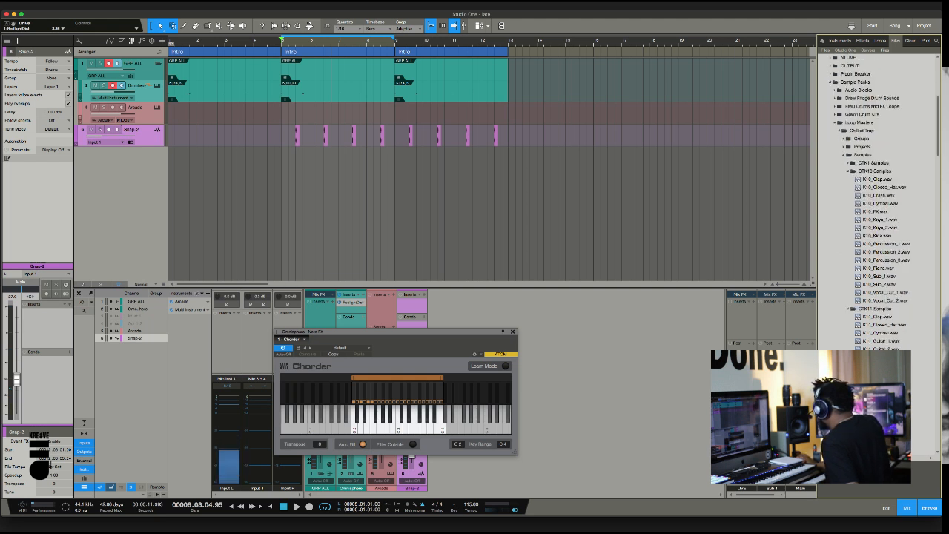
left_click(885, 260)
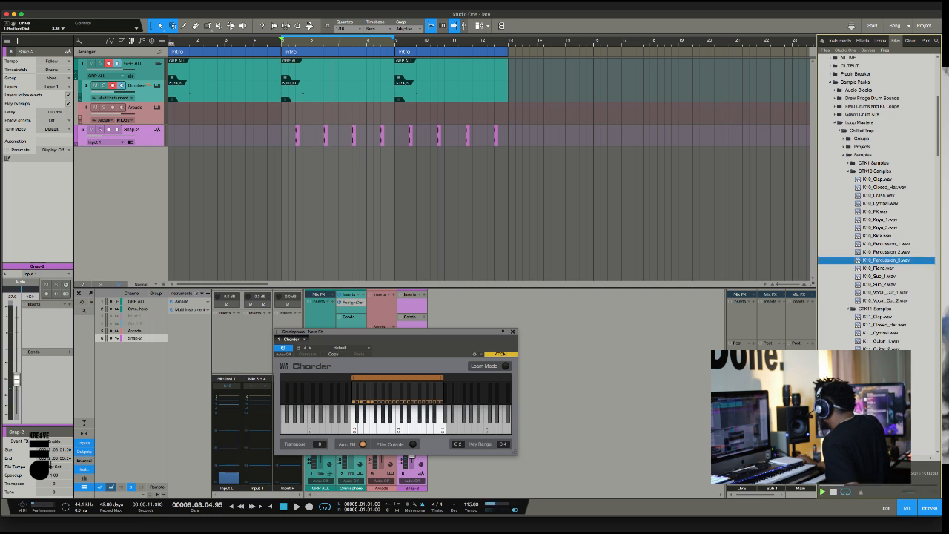
left_click(879, 276)
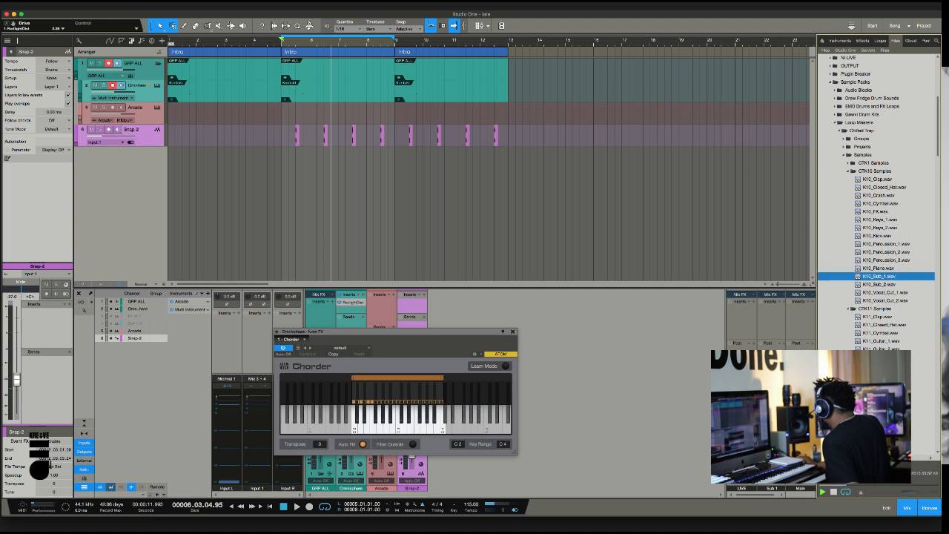
left_click(879, 285)
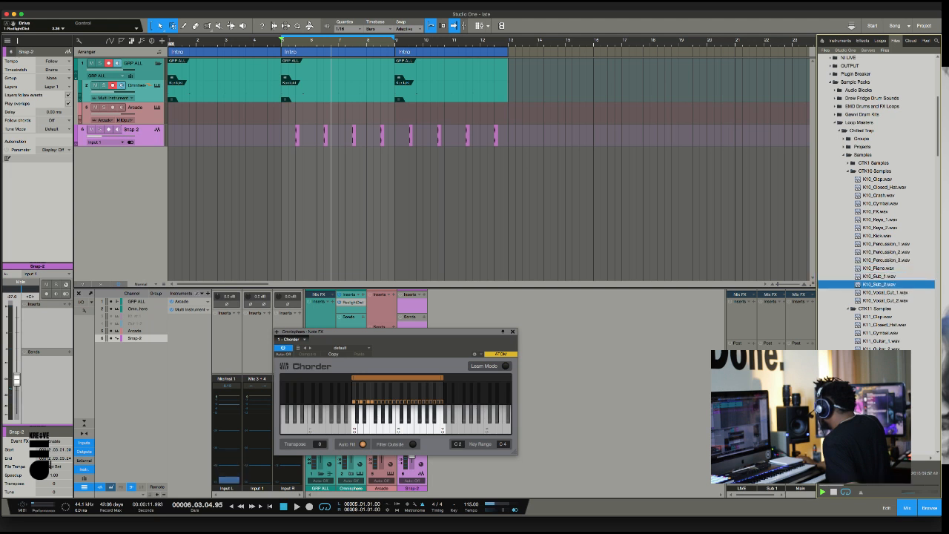
left_click(883, 292)
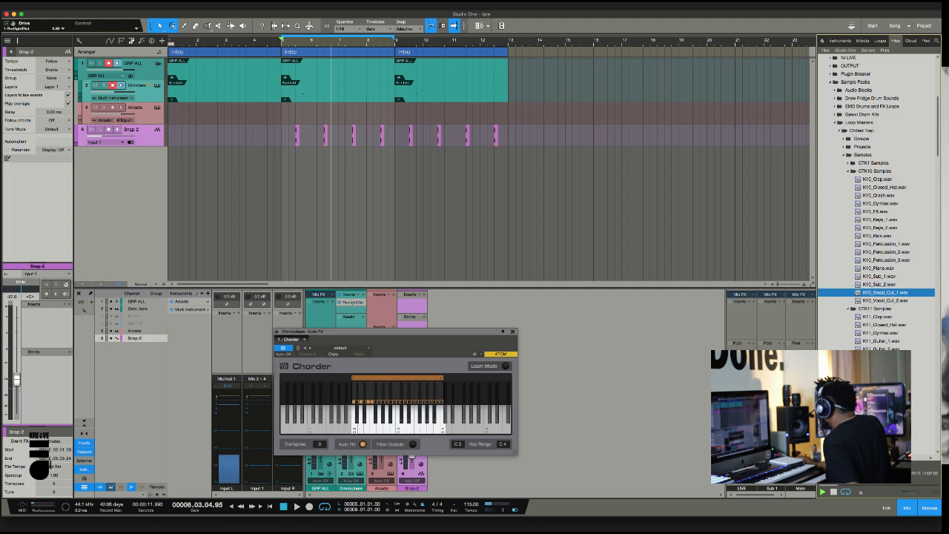
left_click(879, 285)
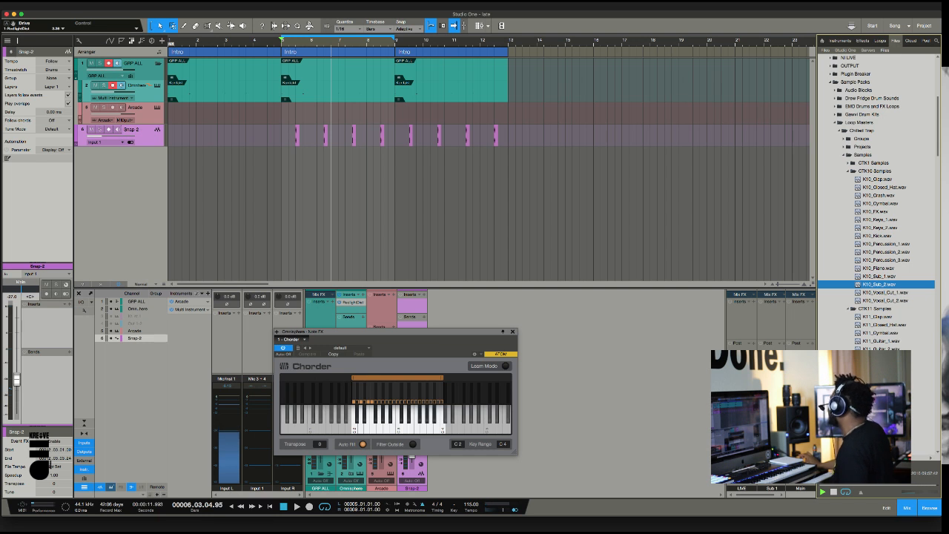
- Send K10_Sub_2.wav to a new SampleOne instrument and move its window clear of the arrangement's first bars
right_click(871, 284)
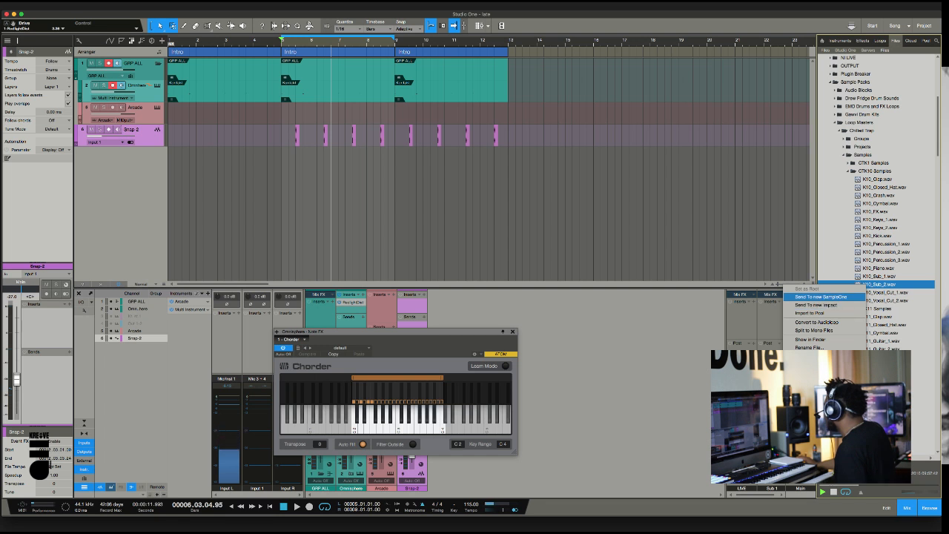
left_click(820, 296)
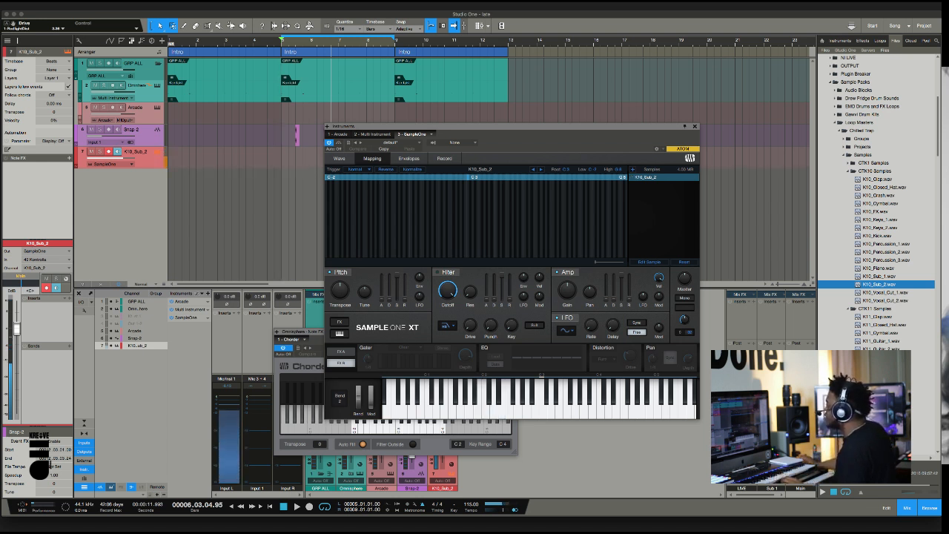
left_click_drag(512, 126, 650, 148)
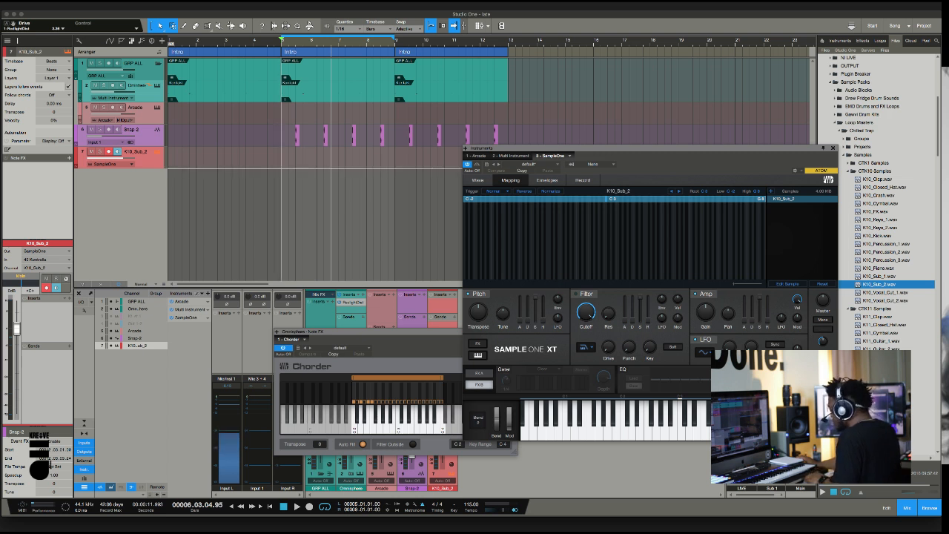
- Draw an empty part on the K10_Sub_2 track spanning bars 5 through 8 and open it in the note editor
key("4")
key("5")
left_click_drag(283, 161, 395, 161)
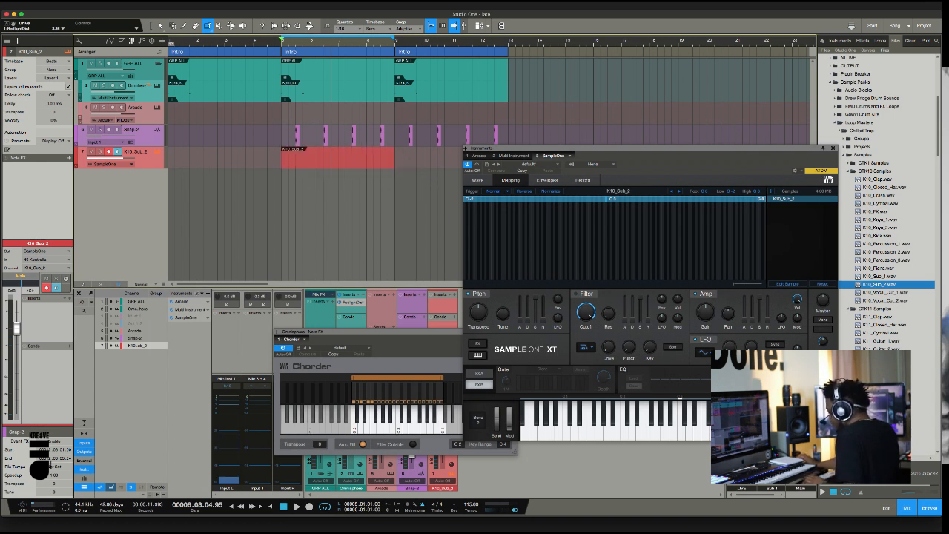
key("1")
double_click(349, 159)
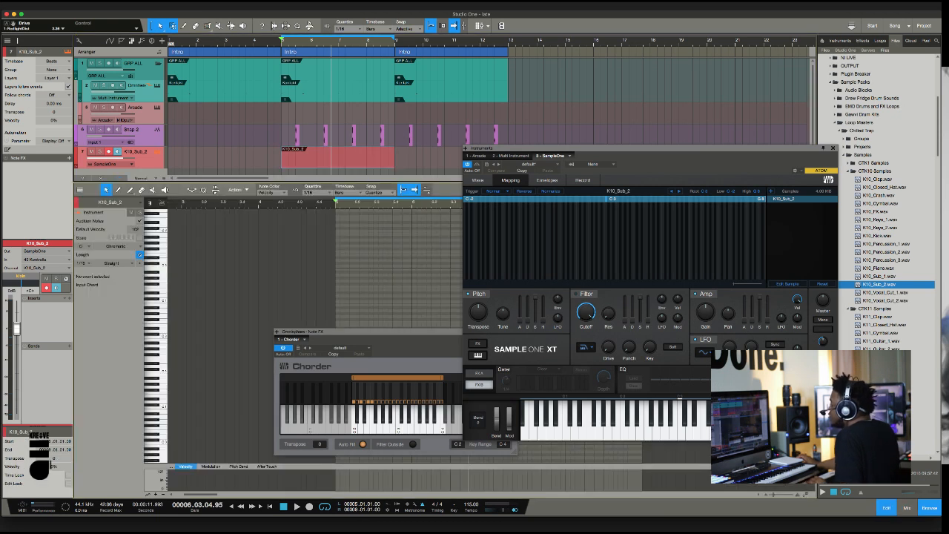
- Close the Omnisphere Chorder window and reposition the SampleOne window so the part's whole note grid is uncovered
left_click_drag(637, 149, 757, 87)
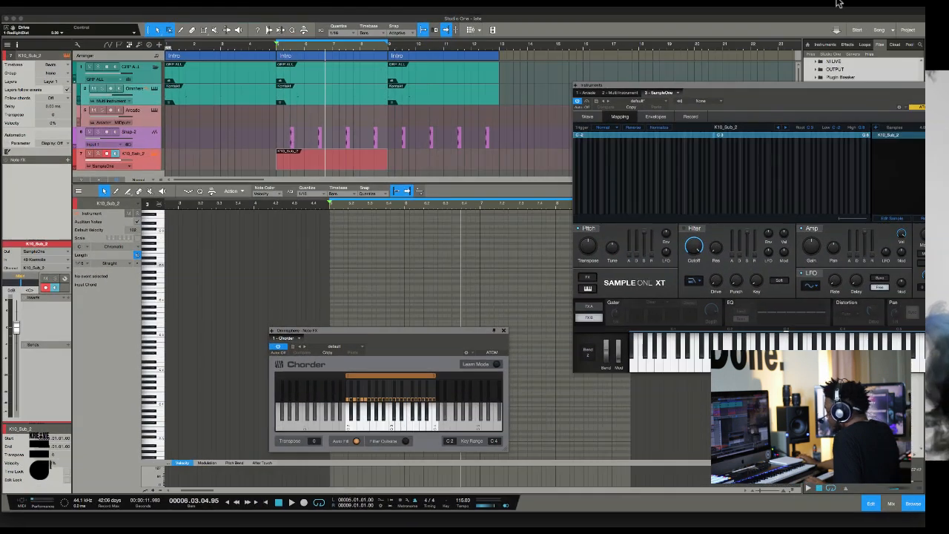
scroll(415, 267, "down", 1)
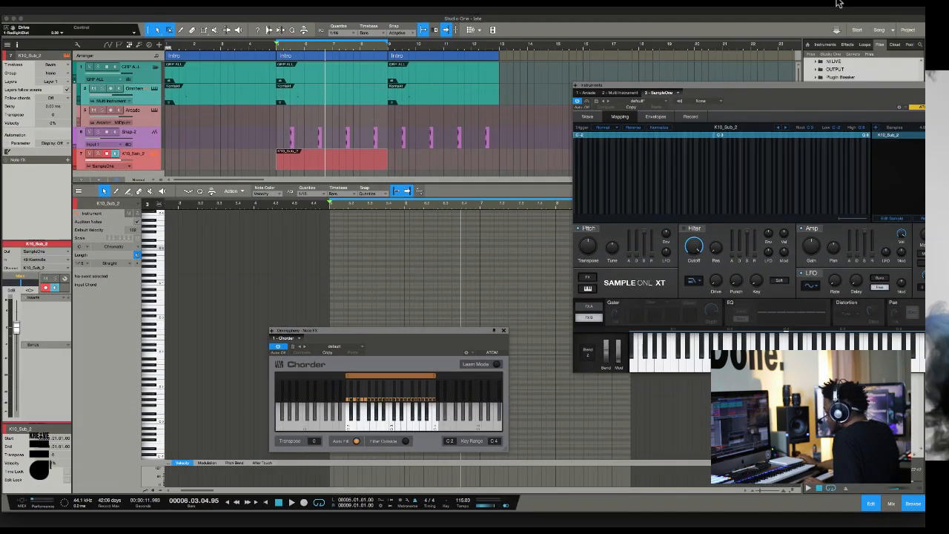
scroll(416, 267, "right", 5)
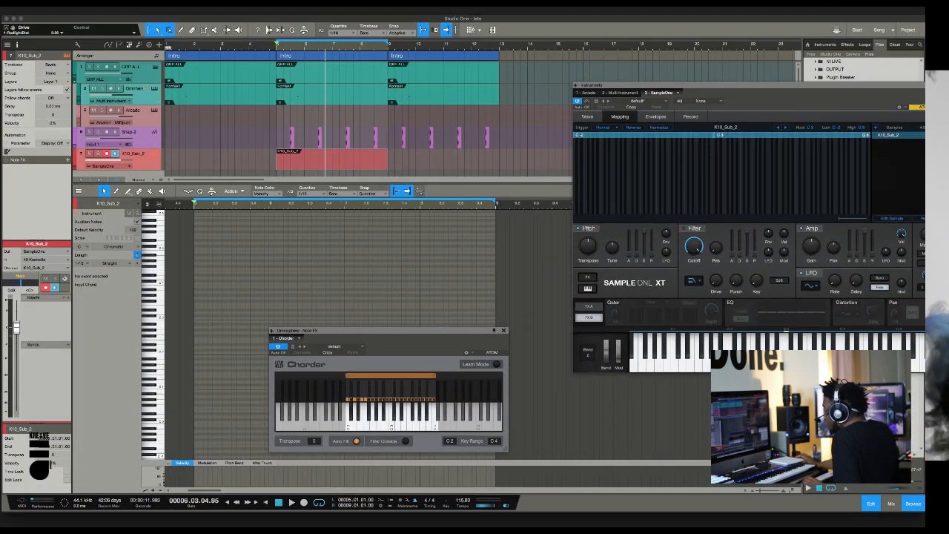
left_click(503, 330)
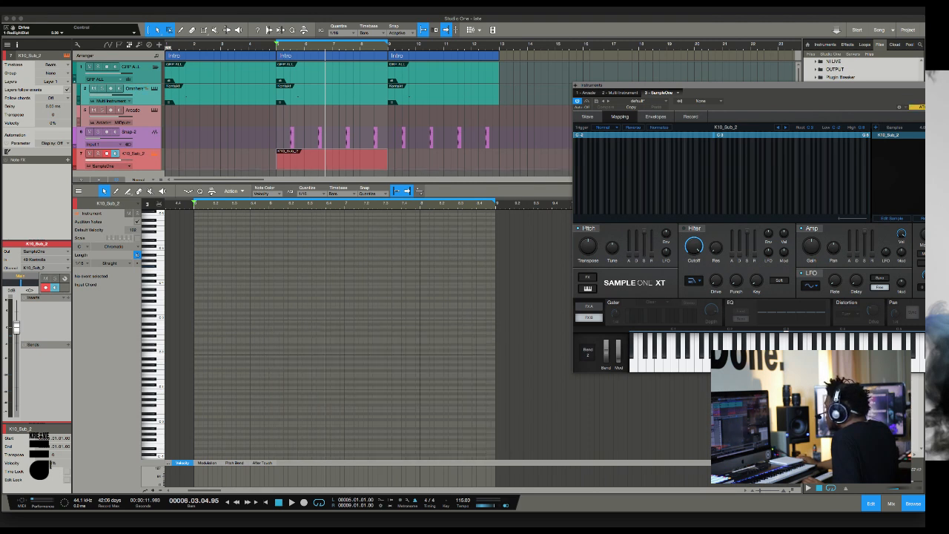
left_click_drag(741, 85, 717, 92)
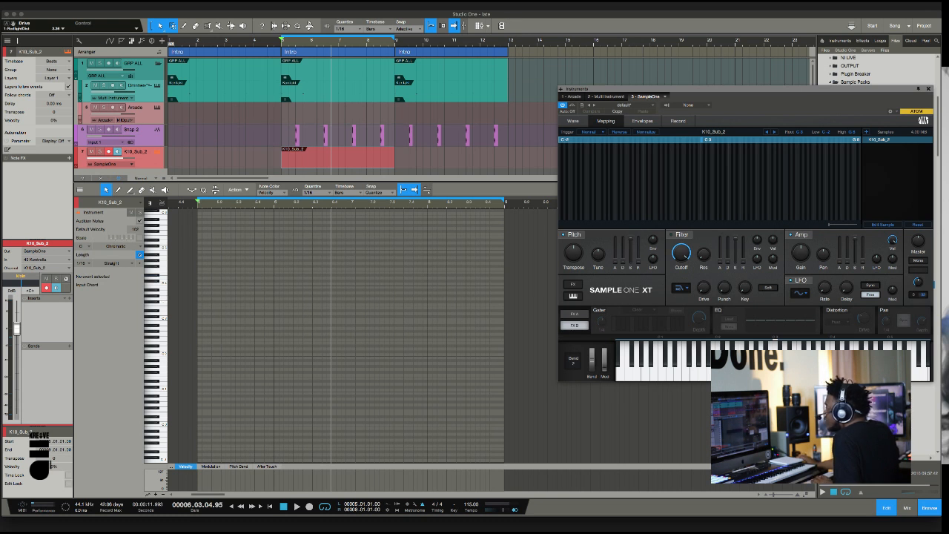
- Rehearse over the loop and record a four-note sub bass line, A#2, F2, D2, C2, into the K10_Sub_2 part
key("space")
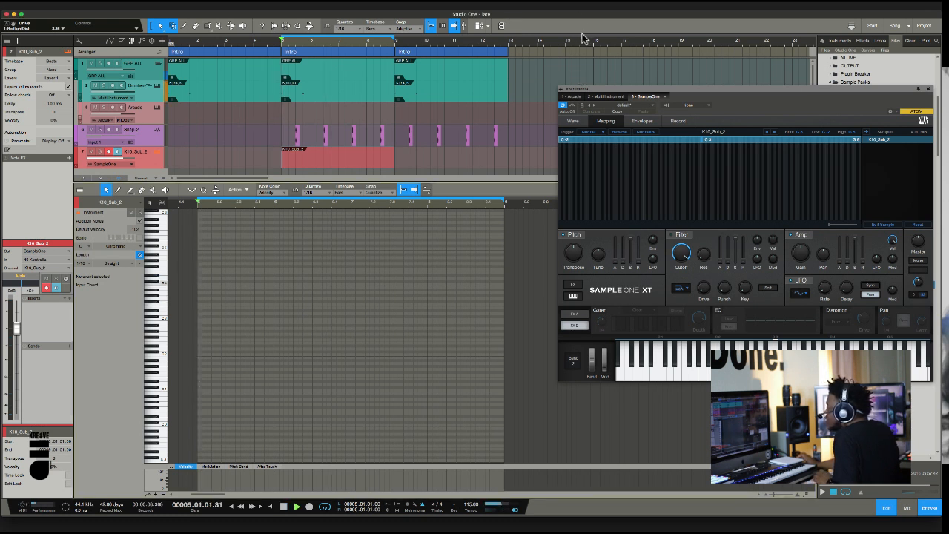
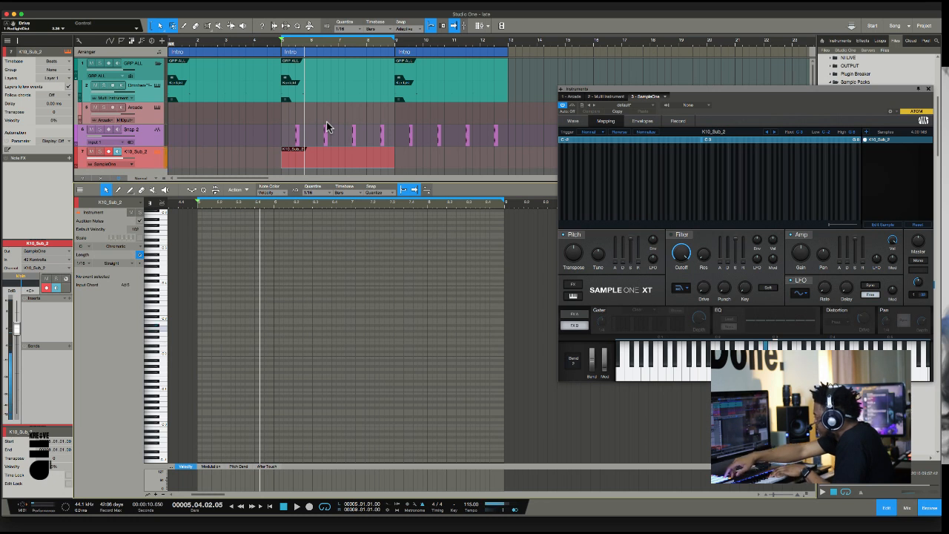
key("KP_Multiply")
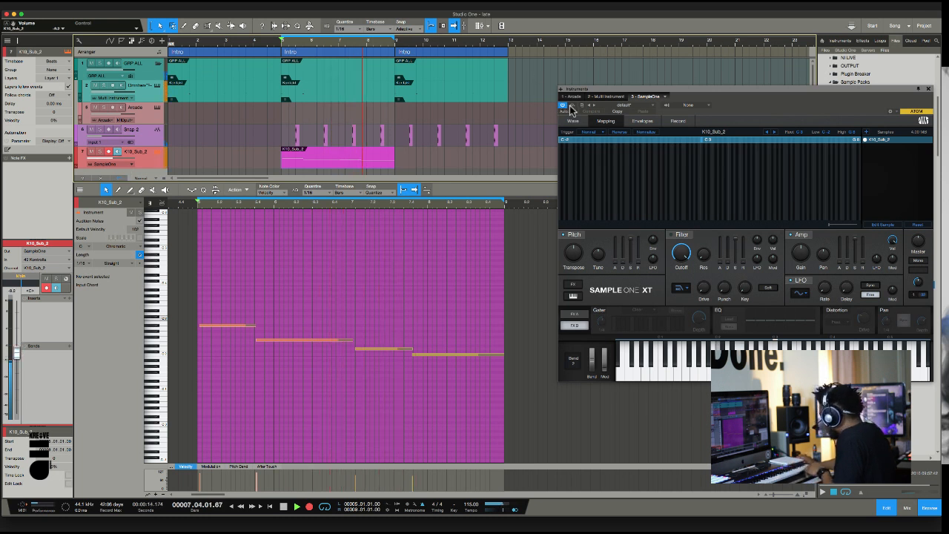
key("KP_Multiply")
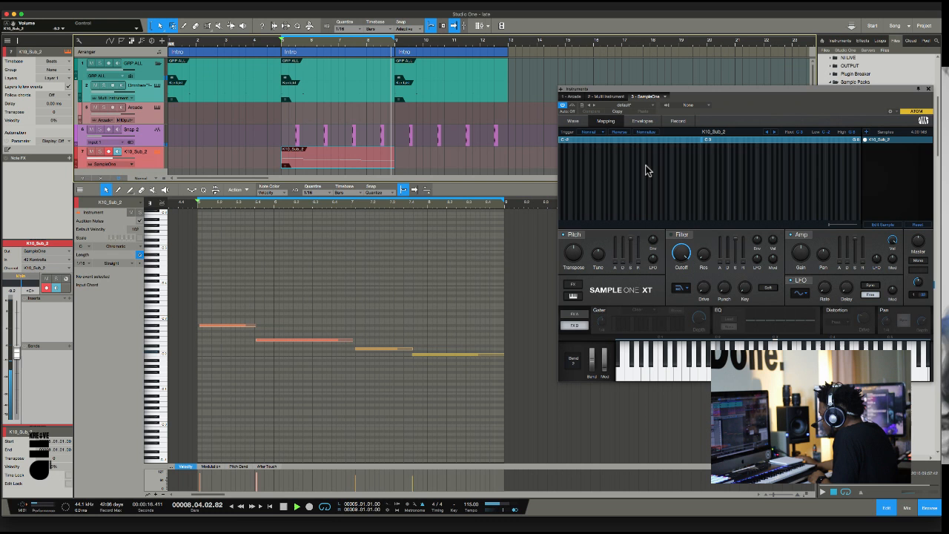
- Select all four recorded sub bass notes and set the note editor's quantize value to 1/16
left_click_drag(229, 300, 466, 383)
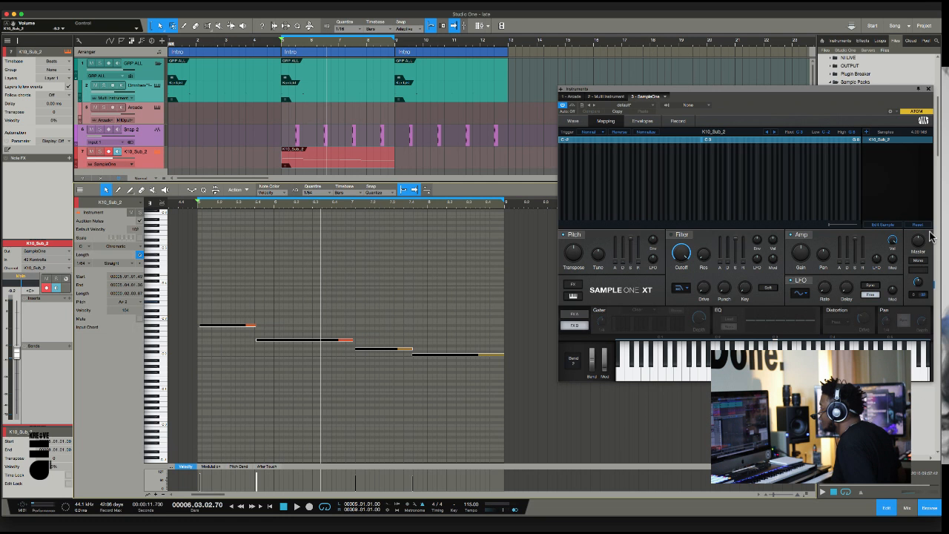
key("alt+4")
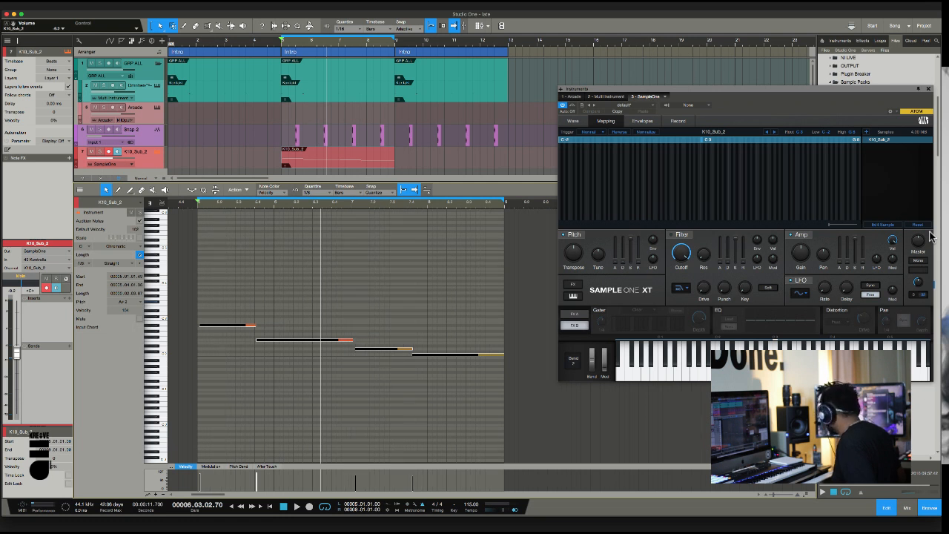
key("alt+5")
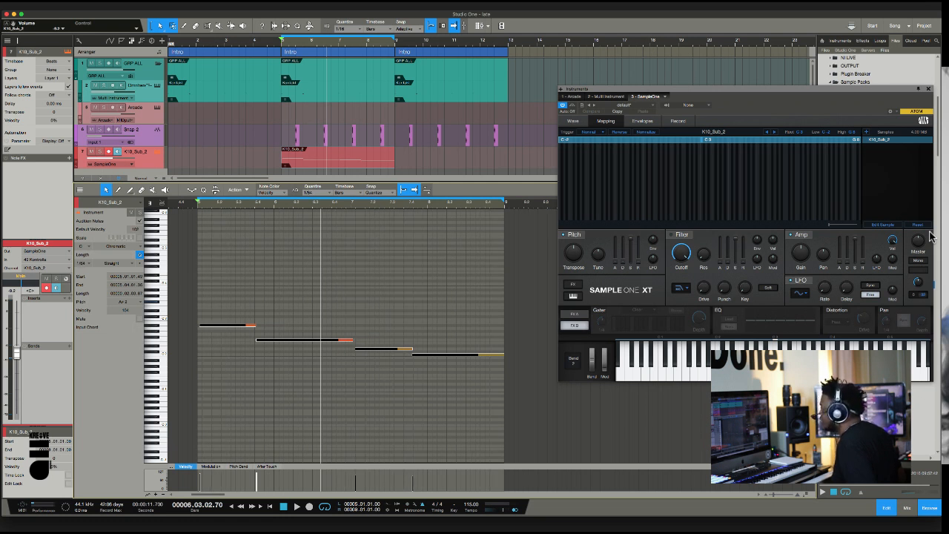
key("alt+6")
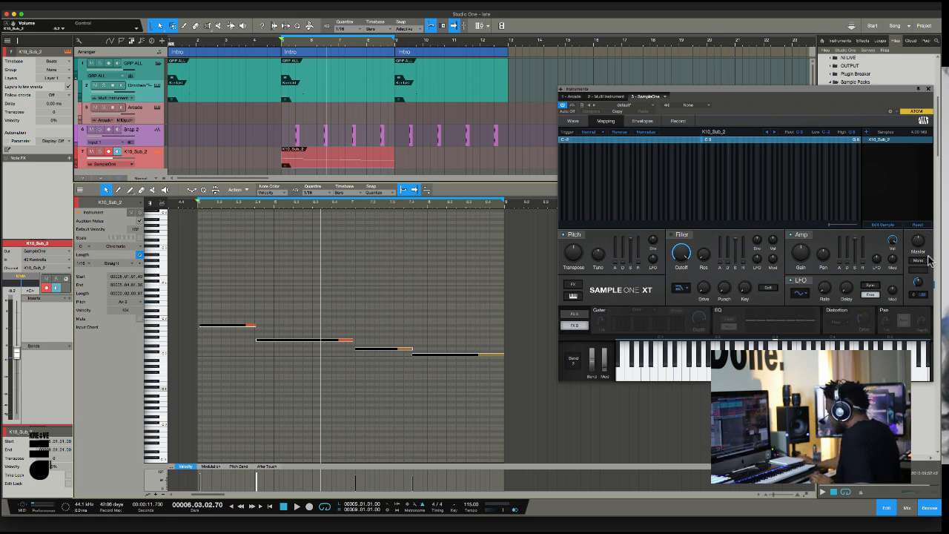
- Examine the pitches, starts and lengths of the recorded sub bass notes across bars 5 through 8 in the note editor
key("shift+w")
key("shift+e")
key("shift+e")
key("shift+e")
key("shift+e")
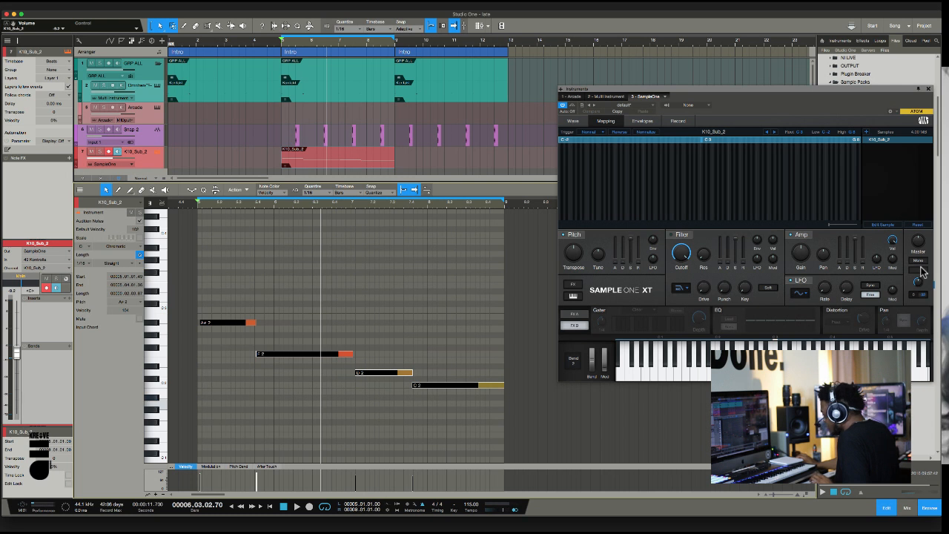
scroll(920, 272, "right", 1)
scroll(921, 272, "left", 2)
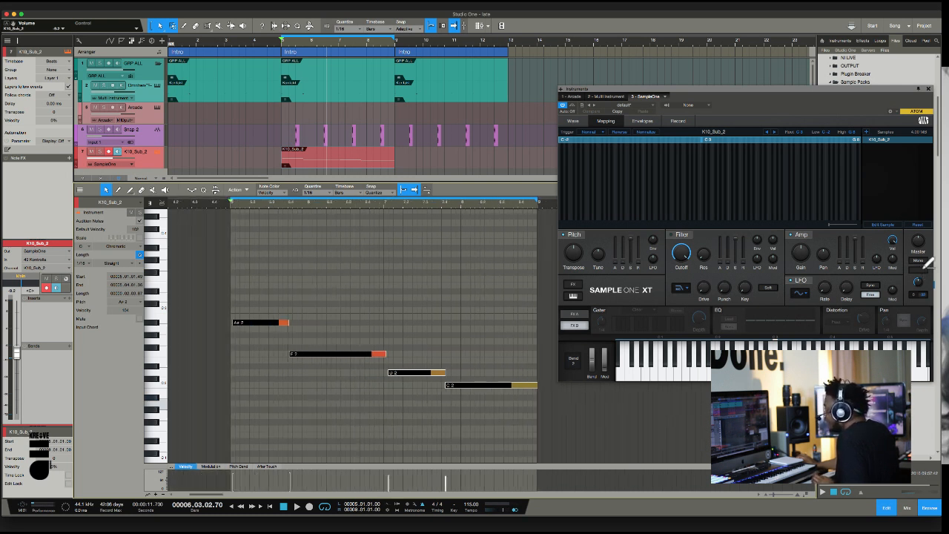
key("shift+w")
key("shift+e")
key("shift+e")
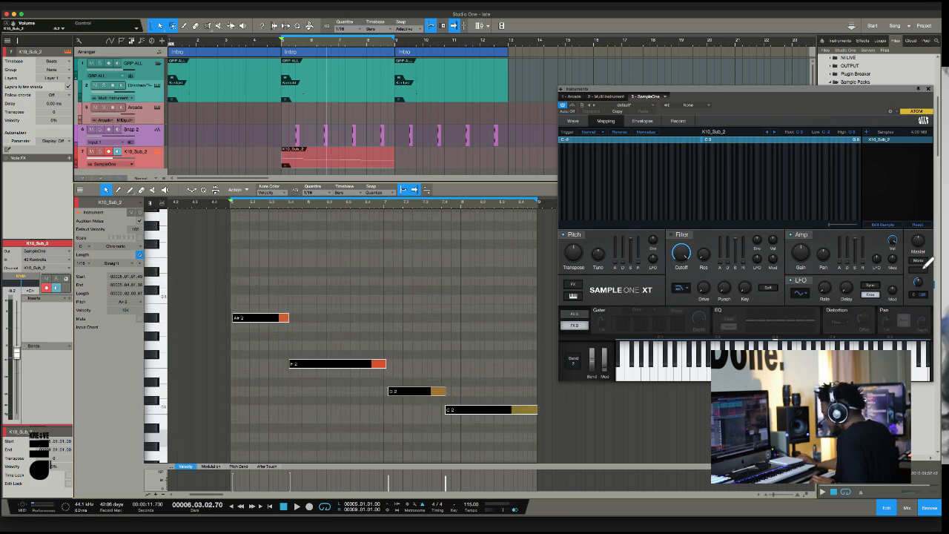
key("w")
key("w")
key("w")
key("w")
key("w")
key("w")
key("w")
key("e")
key("e")
key("e")
key("e")
key("e")
key("e")
key("e")
key("e")
key("e")
key("e")
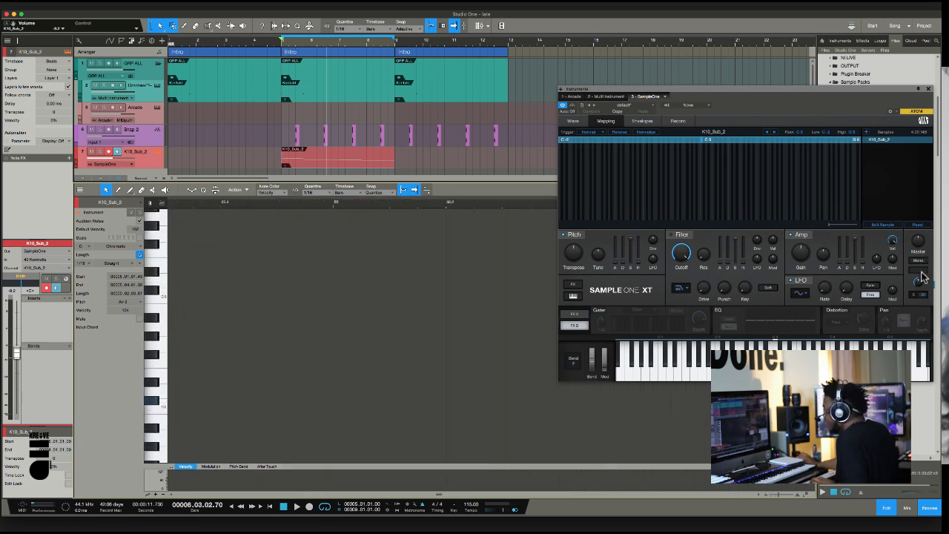
scroll(362, 335, "up", 4)
key("F2")
key("F2")
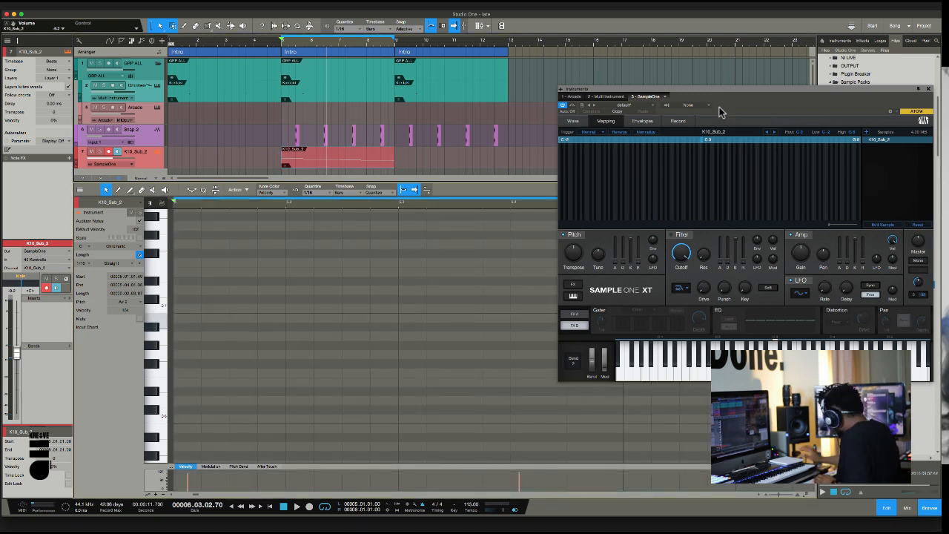
key("w")
key("w")
key("w")
key("w")
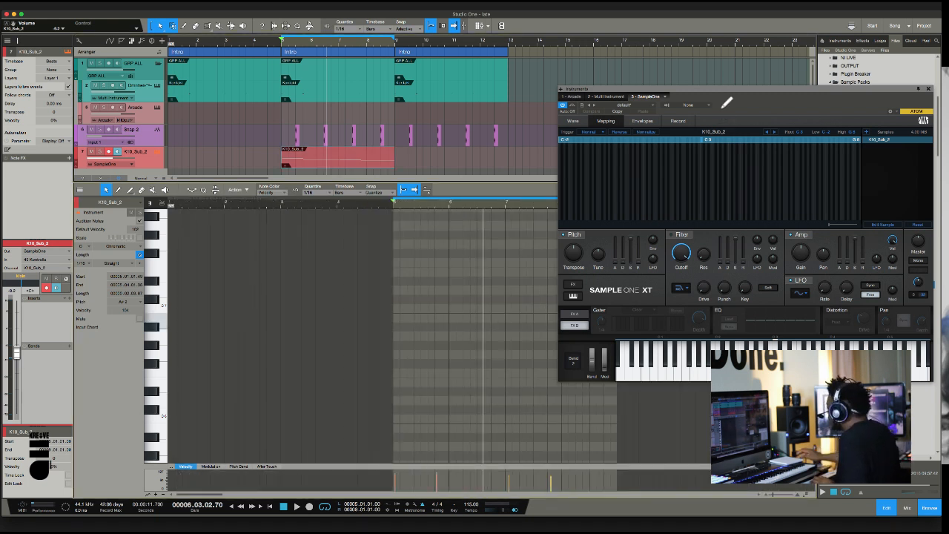
scroll(881, 184, "down", 15)
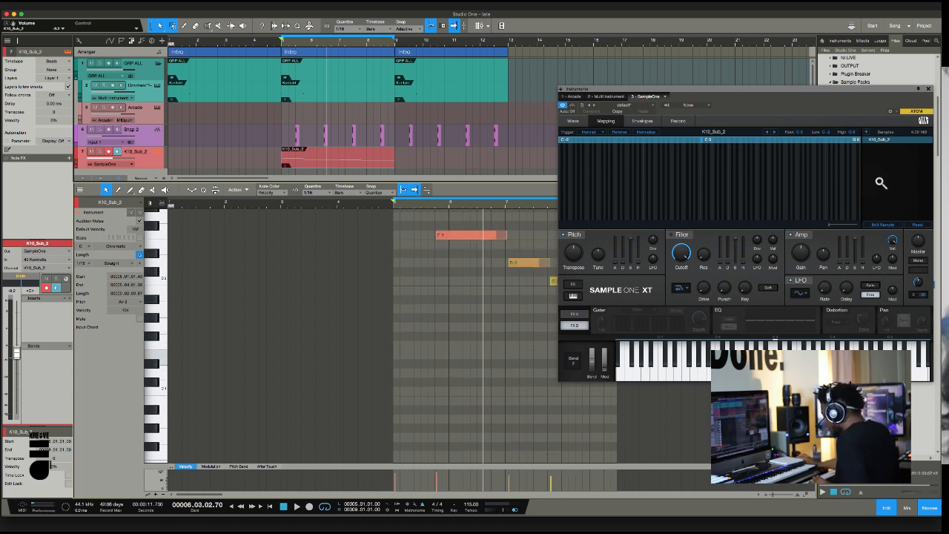
scroll(878, 180, "right", 2)
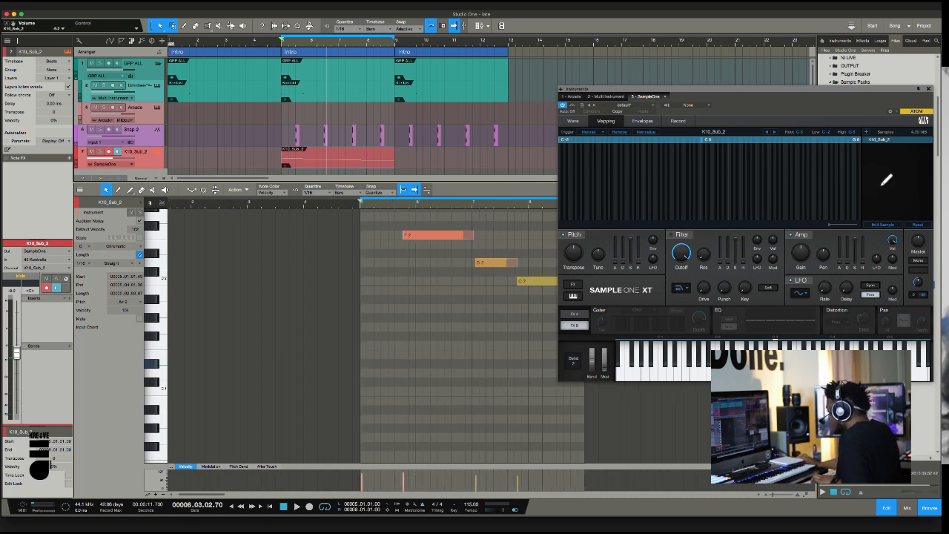
scroll(884, 182, "up", 5)
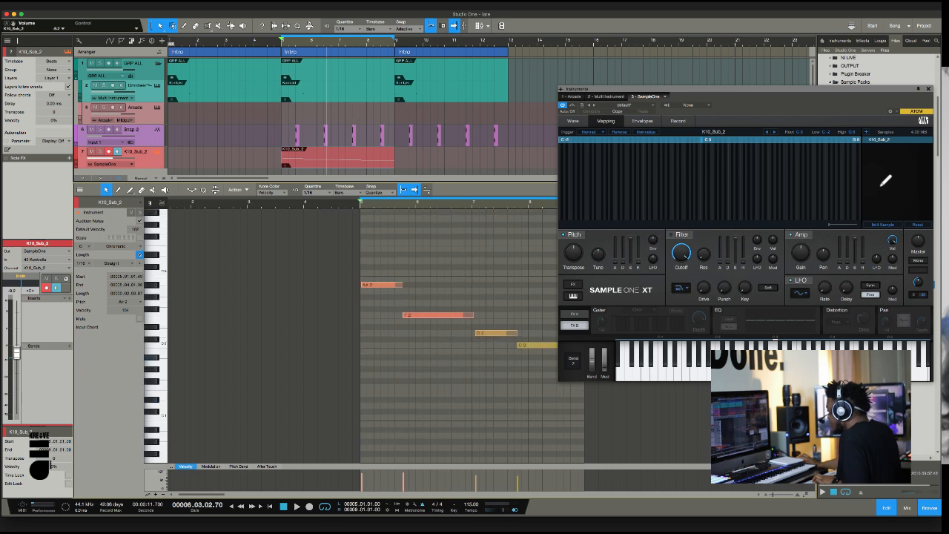
- Examine how the starts and ends of the sub bass notes line up with the grid across bars 5 to 7
scroll(877, 194, "down", 5)
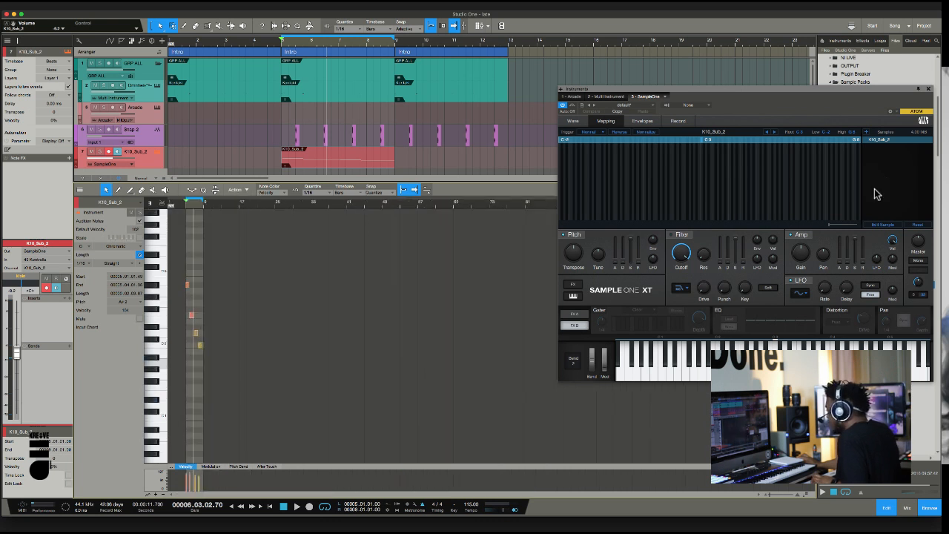
scroll(880, 186, "up", 5)
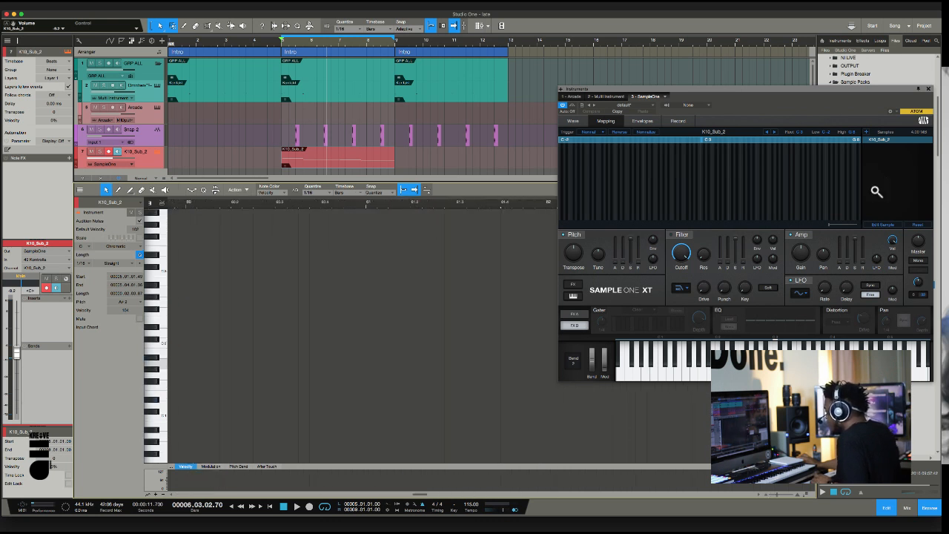
scroll(862, 191, "right", 3)
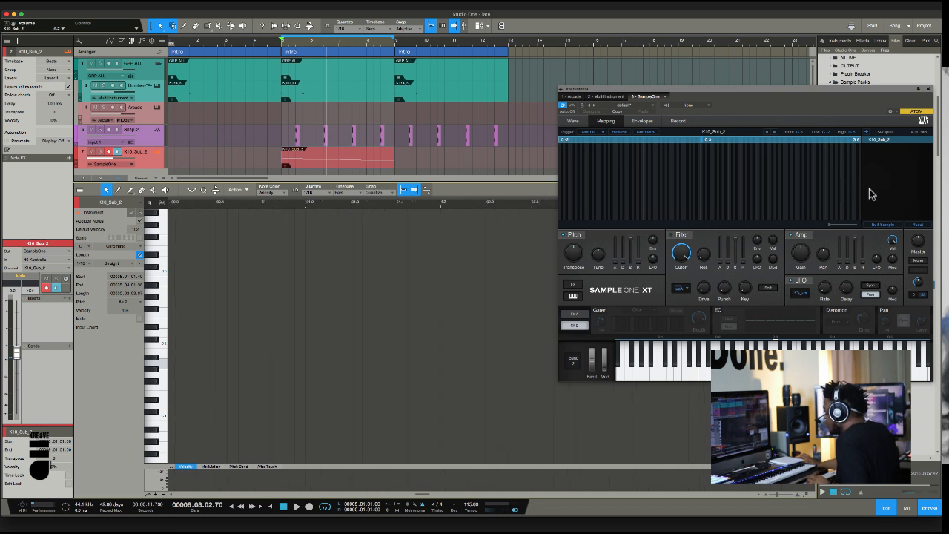
left_click(870, 192)
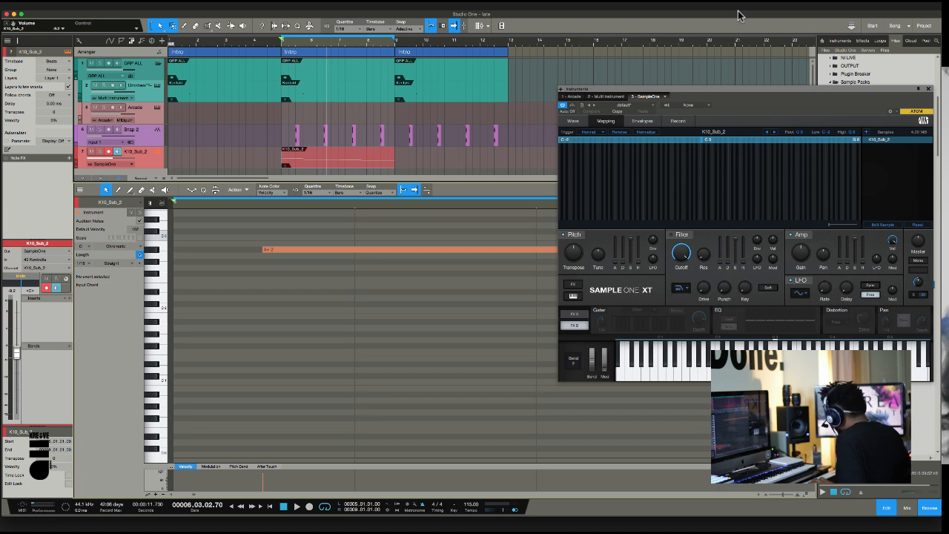
key("w")
key("w")
key("w")
key("w")
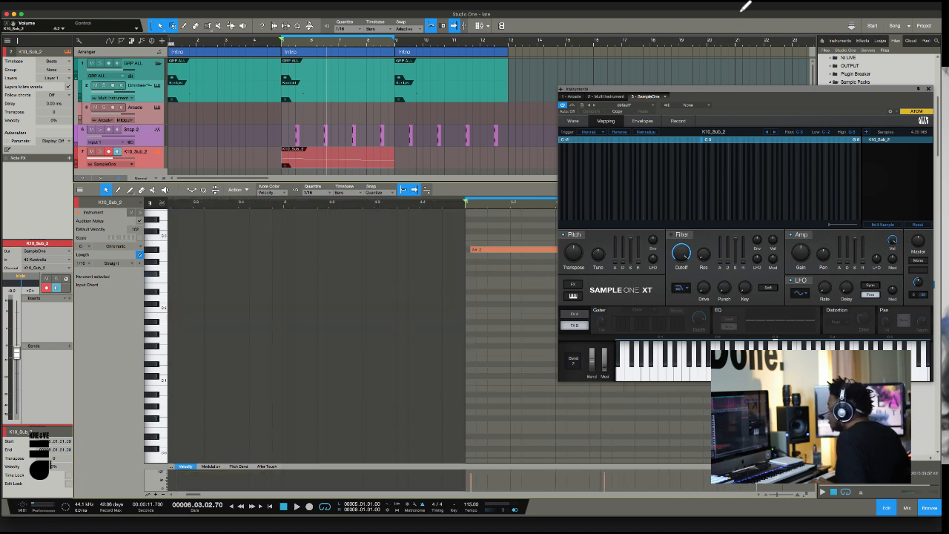
scroll(750, 33, "down", 1)
scroll(749, 34, "up", 1)
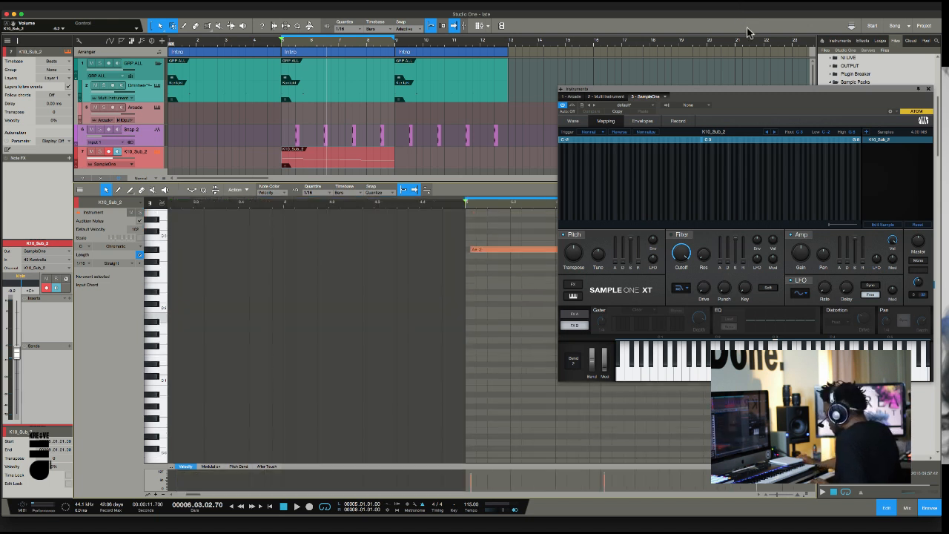
scroll(749, 34, "right", 1)
scroll(378, 285, "right", 8)
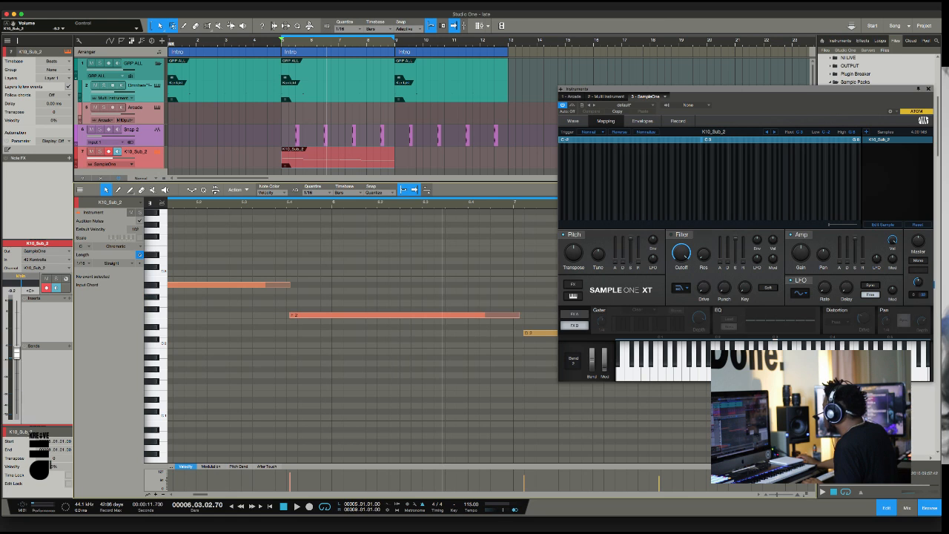
- Uncover the note grid by repositioning the SampleOne window, and quantize the D2, C2, F2 and A#2 sub bass notes individually to 1/16
left_click_drag(741, 89, 749, 14)
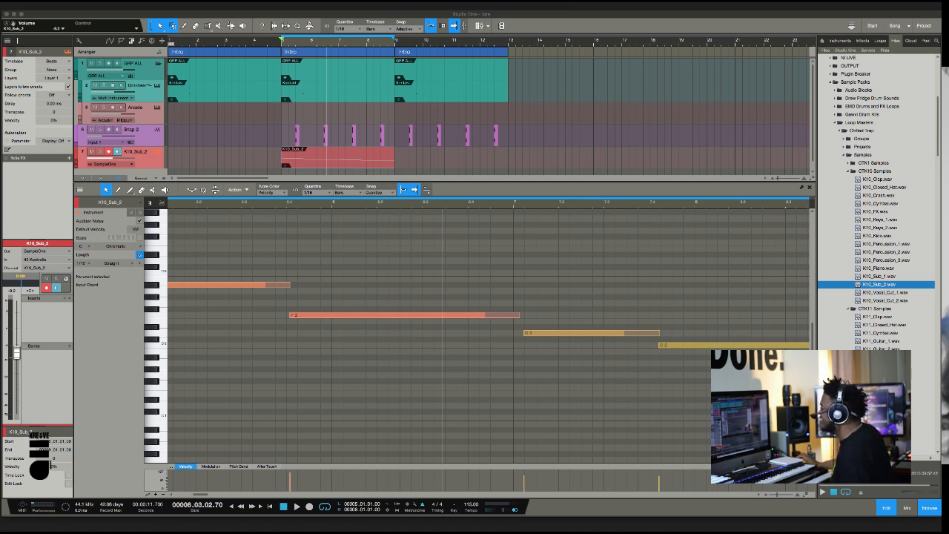
left_click(559, 253)
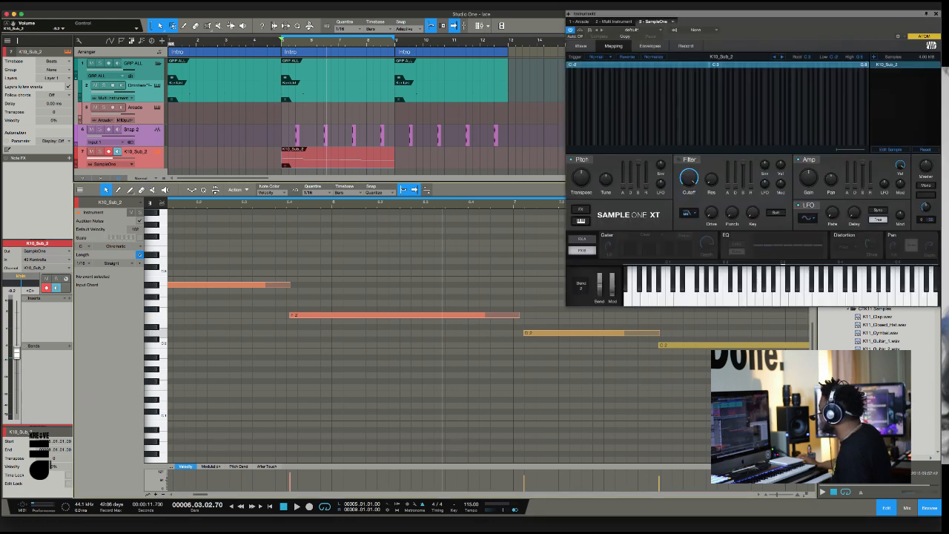
left_click(560, 333)
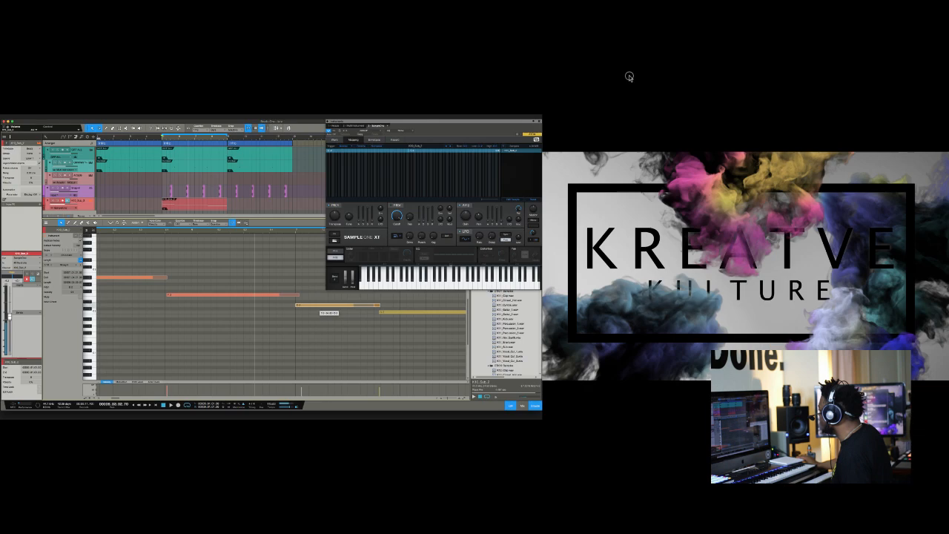
key("q")
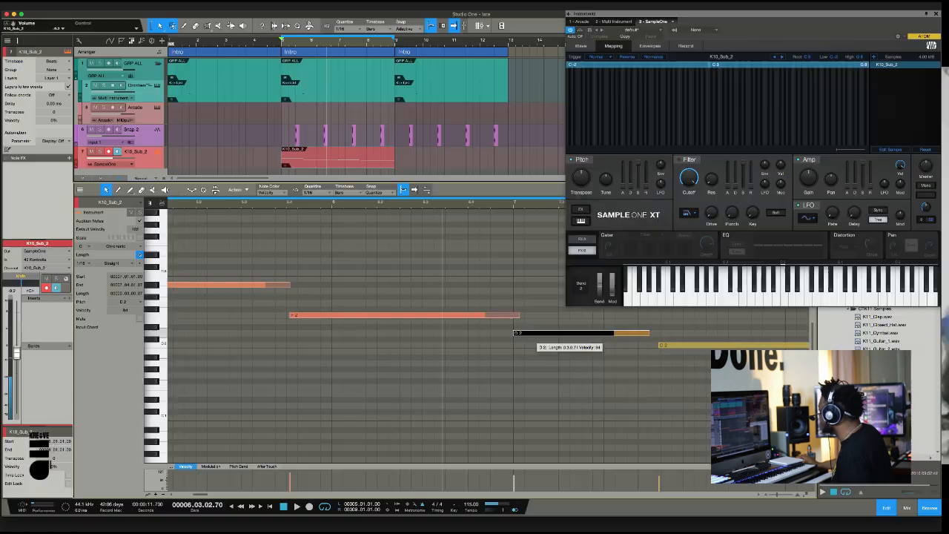
left_click(673, 345)
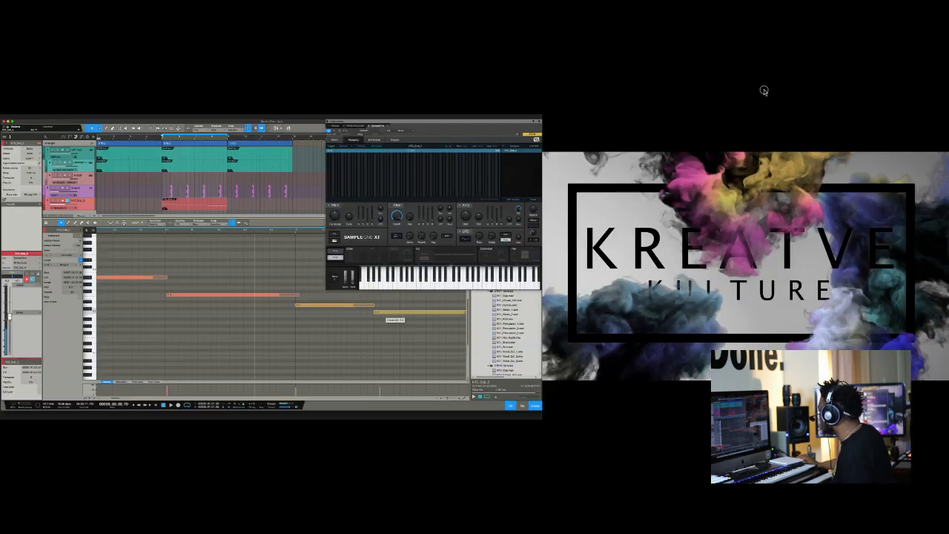
key("q")
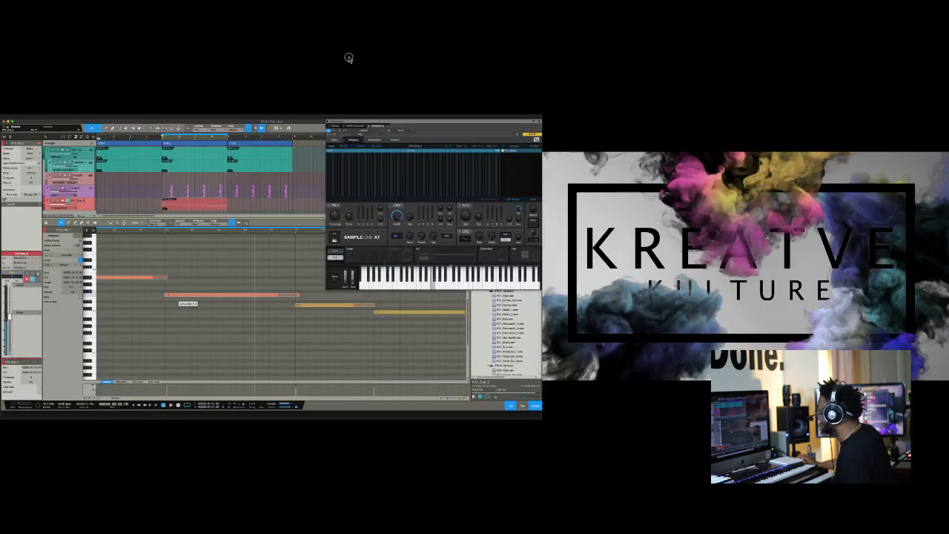
left_click(175, 295)
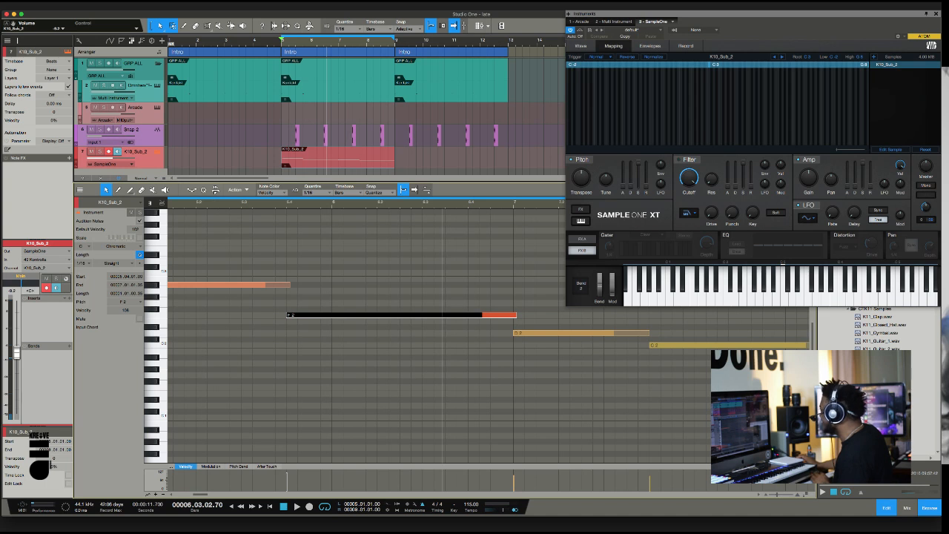
key("space")
key("space")
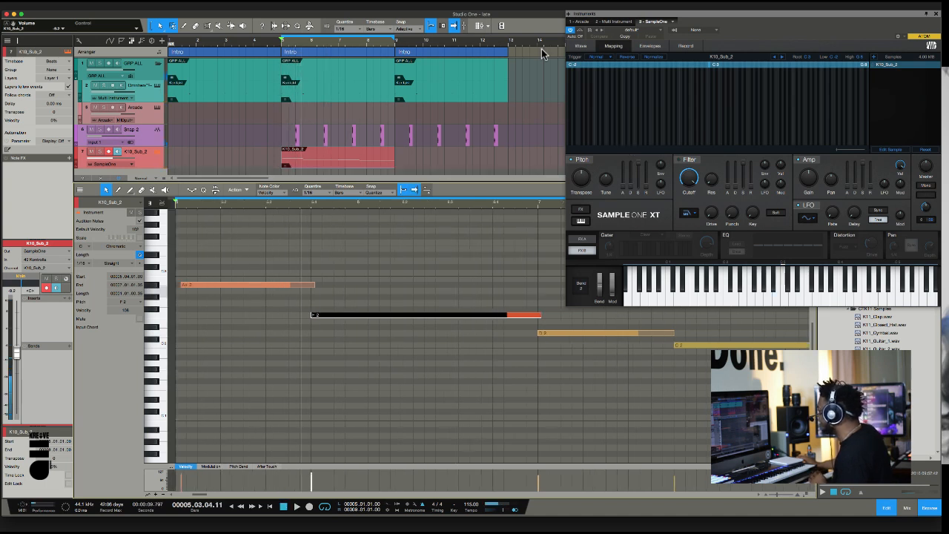
left_click(299, 285)
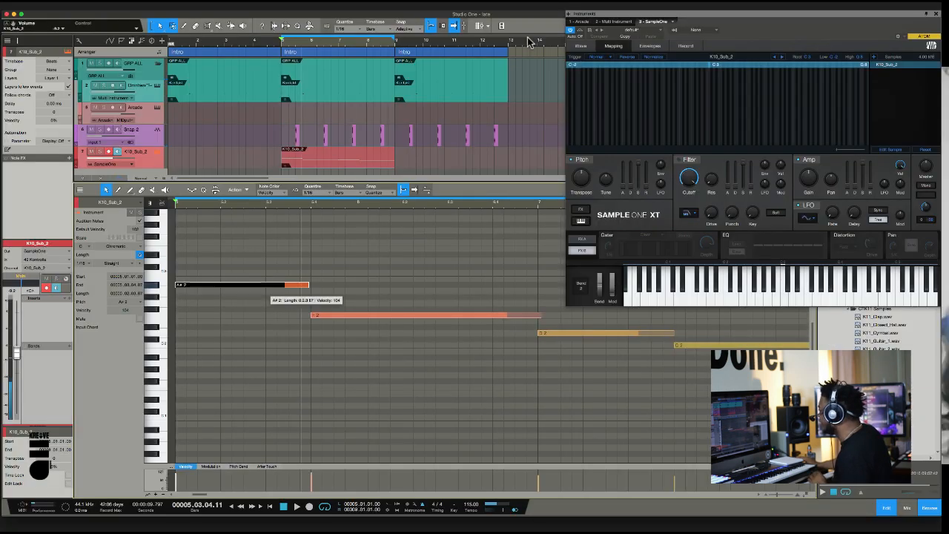
- Play the loop and lower the last sub bass note, C2, to A#1
key("space")
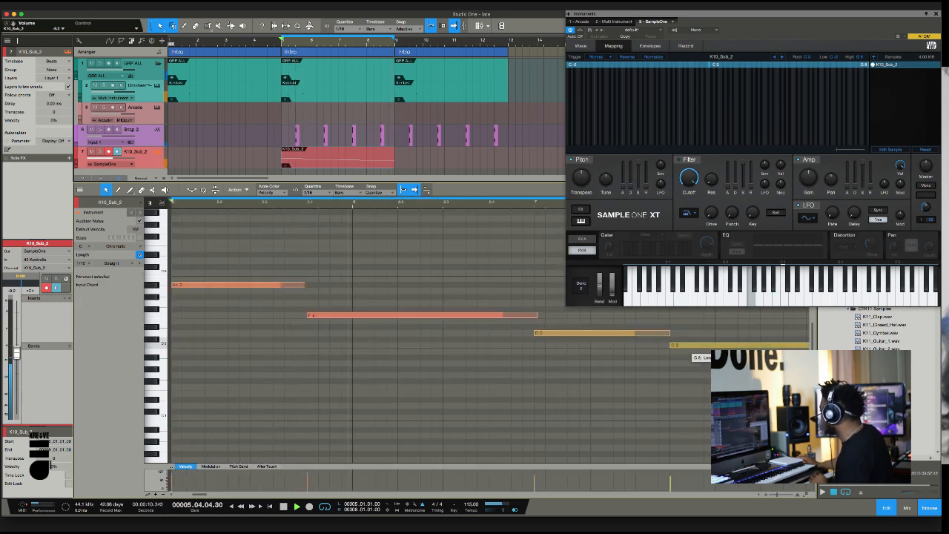
left_click(691, 345)
key("Down")
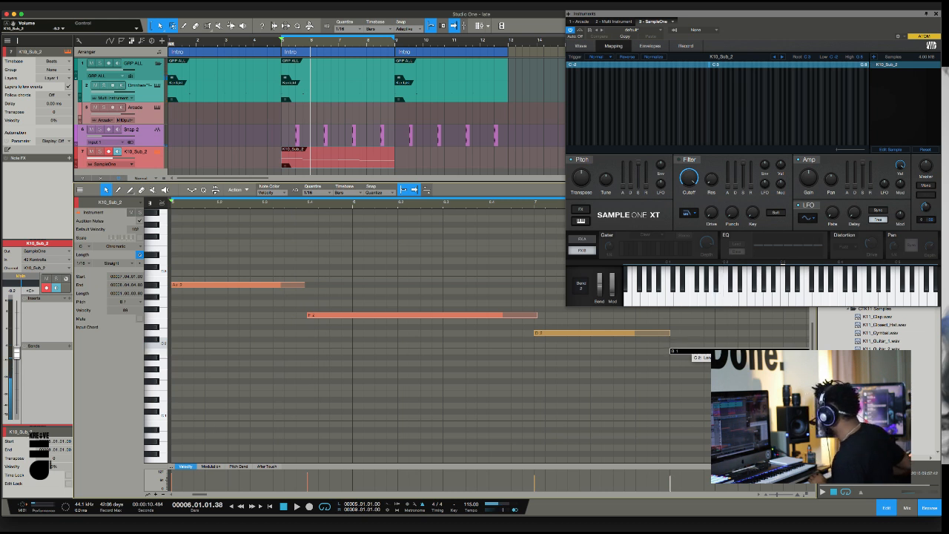
key("Down")
key("Up")
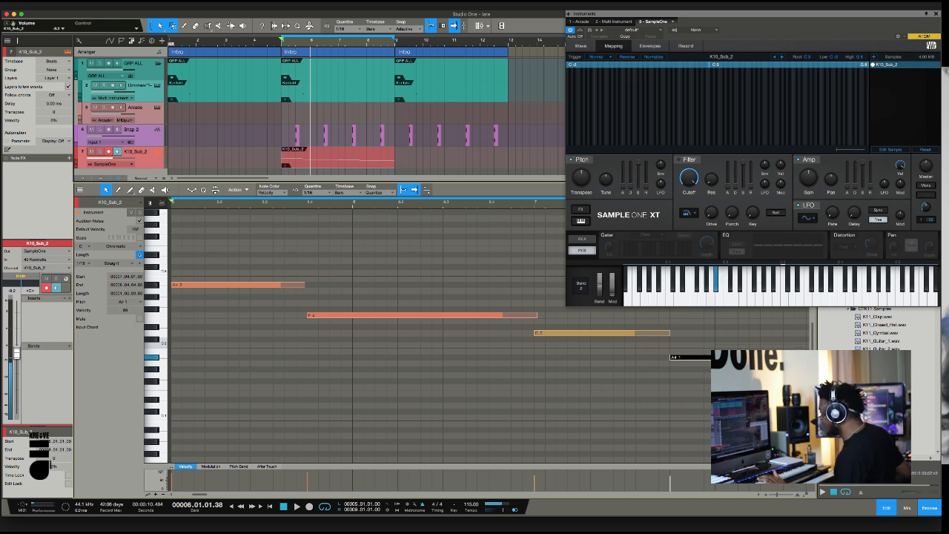
- Duplicate the K10_Sub_2 part to bar 9 while the loop plays, and close the SampleOne window
key("space")
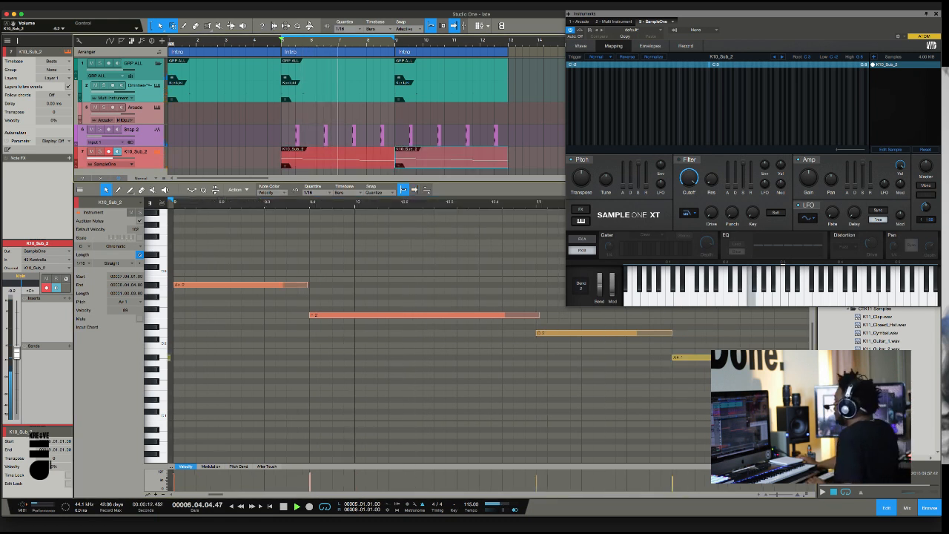
left_click_drag(741, 13, 726, 20)
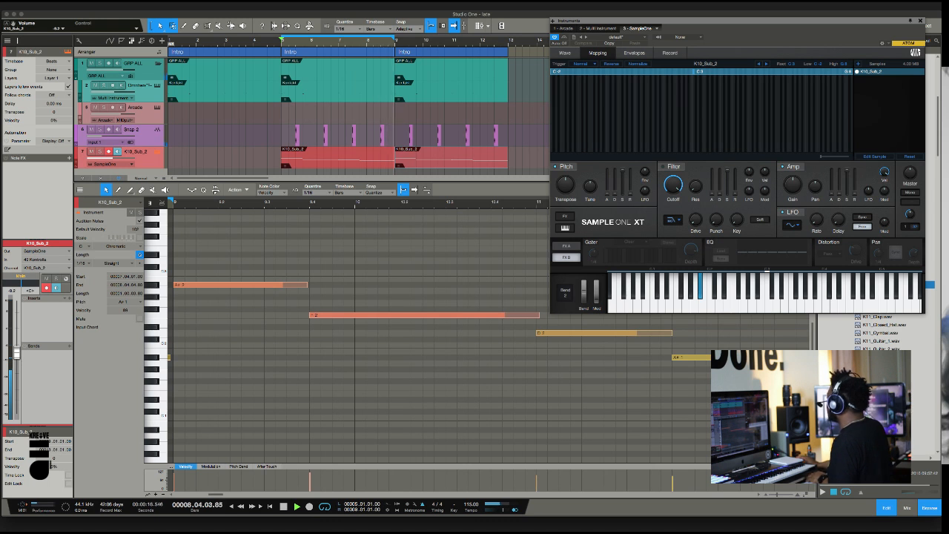
left_click(920, 21)
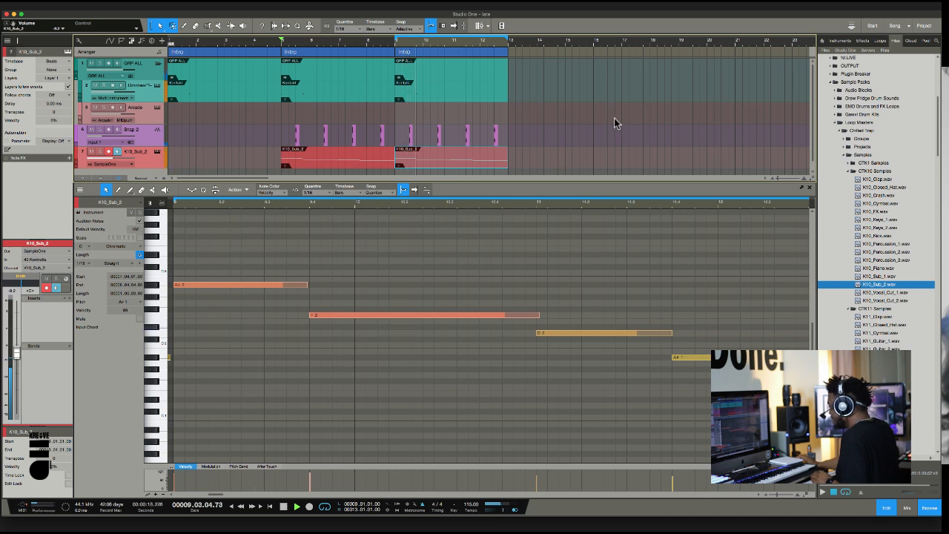
- Lower the opening sub bass note of the K10_Sub_2 part at bar 9 to A#1, auditioning the loop along the way
key("space")
left_click(244, 260)
left_click(243, 285)
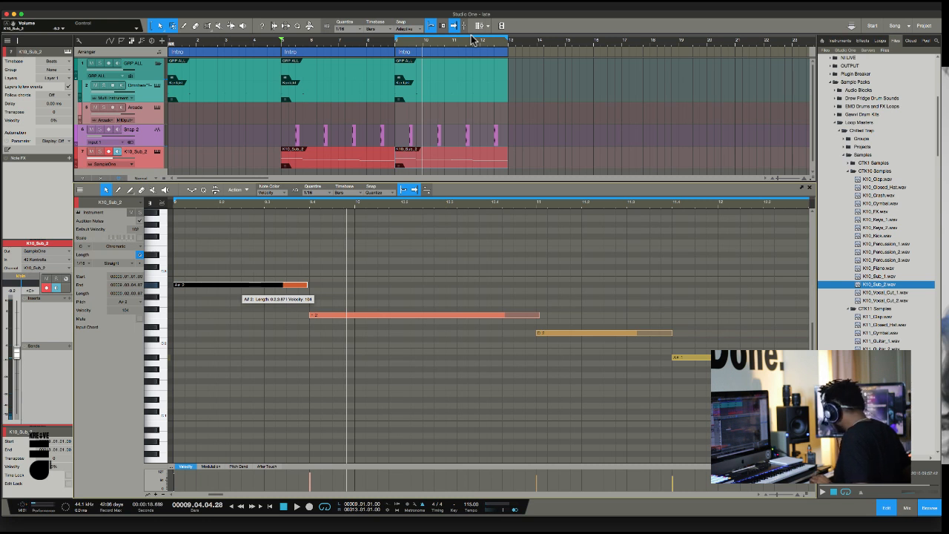
key("Down")
key("Down")
key("Down")
key("Down")
key("Down")
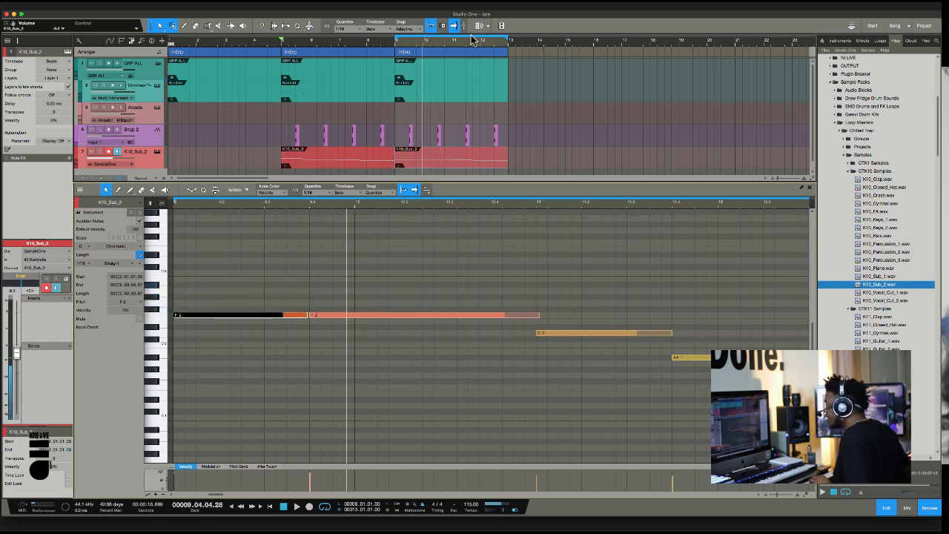
key("space")
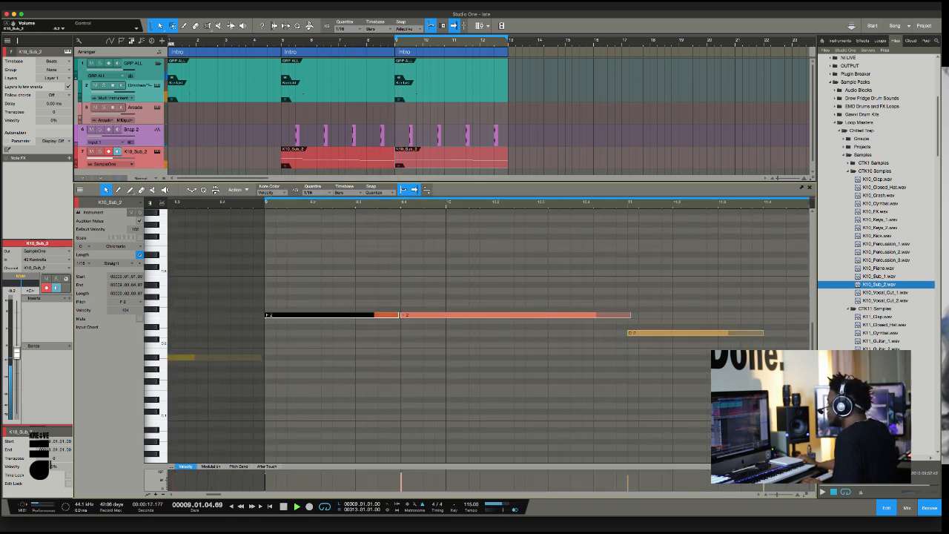
key("space")
key("Down")
key("Down")
key("Down")
key("Down")
key("Down")
key("Down")
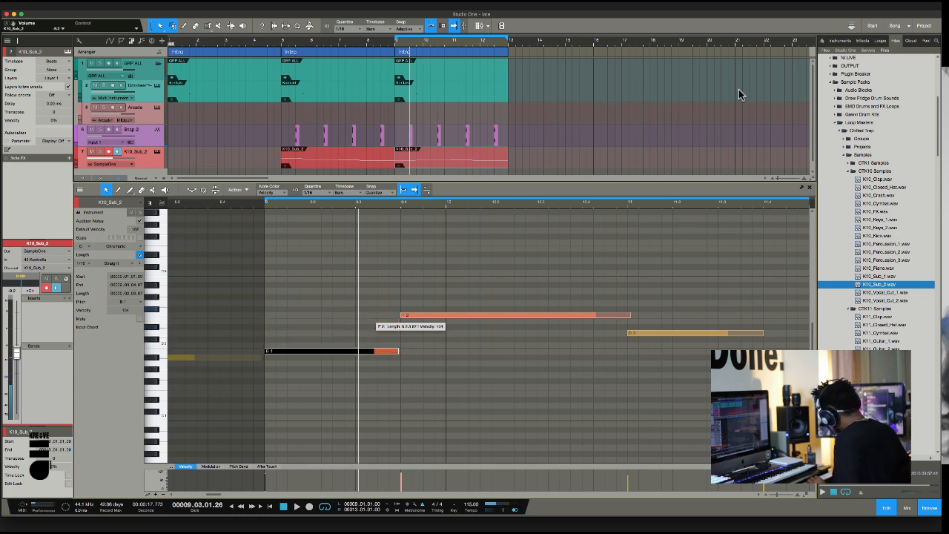
key("Down")
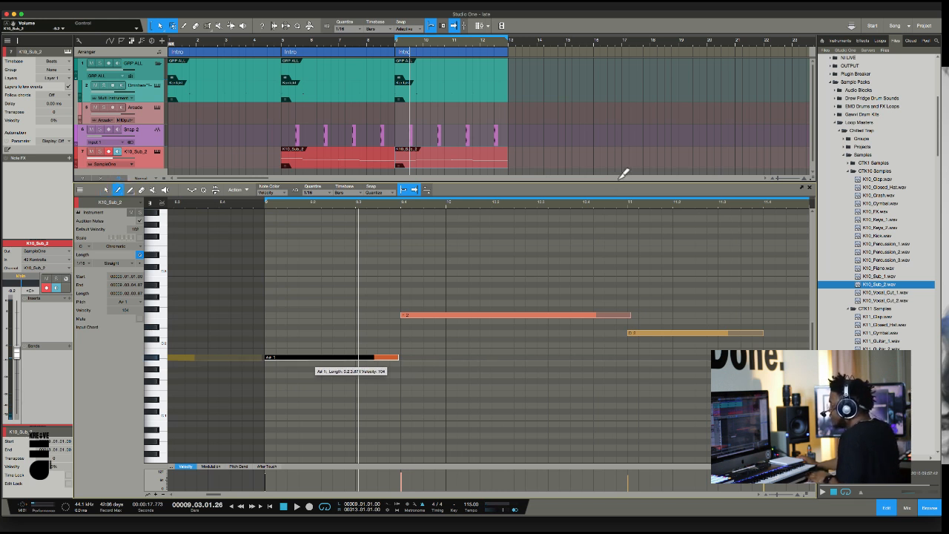
- Split the opening A#1 note at beat 2 of bar 9 and play back the loop
left_click(310, 357)
key("space")
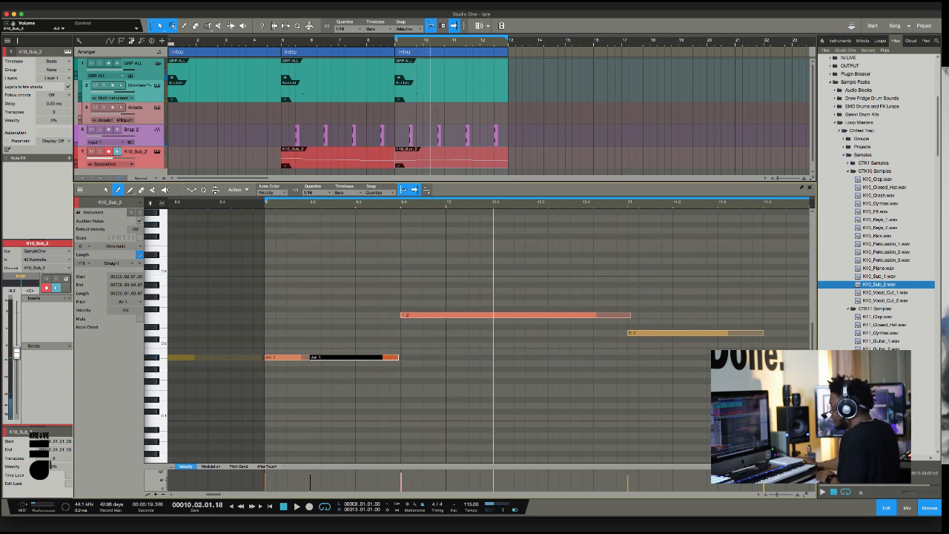
key("space")
key("space")
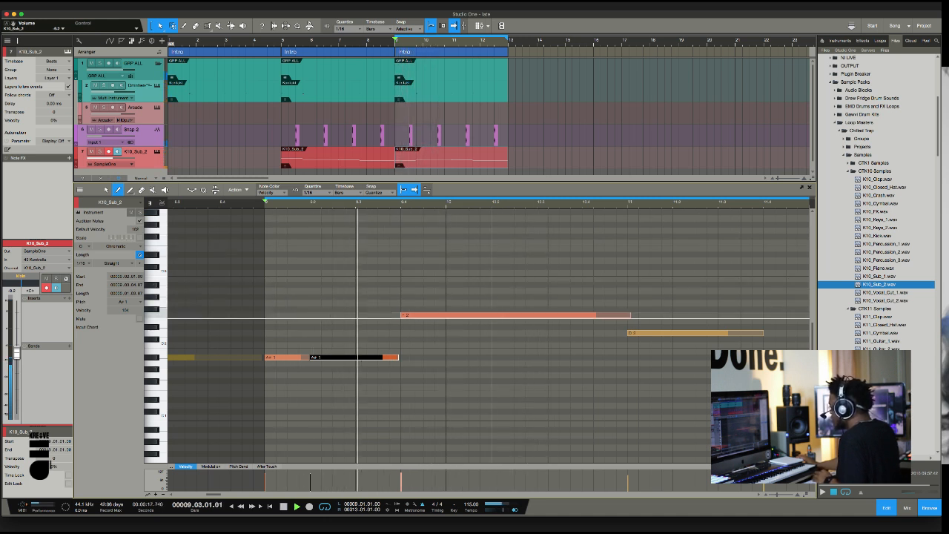
key("space")
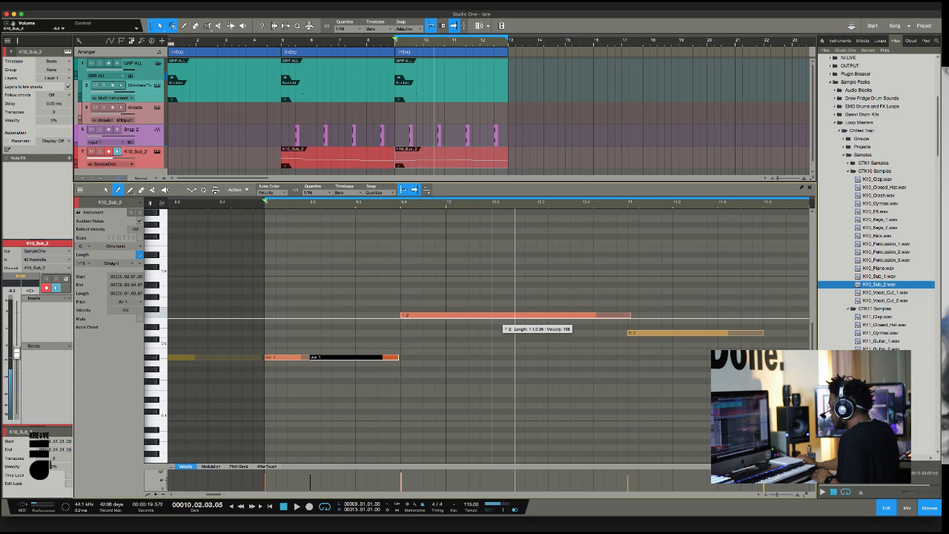
- Split the F2 note at beat 2 of bar 10, raise its second half an octave to F3, and audition the change
left_click(494, 315)
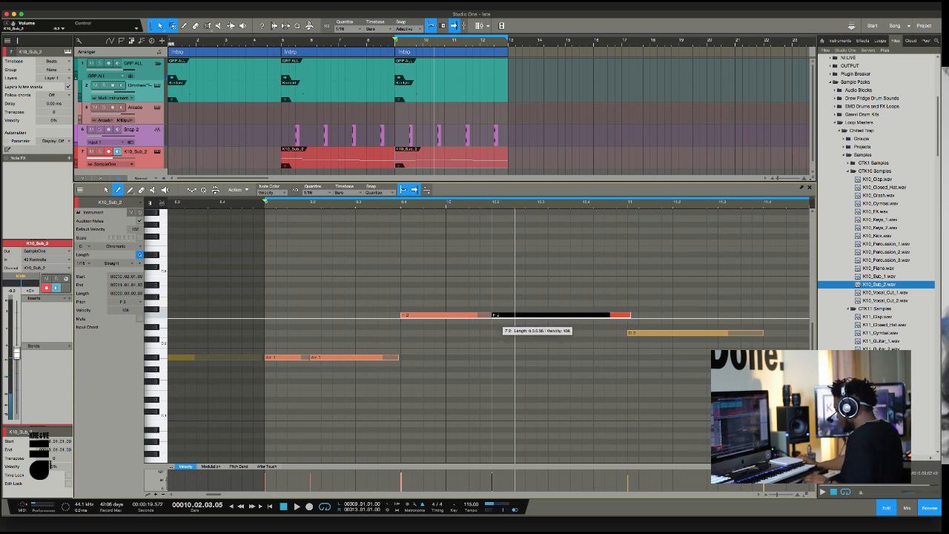
key("1")
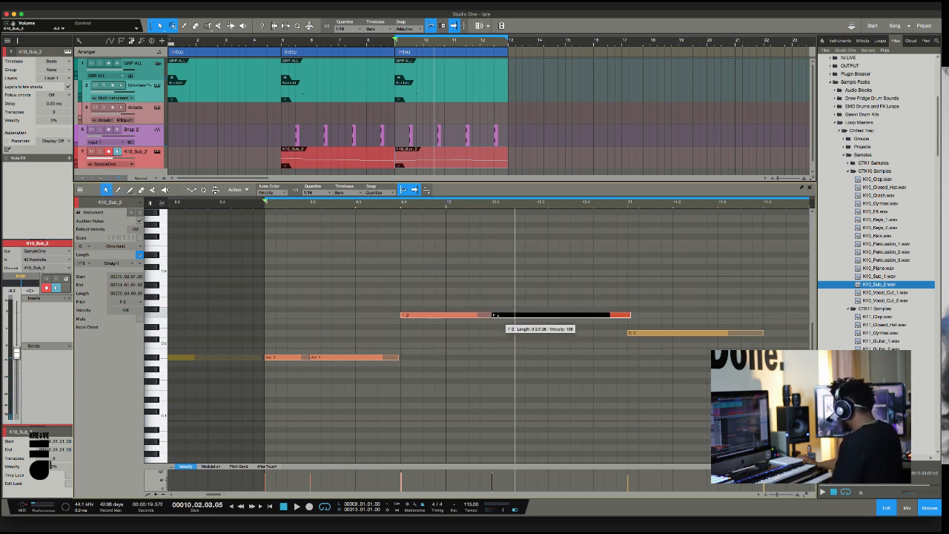
key("shift+Up")
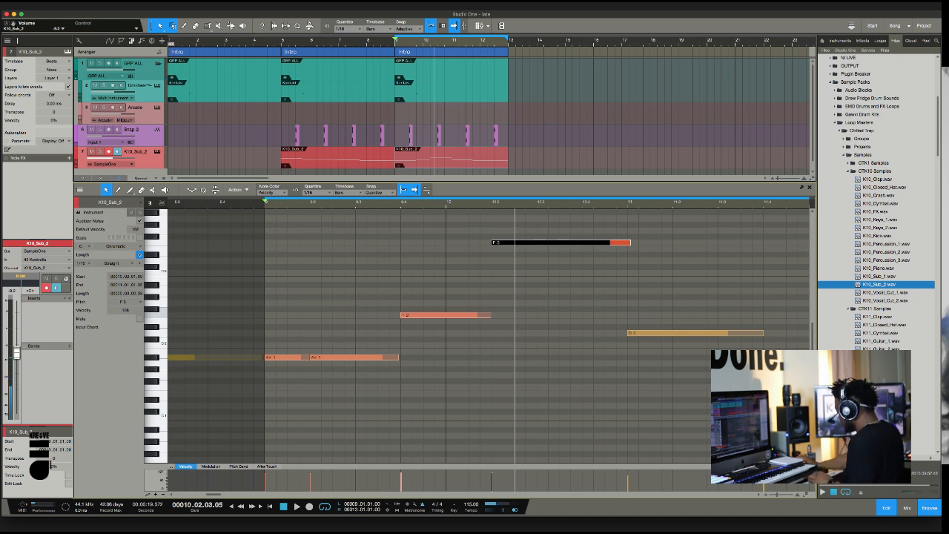
key("space")
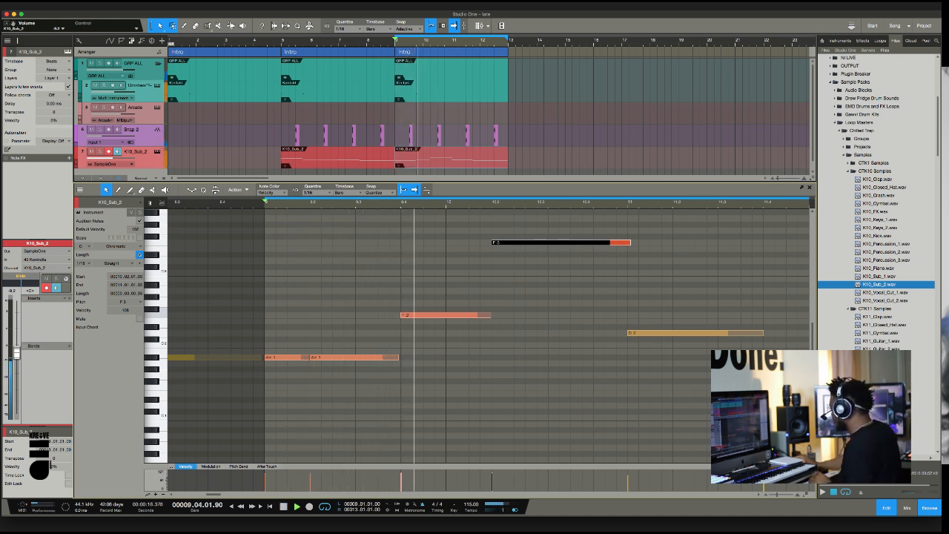
key("space")
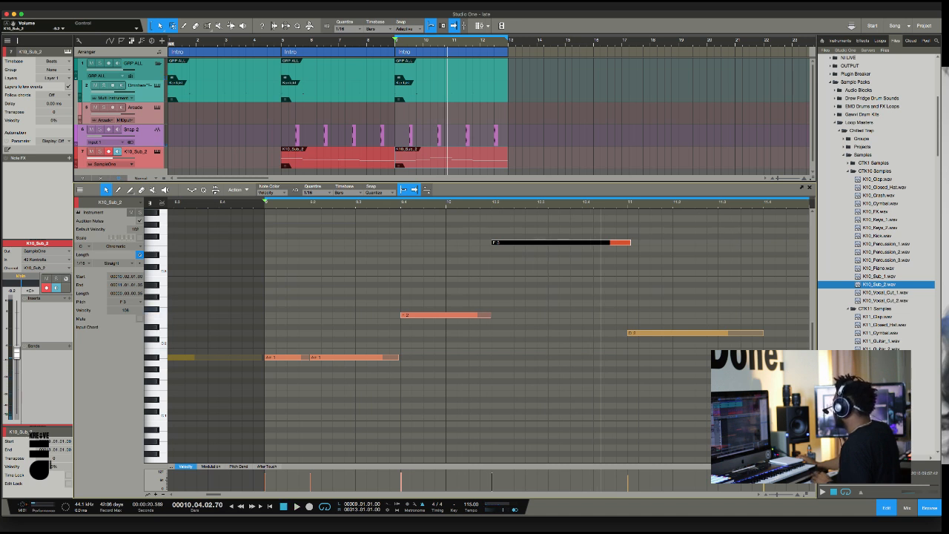
- Play back the bass loop and set SampleOne's pitch bend range to 24 for the K10_Sub_2 track
key("space")
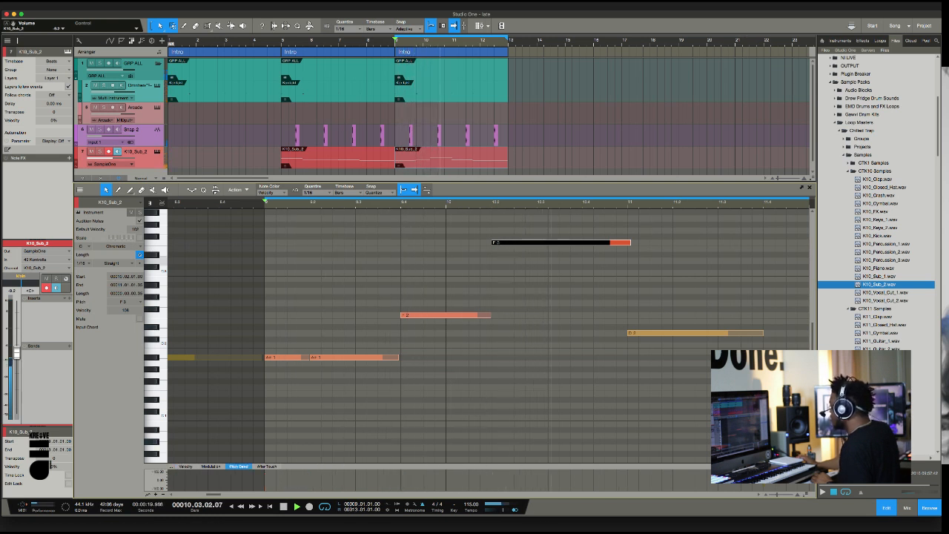
key("space")
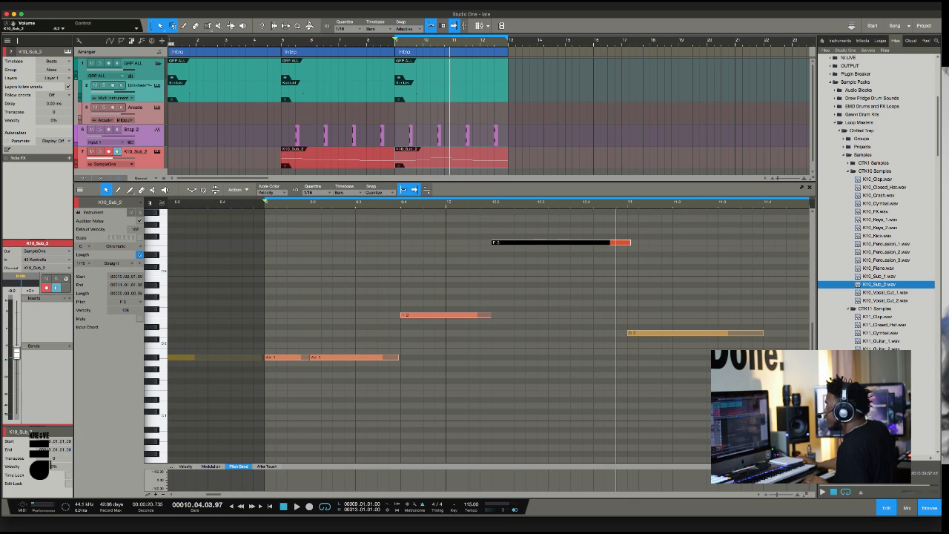
key("shift+F11")
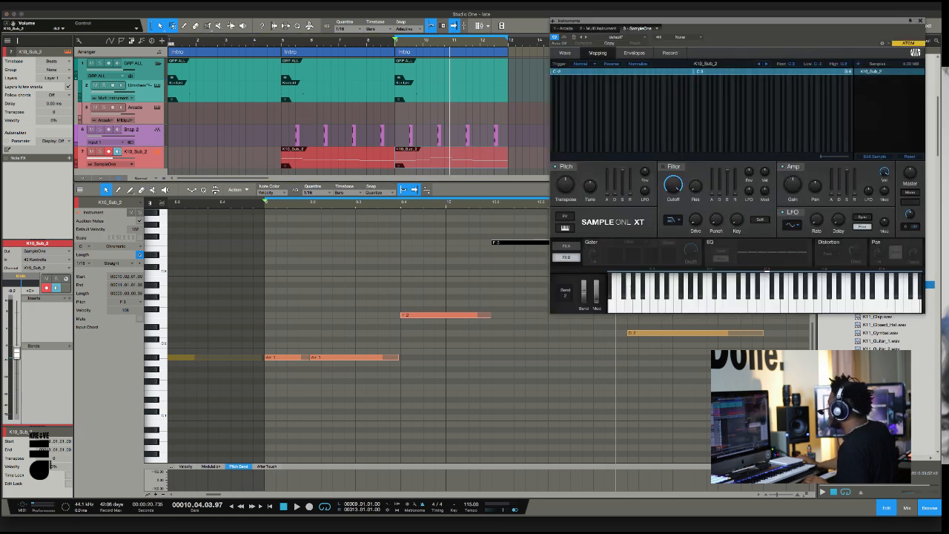
left_click_drag(712, 21, 372, 26)
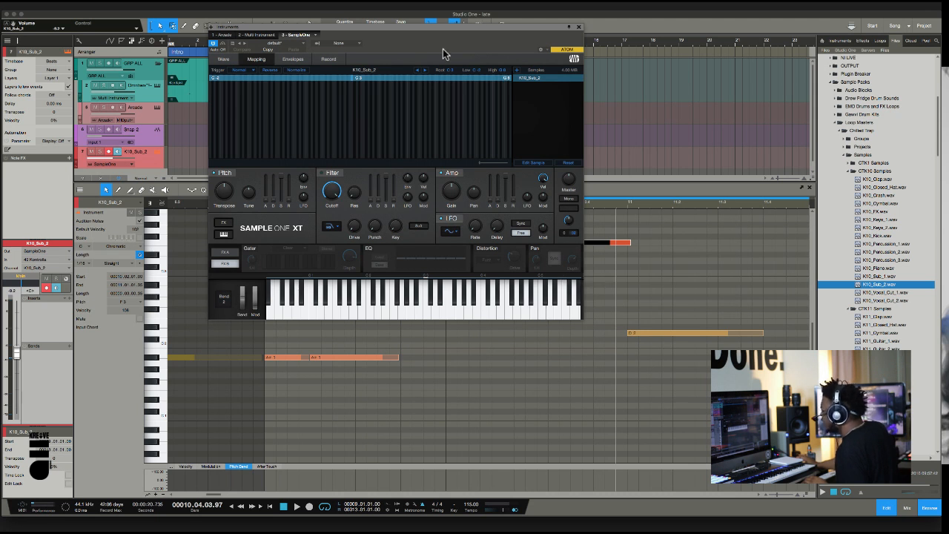
left_click_drag(224, 302, 223, 237)
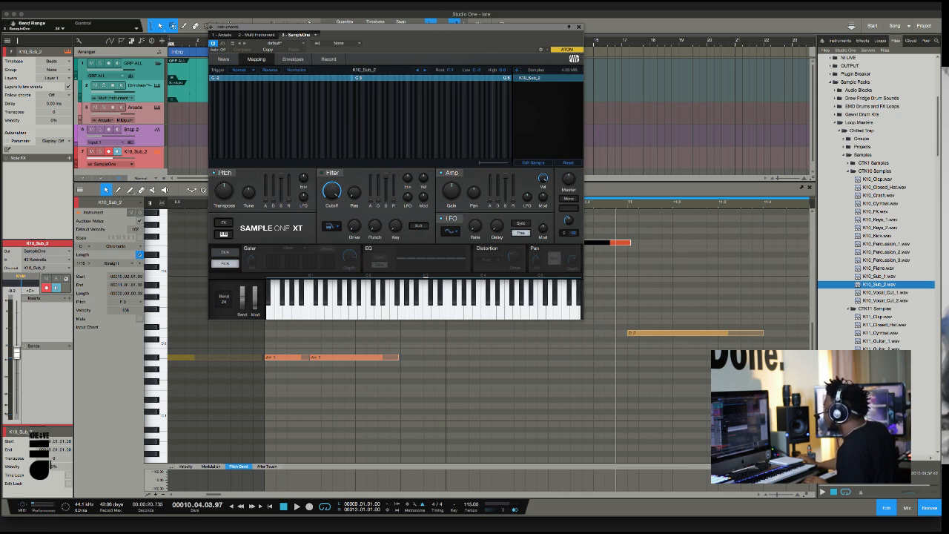
key("Escape")
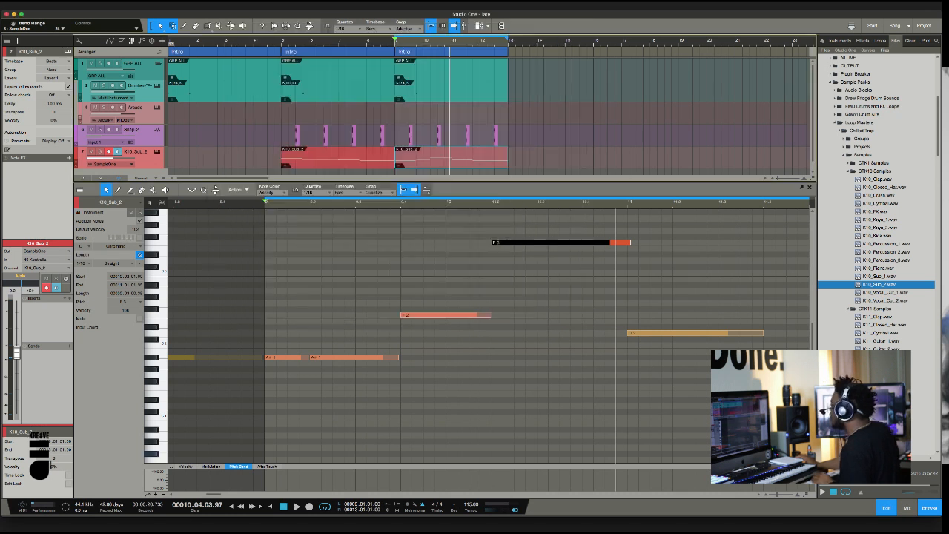
- Enlarge the pitch bend lane, draw a downward bend at the end of the F3 note leading into bar 11, and audition it
left_click_drag(718, 463, 719, 235)
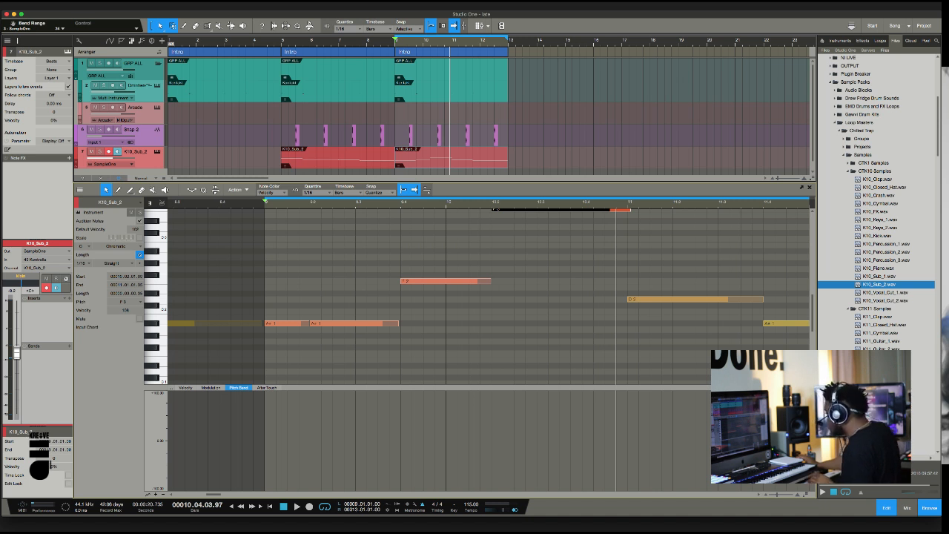
left_click(593, 447)
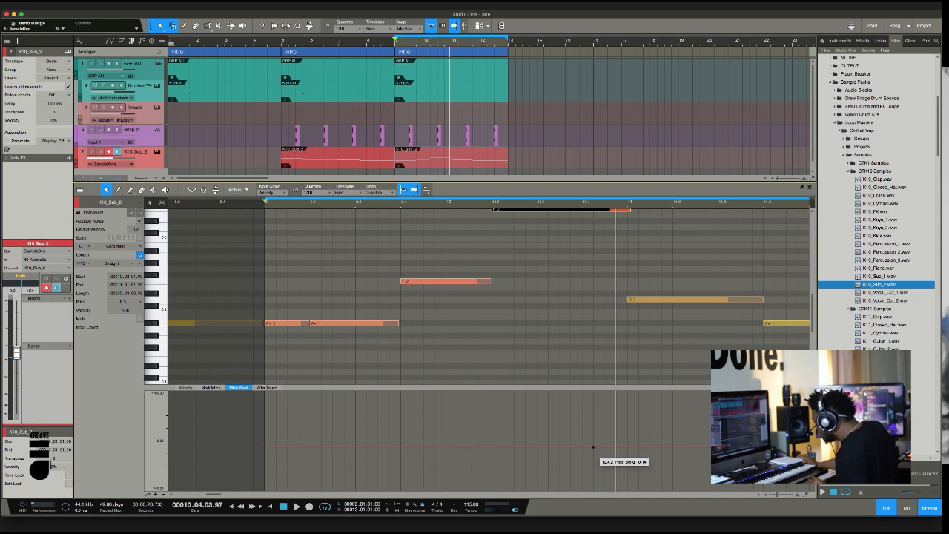
left_click_drag(593, 448, 593, 440)
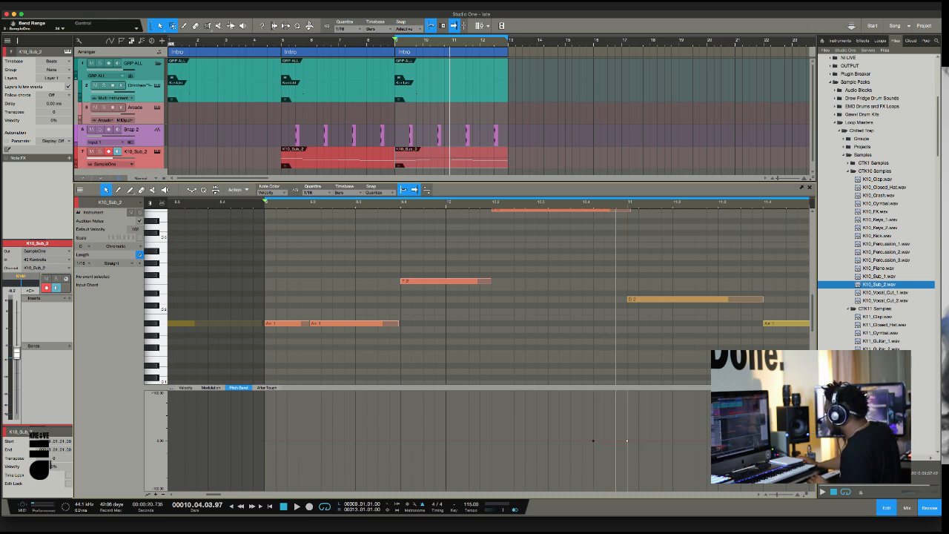
left_click_drag(626, 440, 626, 454)
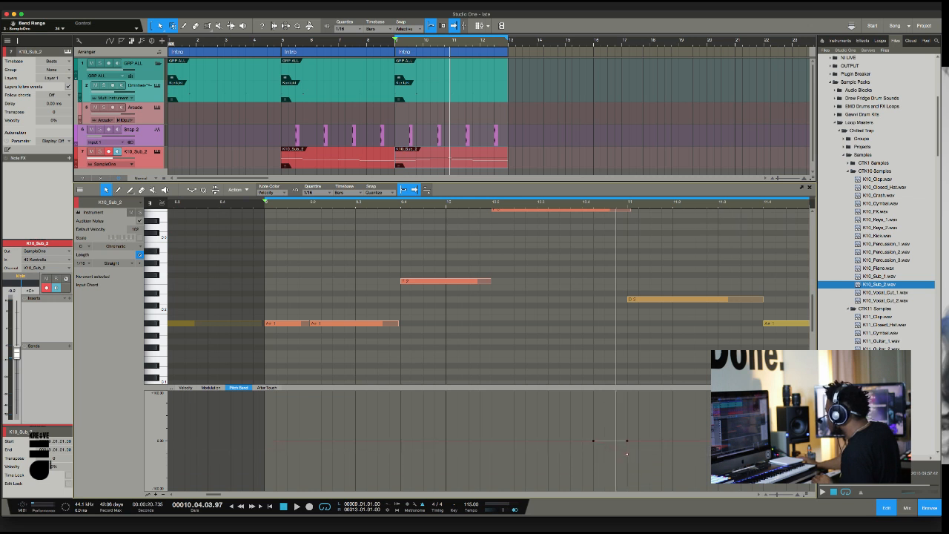
key("space")
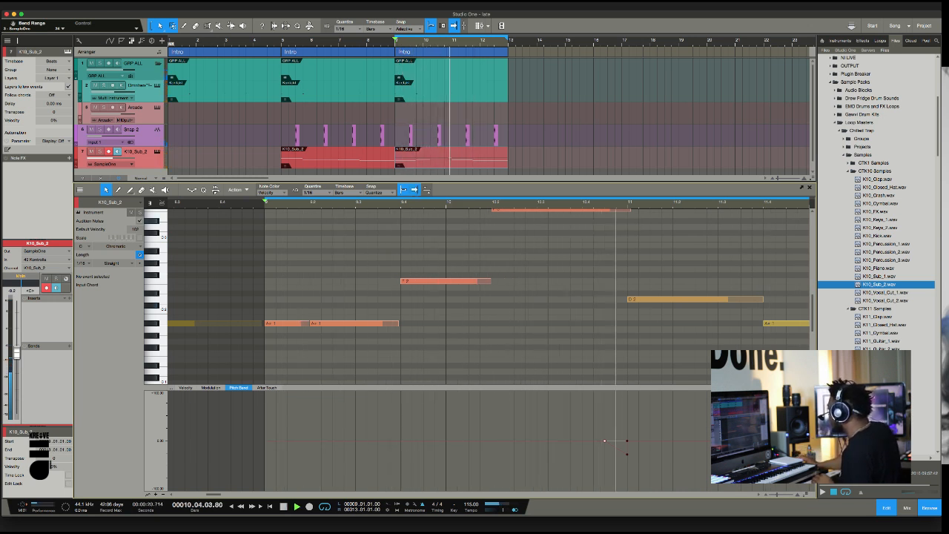
key("space")
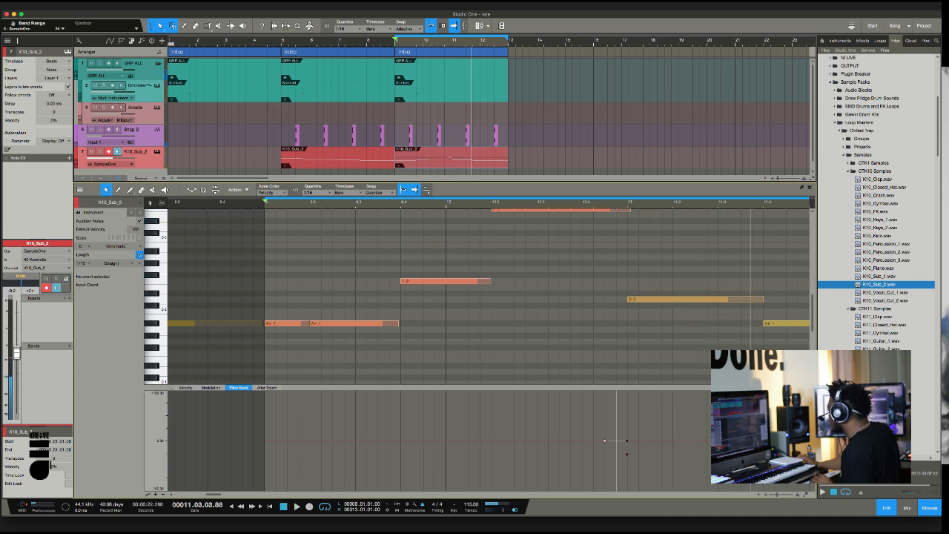
key("space")
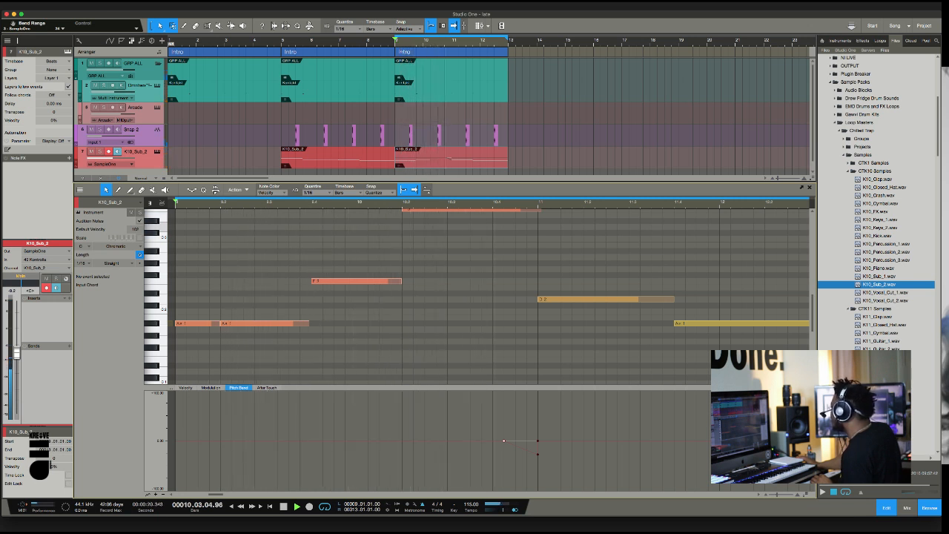
key("space")
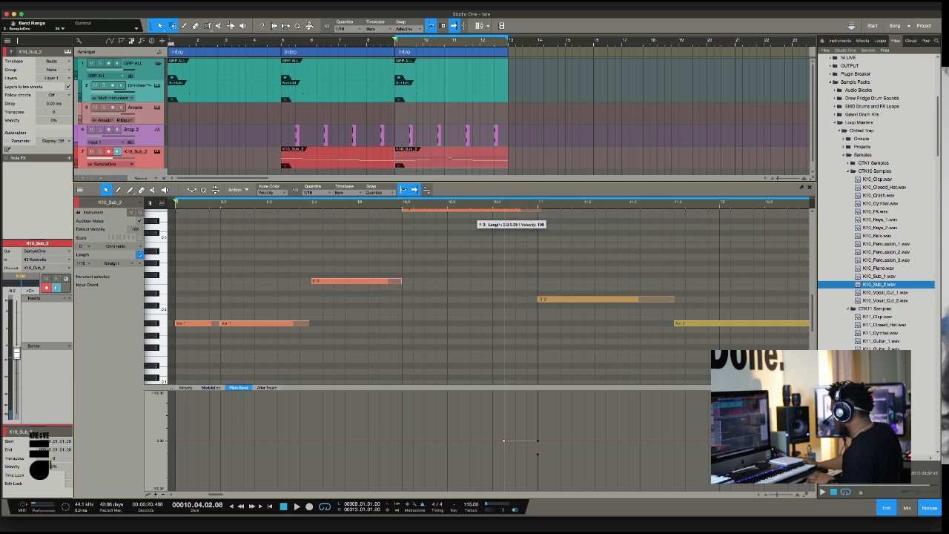
- Split the F3 note halfway through beat 3 of bar 10, lower its second part to F2, and audition the bass line
key("2")
left_click(470, 211)
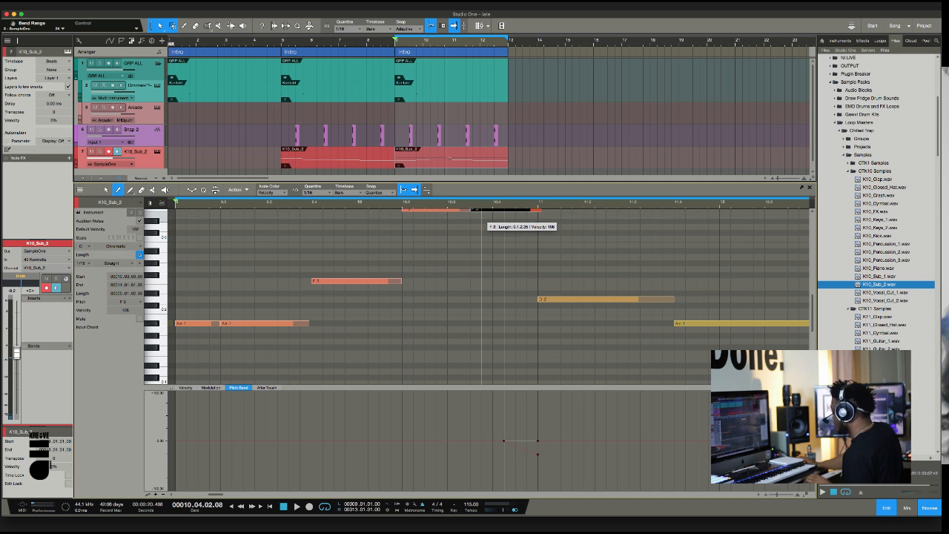
key("1")
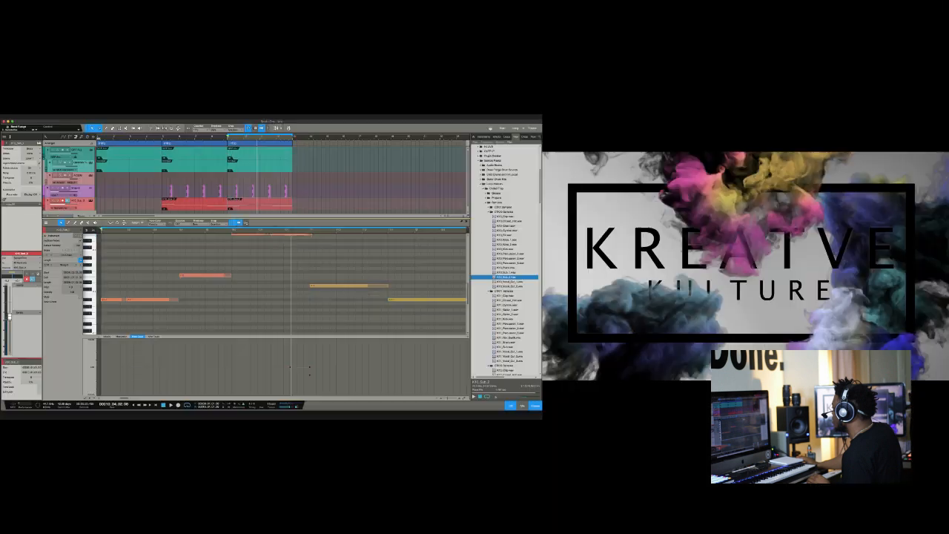
left_click_drag(506, 209, 505, 250)
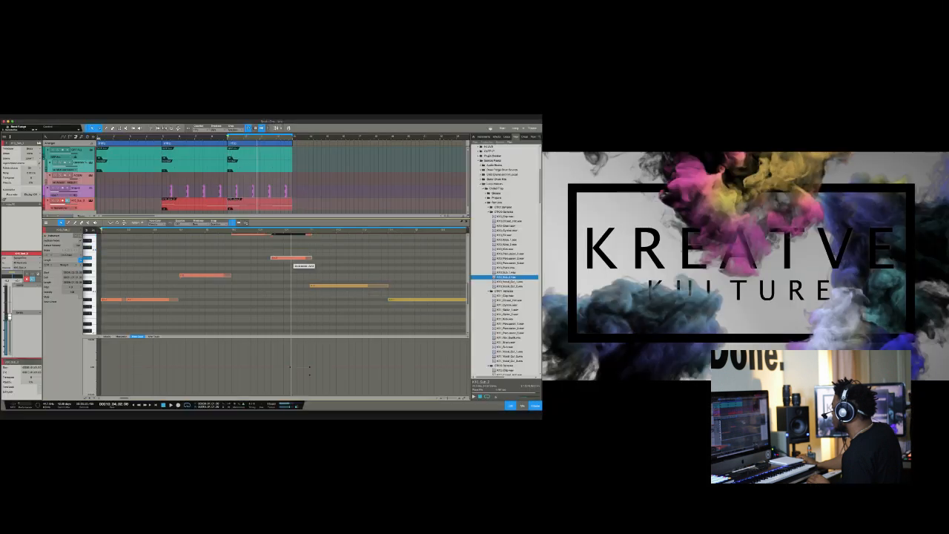
left_click_drag(290, 257, 291, 265)
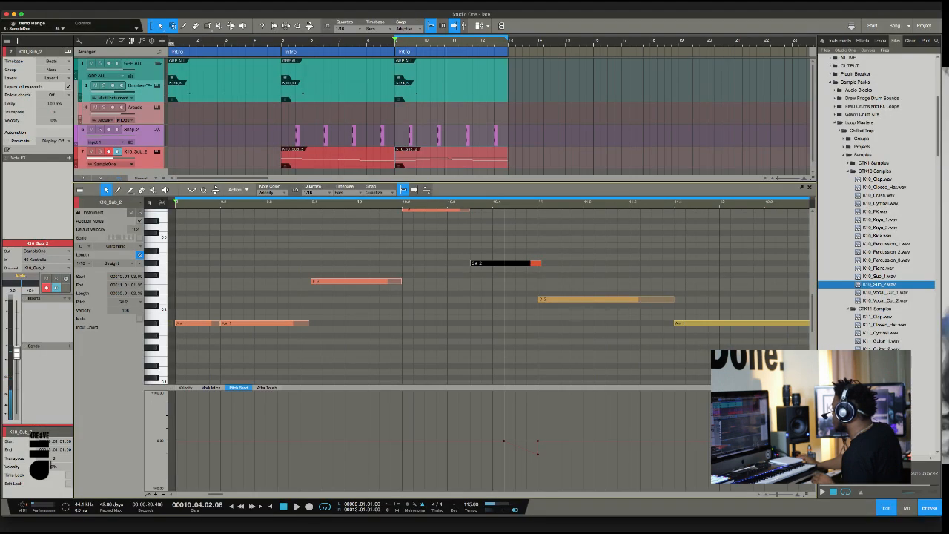
key("space")
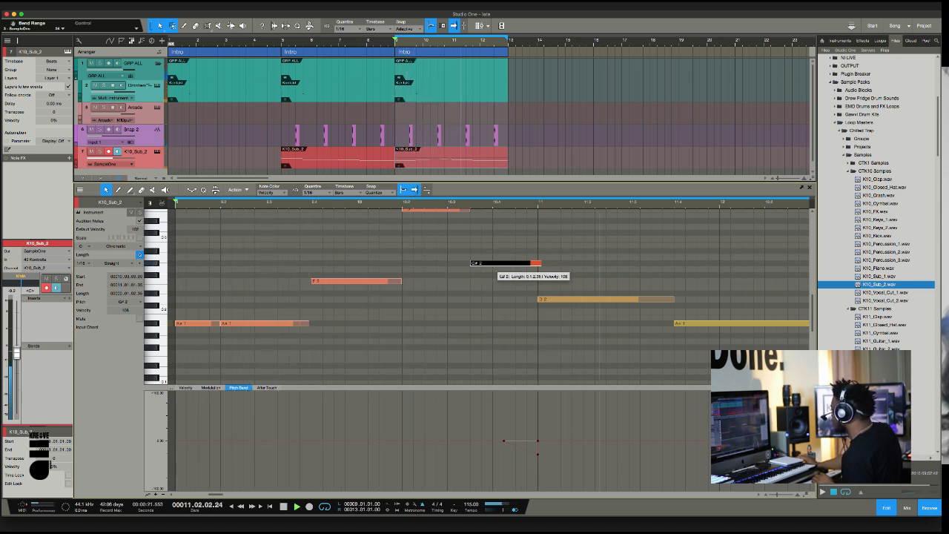
key("space")
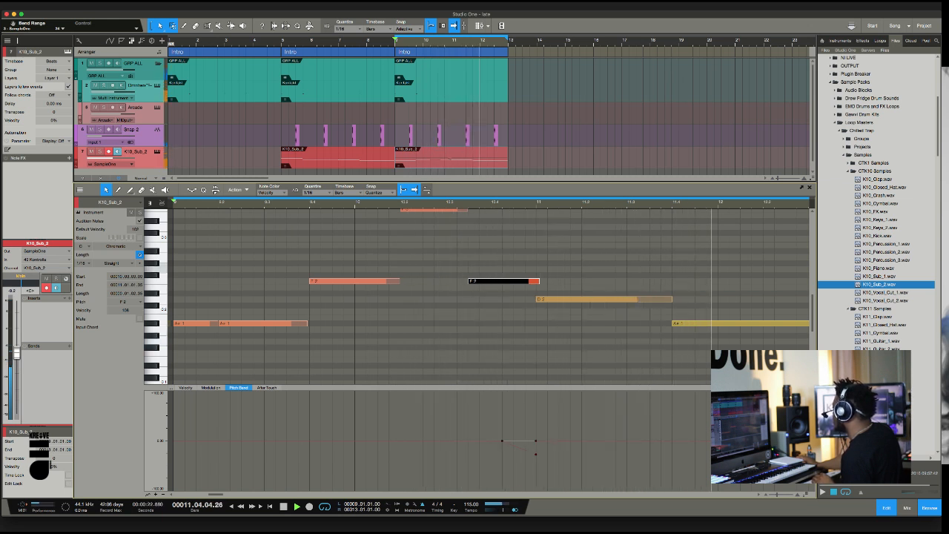
key("space")
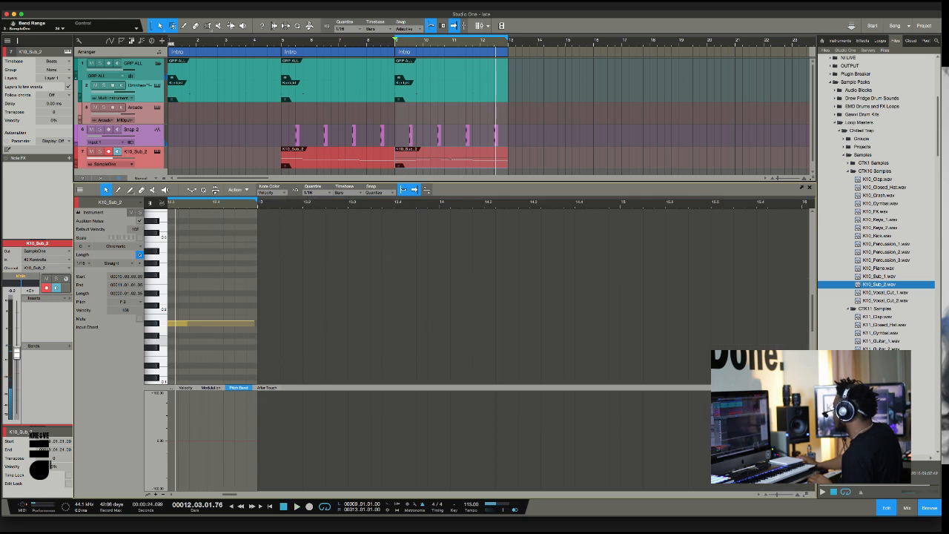
- Split the closing A#1 note in bar 12 at beat 2, halfway through beat 3, and at beat 4 while auditioning the loop
scroll(474, 296, "left", 5)
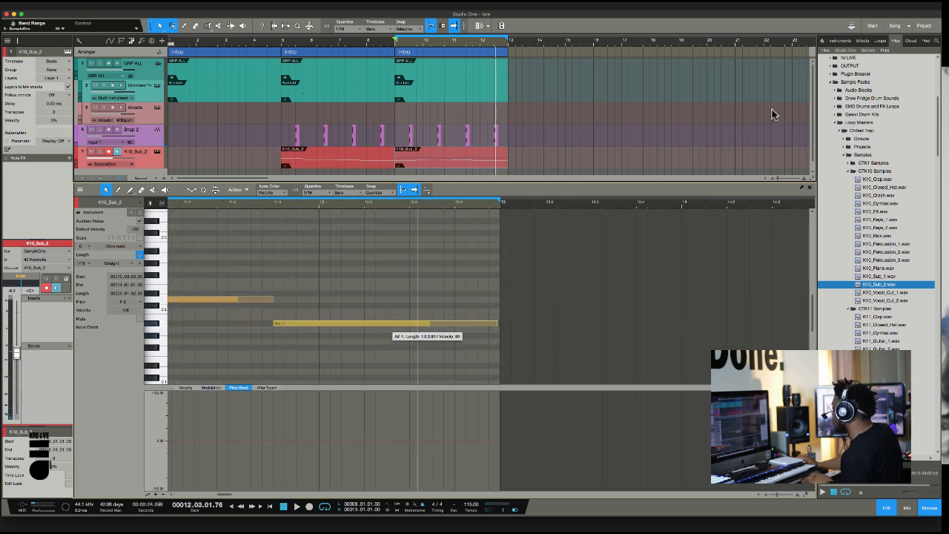
key("2")
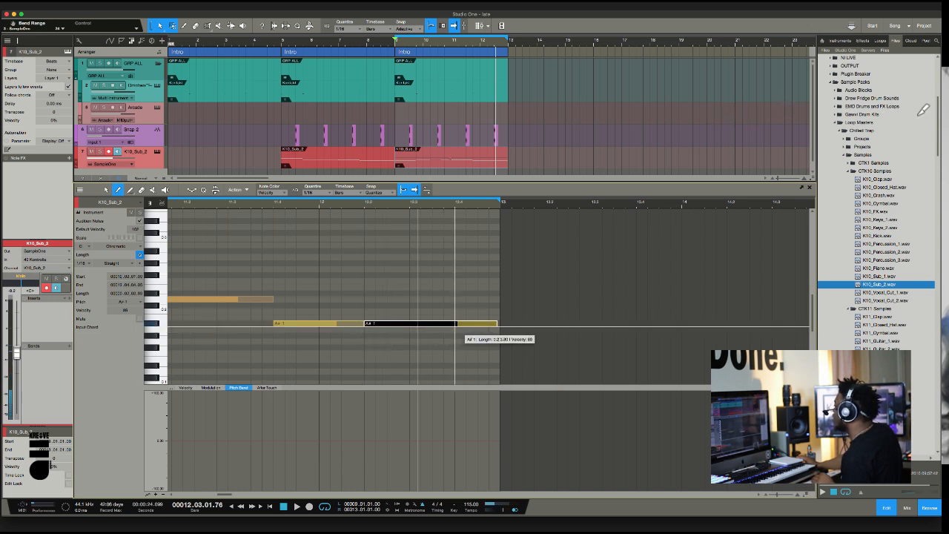
key("space")
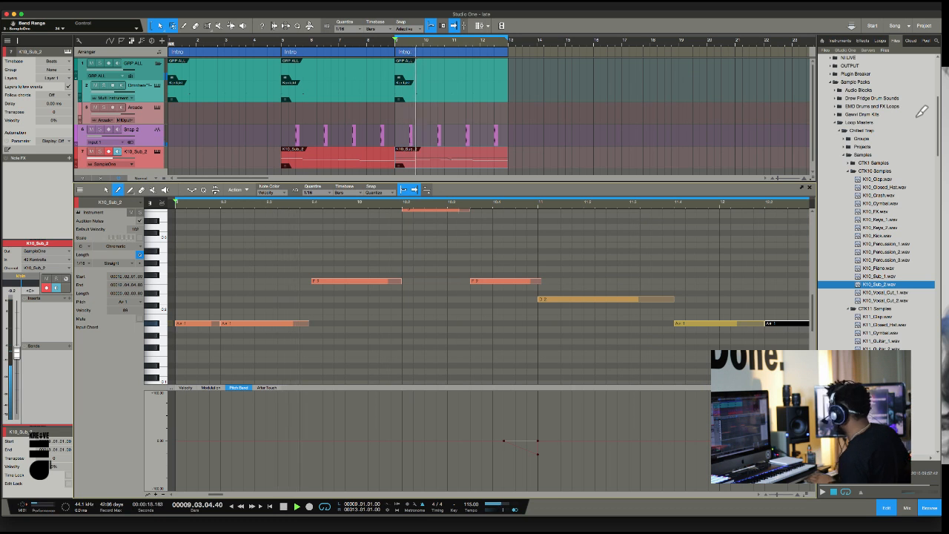
key("w")
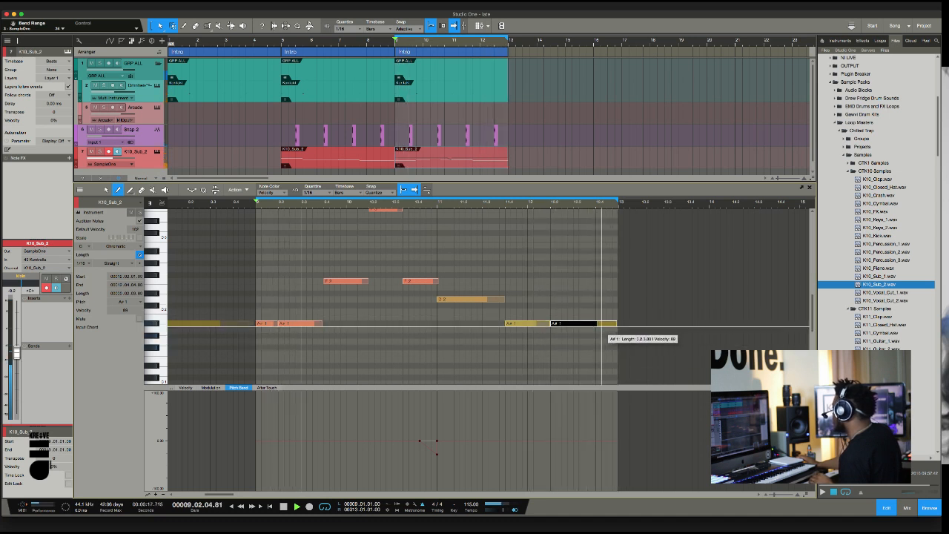
left_click(602, 323)
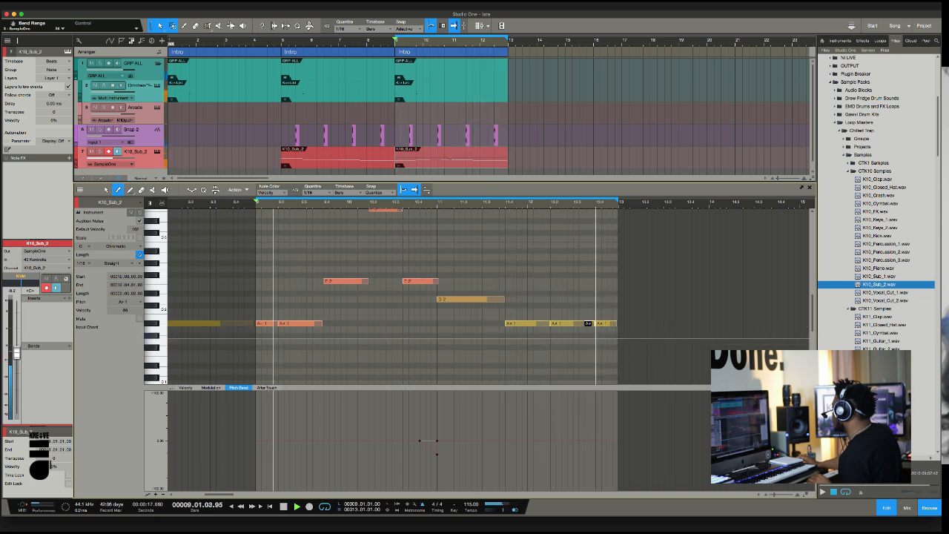
key("w")
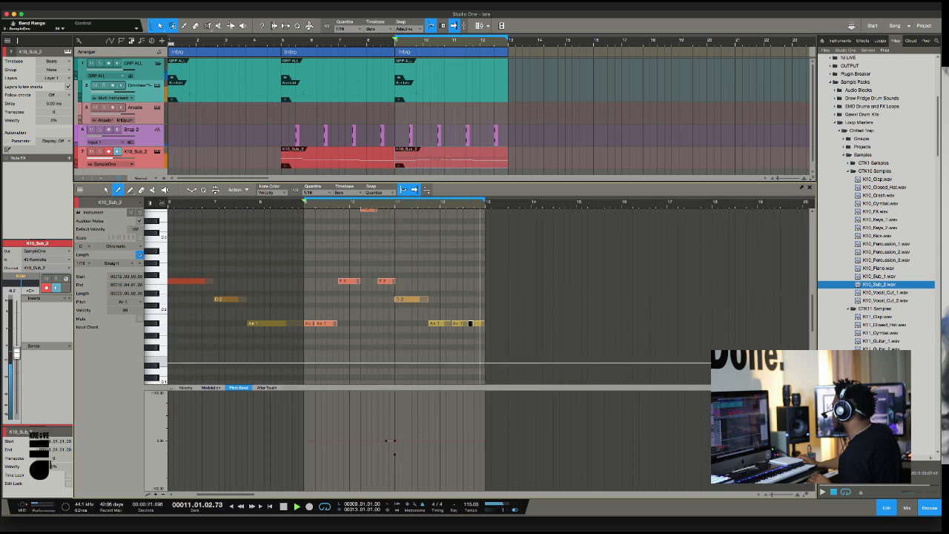
key("a")
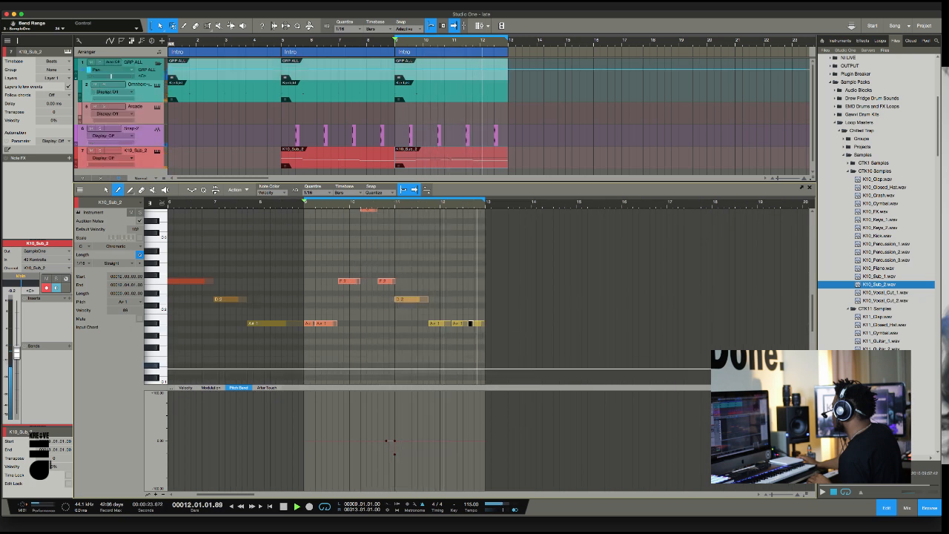
key("1")
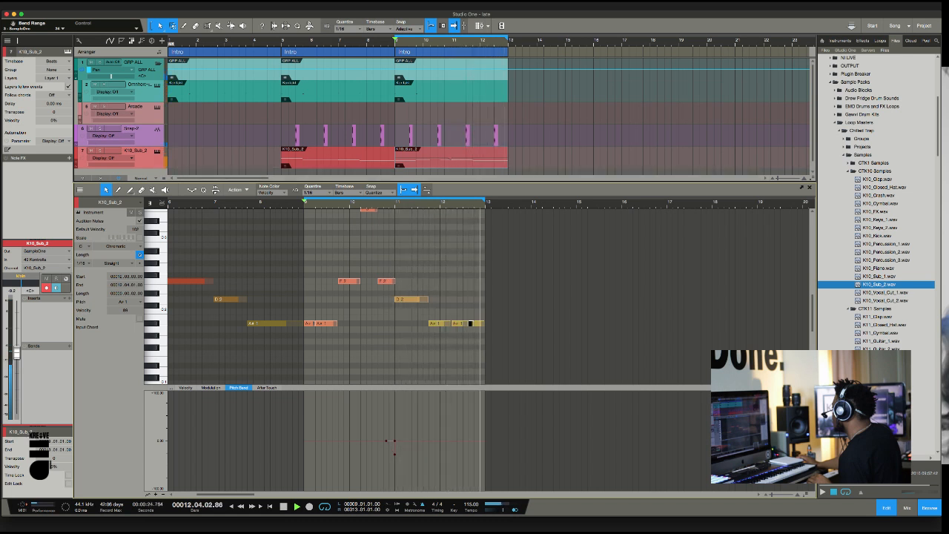
- Duplicate the third Intro section to bar 13 and delete the K10_Sub_2 part from the copy
left_click(451, 52)
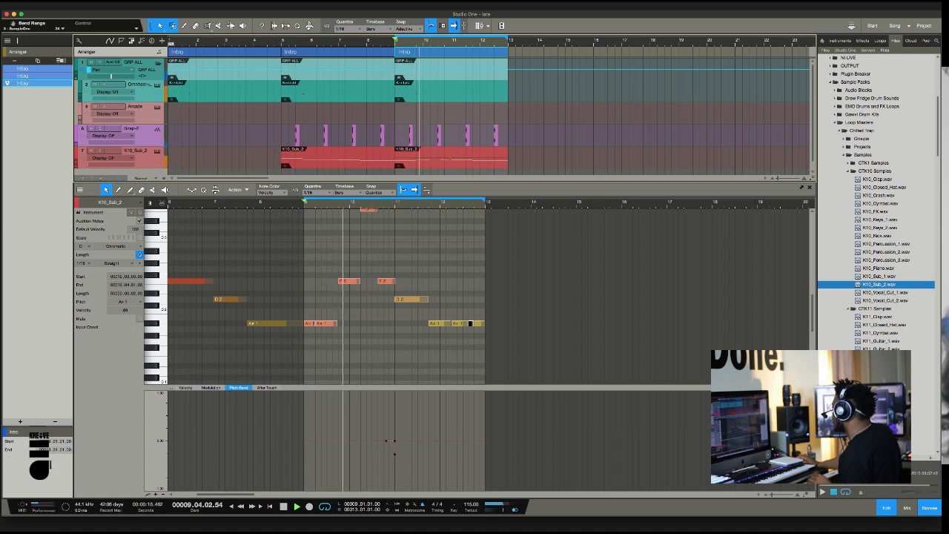
key("super+d")
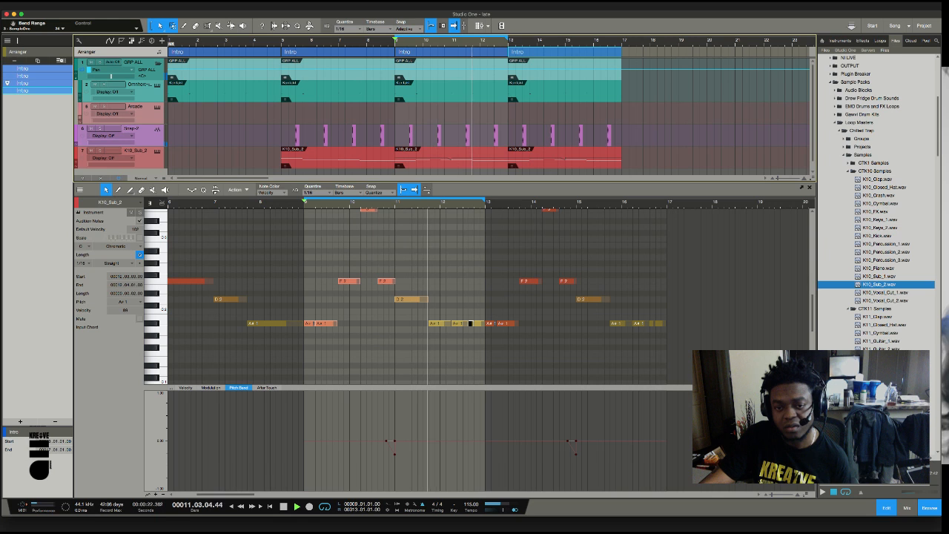
left_click(565, 166)
key("Delete")
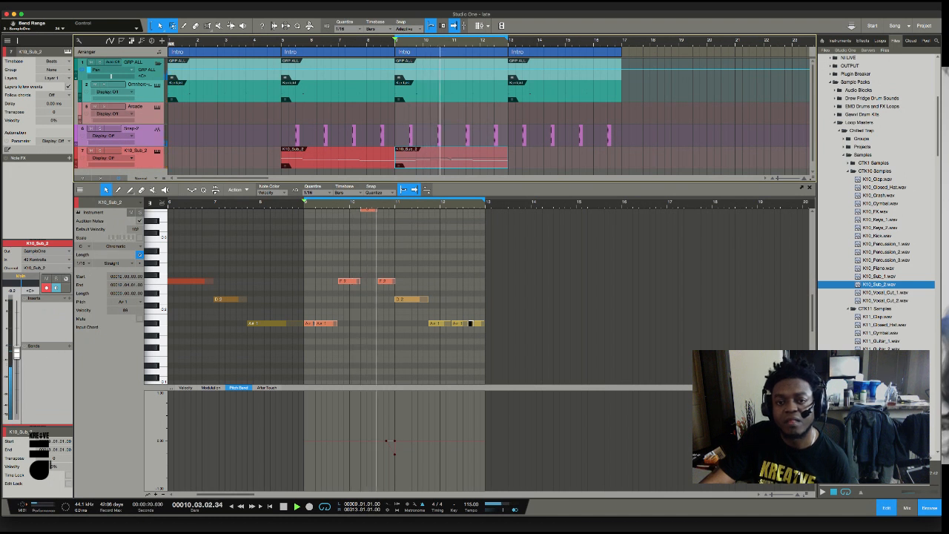
- Set the loop range to bars 13 to 17 and hide the track automation
left_click_drag(509, 38, 623, 38)
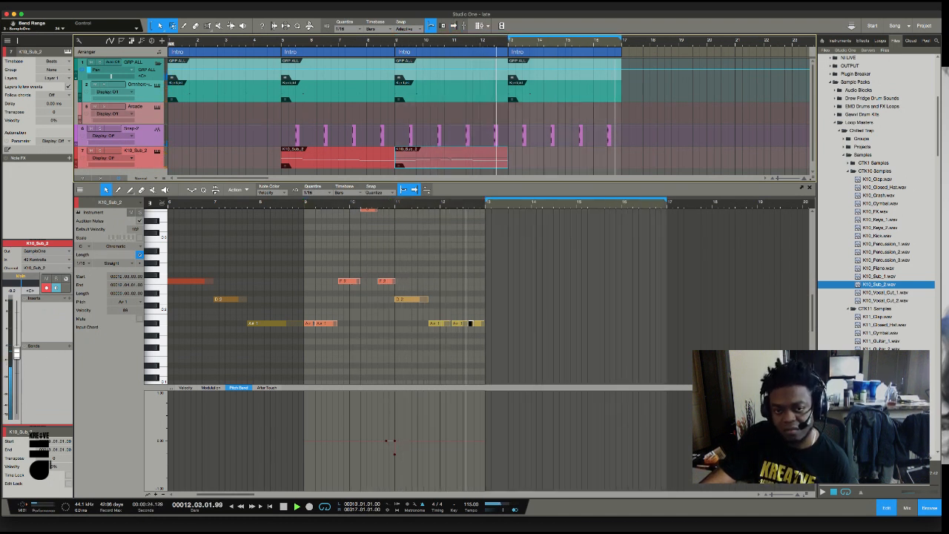
key("a")
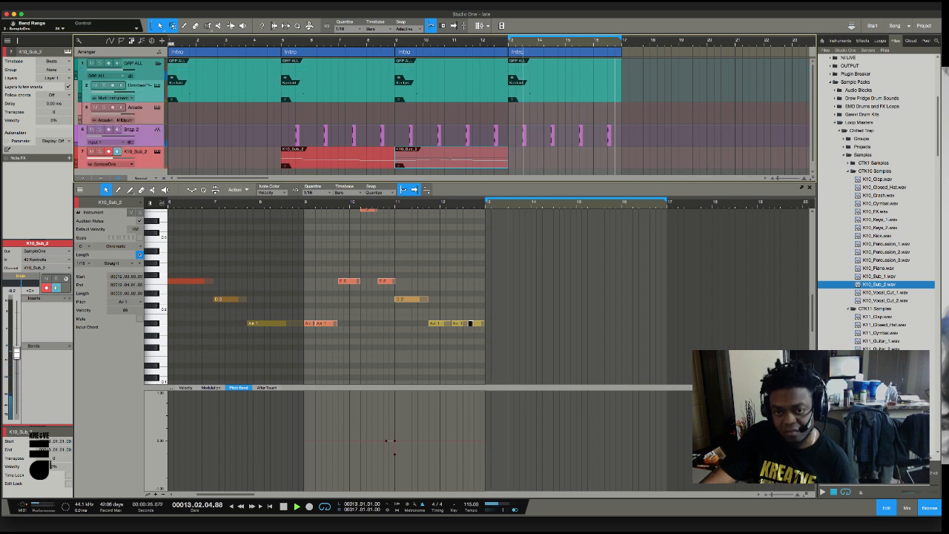
key("w")
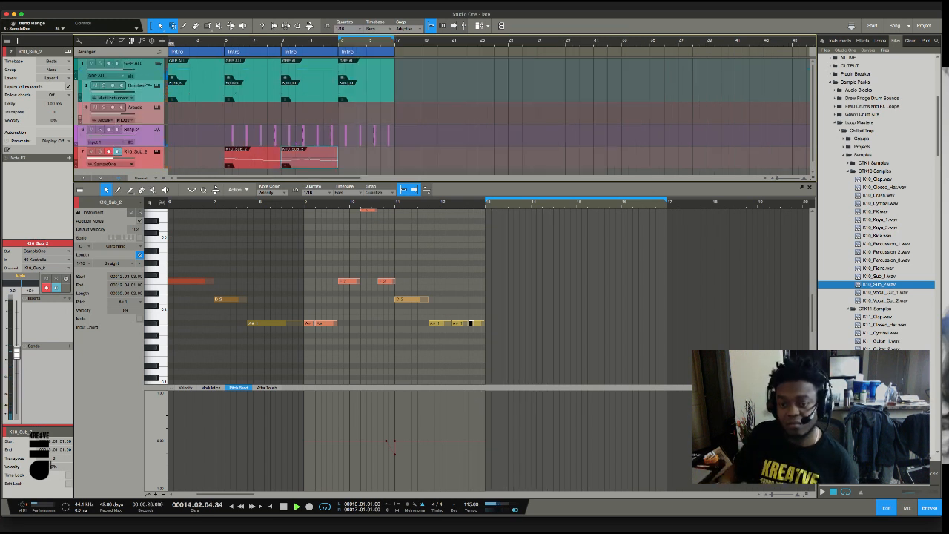
- Set the loop range to bars 17 to 21 and duplicate the fourth Intro section to bar 17
key("e")
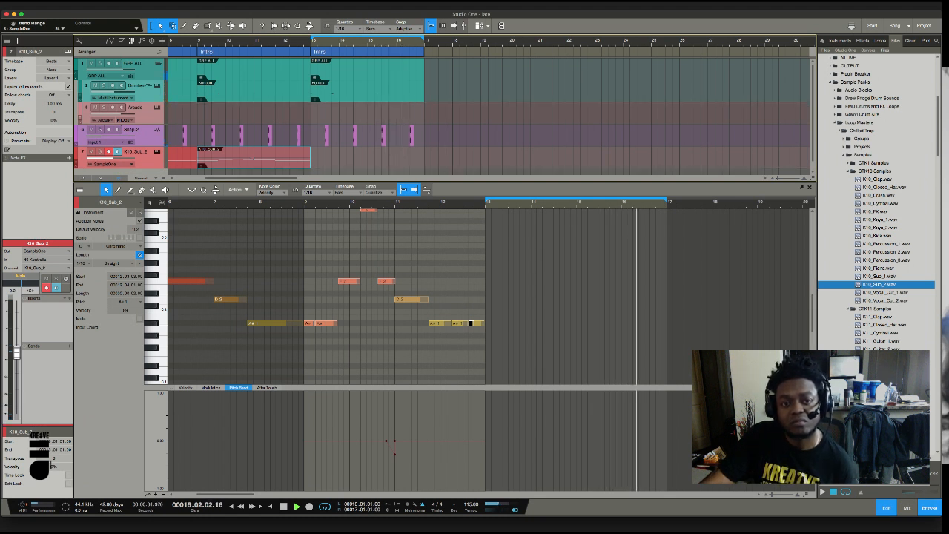
left_click_drag(424, 38, 539, 39)
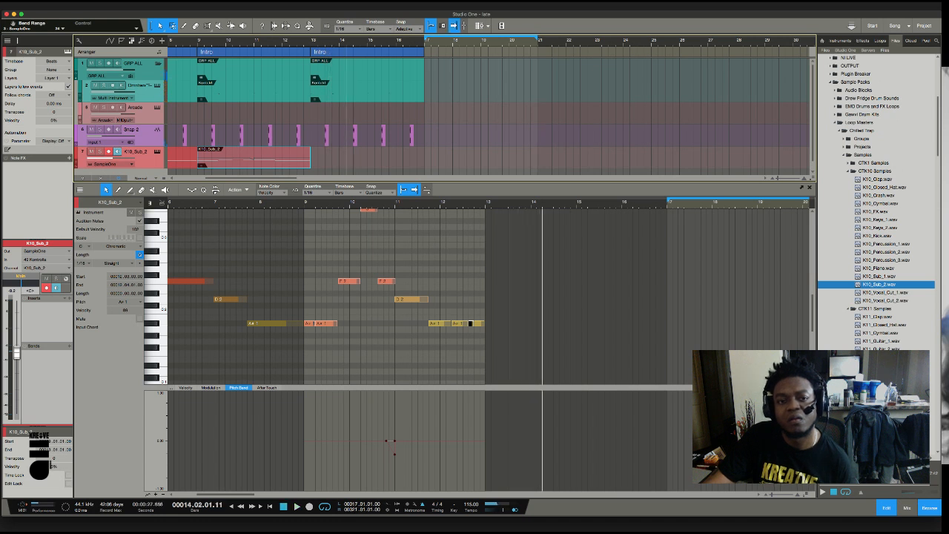
left_click(367, 51)
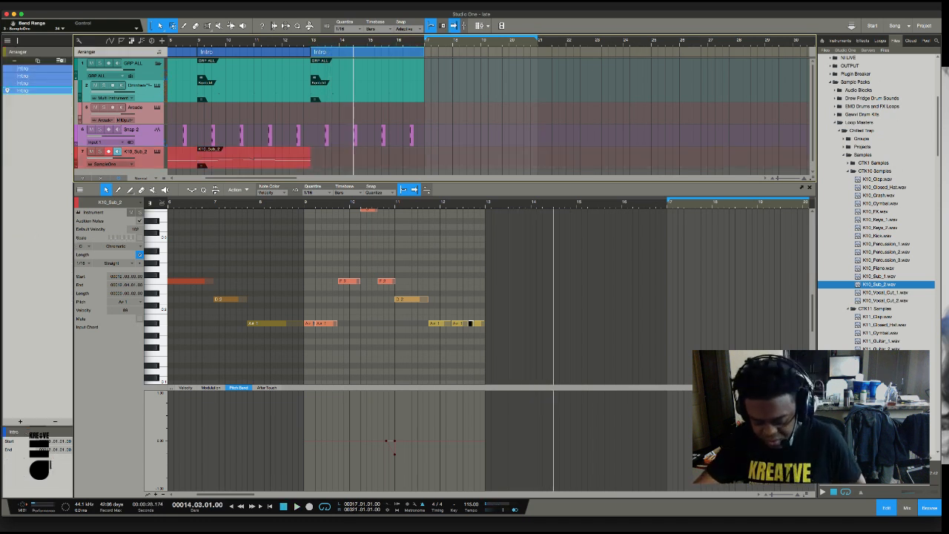
key("d")
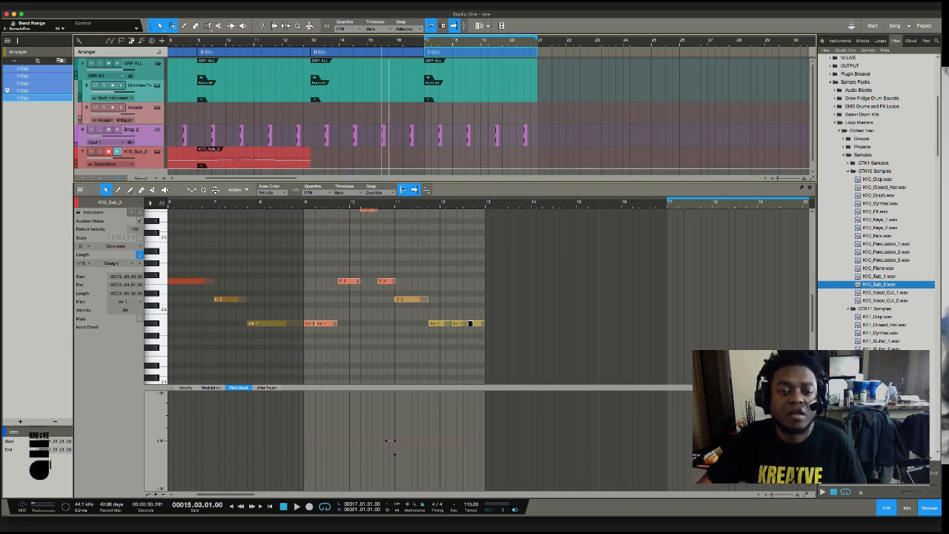
- Inspect the Snap-2 hit in bar 15 and the K10_Sub_2 part at bar 5 in the editor while auditioning
left_click(383, 135)
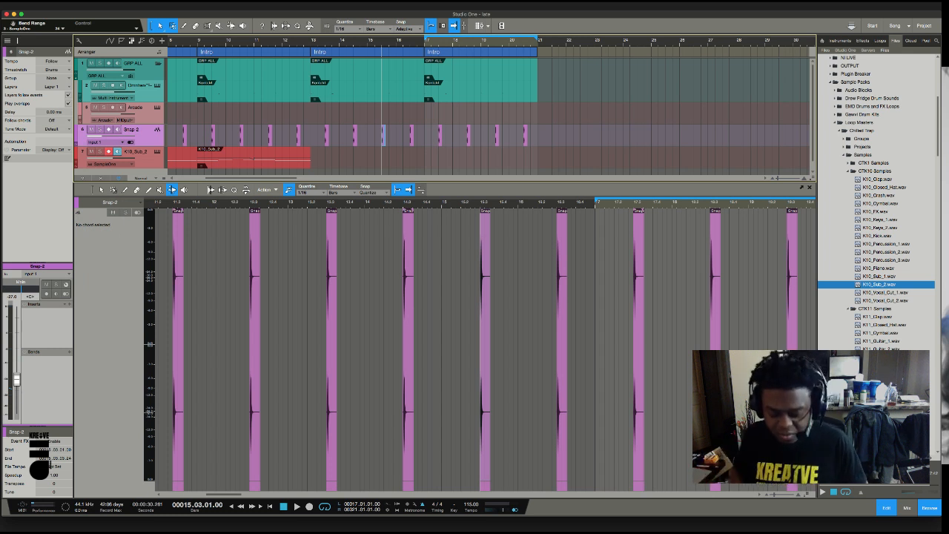
key("space")
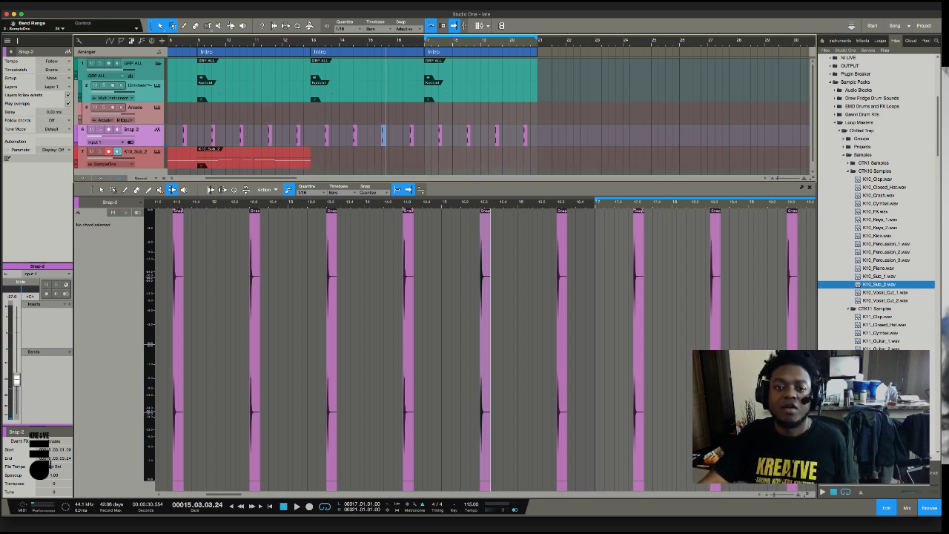
scroll(489, 112, "left", 5)
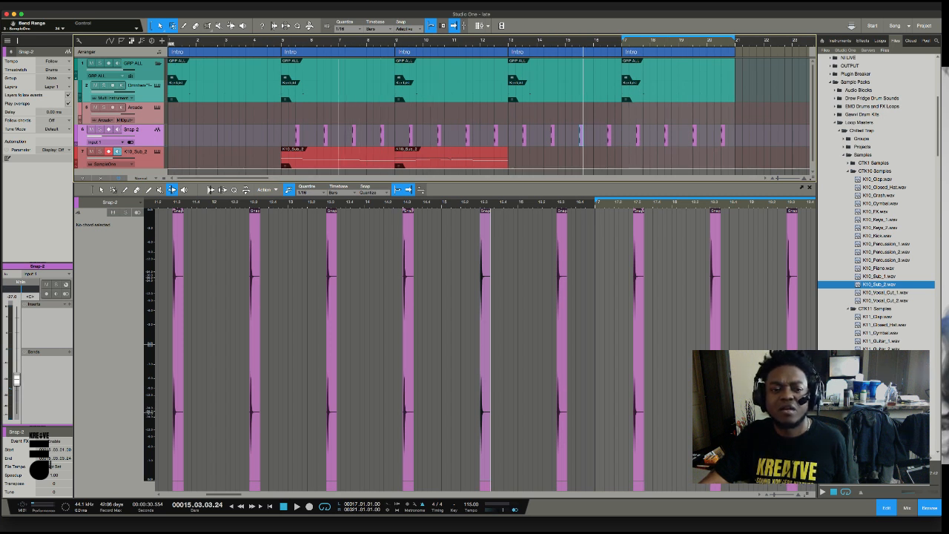
left_click(338, 158)
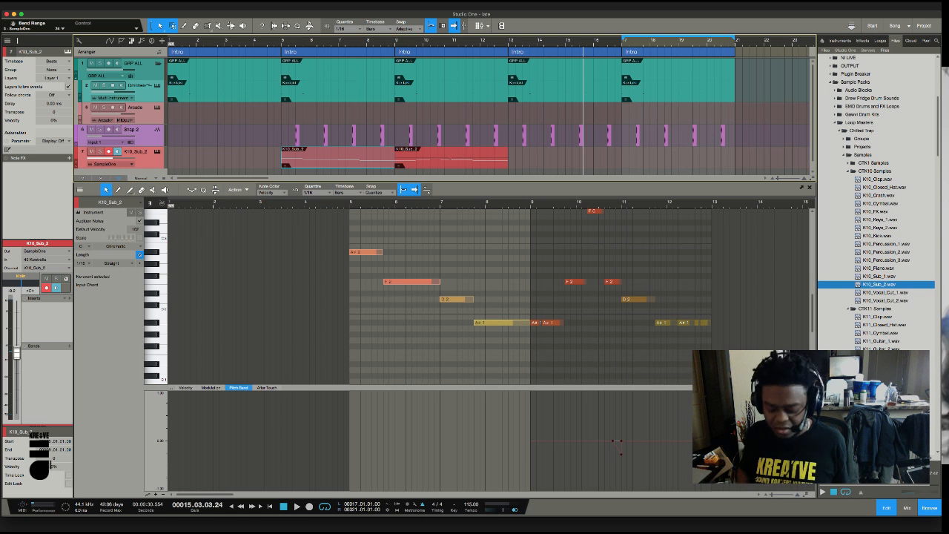
key("space")
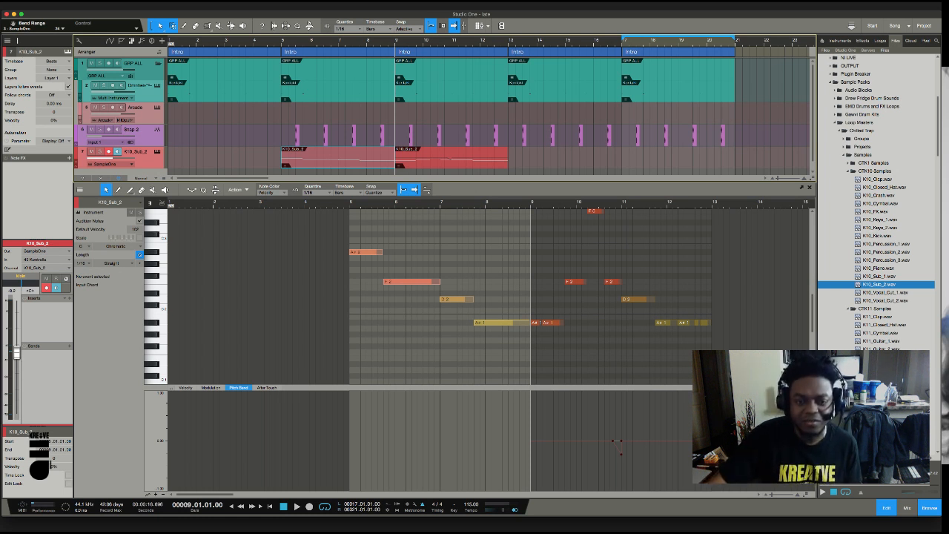
- Play the duplicated Intro section from the start of bar 17
scroll(445, 111, "down", 1)
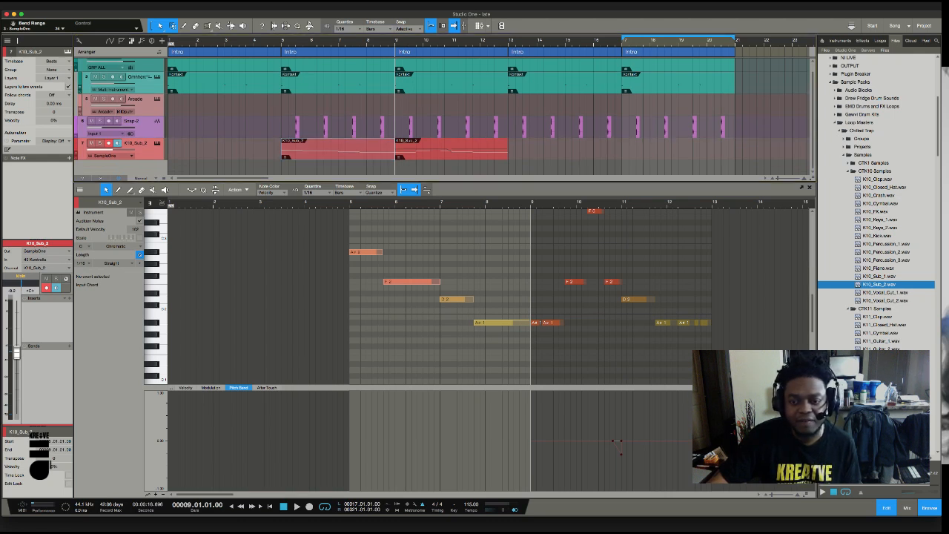
left_click(622, 42)
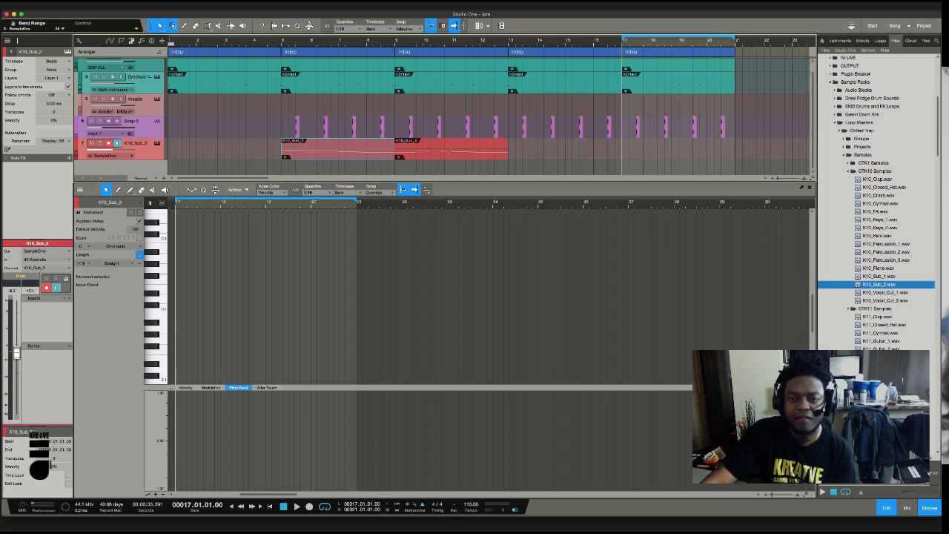
key("space")
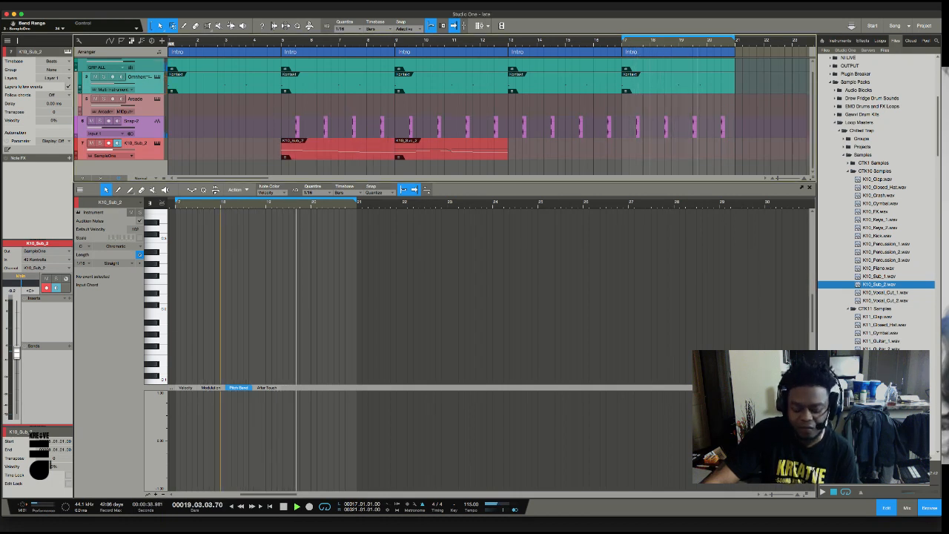
- Show the mixer, search the effects for "reve", and add Room Reverb as a send on the Snap-2 channel
key("F3")
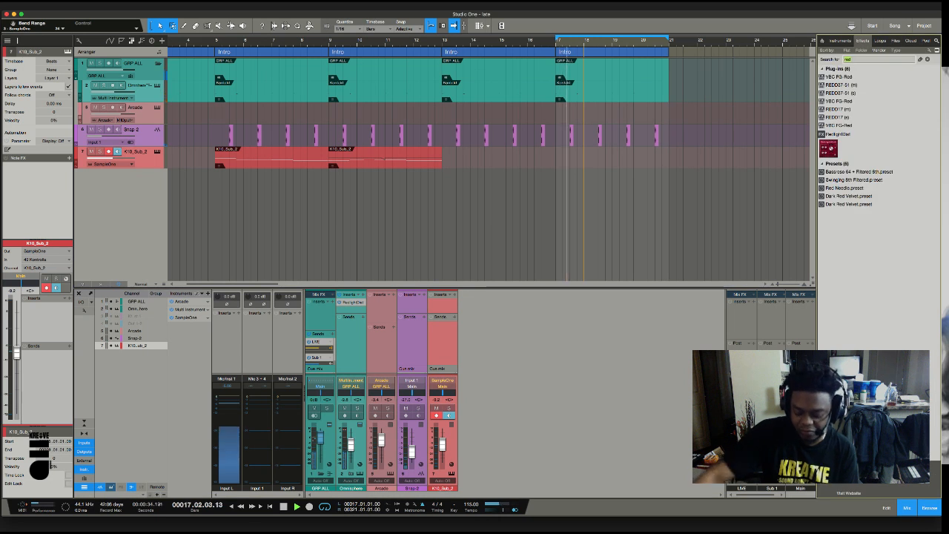
type("reve")
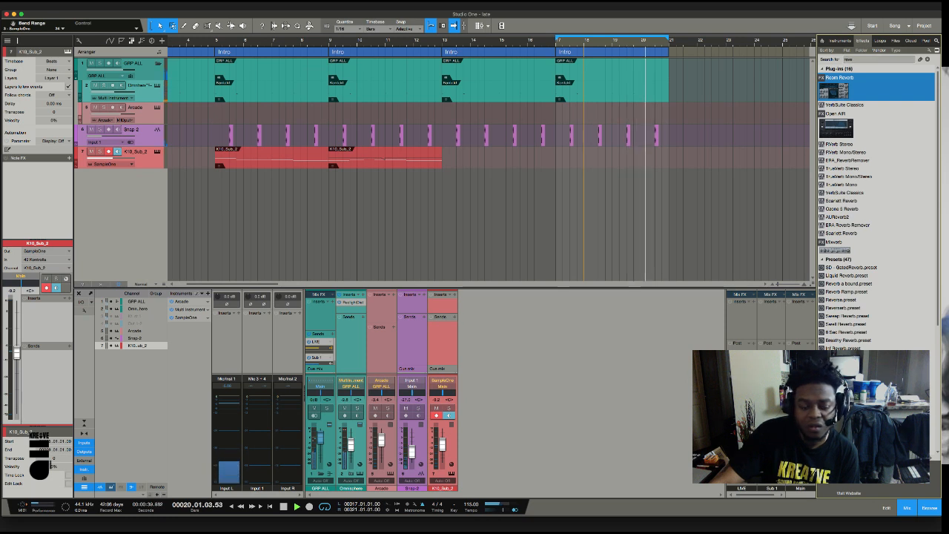
left_click_drag(839, 77, 415, 315)
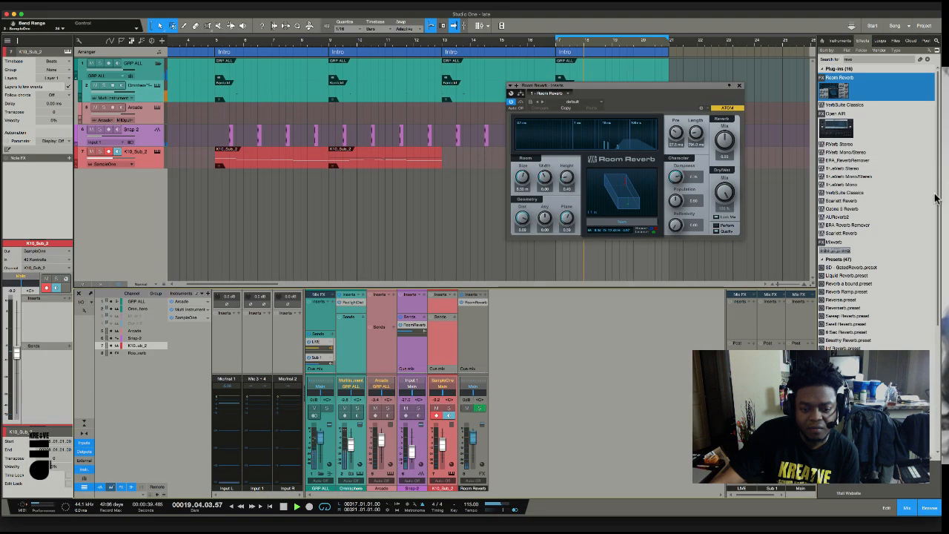
- Shrink the sends area in the Snap-2 mixer channel and close the Room Reverb window
left_click_drag(411, 365, 411, 338)
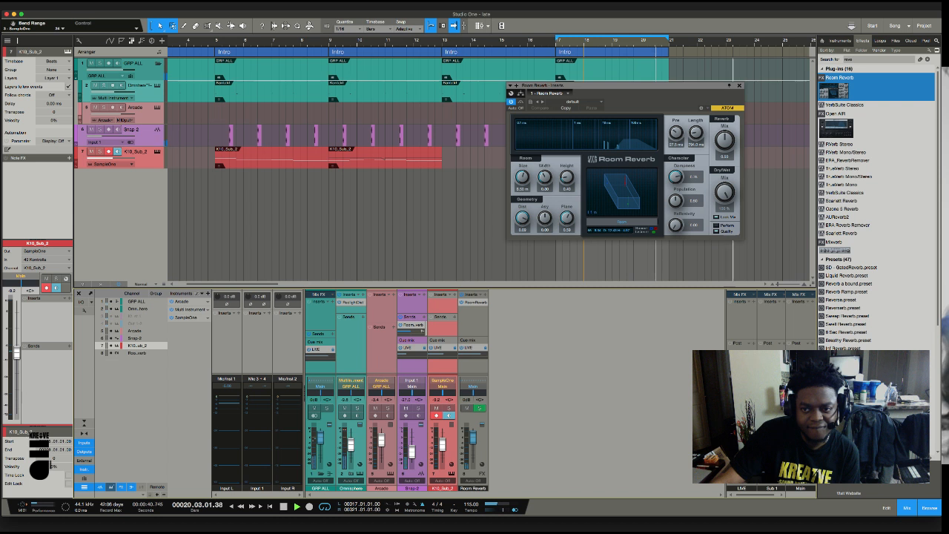
left_click_drag(623, 85, 412, 138)
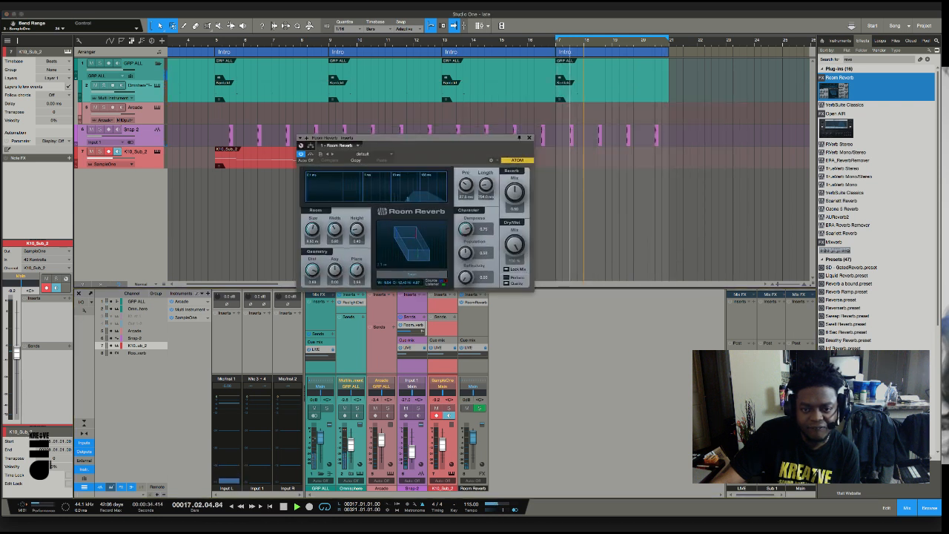
left_click(529, 137)
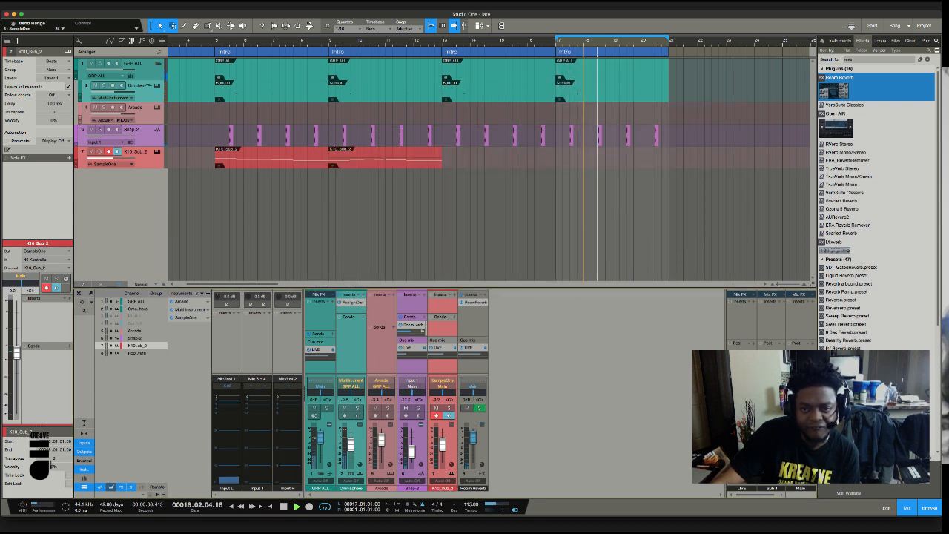
- Duplicate the last Intro section of the arranger track and extend the loop range to bar 25
scroll(583, 177, "right", 2)
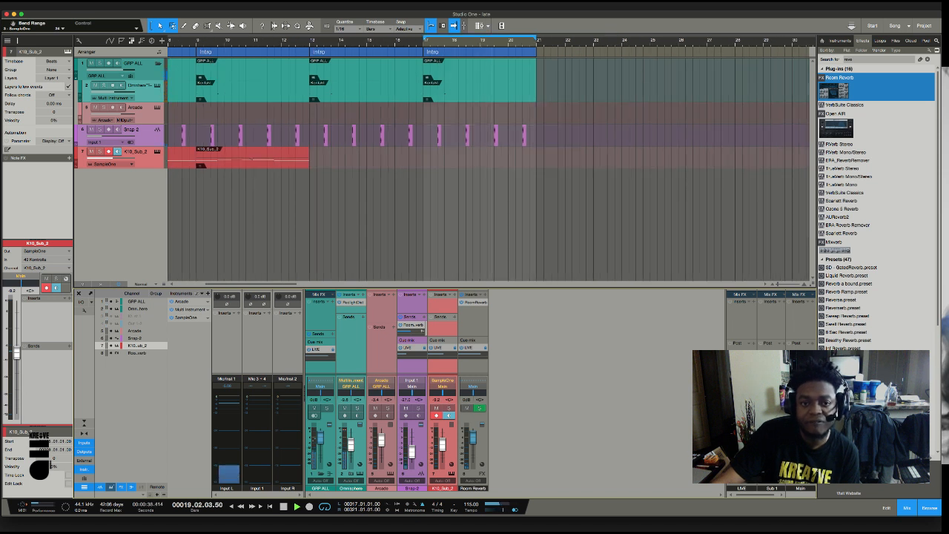
left_click(480, 52)
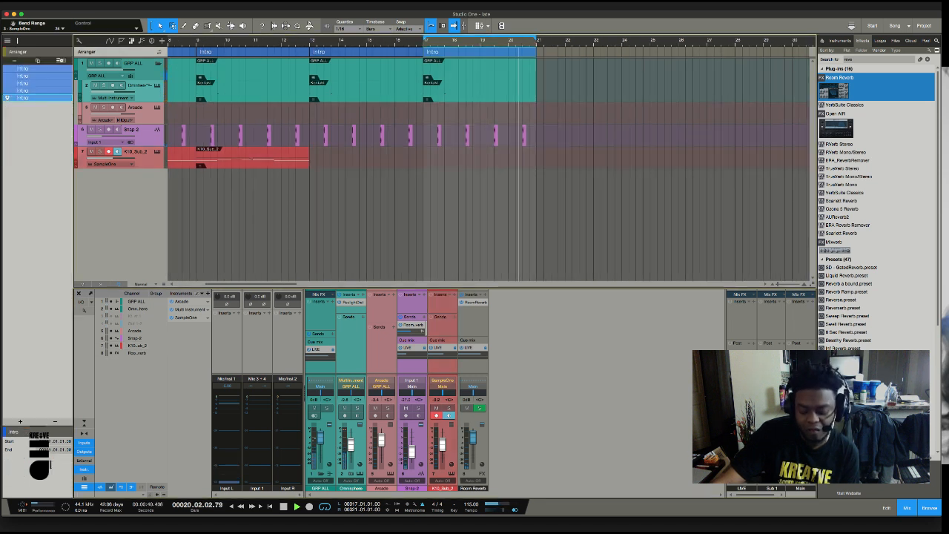
key("d")
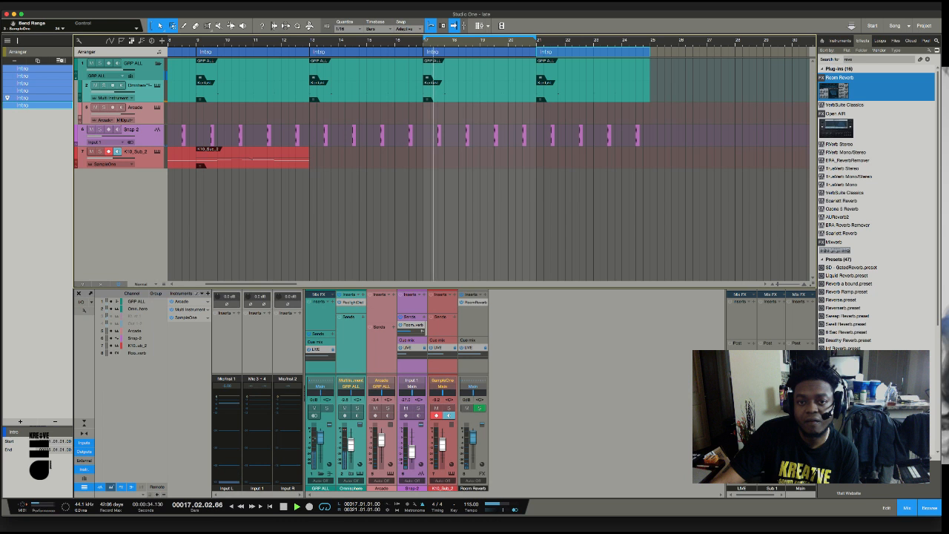
left_click_drag(535, 37, 650, 38)
- Delete the last snap event, in bar 24, from the Snap-2 track
left_click_drag(649, 134, 623, 134)
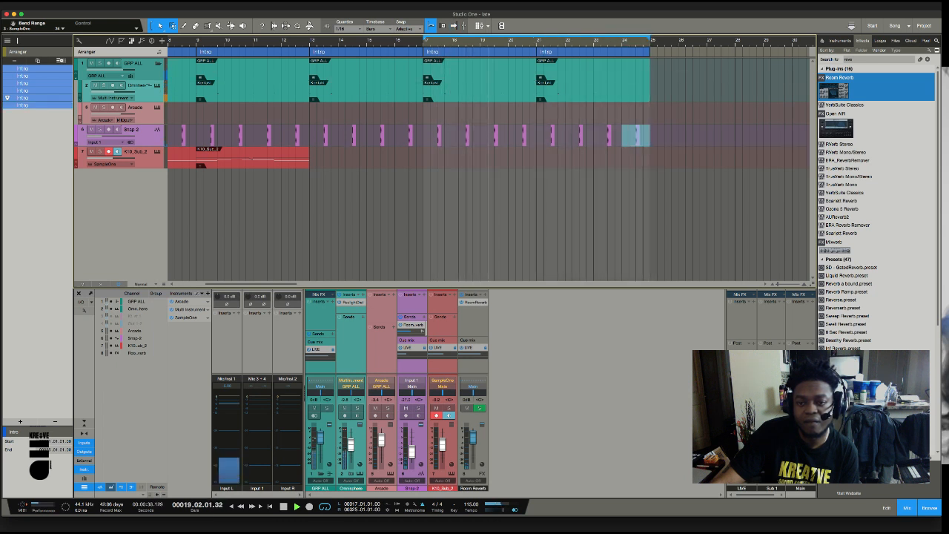
left_click(636, 135)
key("Delete")
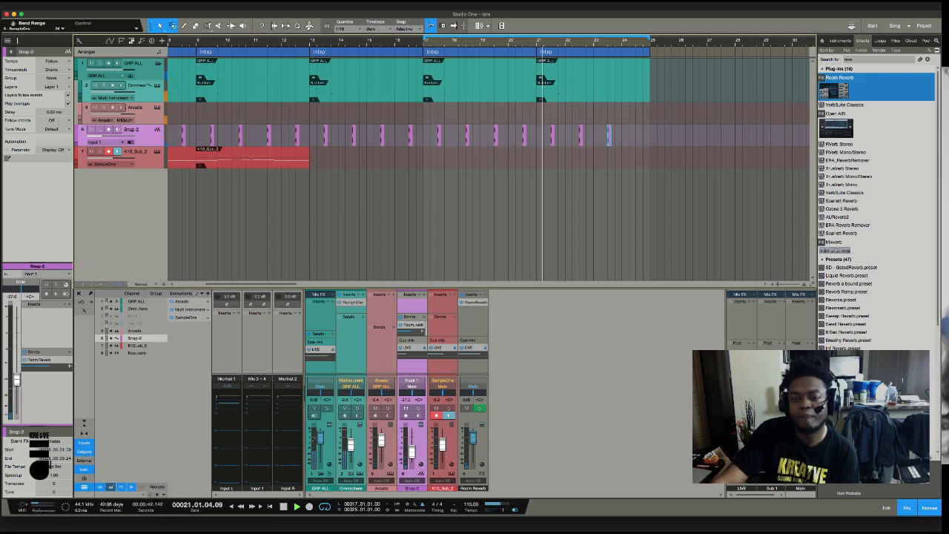
- Search the loop library for "cymbal"
left_click(880, 41)
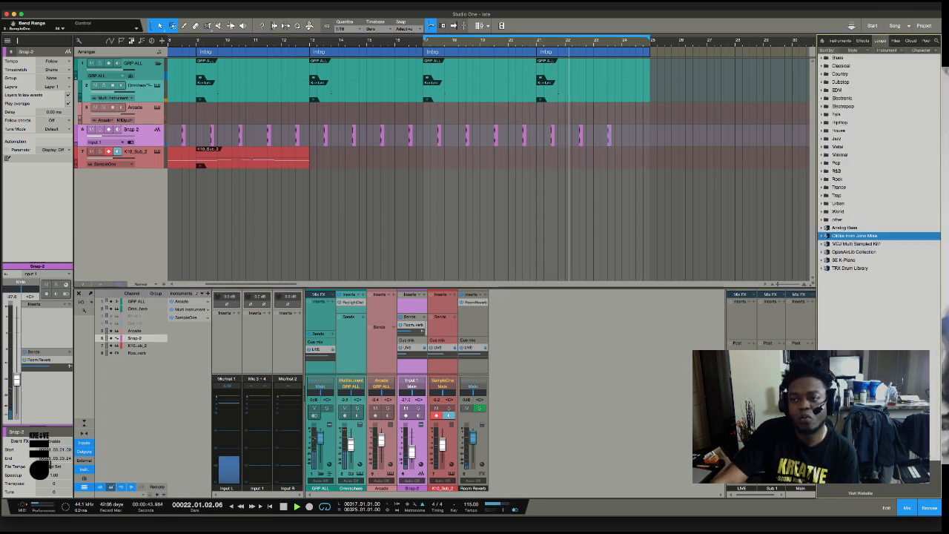
left_click(936, 40)
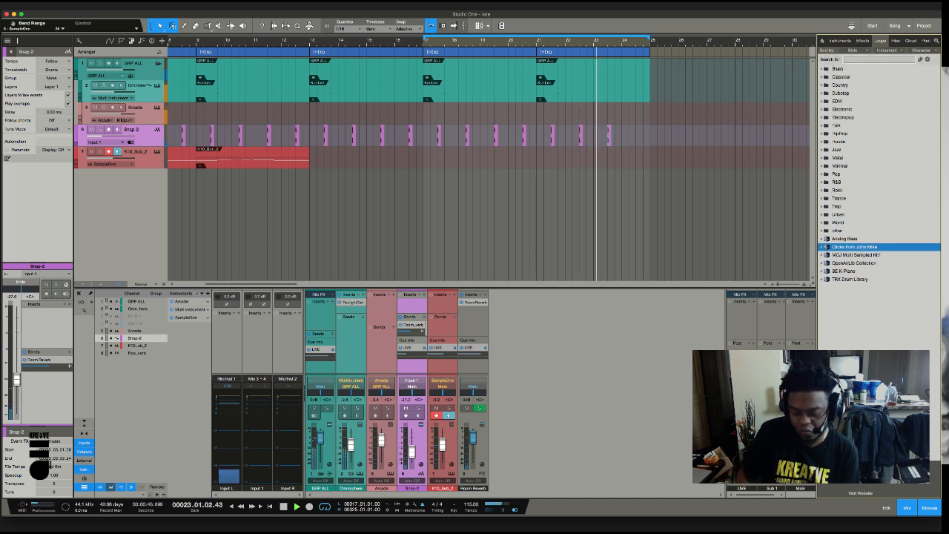
type("cyba")
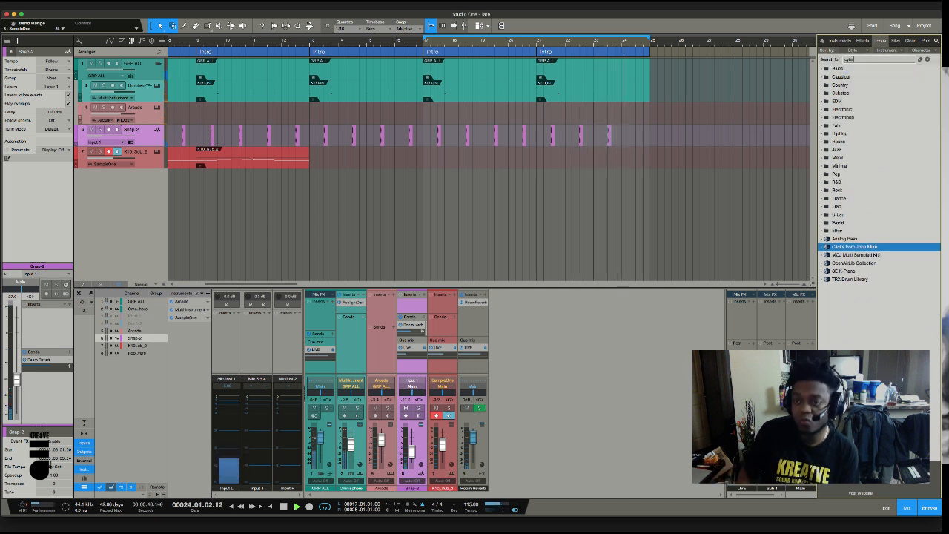
type("l")
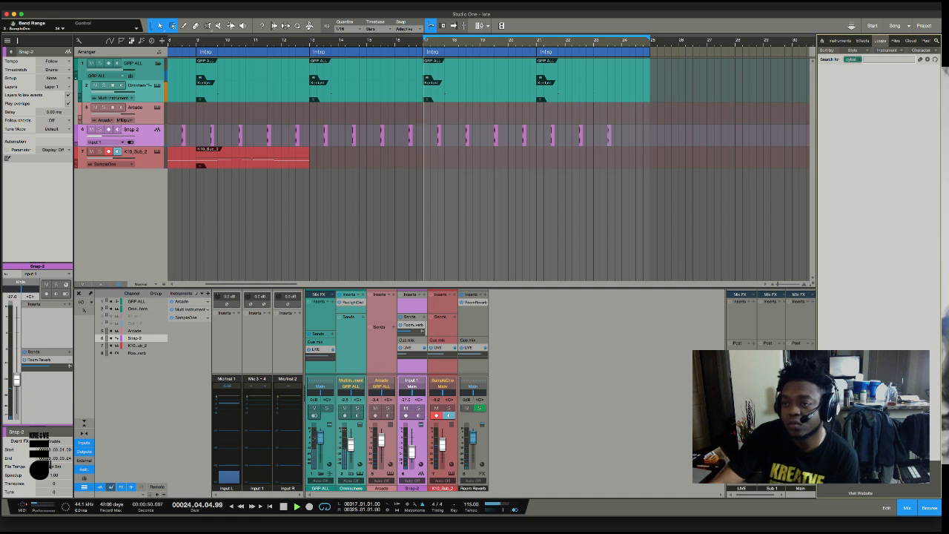
key("BackSpace")
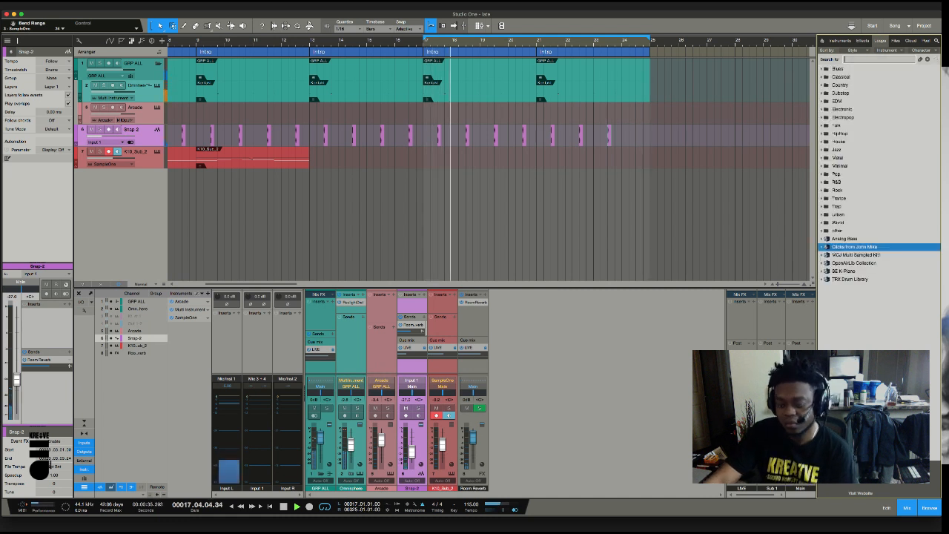
type("cymbal")
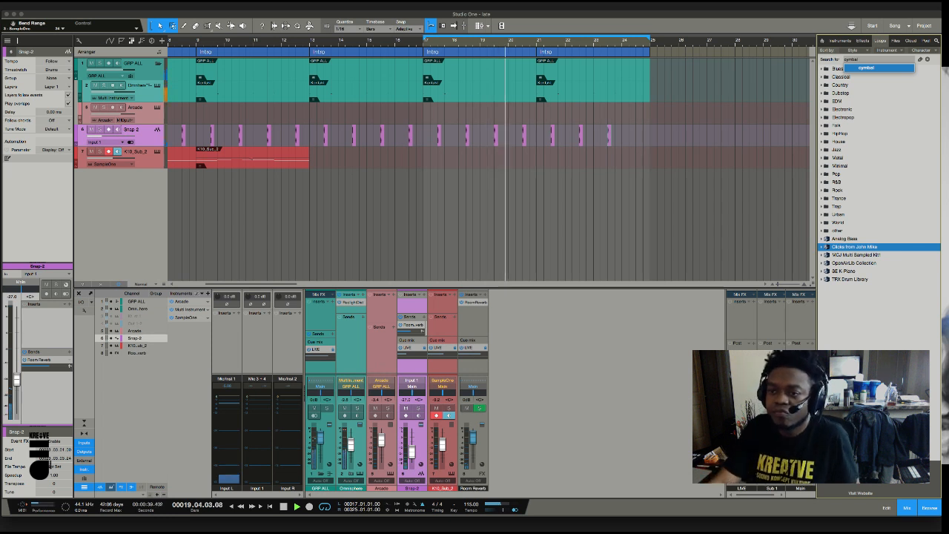
key("Return")
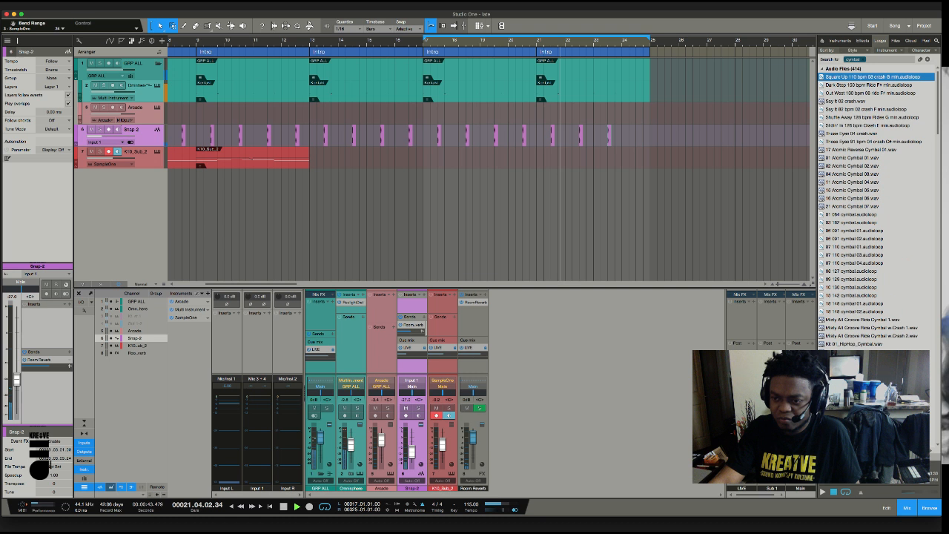
- Audition the cymbal samples and add the MVP HCP 11 068 cymbal sample on a new track at bar 25
left_click(853, 191)
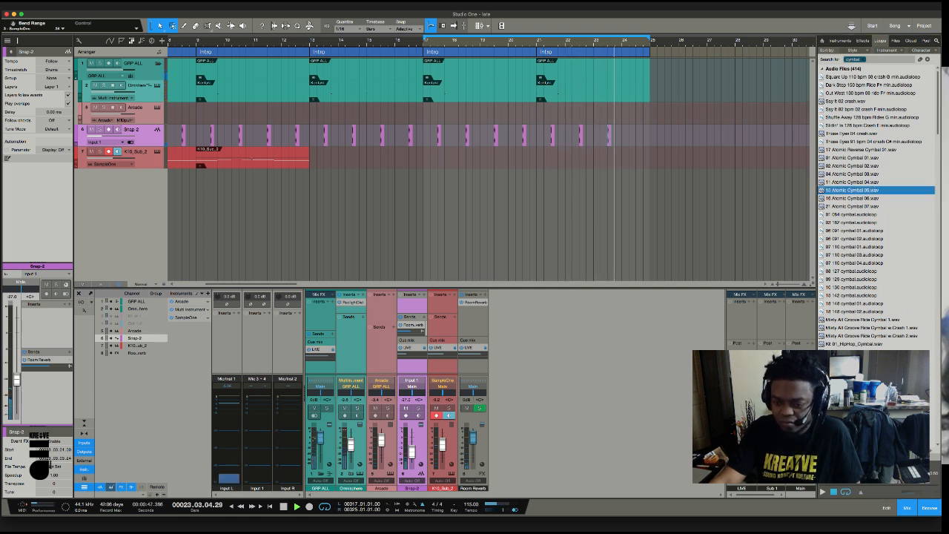
left_click(852, 400)
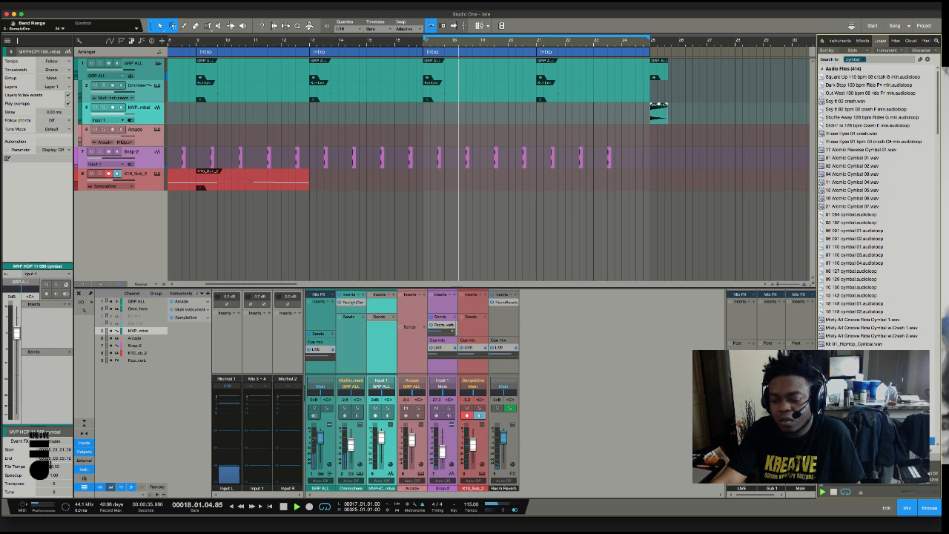
- Audition more cymbal samples and add VEC3 Cymbals HH Open 021.wav on its own track at beat 2 of bar 25
scroll(874, 207, "down", 3)
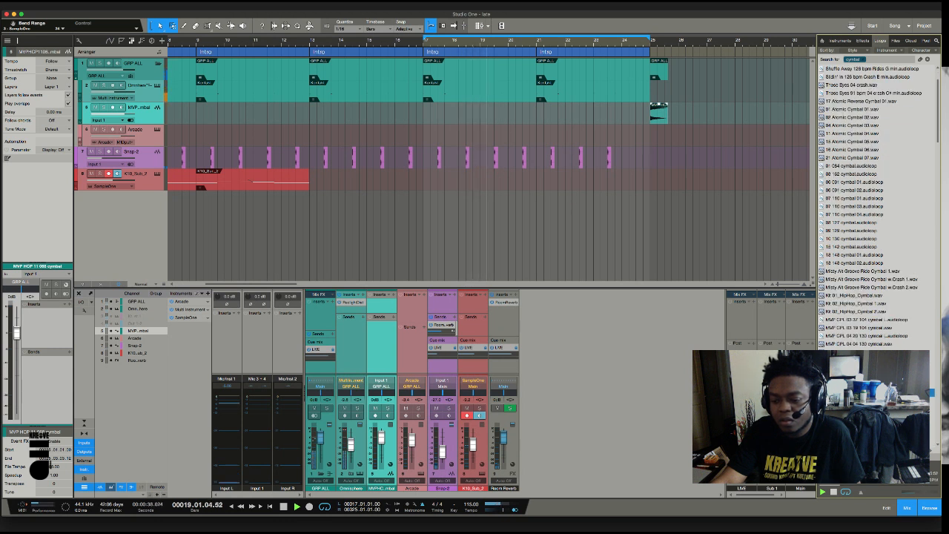
left_click(875, 408)
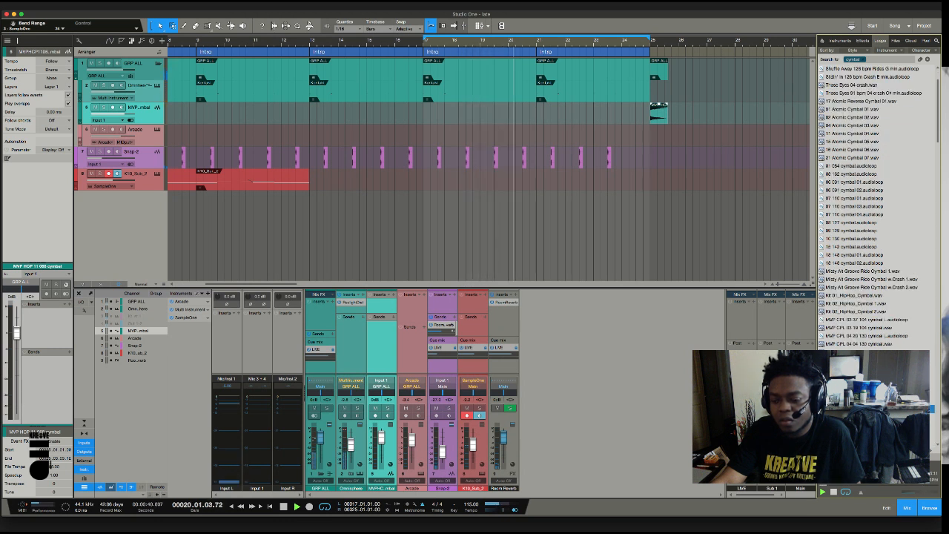
scroll(875, 408, "down", 6)
left_click(874, 416)
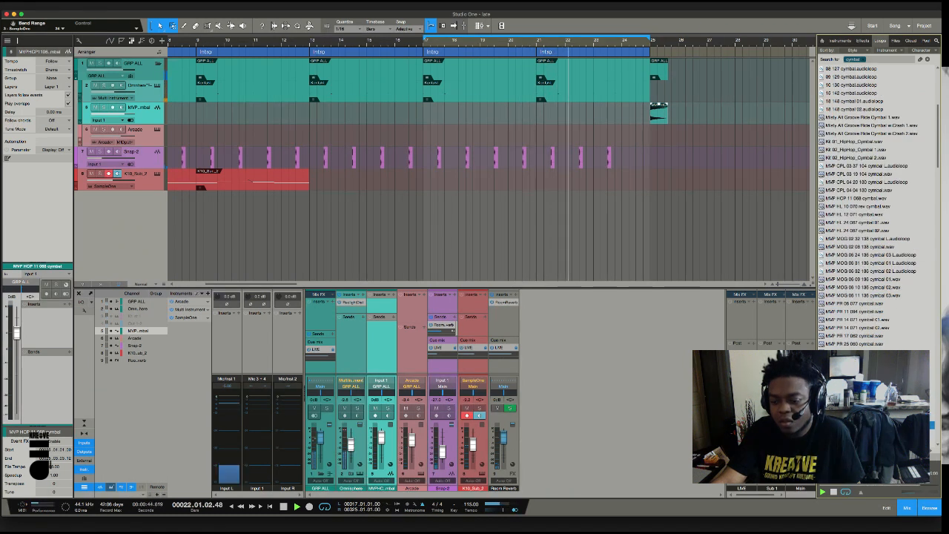
scroll(874, 415, "down", 2)
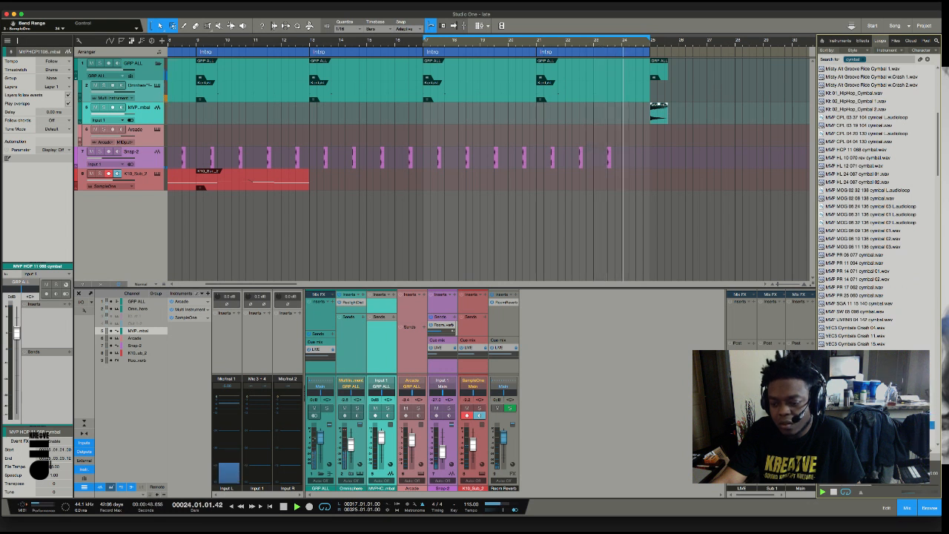
left_click(874, 432)
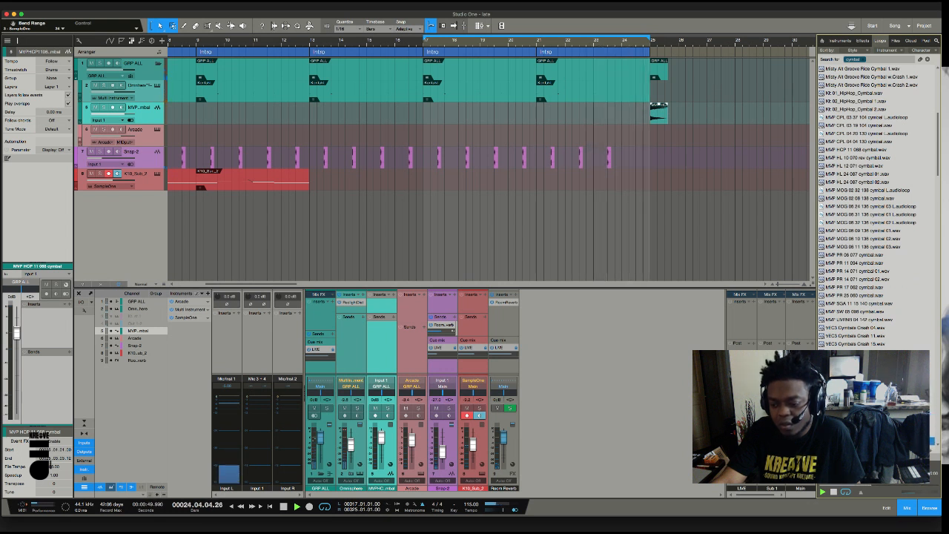
key("Down")
key("Down")
key("Down")
key("Down")
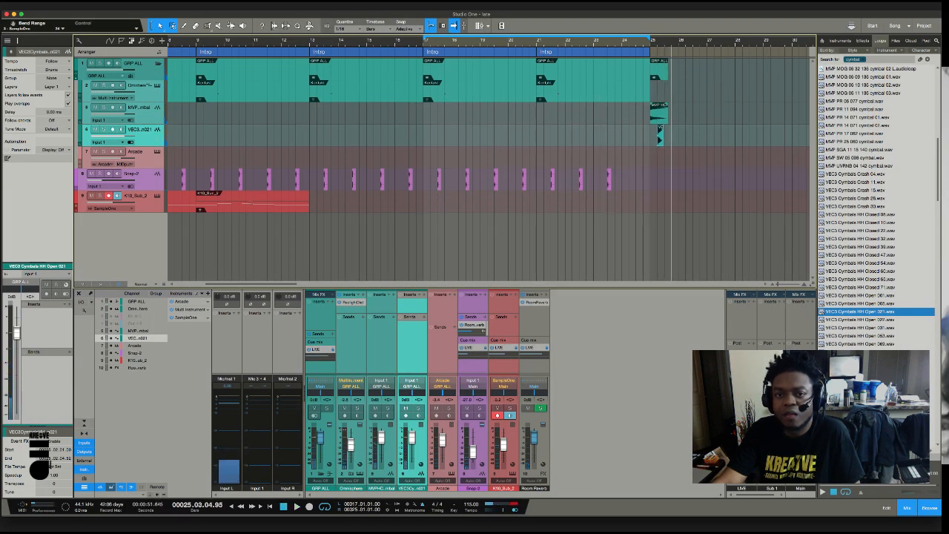
- Duplicate the last Intro section, which starts at bar 21, in the arranger track
left_click(593, 52)
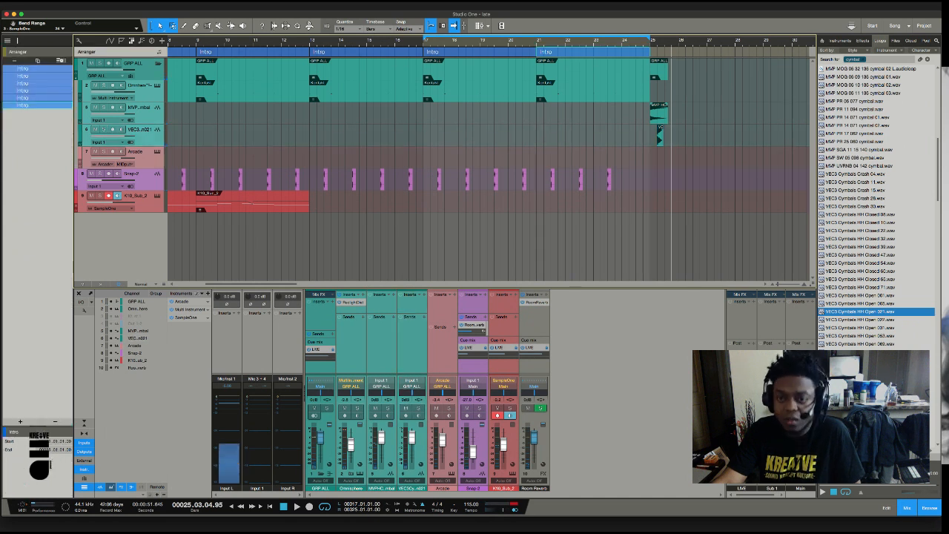
key("super+d")
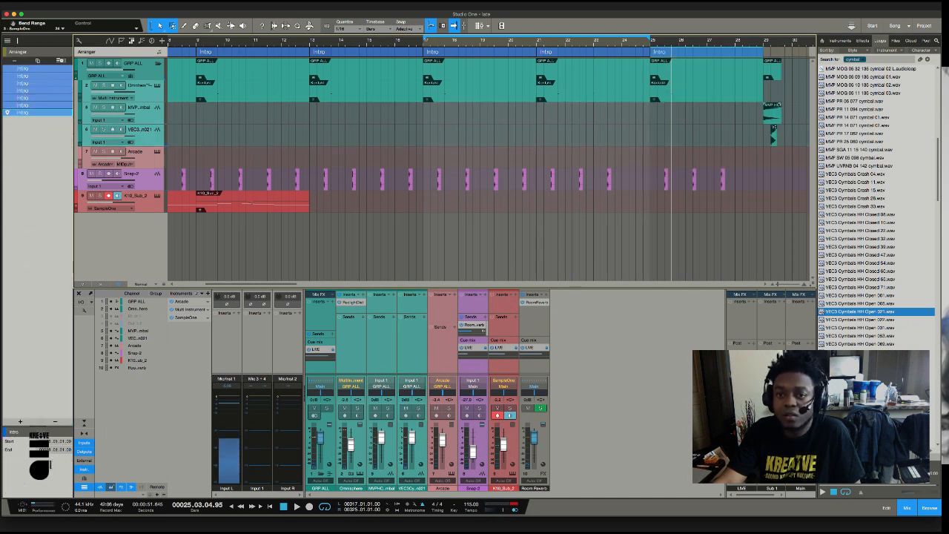
- Move both cymbal events from bar 29 back to bar 25, so the MVP cymbal starts with the last Intro section
scroll(711, 159, "left", 1)
scroll(711, 160, "up", 5)
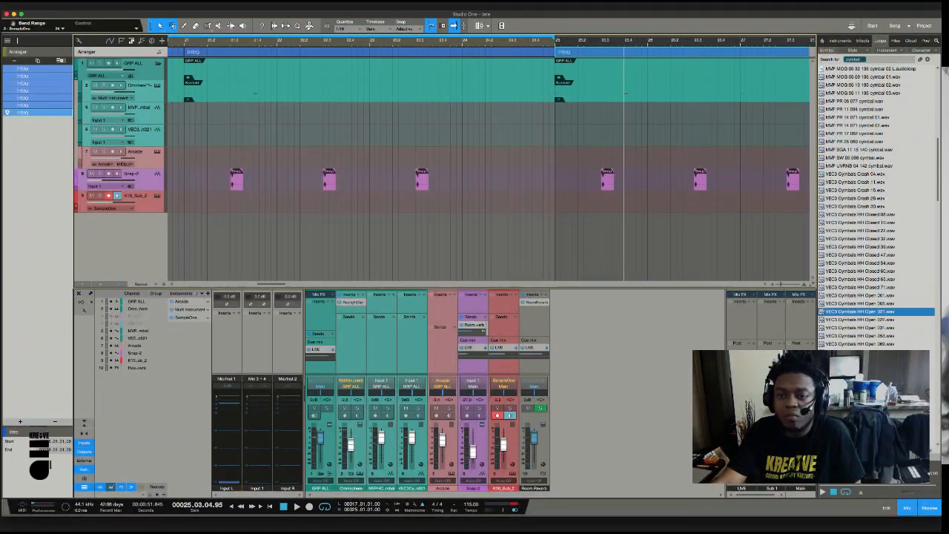
scroll(489, 159, "right", 5)
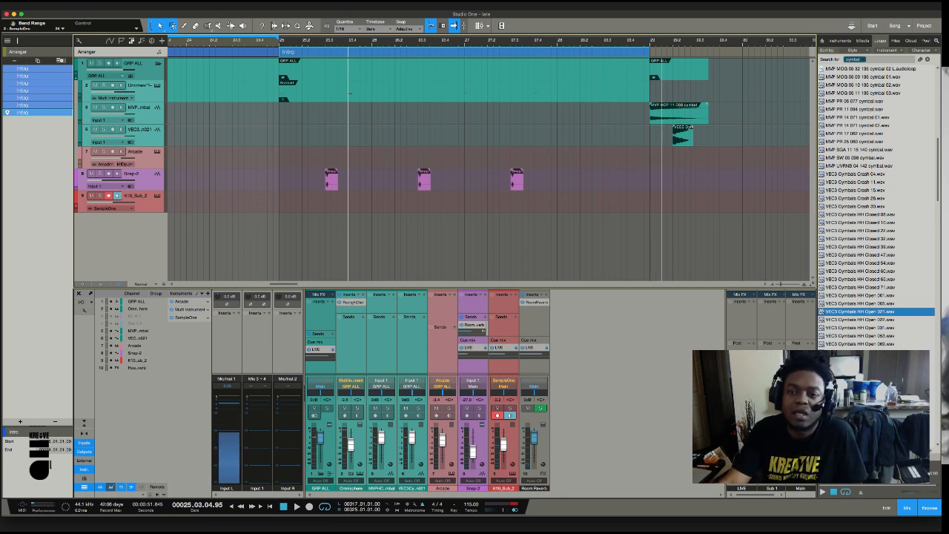
left_click(679, 104)
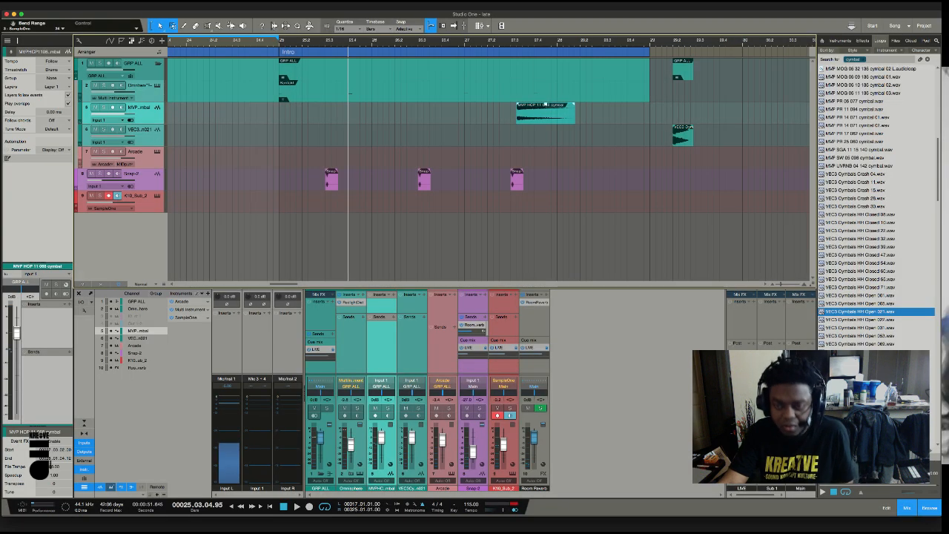
left_click_drag(545, 104, 678, 105)
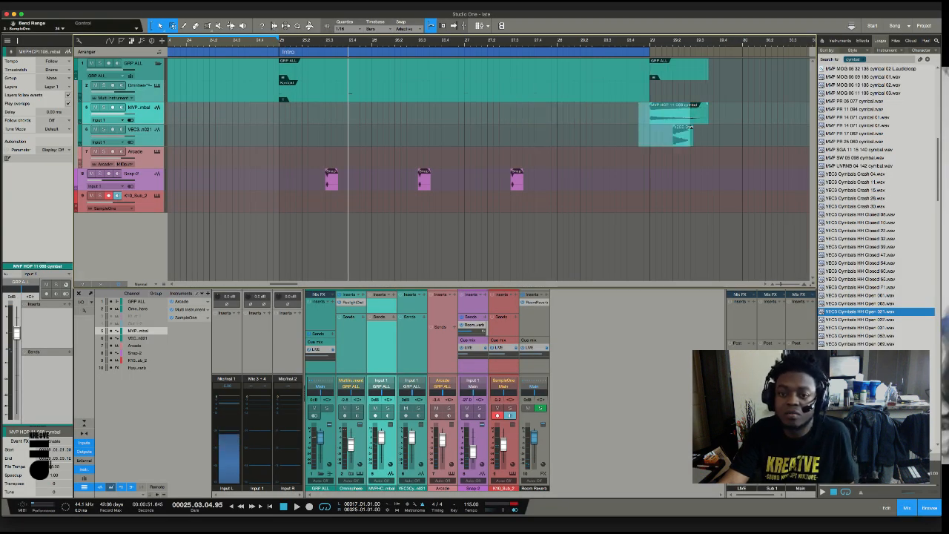
left_click_drag(673, 116, 359, 115)
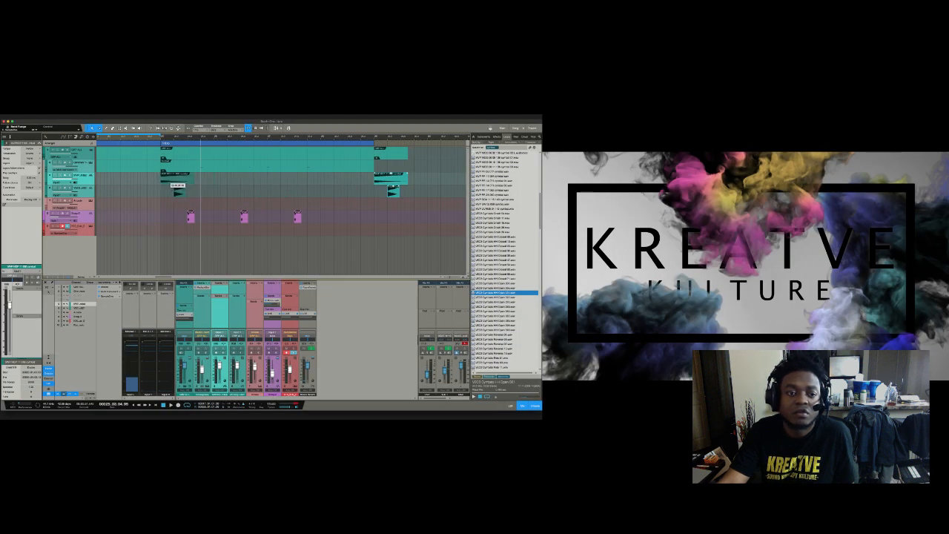
left_click_drag(176, 181, 175, 181)
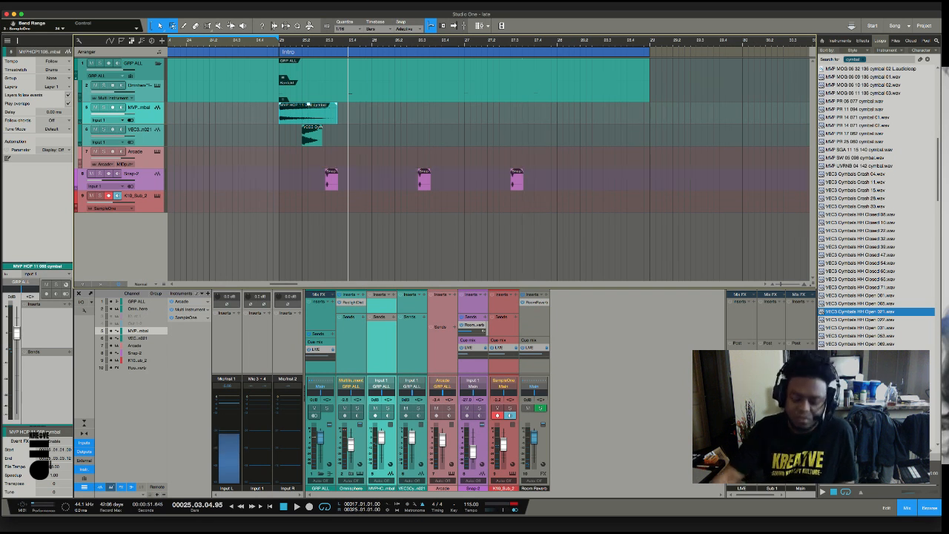
- Enlarge the height of all tracks in the arrangement by one size
key("shift+w")
key("shift+w")
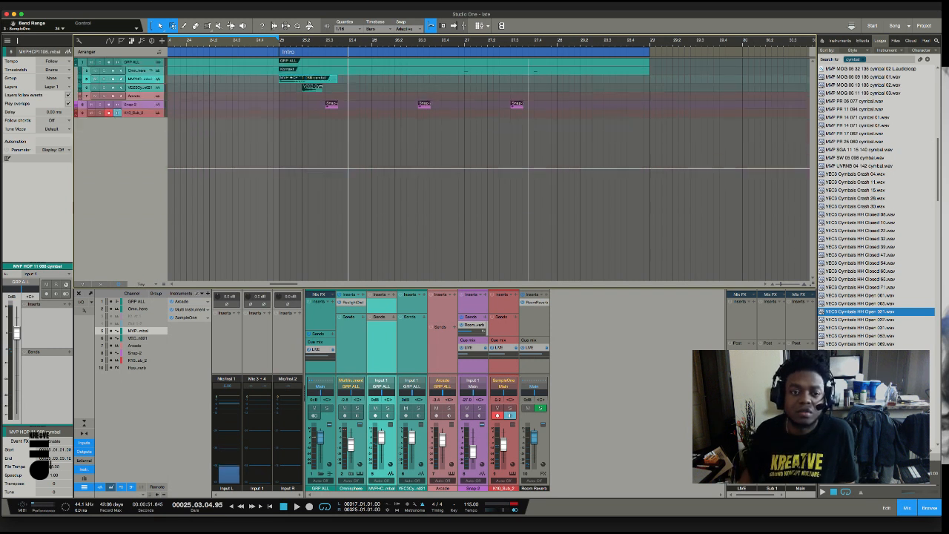
key("shift+e")
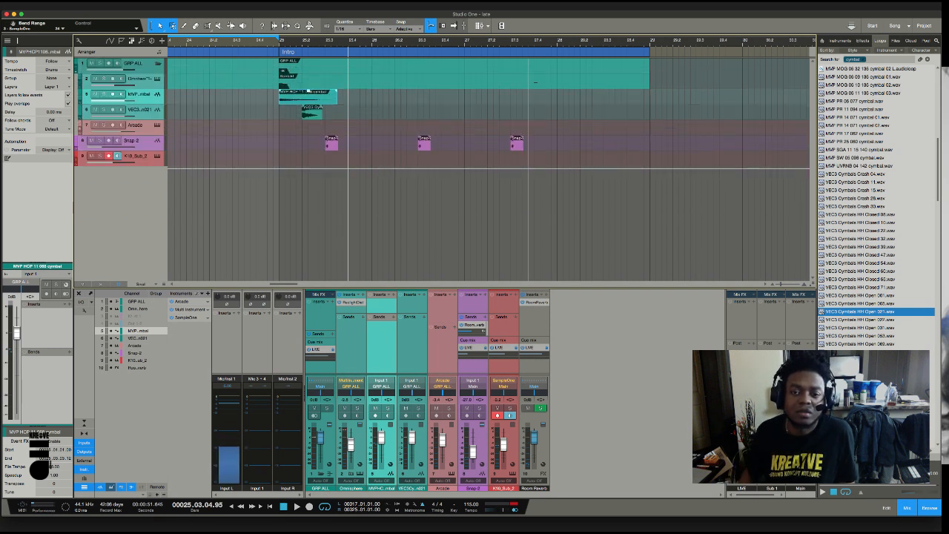
key("shift+e")
key("shift+e")
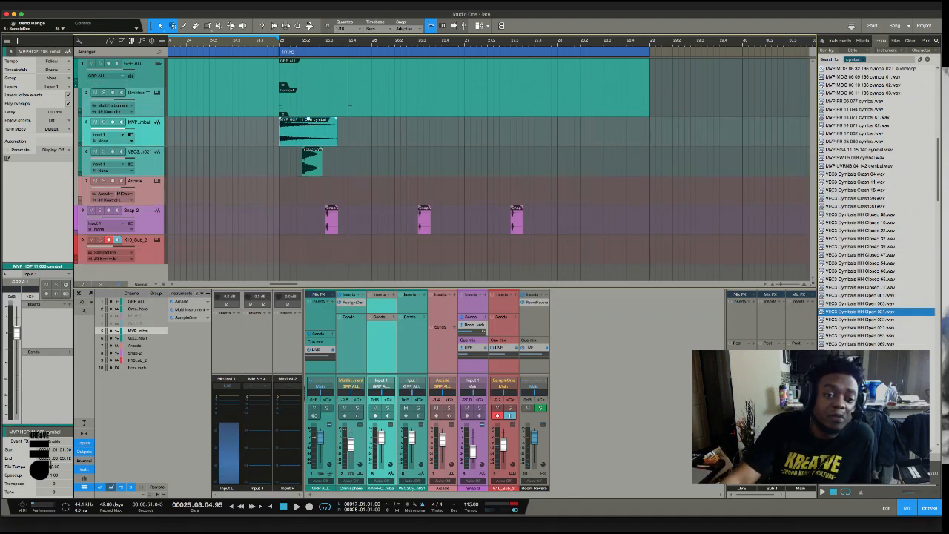
- Audition the last Intro section and lower the volume of the VEC3 cymbal track
key("Caps_Lock")
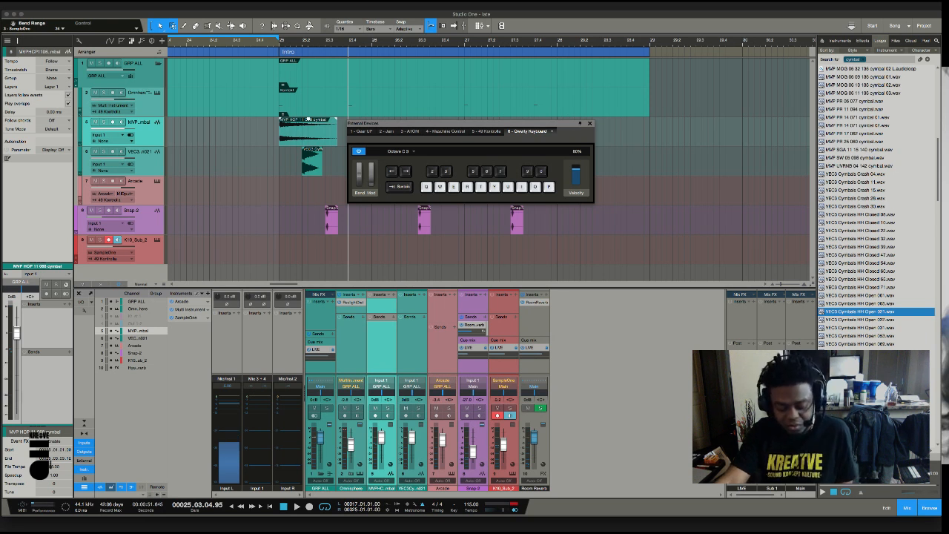
key("Caps_Lock")
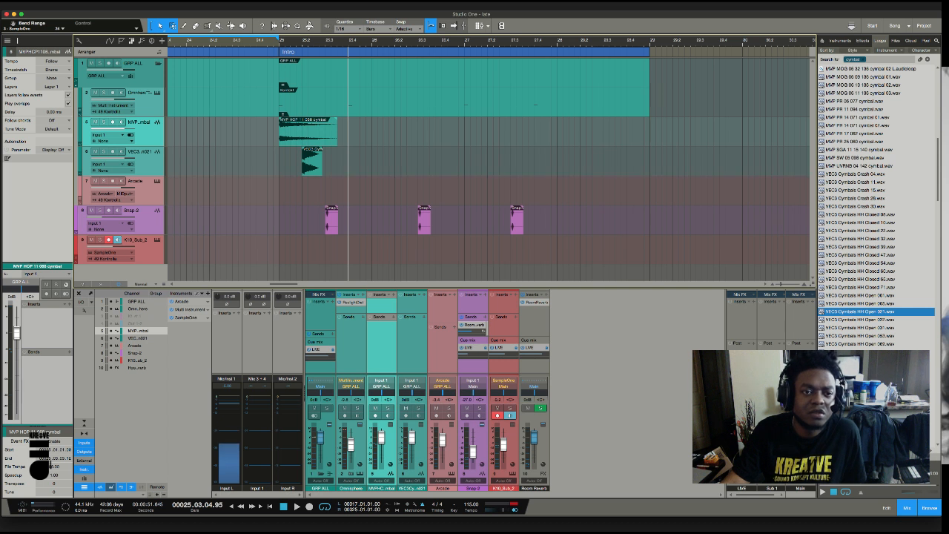
key("space")
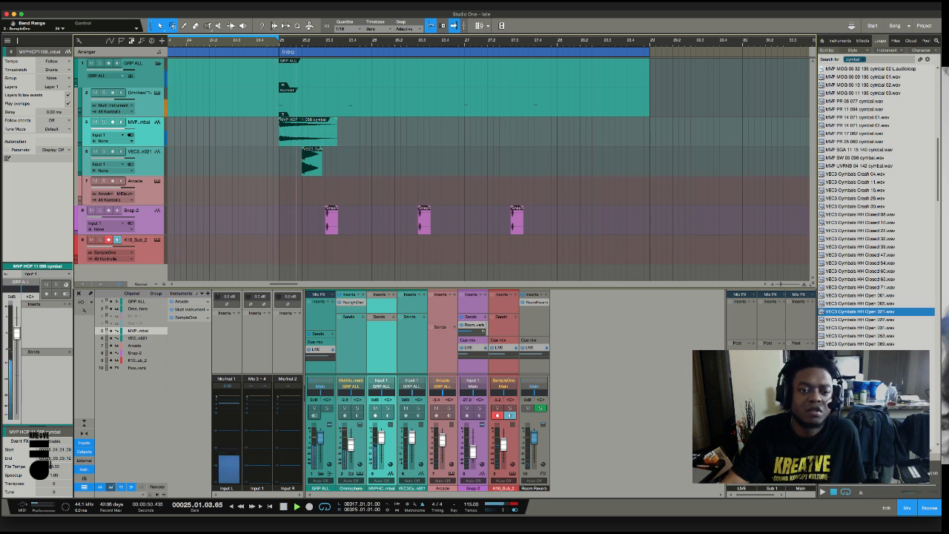
key("space")
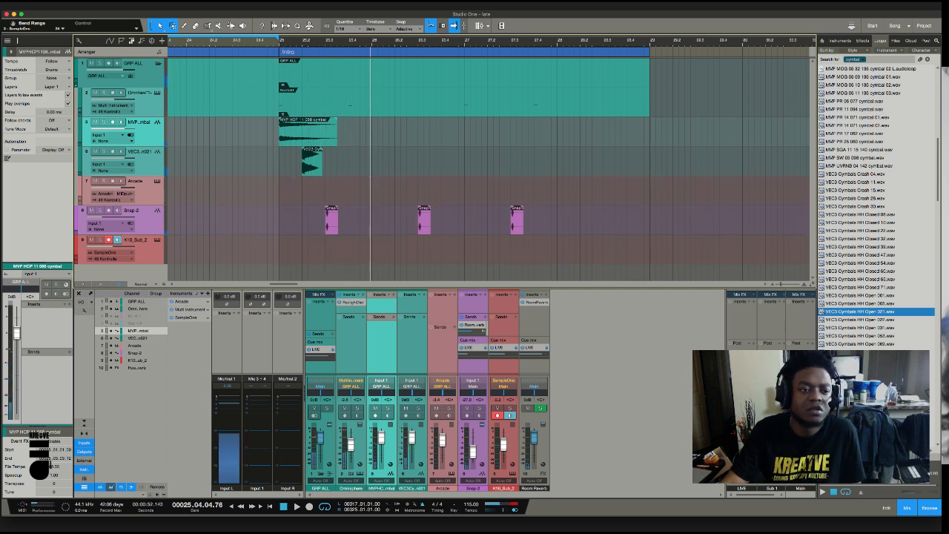
left_click_drag(128, 182, 109, 208)
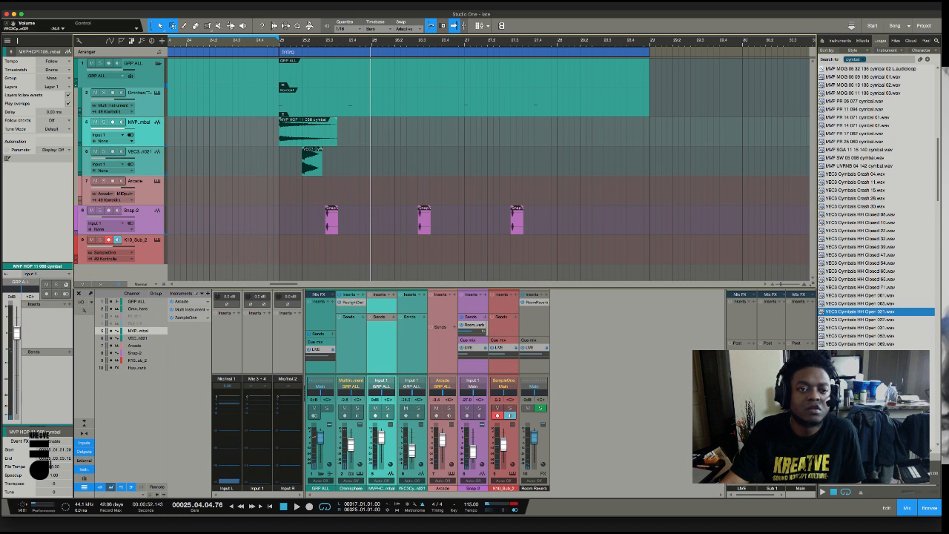
- Replay the last Intro section and loop playback from bar 25 to bar 29
key("space")
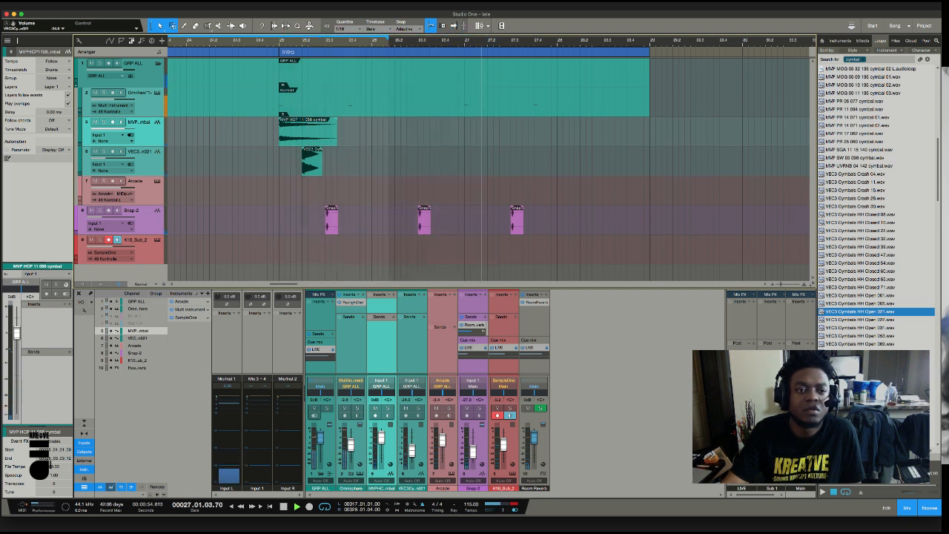
key("space")
key("space")
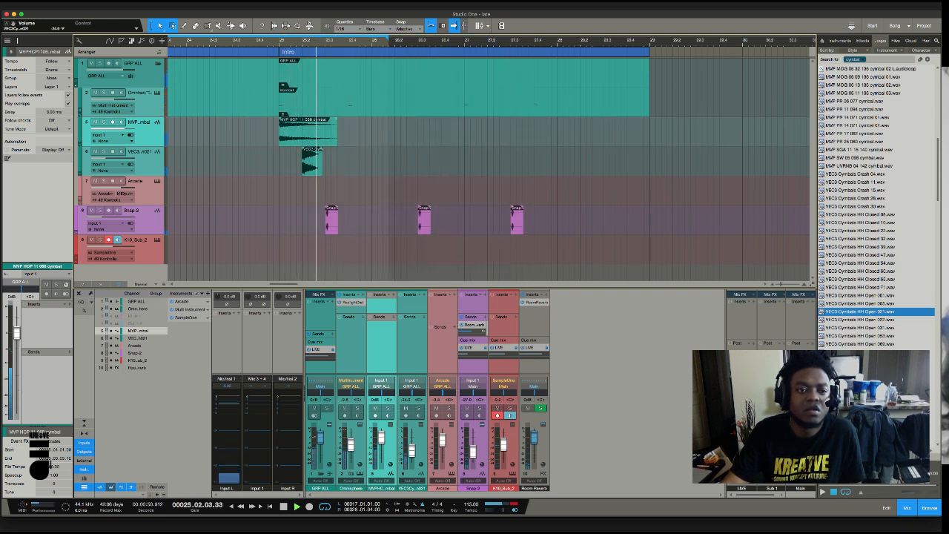
key("space")
key("space")
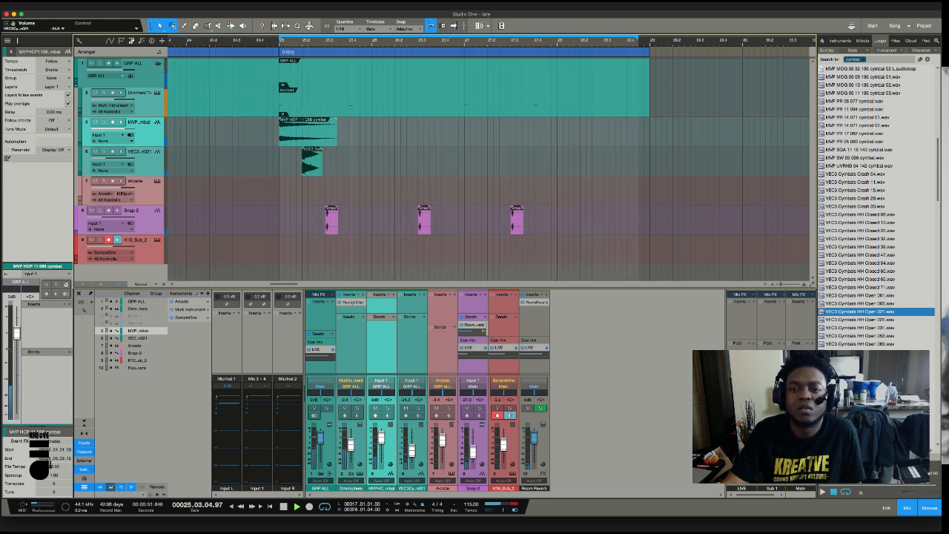
key("f")
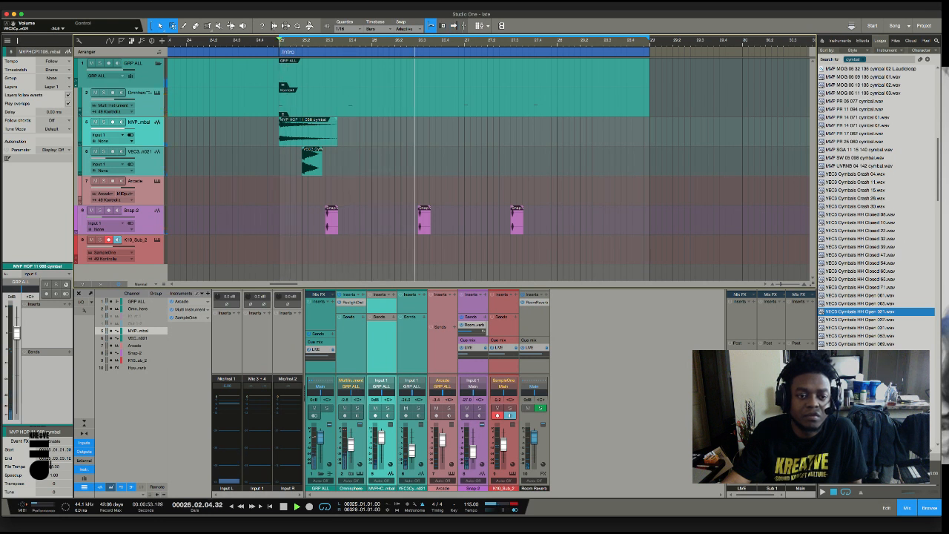
- Duplicate the VEC3 cymbal event twice within the loop, and mute the MVP cymbal track
left_click(312, 161)
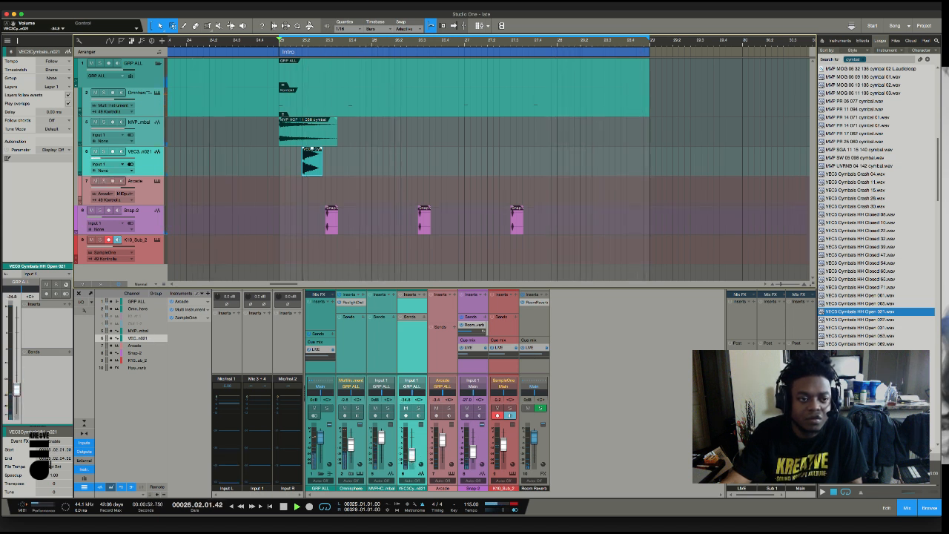
key("d")
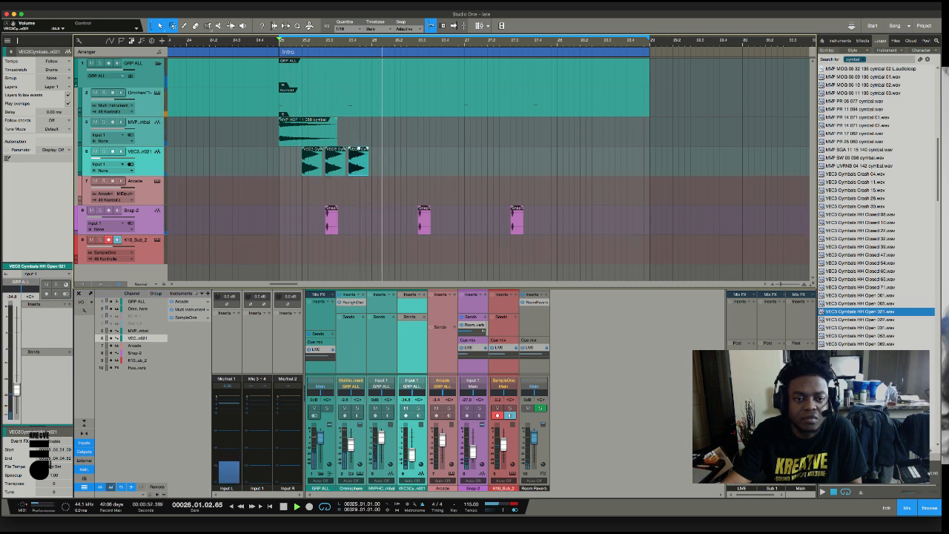
key("d")
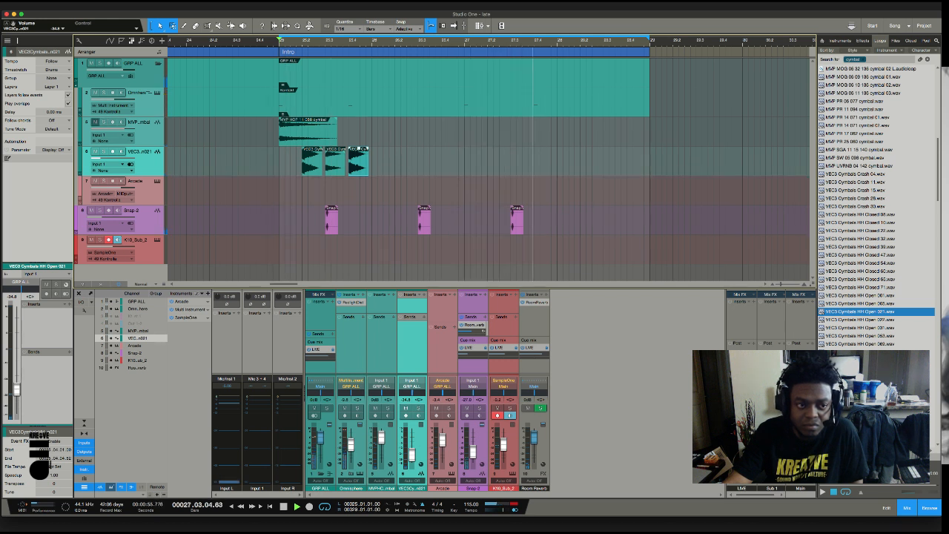
left_click(375, 407)
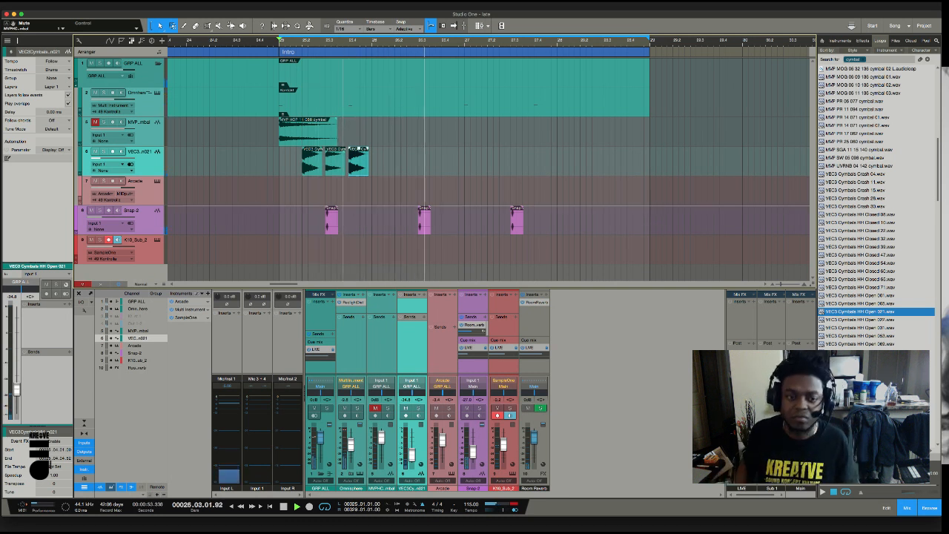
- Shorten all three VEC3 cymbal events together to half a beat each
key("e")
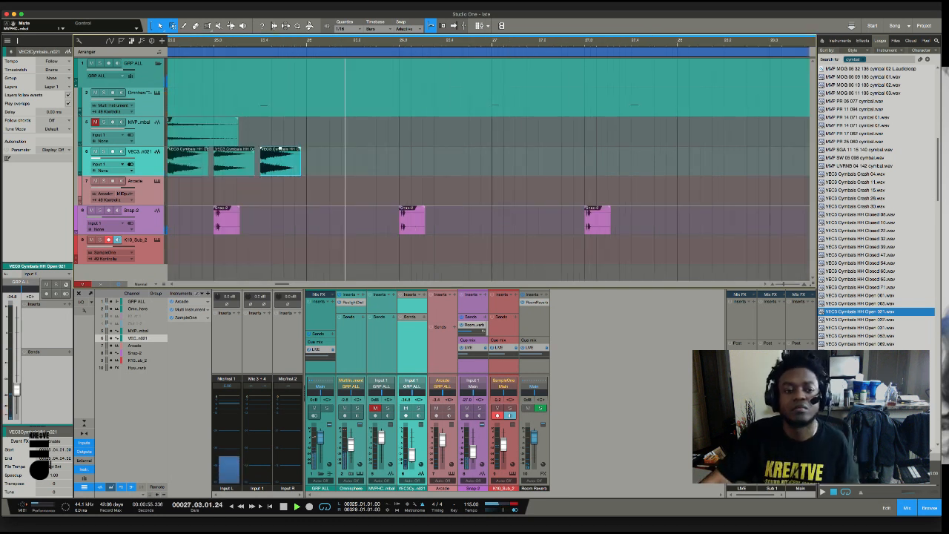
scroll(345, 206, "left", 4)
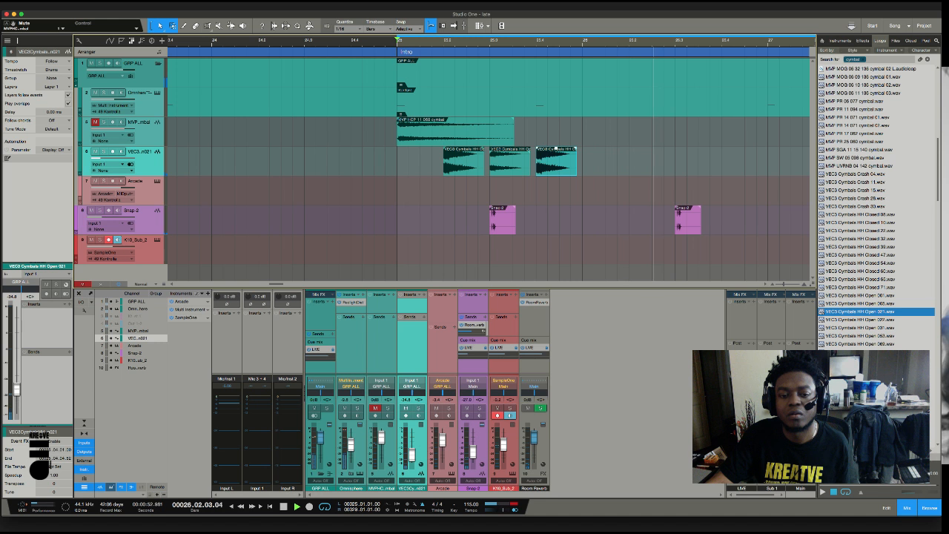
left_click_drag(467, 191, 547, 161)
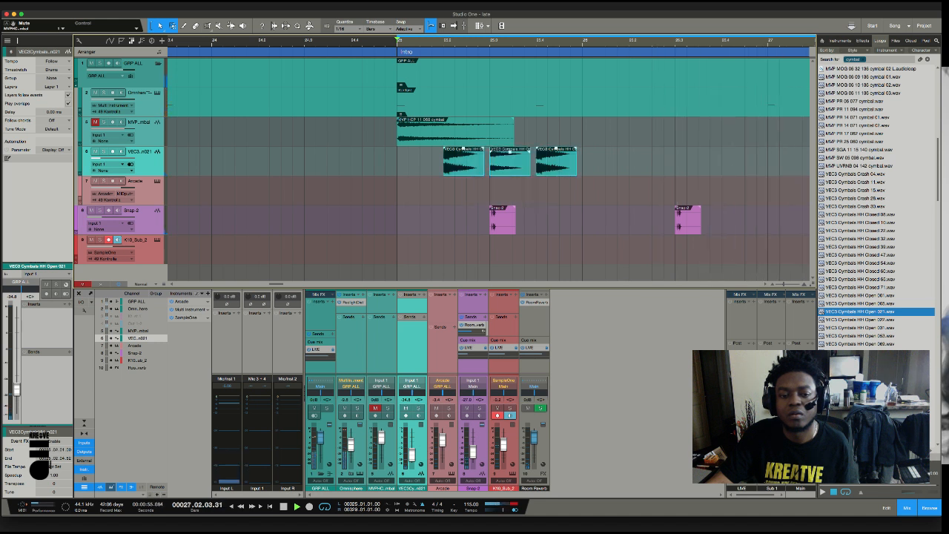
left_click_drag(484, 162, 466, 162)
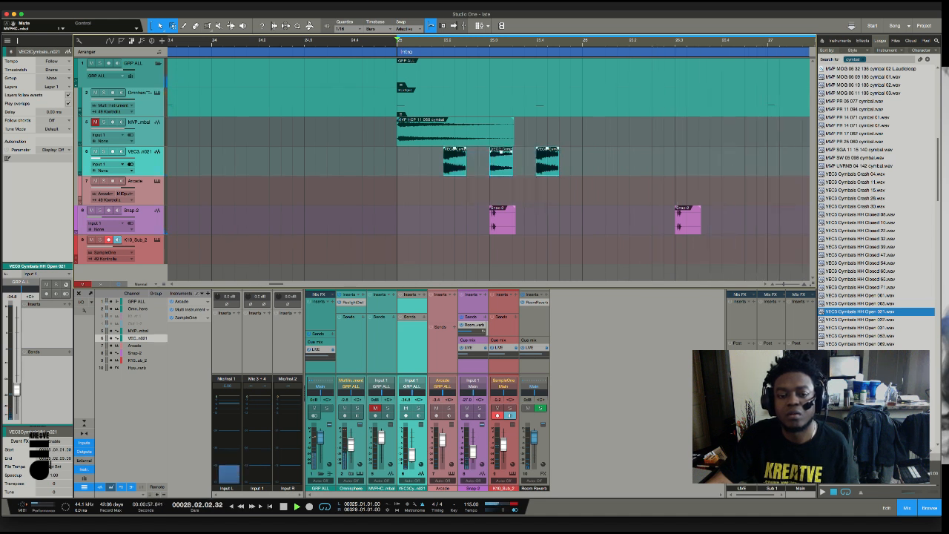
left_click(512, 191)
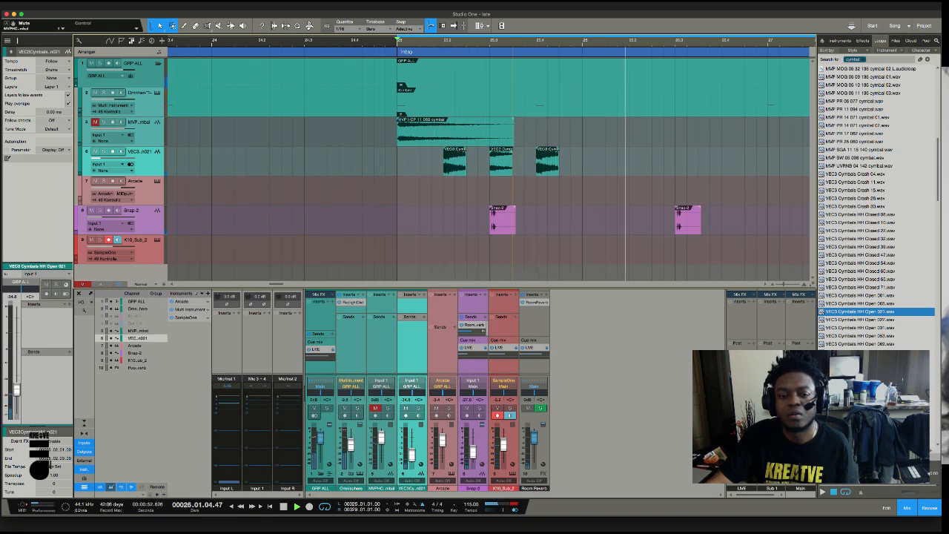
- Trim the VEC3 cymbal events to sixteenth notes and place the three back to back from beat 2 of bar 25
left_click_drag(465, 163, 448, 151)
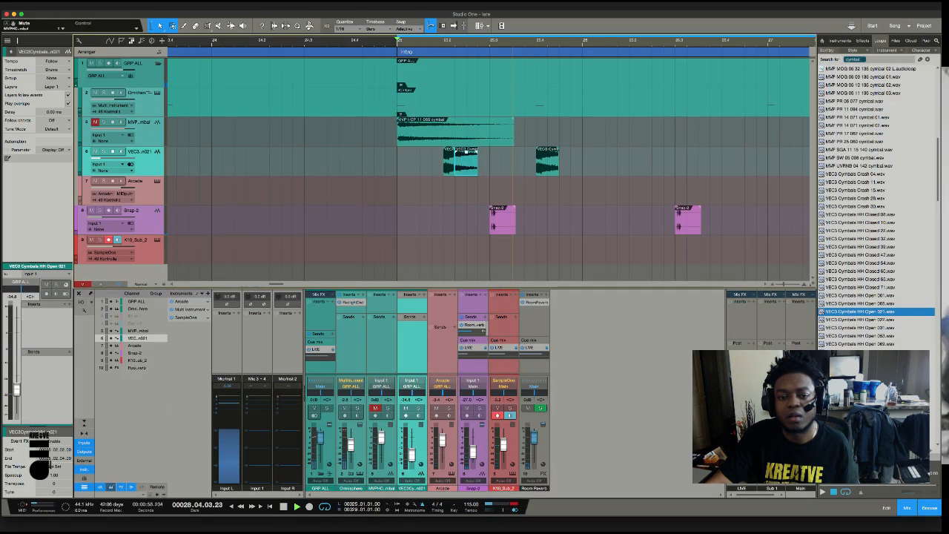
left_click_drag(467, 152, 460, 152)
left_click_drag(550, 164, 503, 164)
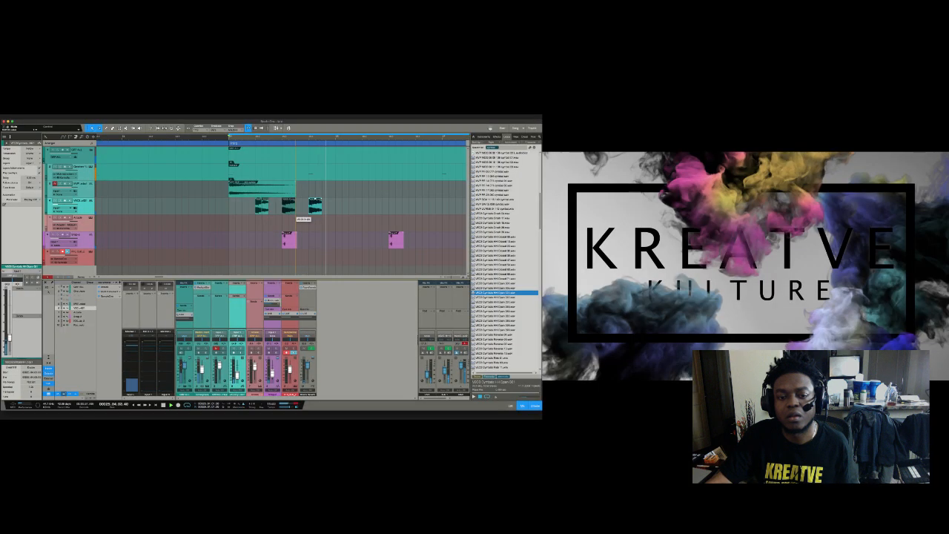
left_click_drag(276, 208, 275, 208)
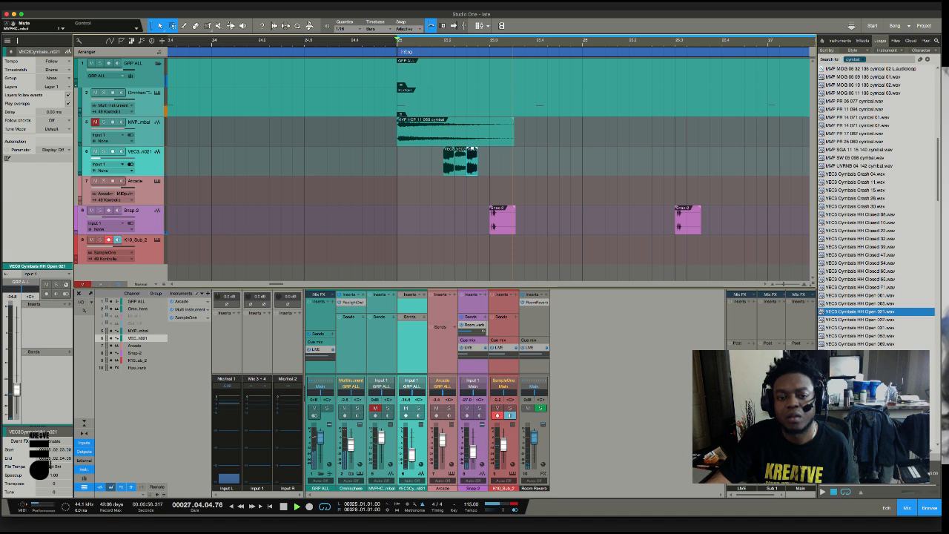
- Copy a fourth VEC3 cymbal hit, stop playback, and space the four hits half a beat apart from beat 2 of bar 25
left_click_drag(460, 164, 483, 164)
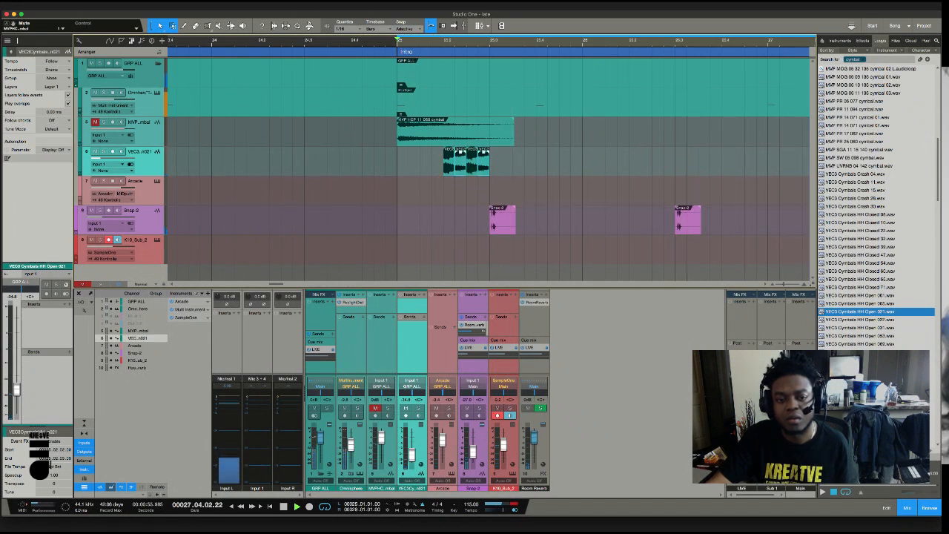
left_click_drag(460, 152, 460, 155)
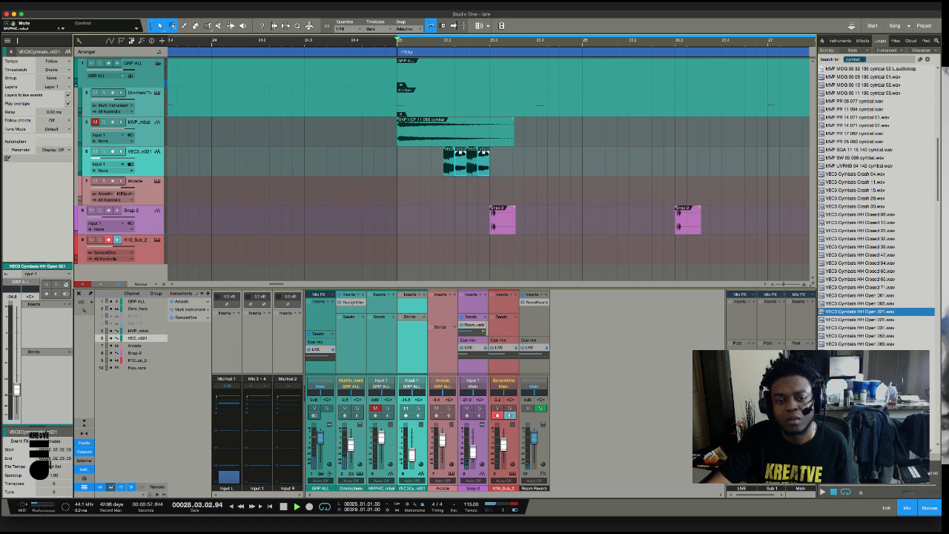
key("slash")
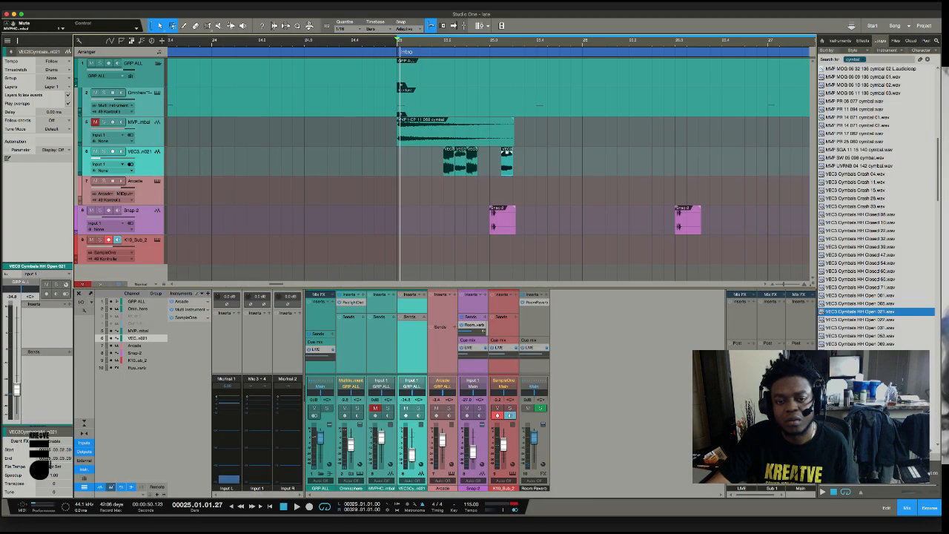
left_click_drag(472, 161, 518, 152)
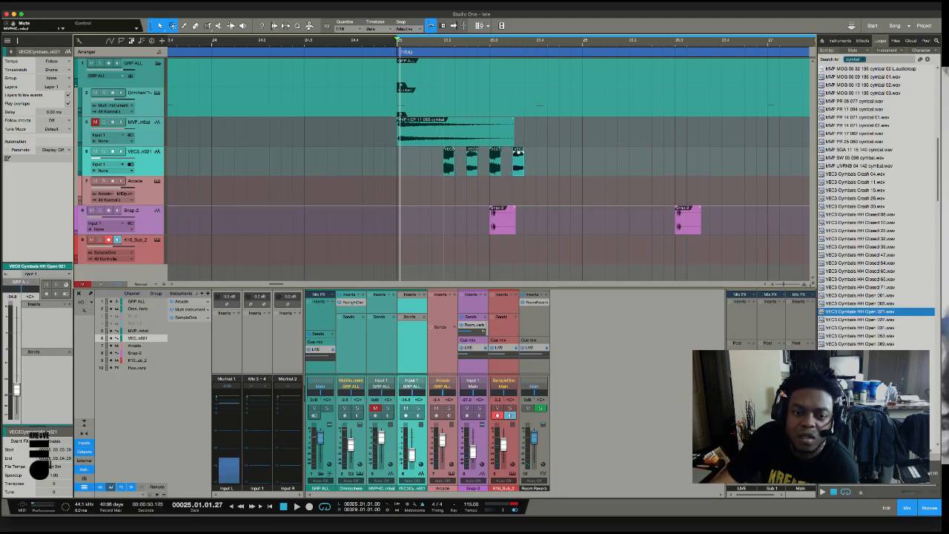
- Duplicate the four VEC3 cymbal hits repeatedly until they fill the last Intro section to bar 29, and play the loop
left_click_drag(431, 162, 559, 165)
key("d")
key("d")
key("d")
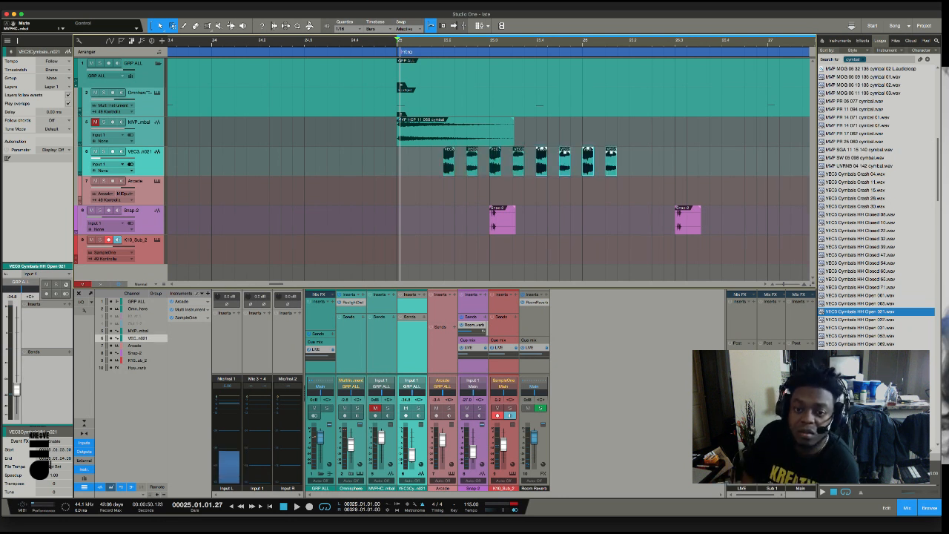
key("w")
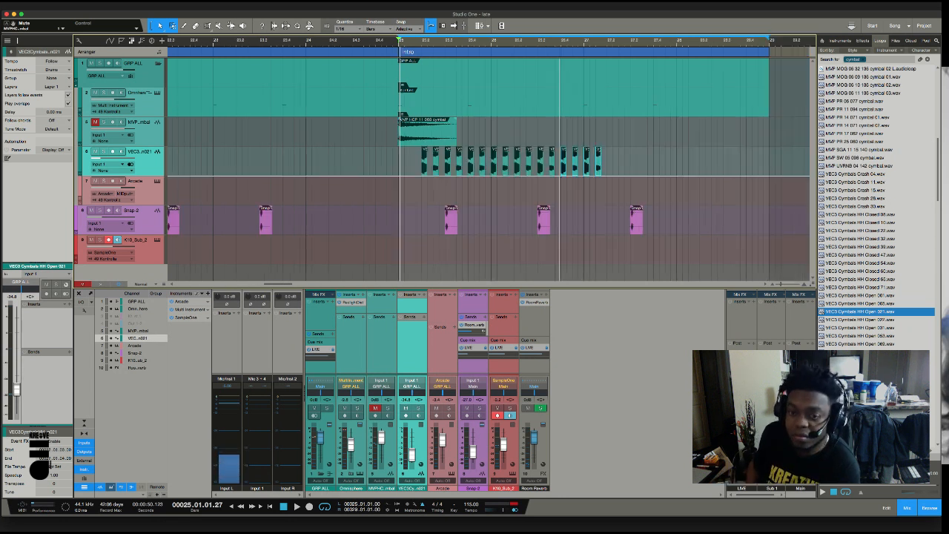
key("d")
key("d")
key("d")
key("d")
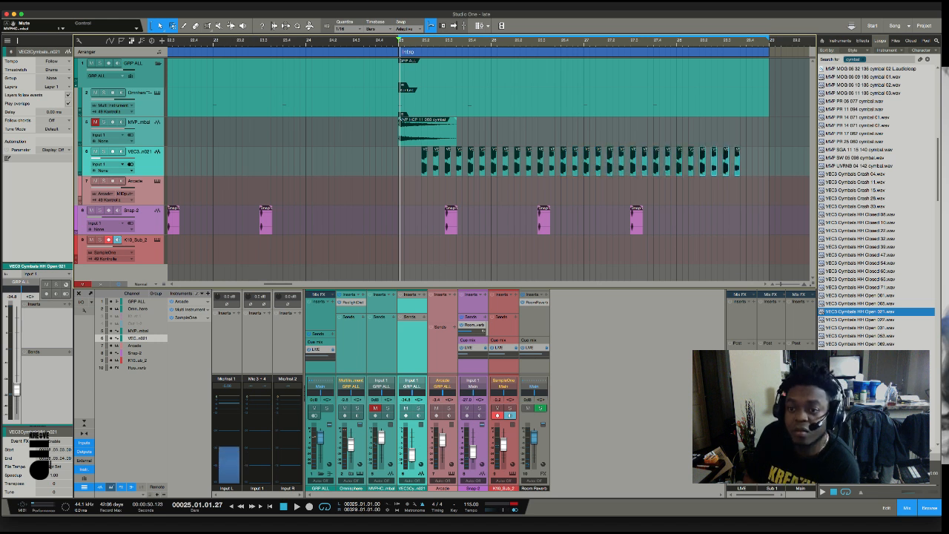
key("f")
key("space")
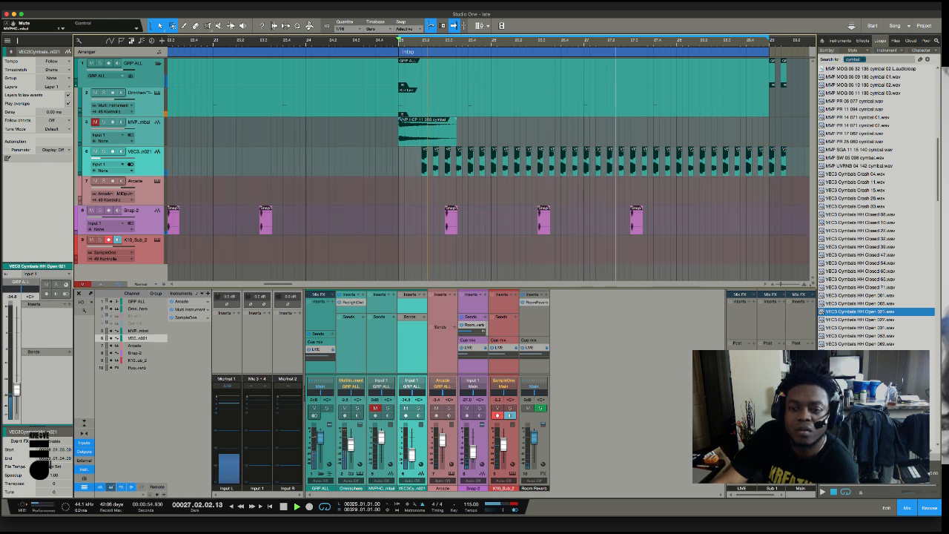
- Lengthen the VEC3 cymbal hits to half a beat each so they join up, and delete the hits after bar 29
left_click_drag(416, 158, 769, 157)
left_click(761, 169)
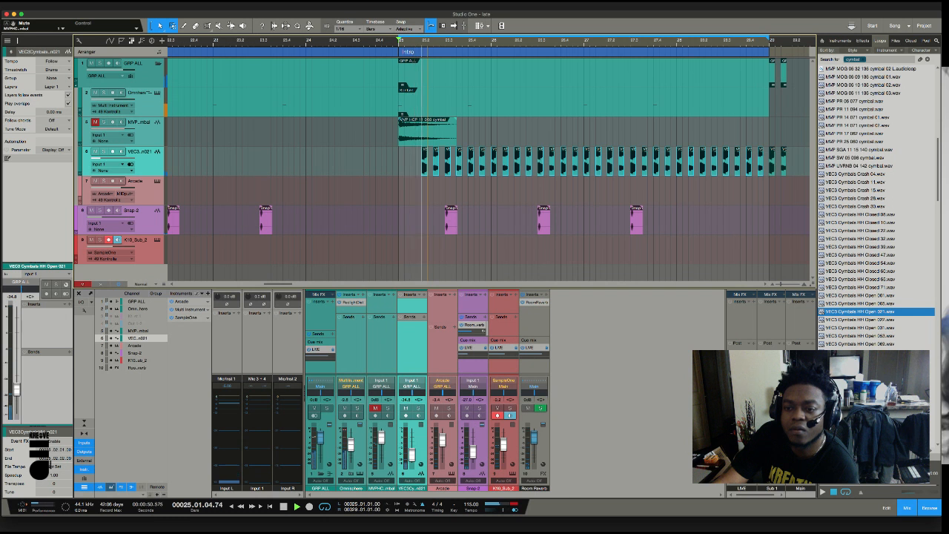
left_click_drag(763, 170, 422, 164)
left_click(783, 172)
key("Delete")
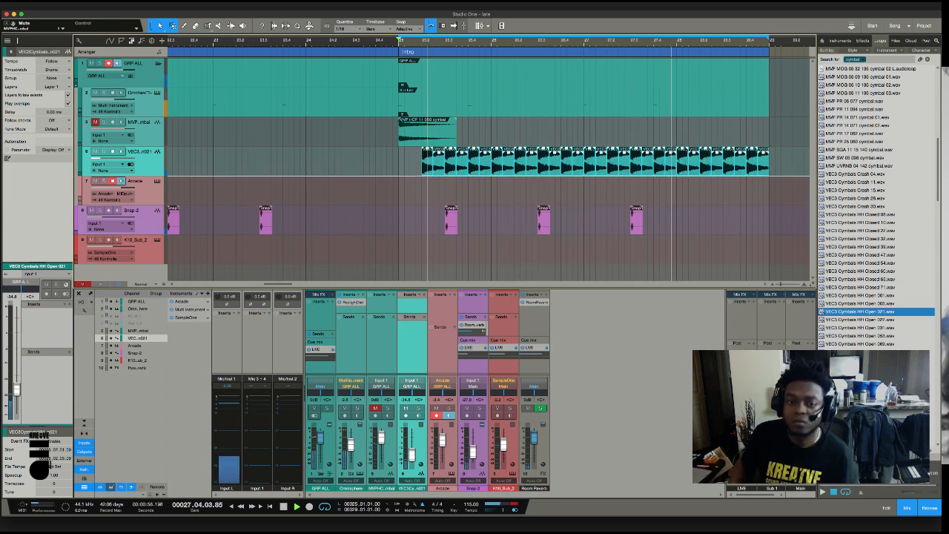
- Add a long logarithmic fade-out to all the VEC3 cymbal hits, starting near the beginning of each event
scroll(429, 165, "up", 4)
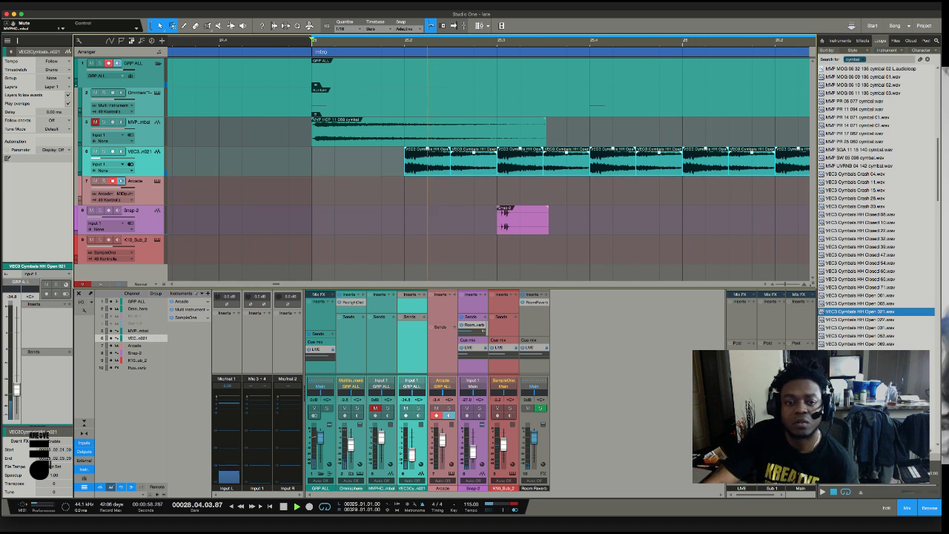
mouse_move(449, 150)
left_mouse_down()
mouse_move(436, 151)
mouse_move(441, 160)
mouse_move(441, 152)
left_mouse_up()
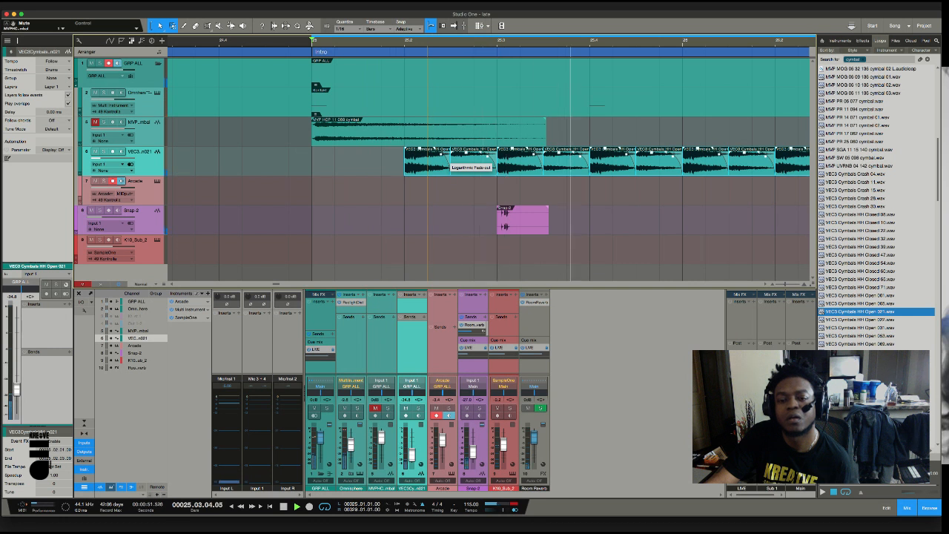
mouse_move(441, 152)
left_mouse_down()
mouse_move(436, 161)
mouse_move(437, 153)
left_mouse_up()
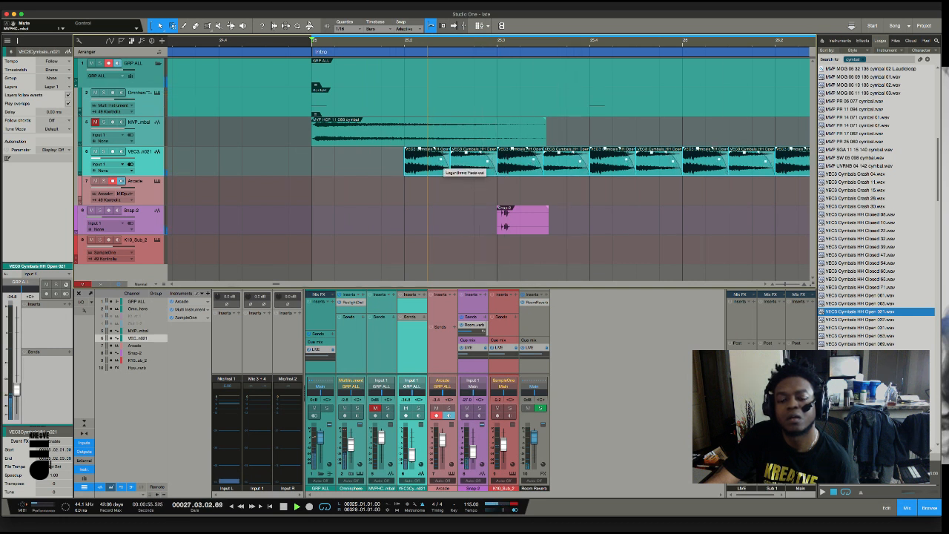
left_click_drag(435, 150, 418, 152)
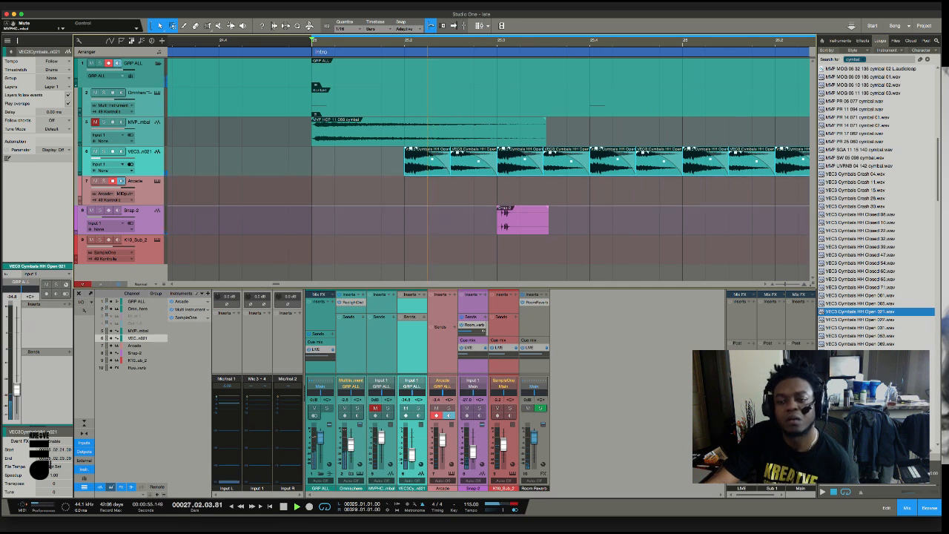
- Search the effects for "red" and insert the RedlightDist distortion on the VEC3 cymbal track
key("w")
key("w")
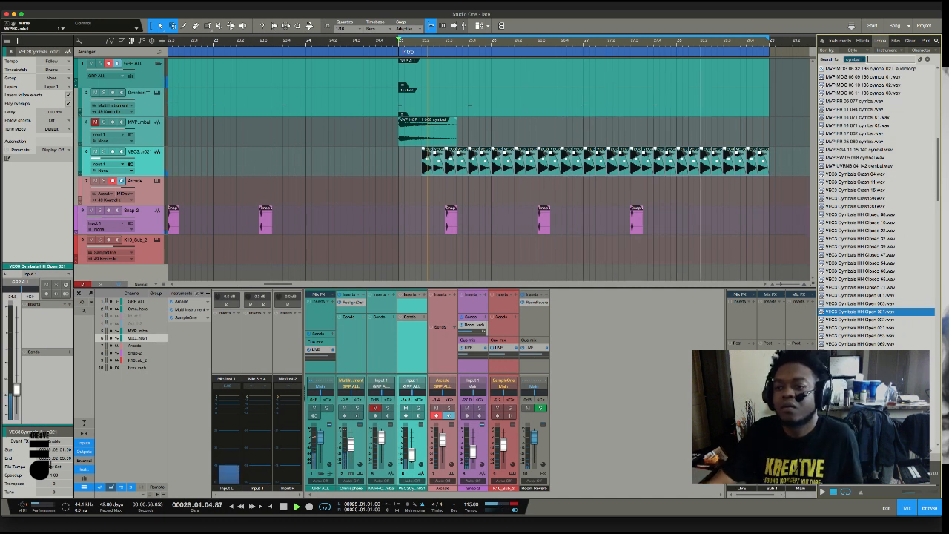
left_click(862, 41)
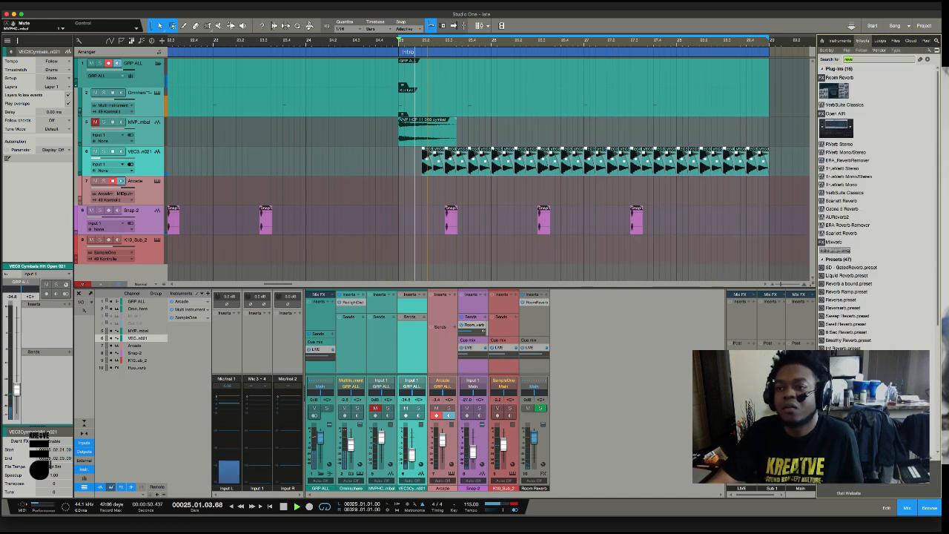
left_click(875, 59)
type("red")
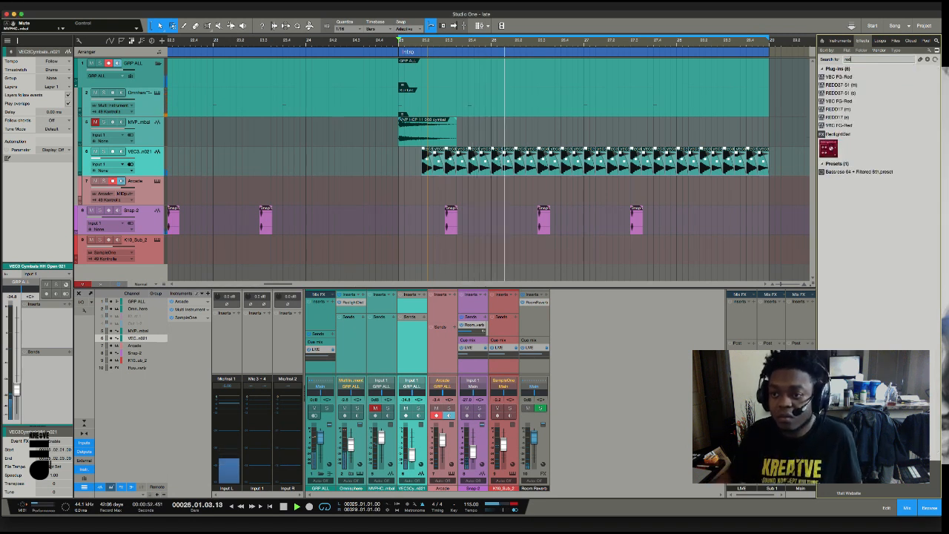
left_click(839, 77)
left_click_drag(838, 137, 748, 166)
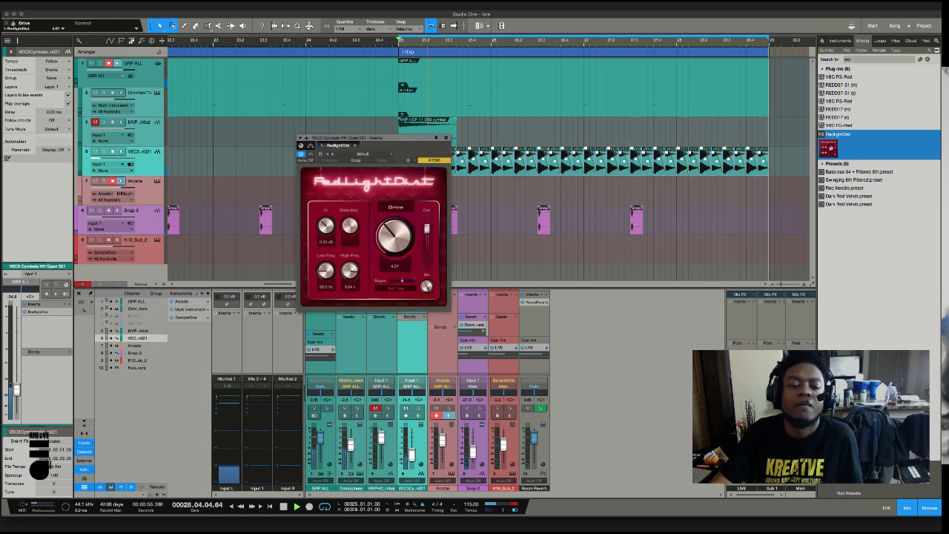
- Try RedlightDist's Just Dirty preset on the VEC3 cymbals, and settle on the Old Radio preset
left_click(362, 154)
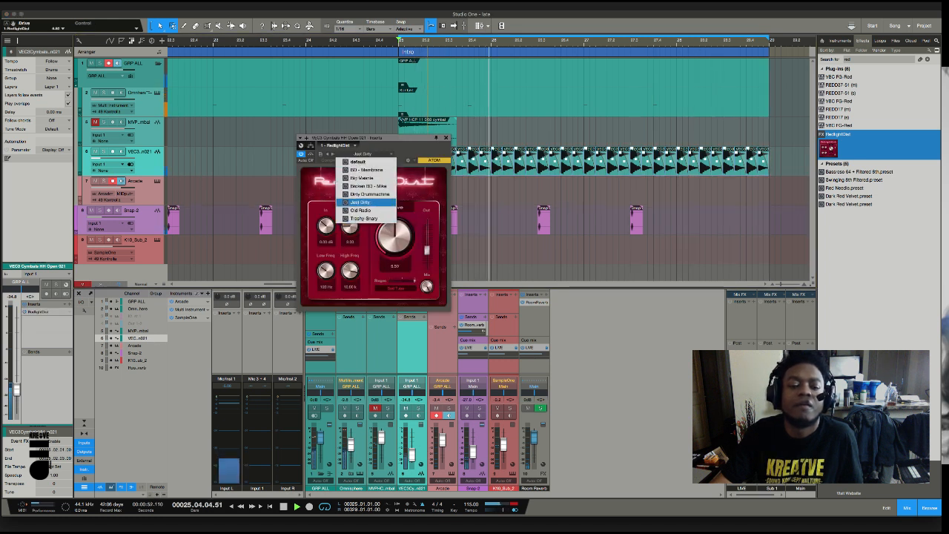
left_click(360, 202)
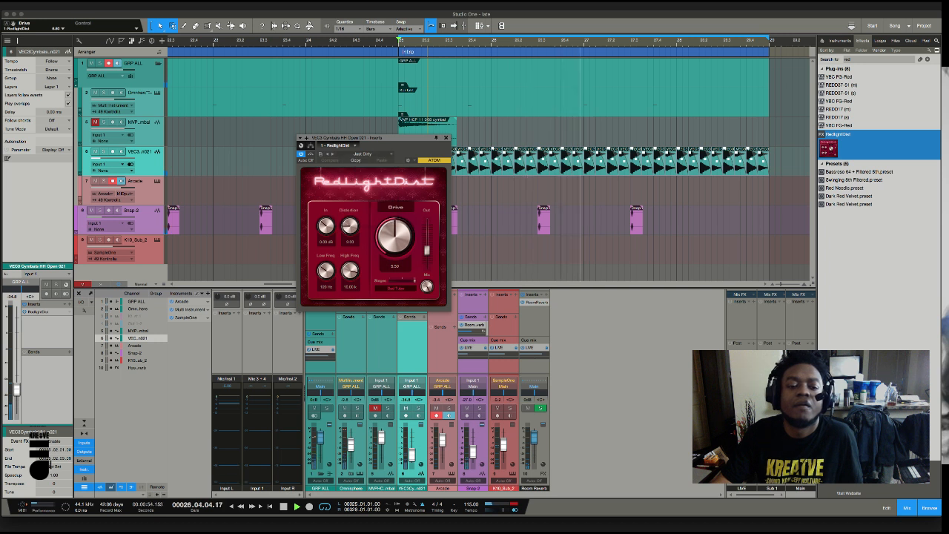
left_click(362, 153)
left_click(361, 211)
left_click(362, 154)
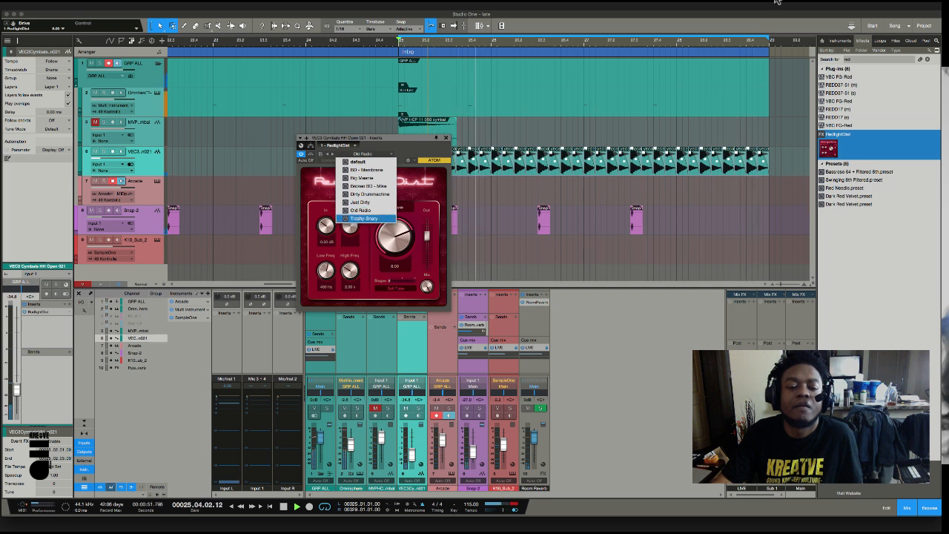
left_click(852, 43)
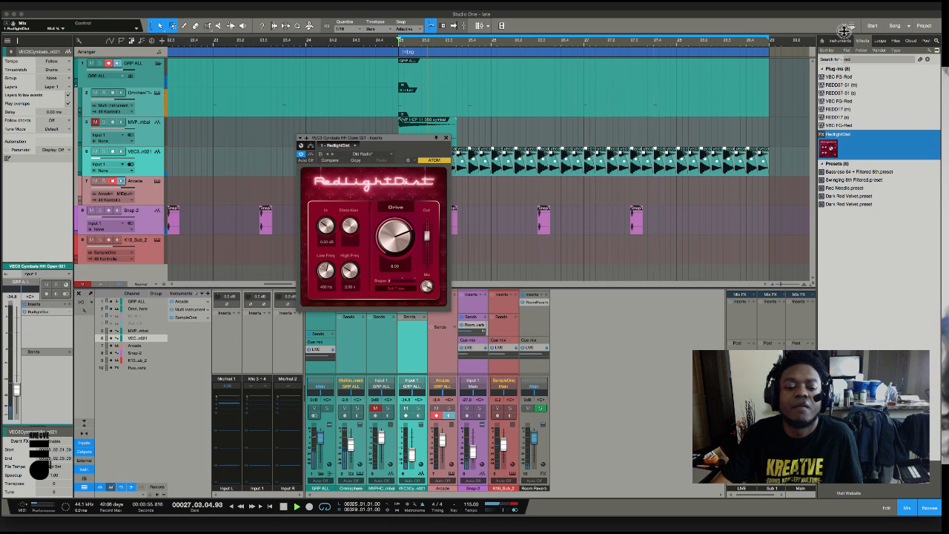
- Raise RedlightDist's output level, adjust its drive and its low and high frequencies, and close the plug-in
left_click_drag(427, 236, 427, 224)
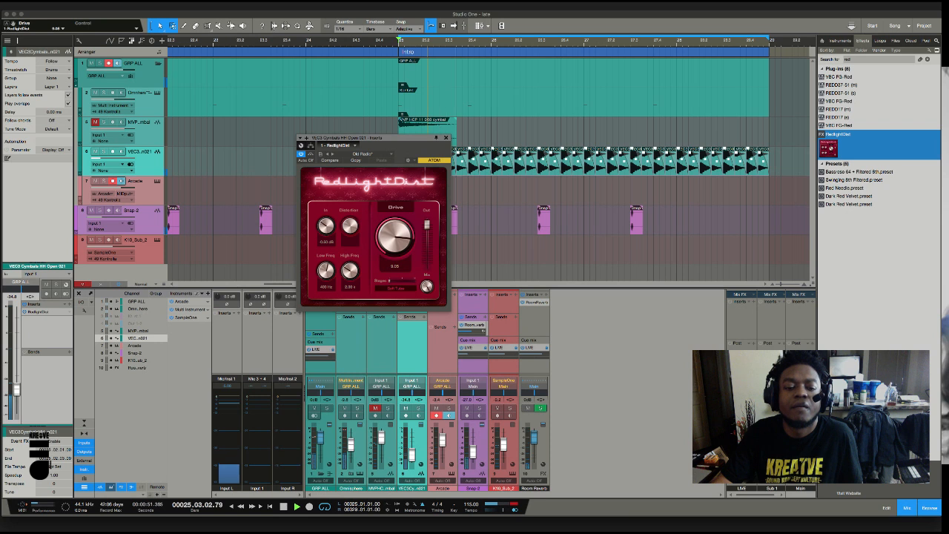
left_click_drag(349, 273, 349, 257)
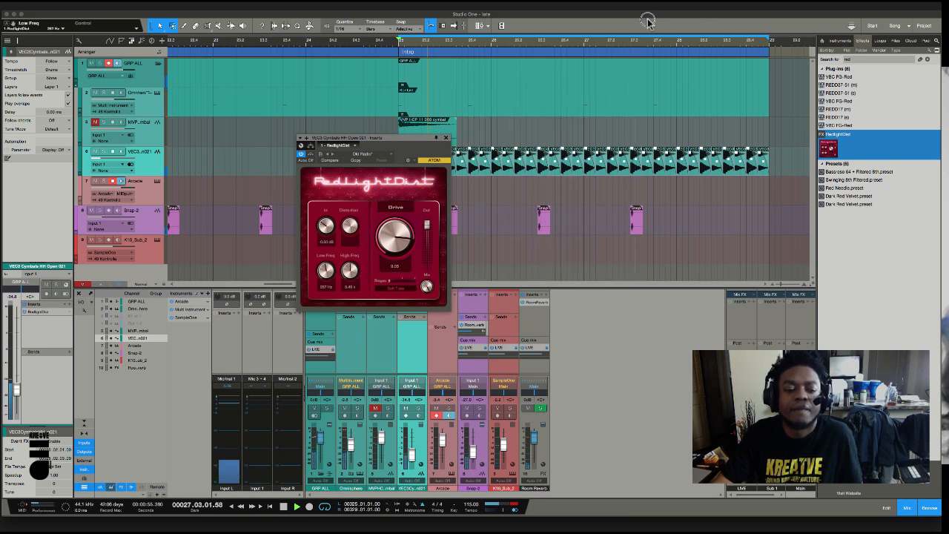
left_click_drag(324, 275, 326, 302)
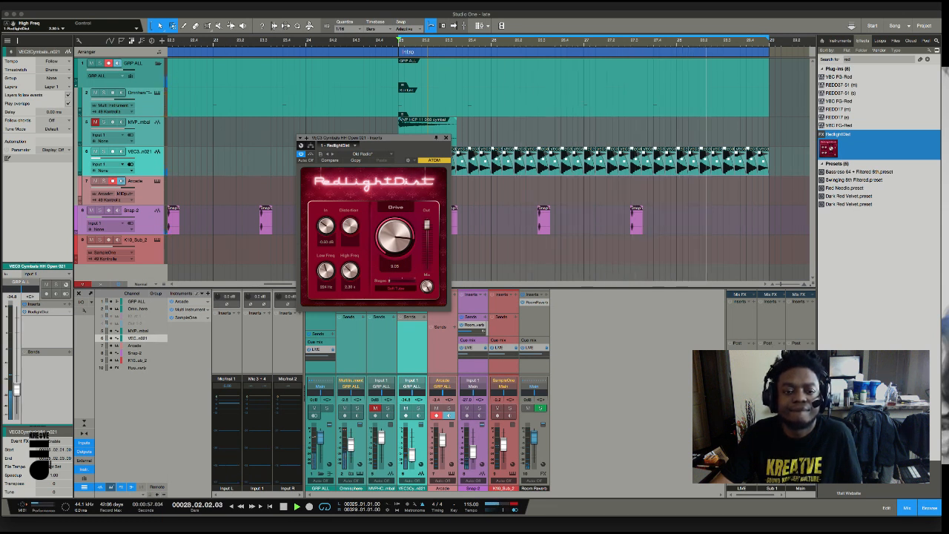
left_click(445, 138)
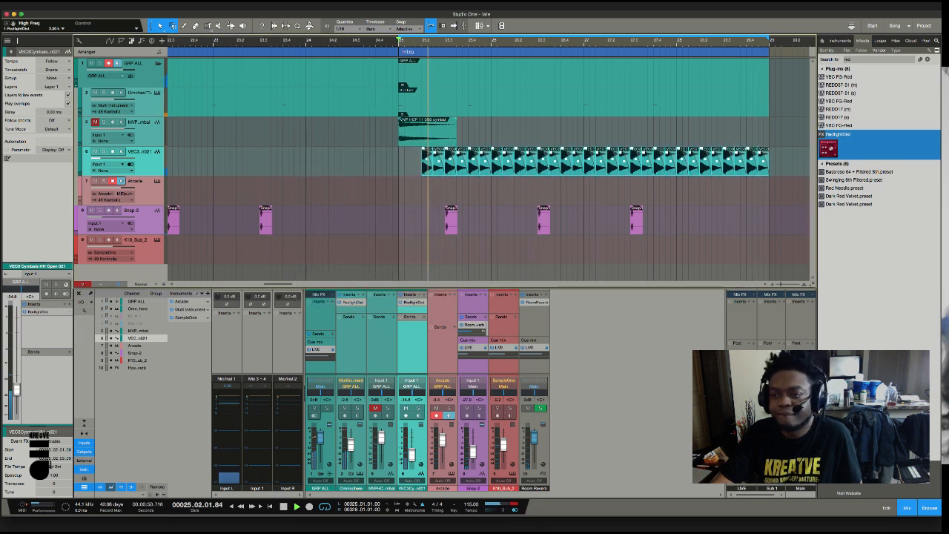
- Return to the "cymbal" search results among the loops and audition samples such as Cymbals 1.wav and the 808 reverse cymbal
left_click(880, 41)
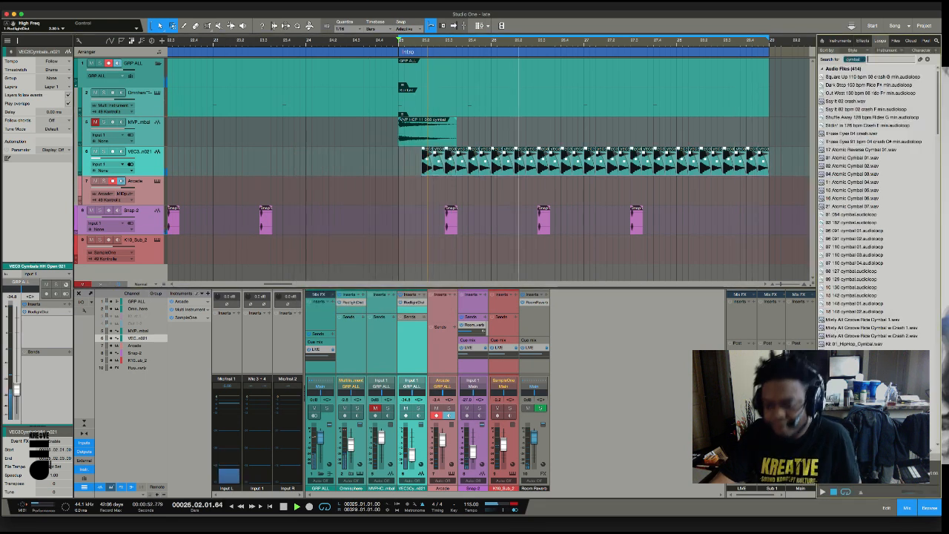
scroll(875, 208, "down", 7)
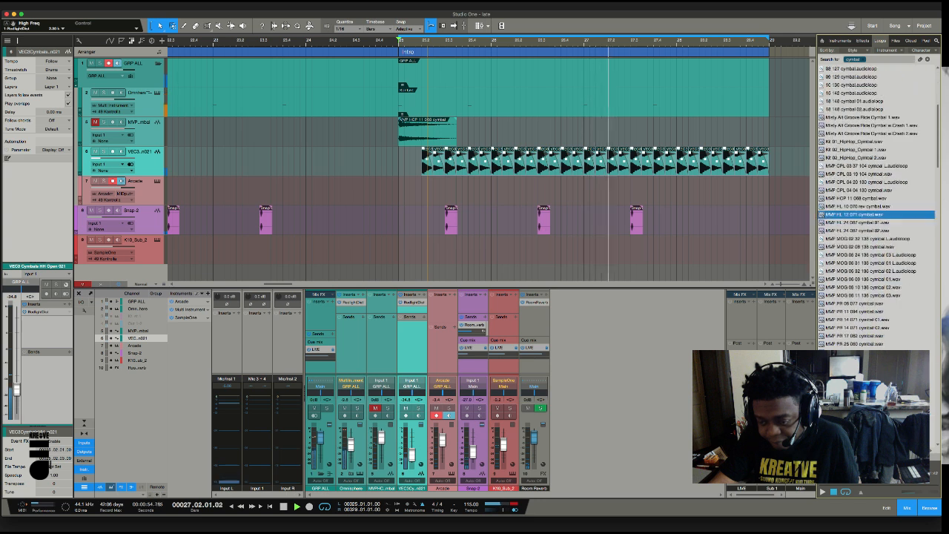
scroll(874, 207, "down", 2)
scroll(874, 208, "down", 10)
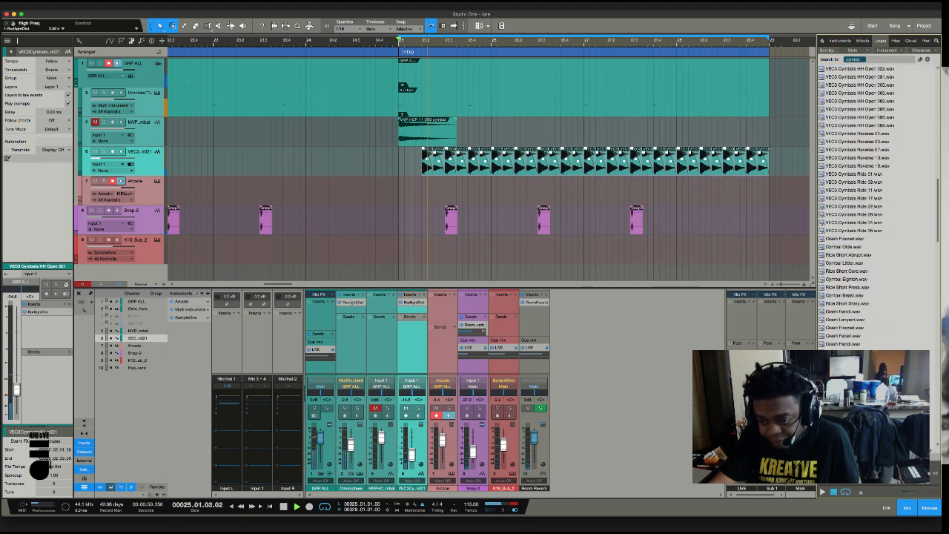
scroll(874, 207, "down", 10)
scroll(874, 208, "down", 10)
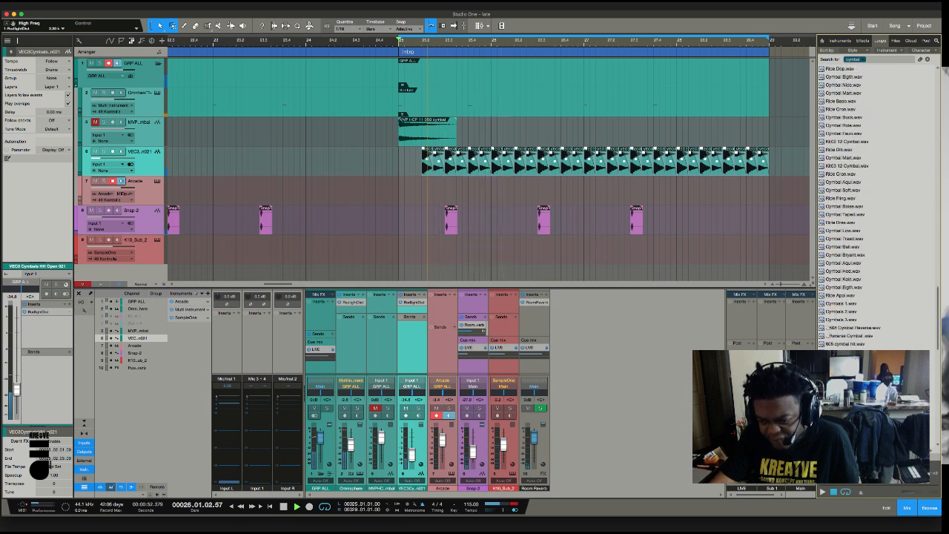
left_click(841, 303)
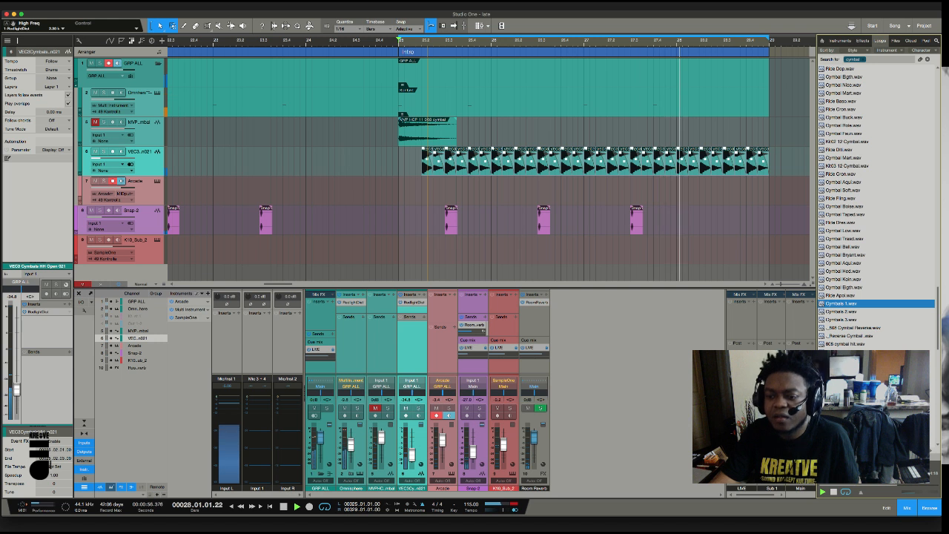
left_click(852, 327)
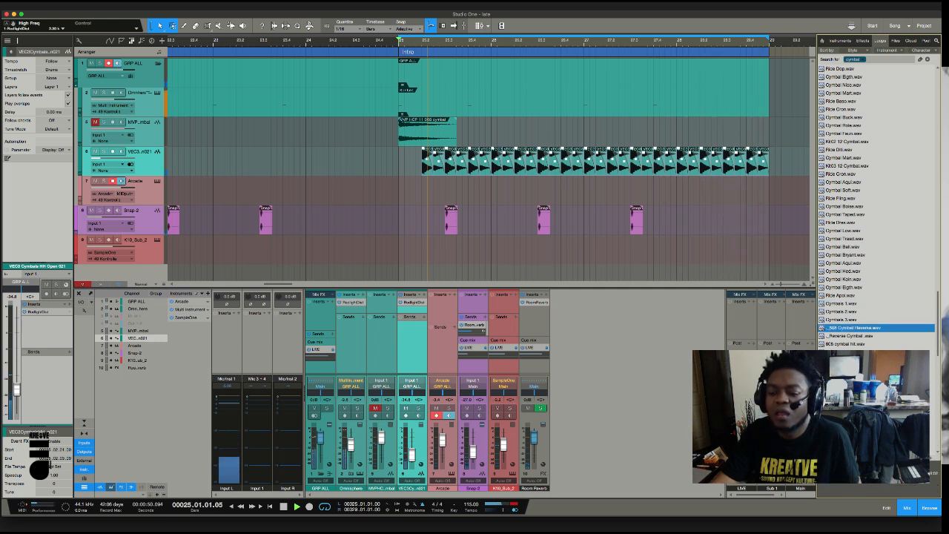
left_click(852, 352)
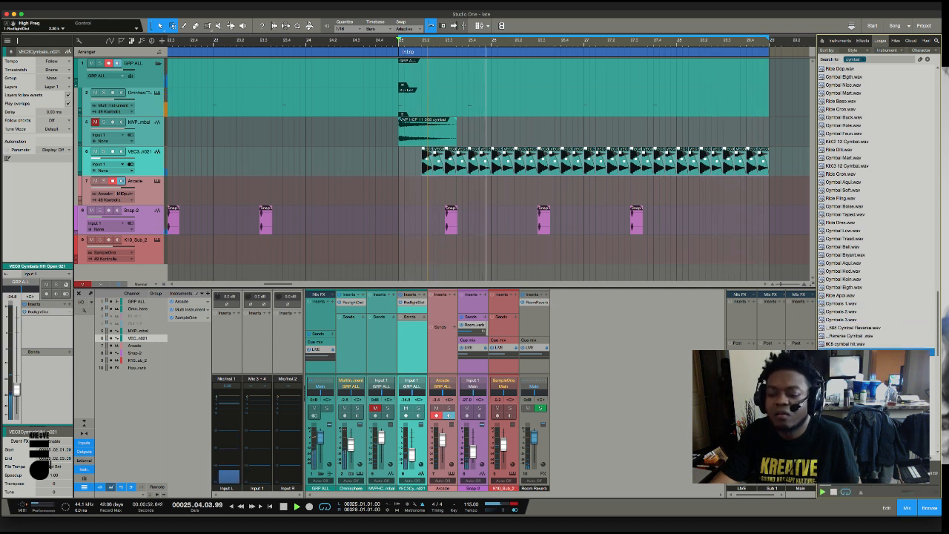
left_click(852, 416)
- Audition some Menu - All Cymbals LoFi samples, look through the rest of the cymbal results, and stop playback
scroll(853, 416, "down", 3)
scroll(852, 311, "down", 12)
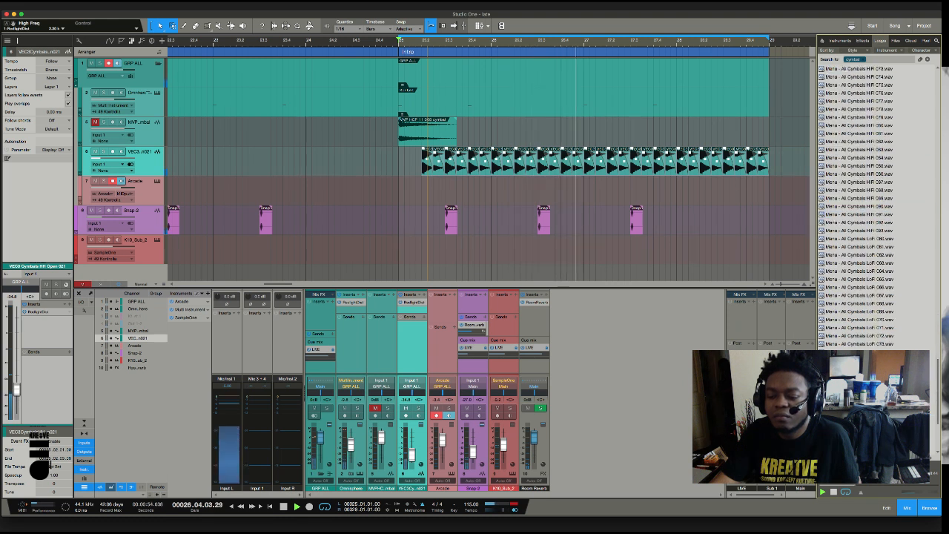
left_click(852, 311)
scroll(852, 311, "down", 5)
left_click(852, 312)
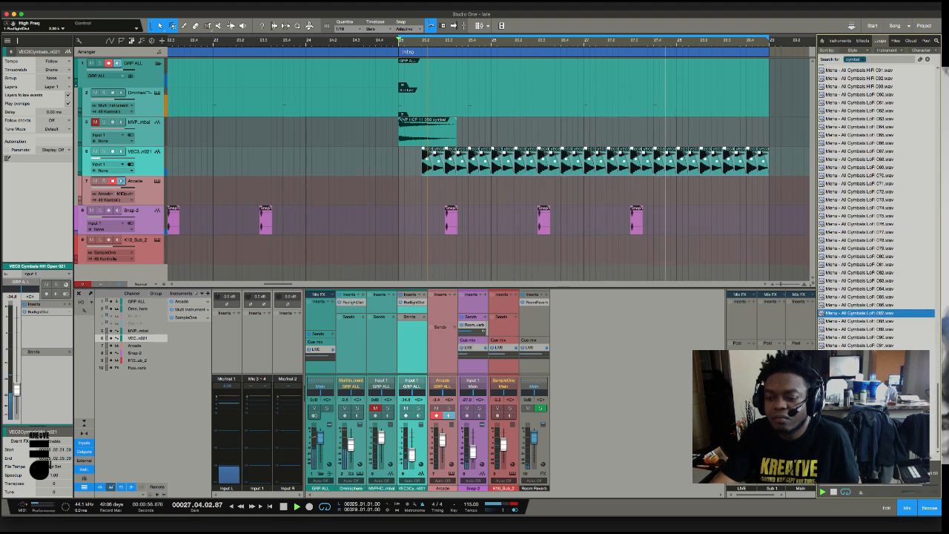
left_click(853, 385)
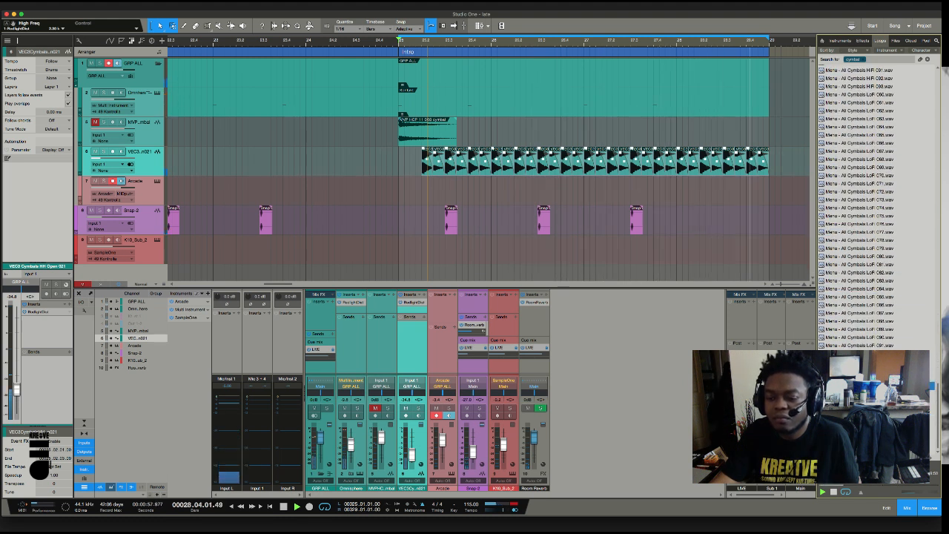
scroll(860, 341, "down", 15)
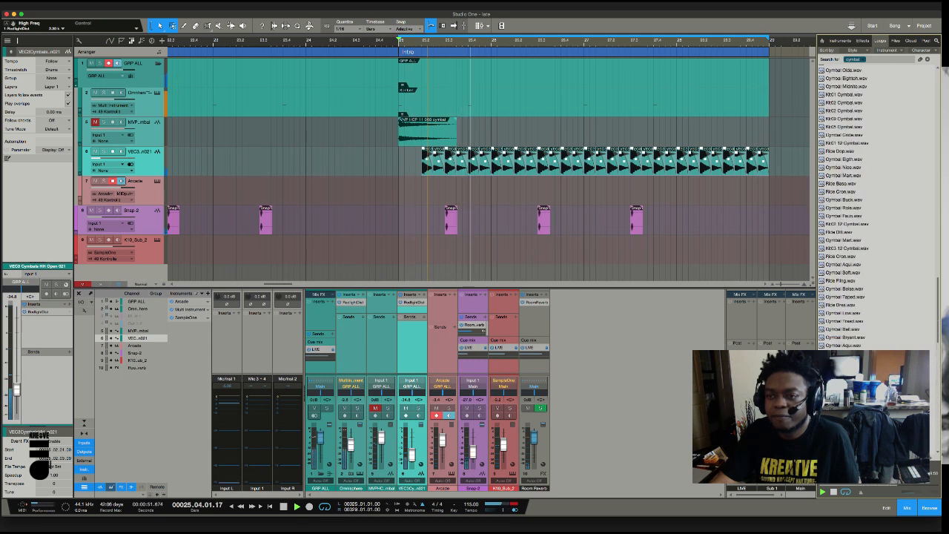
scroll(860, 223, "up", 15)
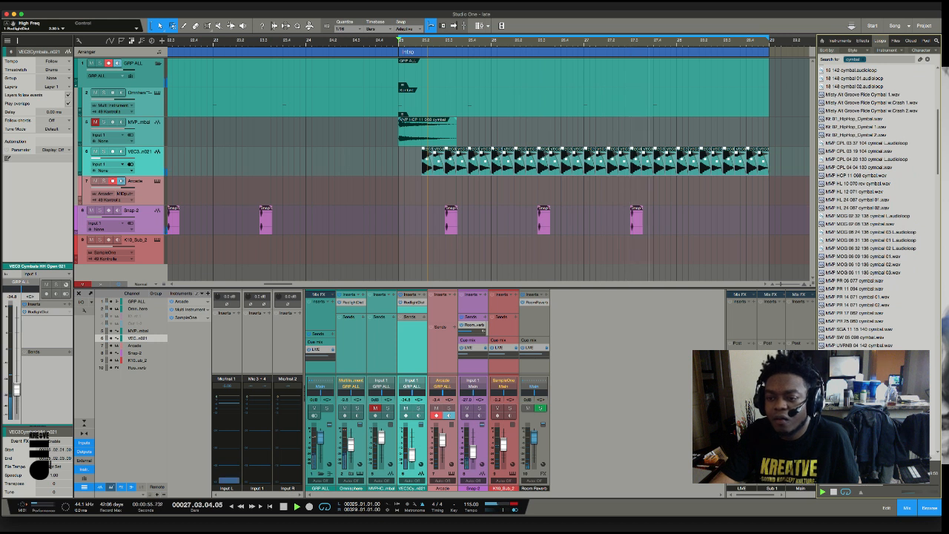
scroll(860, 222, "up", 2)
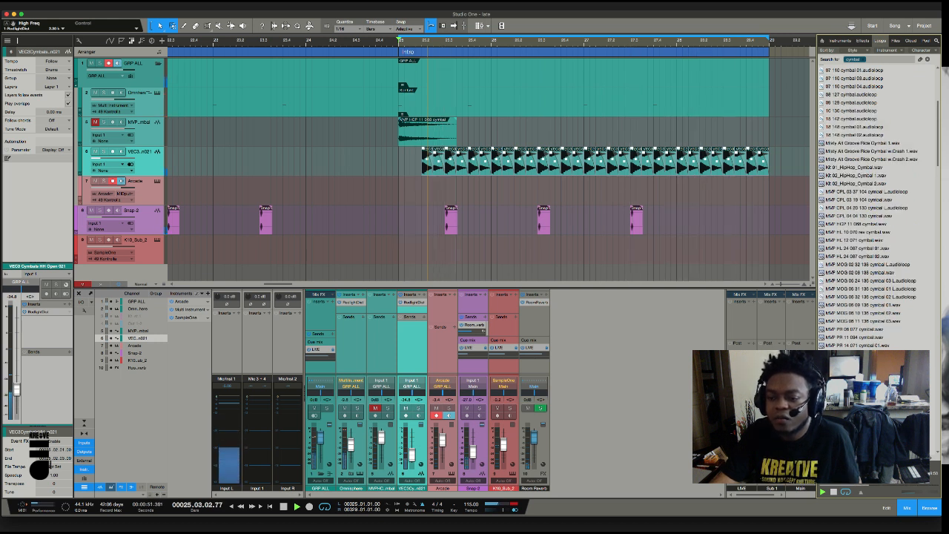
scroll(860, 222, "up", 7)
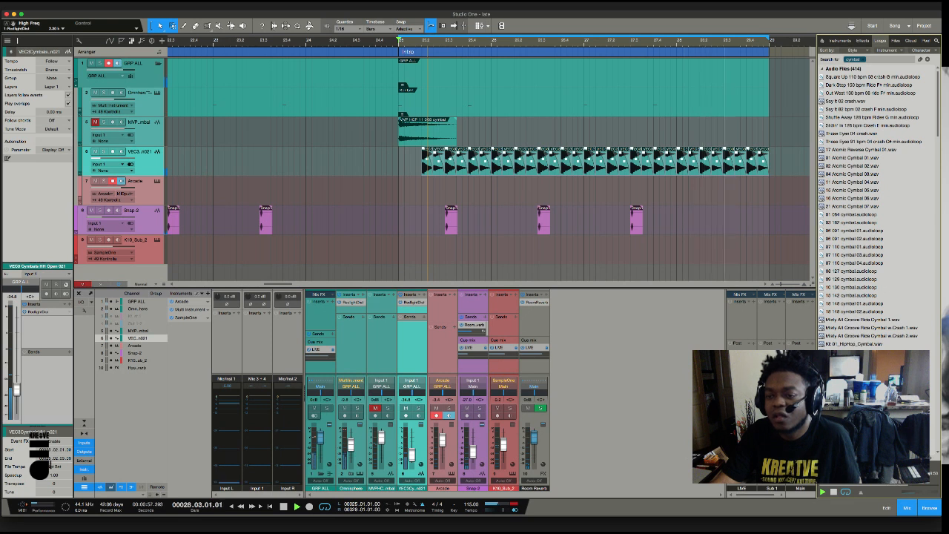
scroll(875, 207, "down", 5)
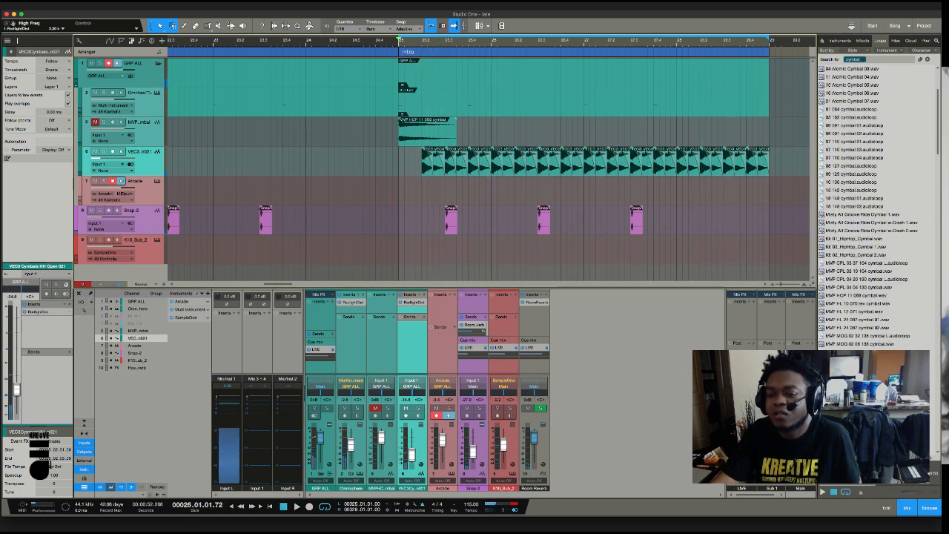
scroll(874, 207, "up", 5)
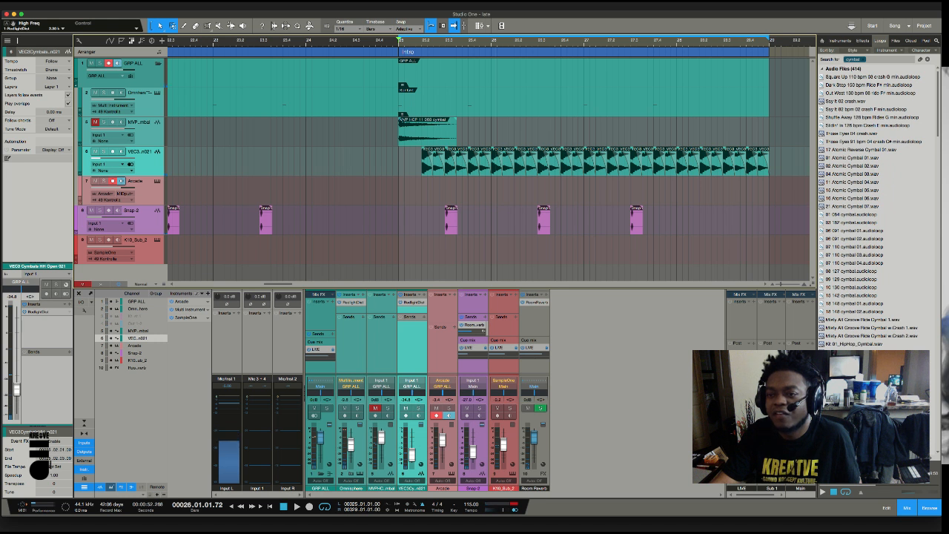
- Search the loops for "mvp kick" and audition the kick samples from MVP AHT 01 076 kick 01.wav through the first MVP CPL kicks
key("BackSpace")
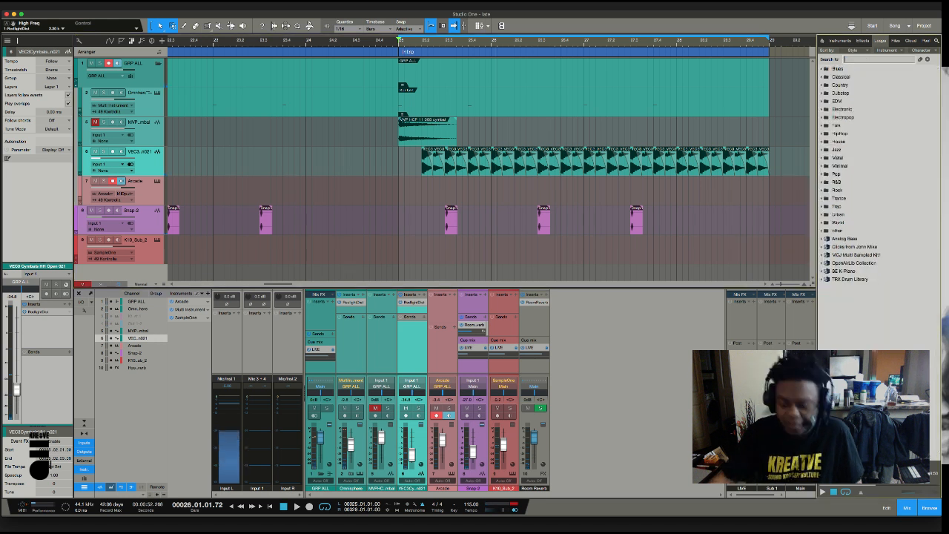
type("mvp")
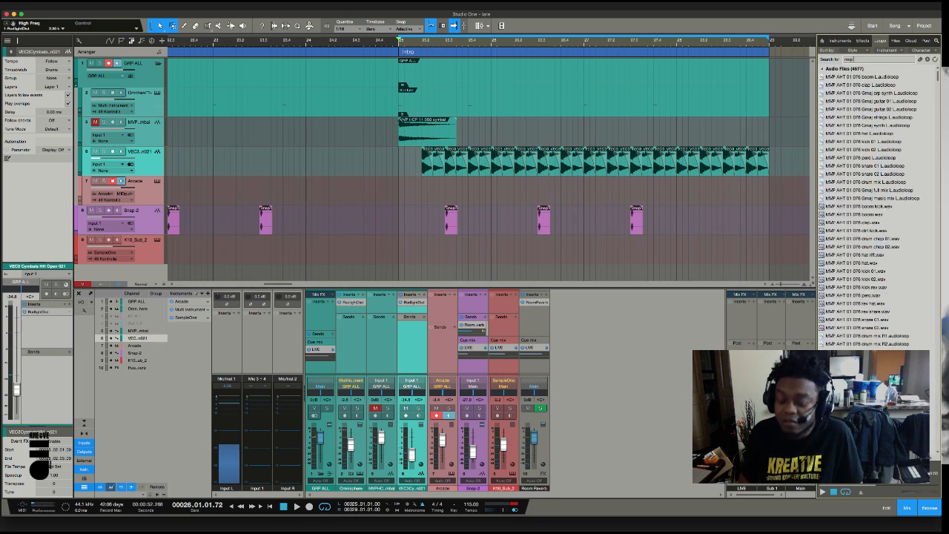
type(" kick")
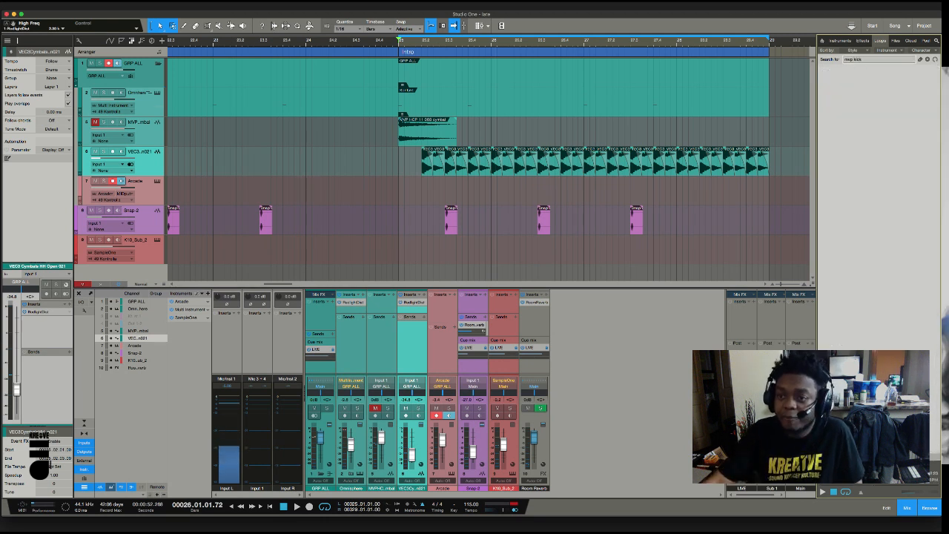
left_click(855, 109)
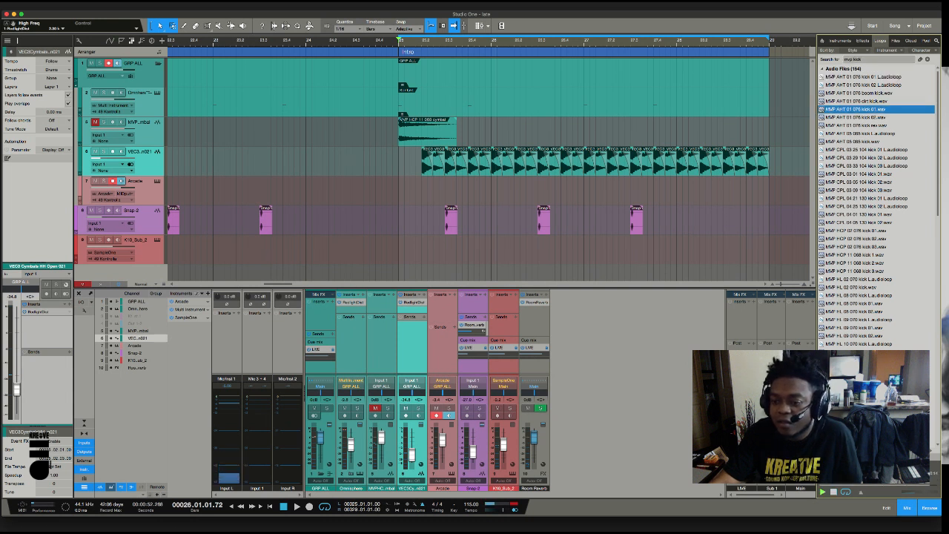
key("Down")
key("Down")
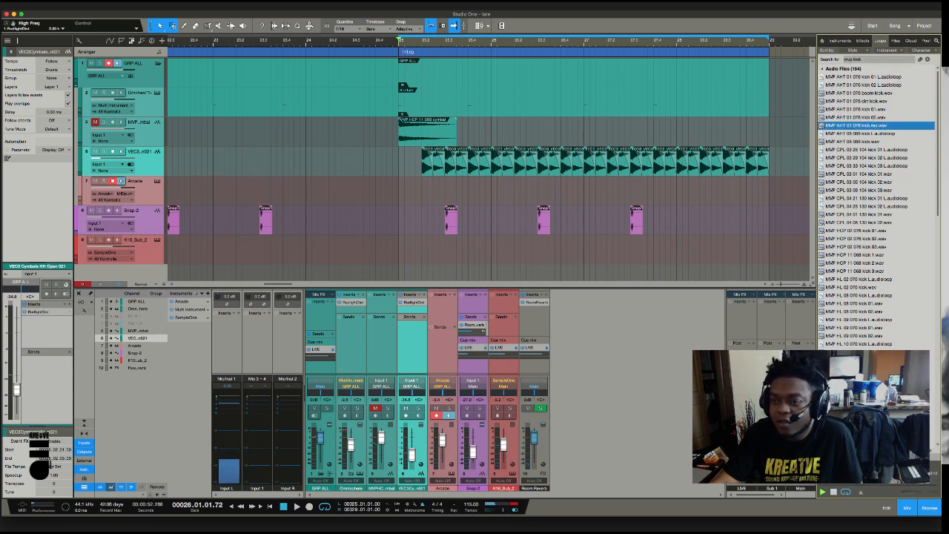
key("Down")
key("Down")
key("Down")
key("Down")
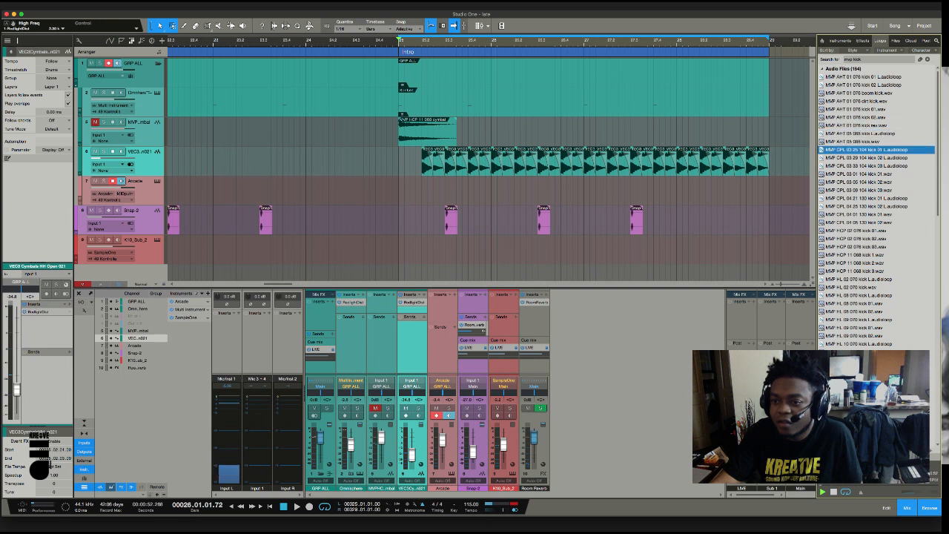
key("Up")
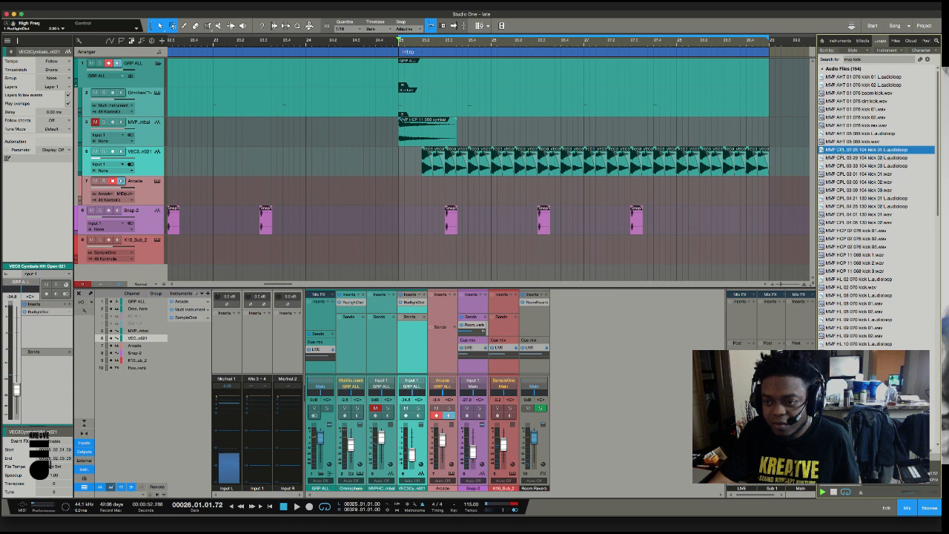
- Compare MVP AHT 05 085 kick.wav with MVP CPL 03 25 104 kick 01 L.audioloop, and select the latter
key("Down")
key("Up")
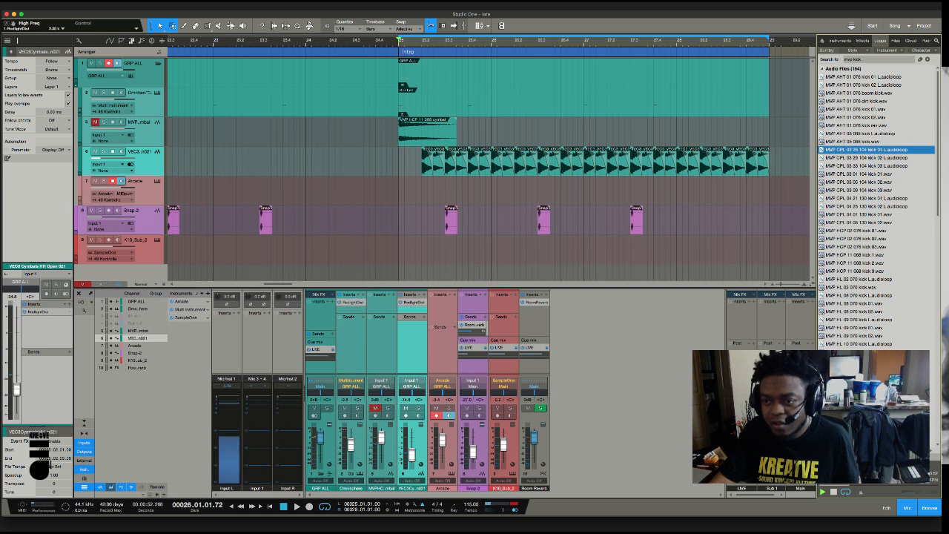
key("Up")
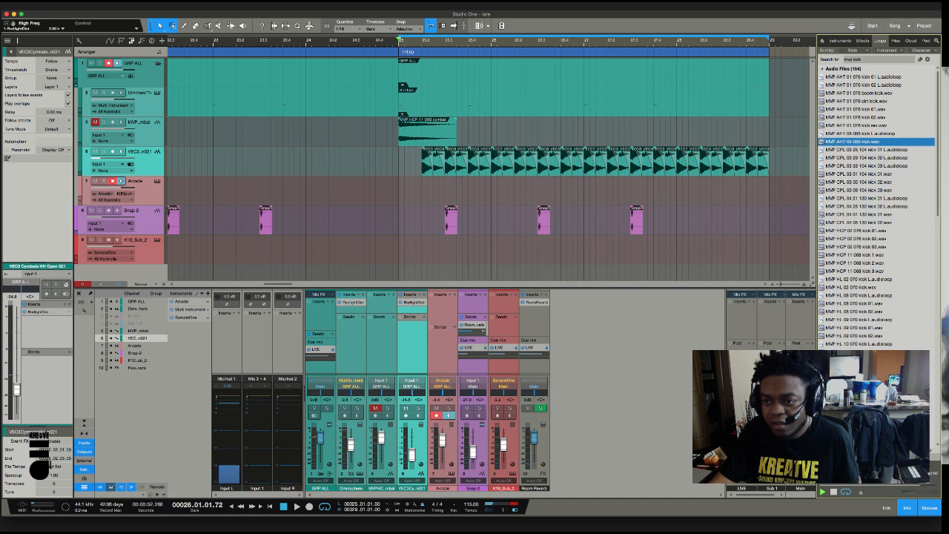
key("Down")
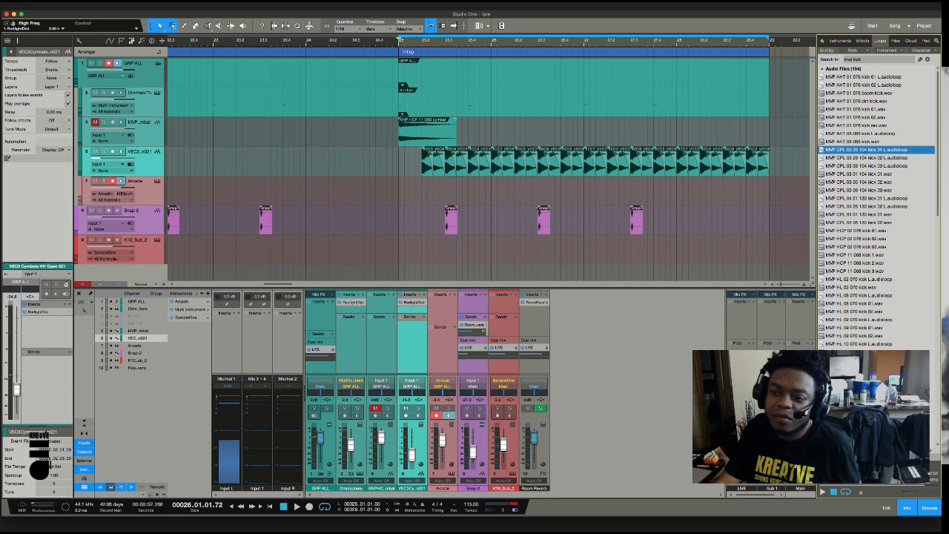
right_click(845, 173)
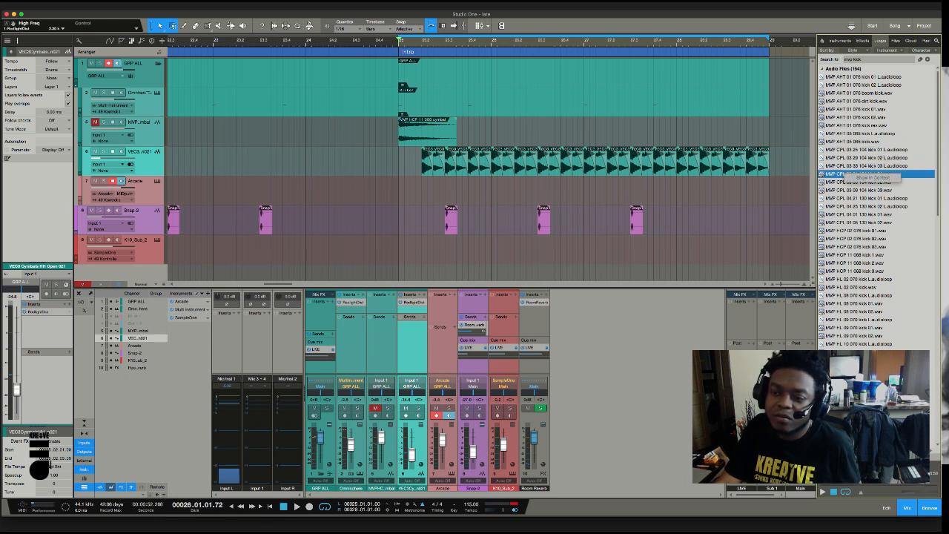
left_click(837, 150)
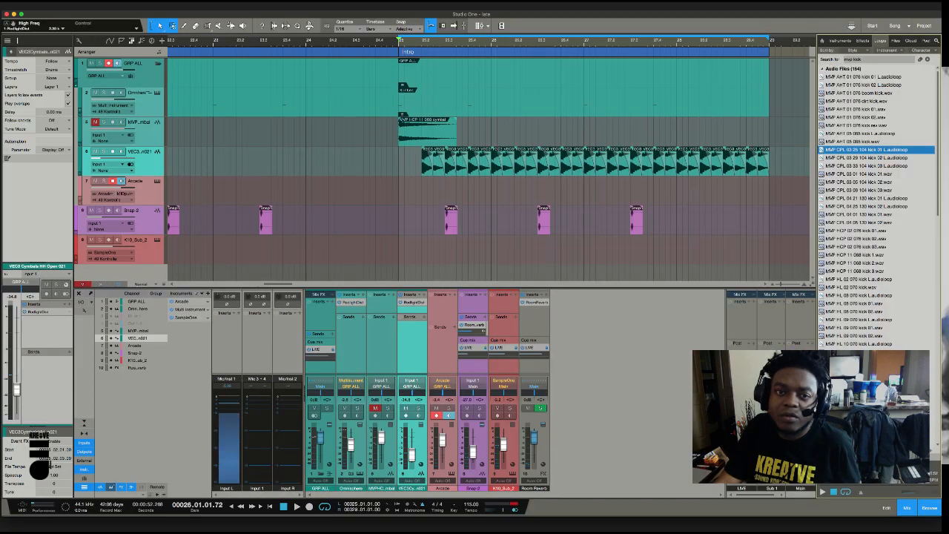
- Open the scratch pad, place MVP CPL 03 25 104 kick 01 L.audioloop midway through bar 2 on the VEC3 cymbal track, and play it
left_click(479, 27)
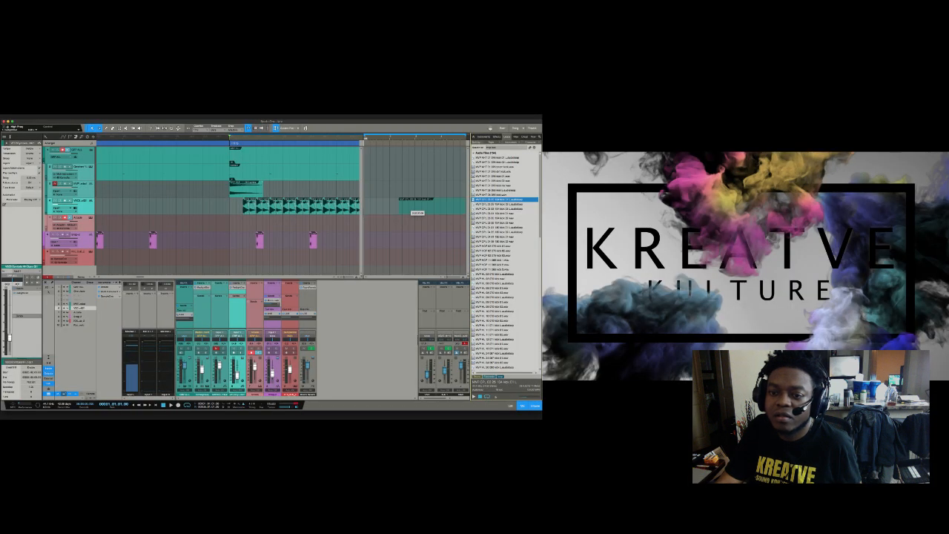
left_click_drag(408, 207, 406, 206)
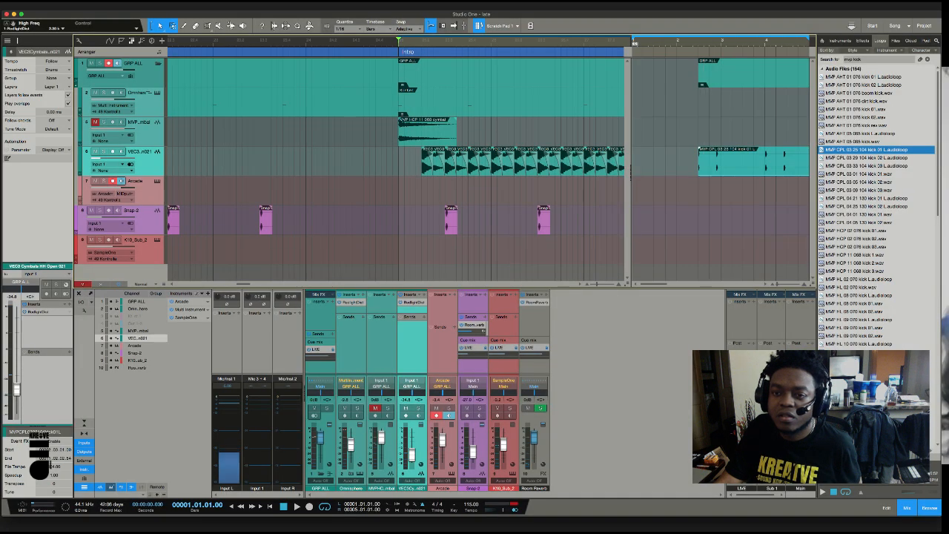
key("space")
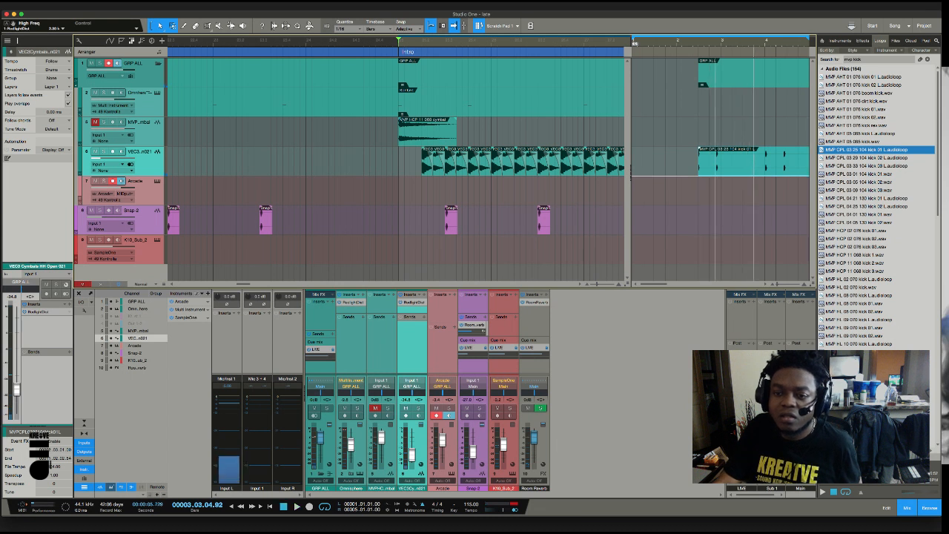
- Move the kick loop to the MVP HCP 11 068 cymbal track and try different event volume levels, up to 24 dB
left_click_drag(746, 151, 746, 119)
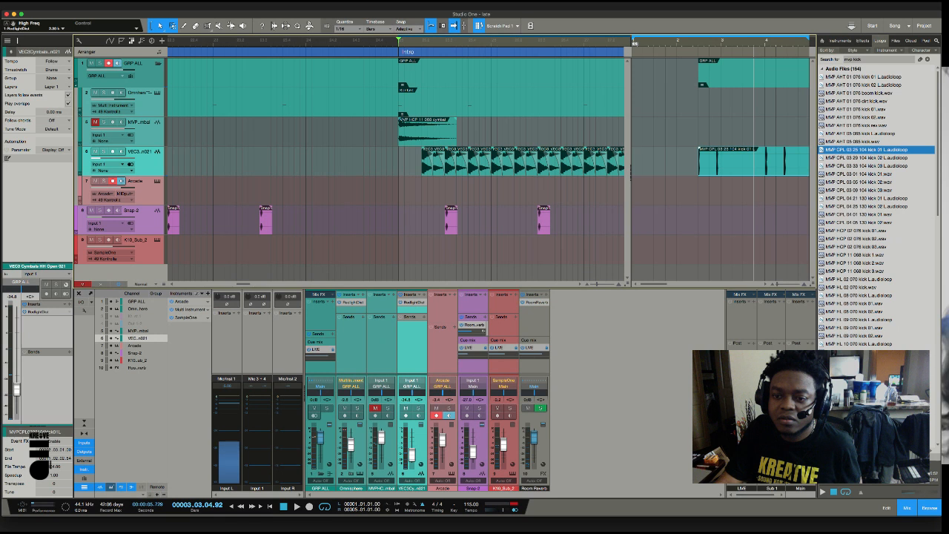
left_click_drag(744, 161, 744, 134)
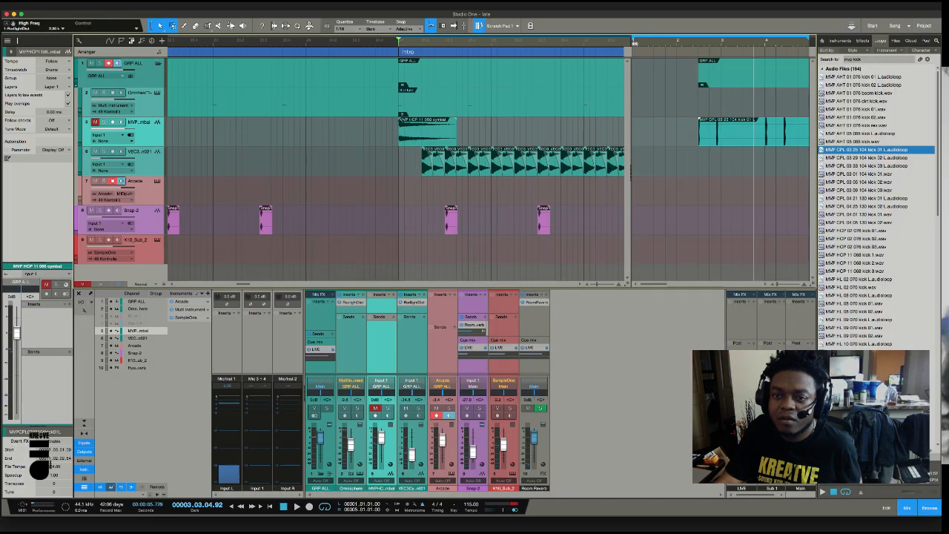
key("space")
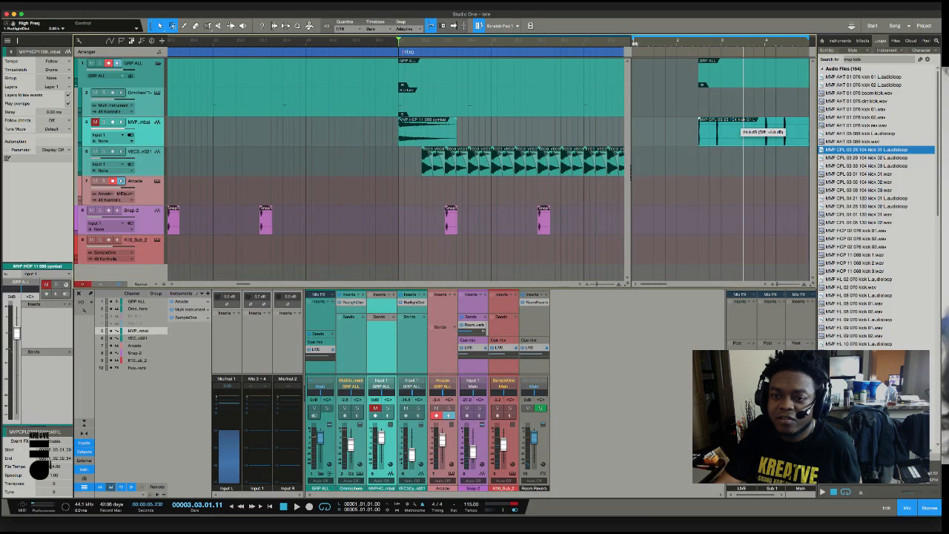
left_click_drag(764, 132, 763, 103)
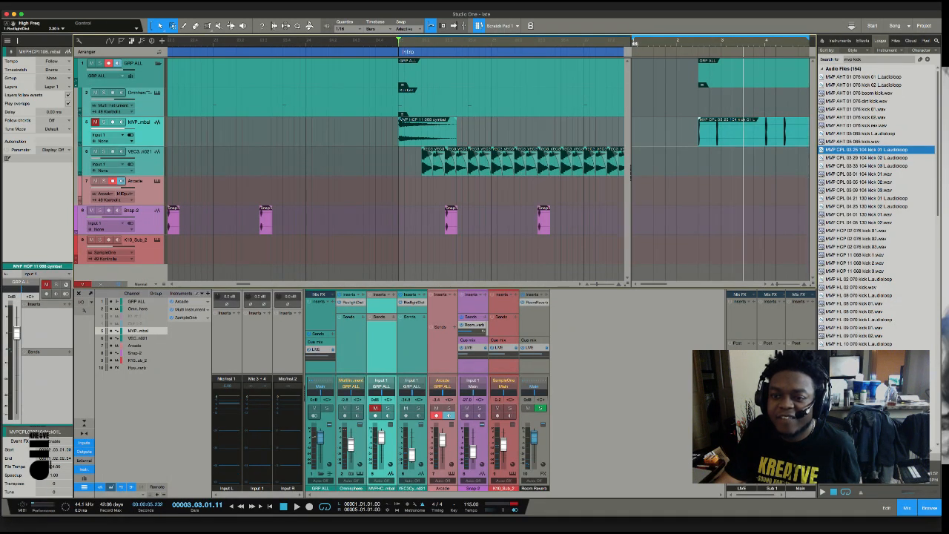
left_click_drag(759, 122, 756, 77)
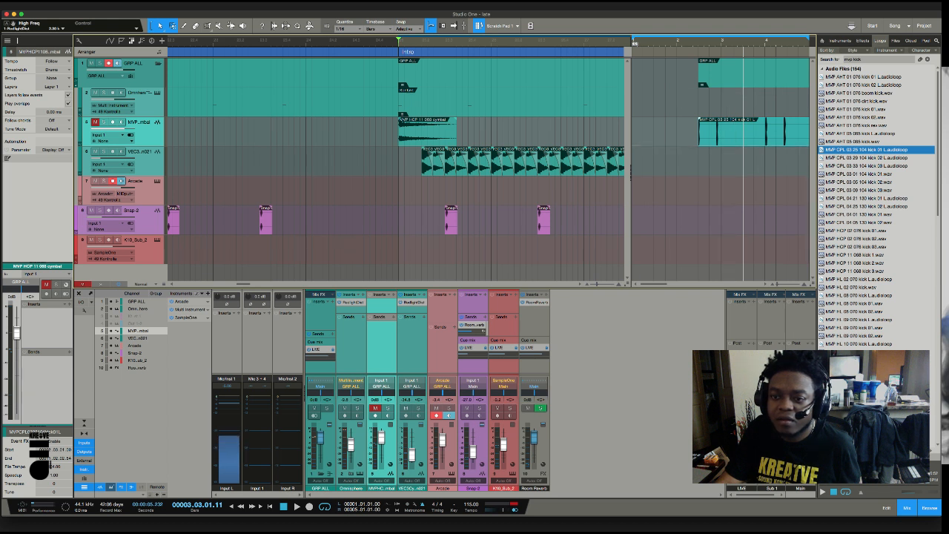
mouse_move(754, 123)
left_mouse_down()
mouse_move(755, 150)
mouse_move(754, 126)
left_mouse_up()
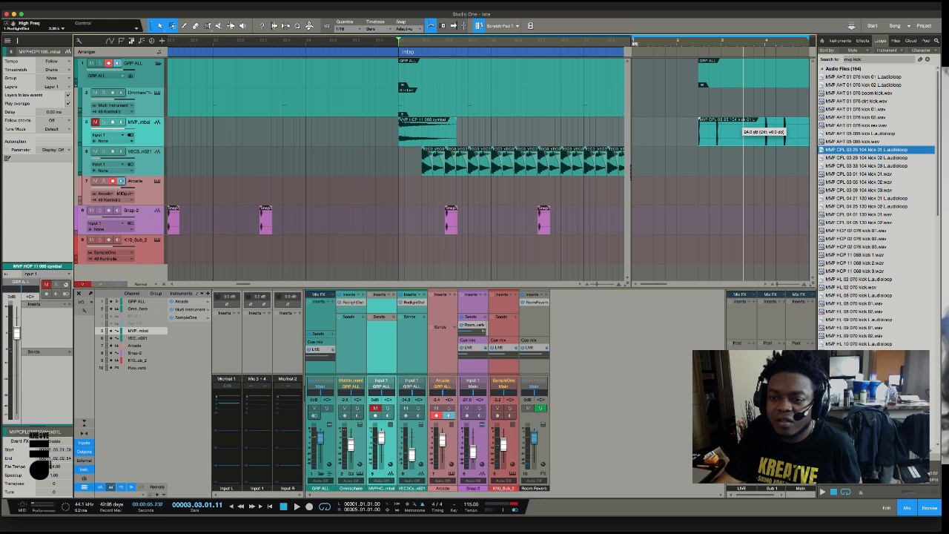
left_click_drag(755, 126, 754, 139)
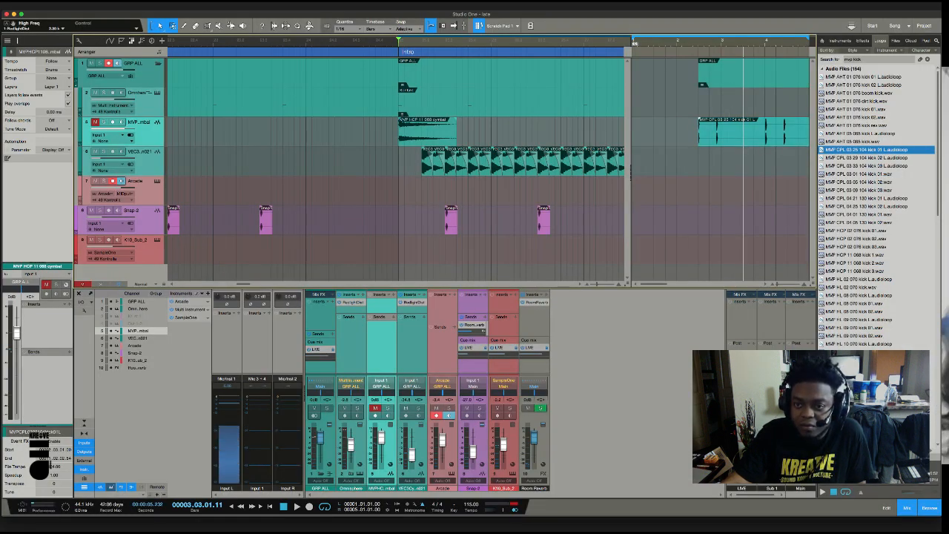
mouse_move(753, 132)
left_mouse_down()
mouse_move(753, 97)
mouse_move(753, 117)
left_mouse_up()
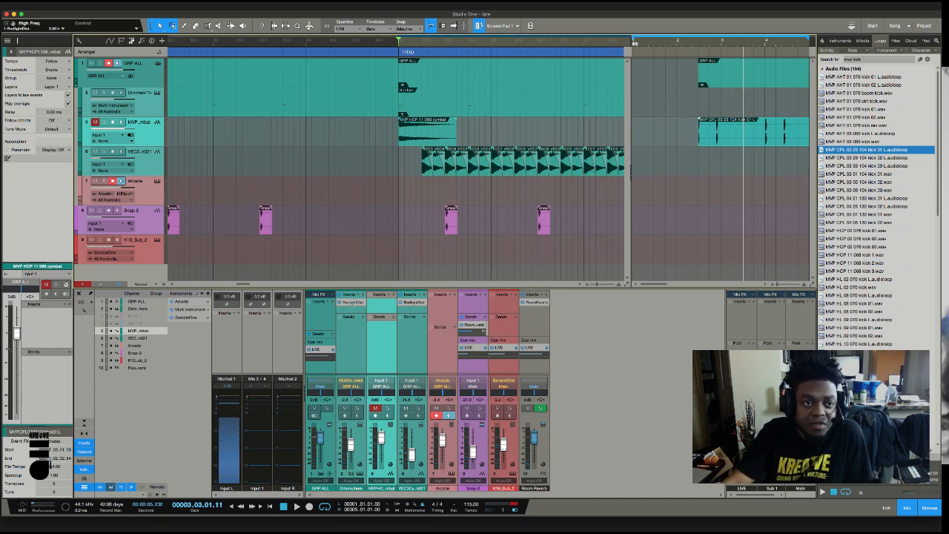
- Move the kick loop in the scratch pad to the Snap-2 track and play it there
left_click(152, 27)
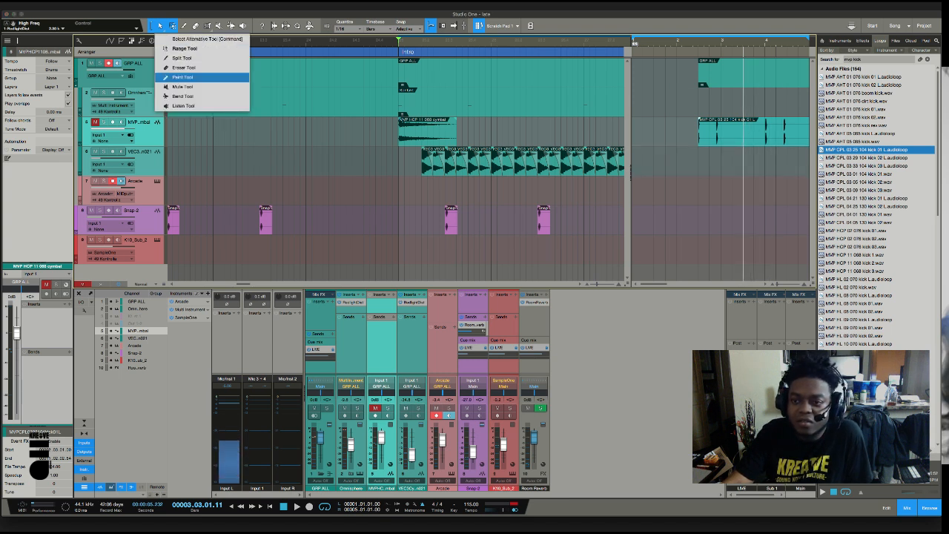
left_click(181, 77)
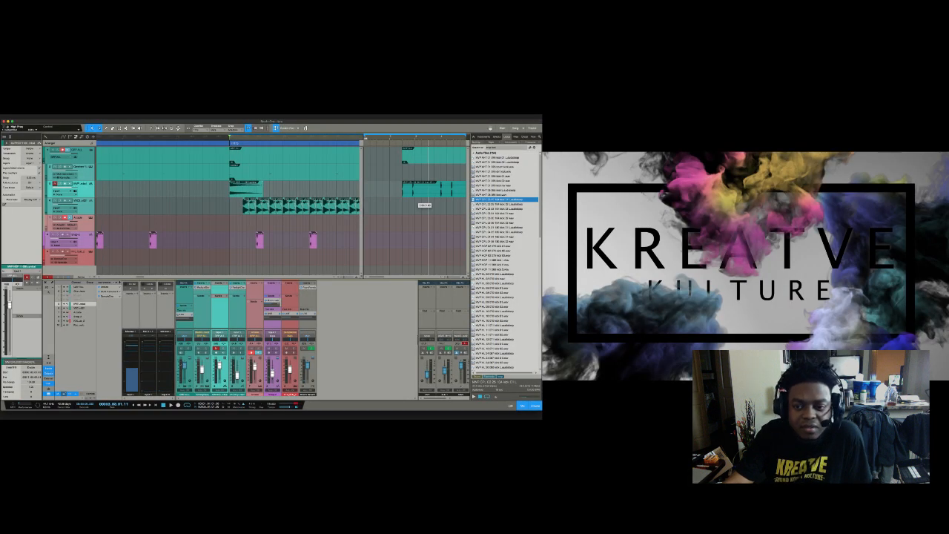
left_click_drag(427, 193, 426, 239)
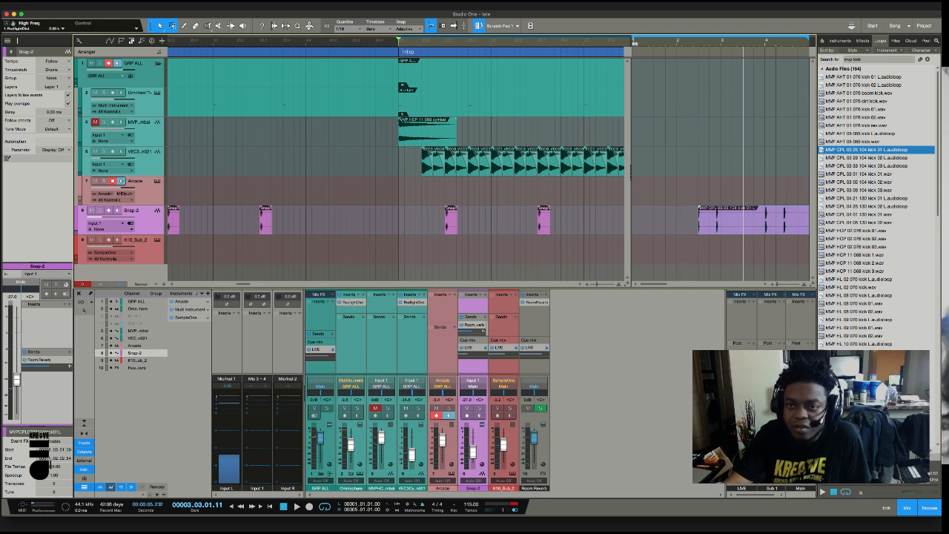
key("space")
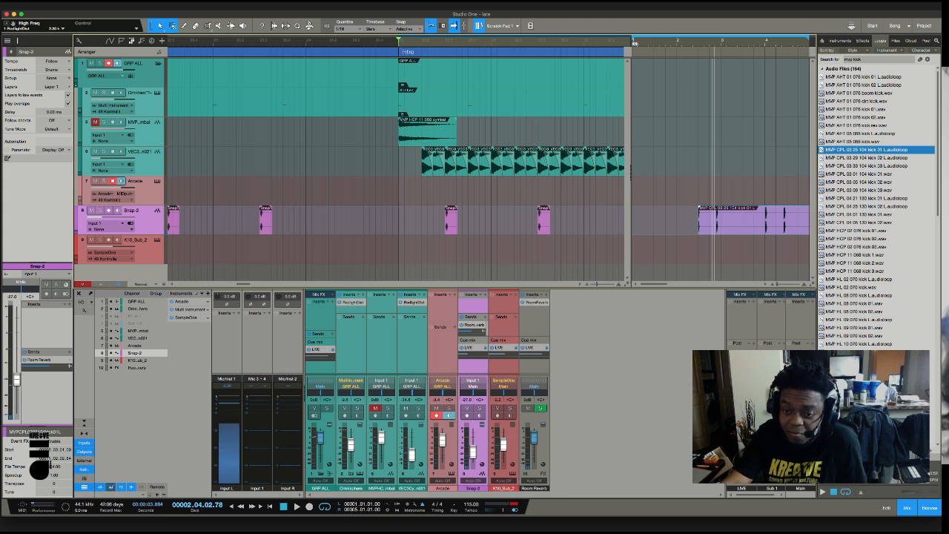
- Trim the kick loop to its first hit, ending at 2.4, and send that event to a new Impact
key("F2")
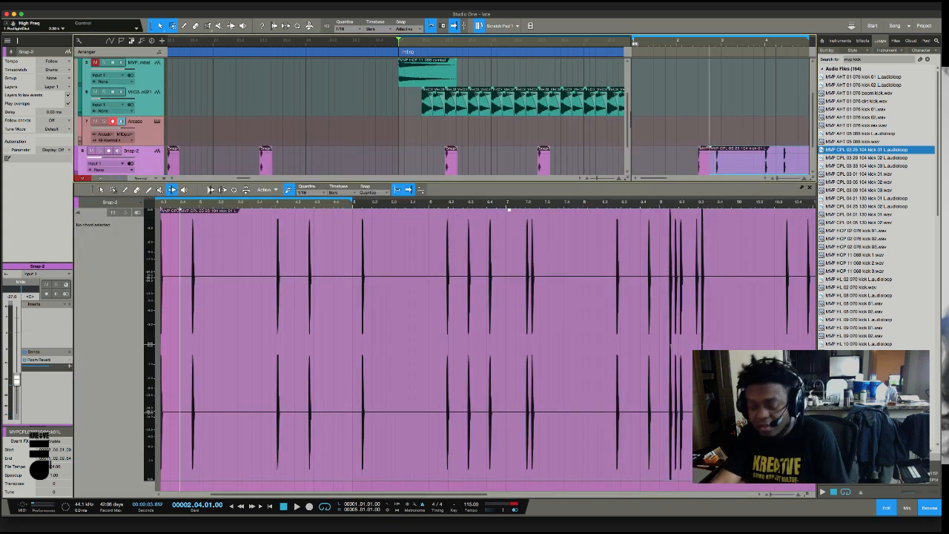
key("Delete")
right_click(703, 162)
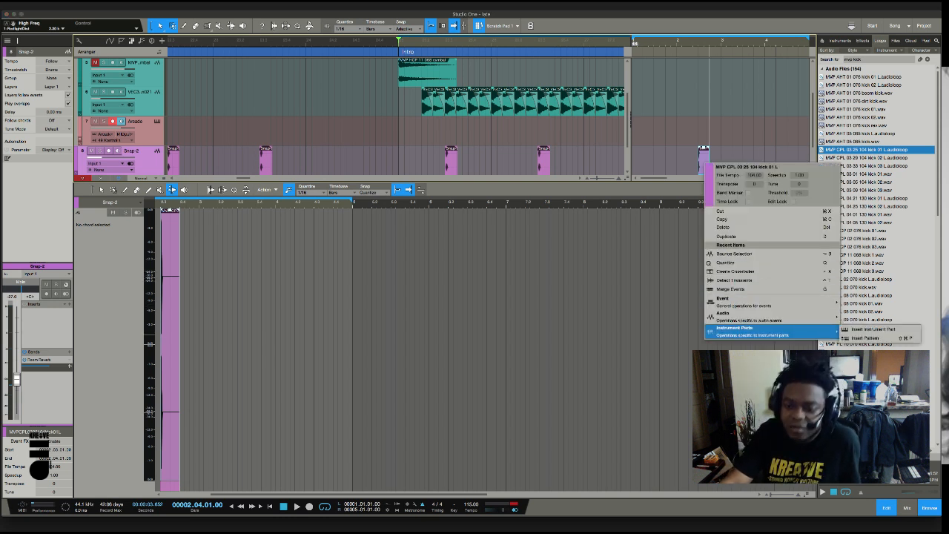
mouse_move(741, 316)
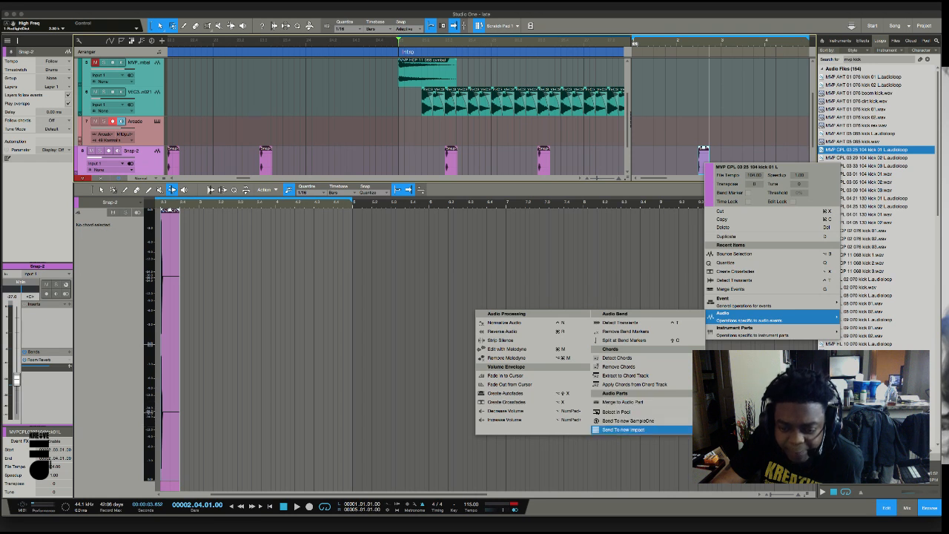
left_click(623, 430)
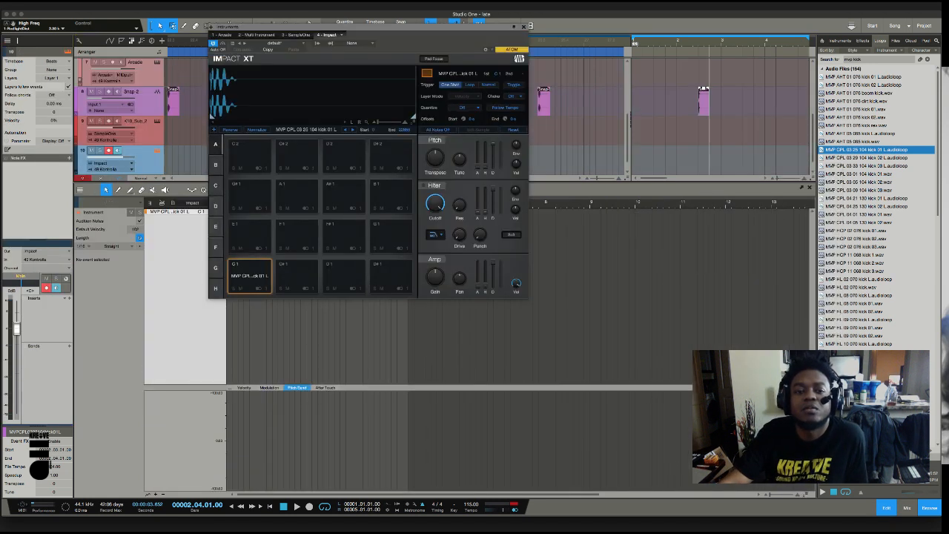
left_click_drag(319, 26, 640, 210)
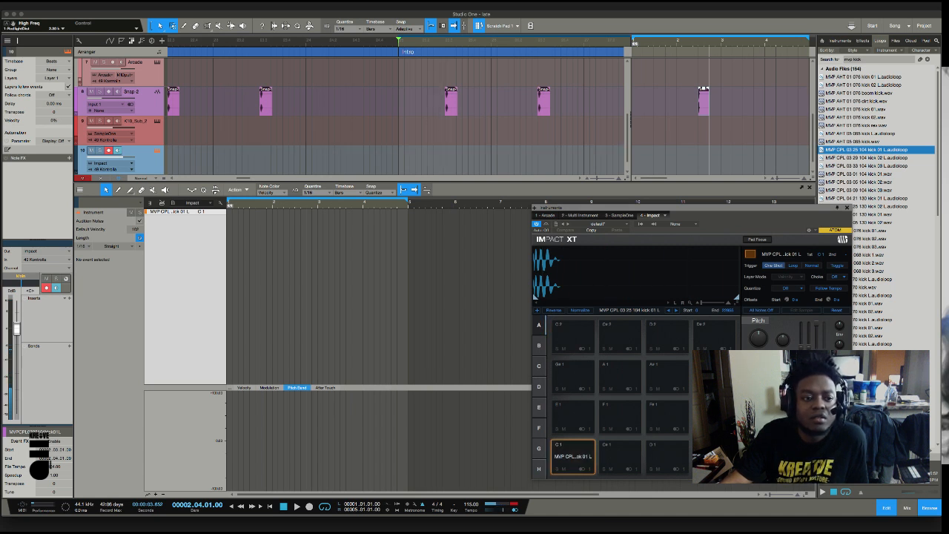
scroll(348, 111, "down", 1)
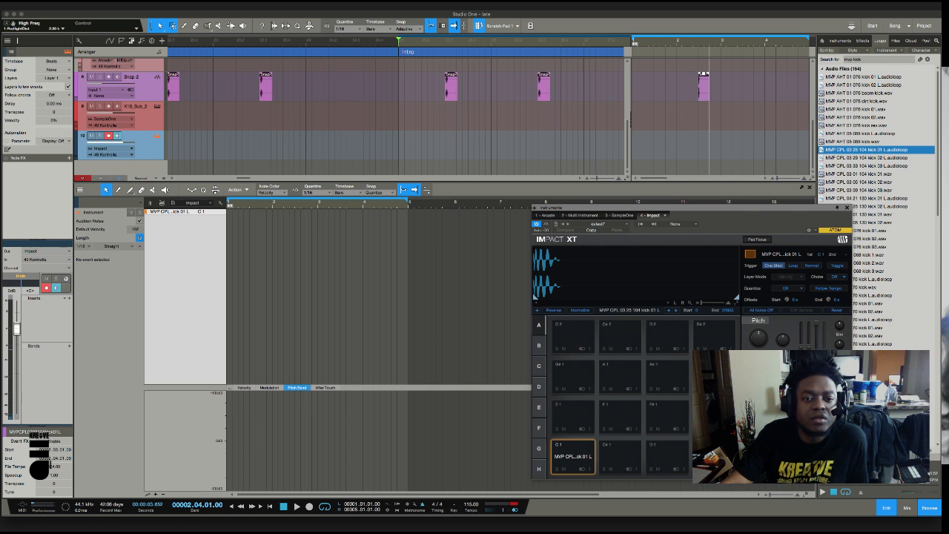
- Select the Snap-2 event in bar 23 of the arrangement and play it back
left_click(404, 160)
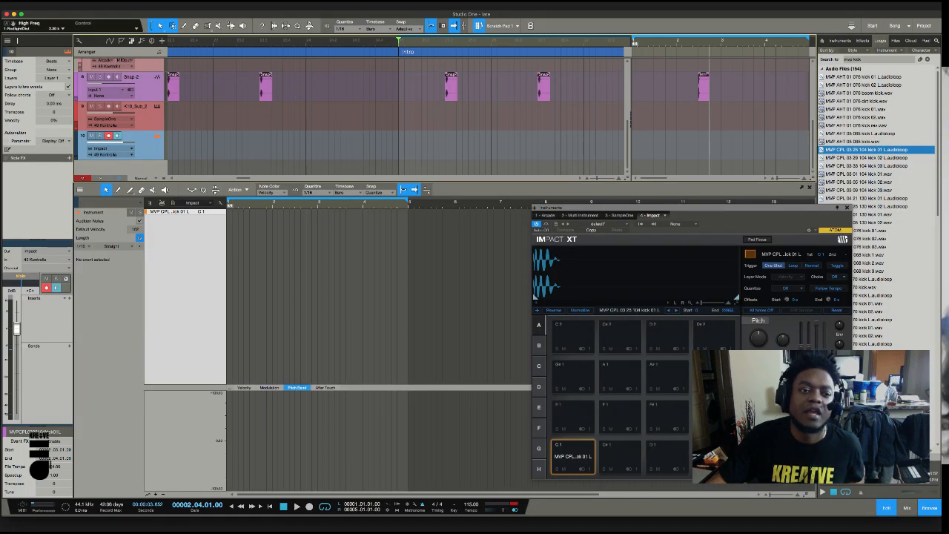
left_click(266, 77)
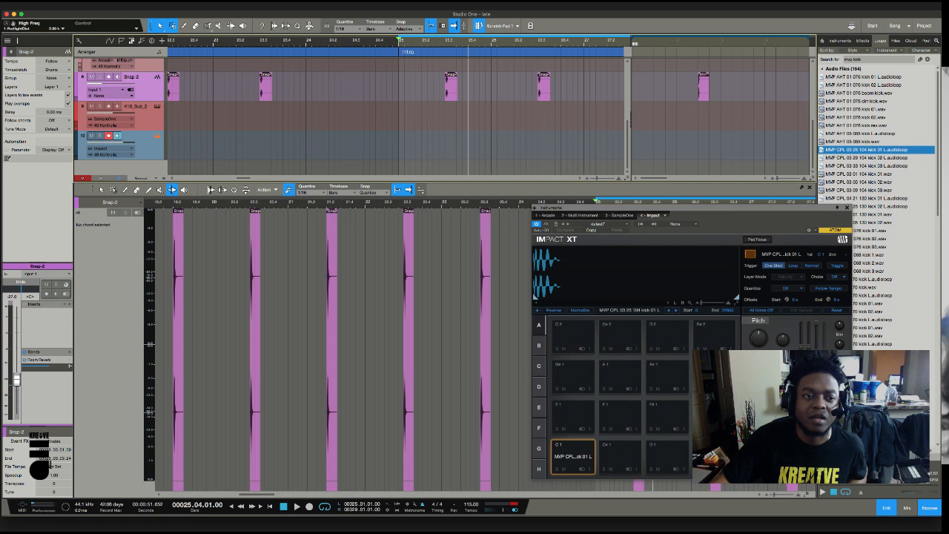
key("space")
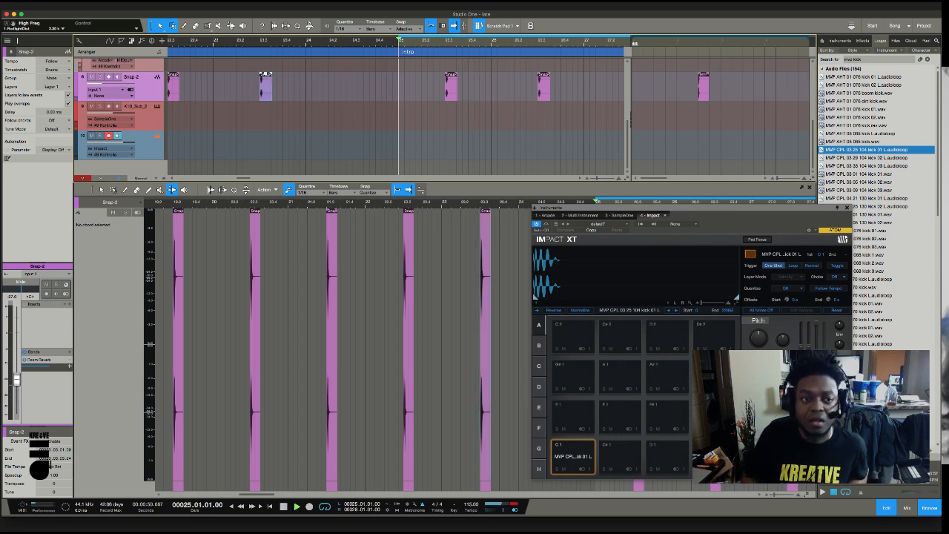
key("space")
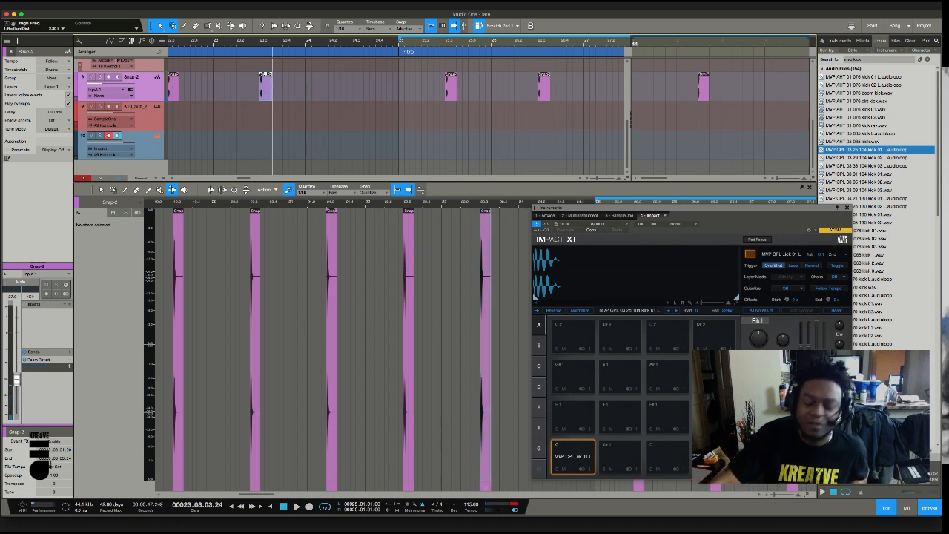
- Check the key assignment of Play Selected Range and the neighbouring transport commands in the keyboard shortcut preferences, and close them without changes
key("super+comma")
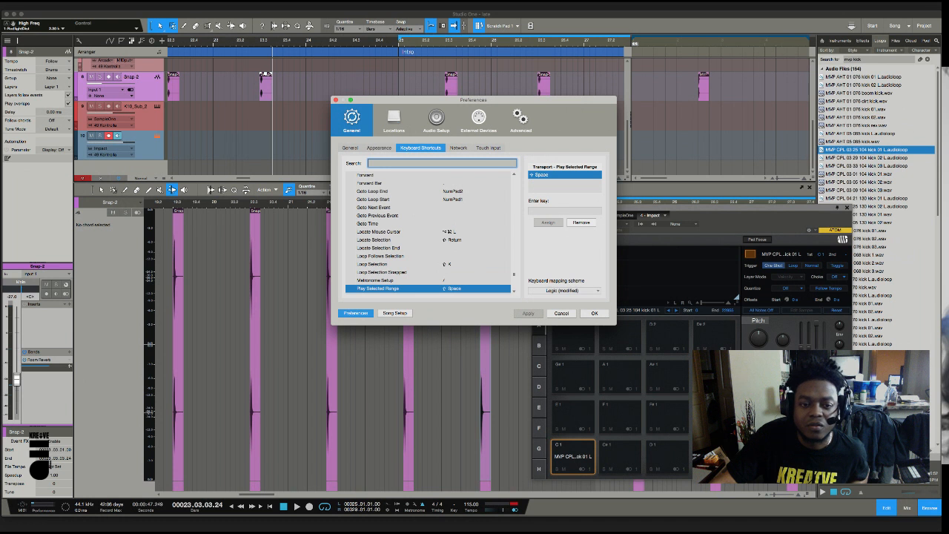
key("Tab")
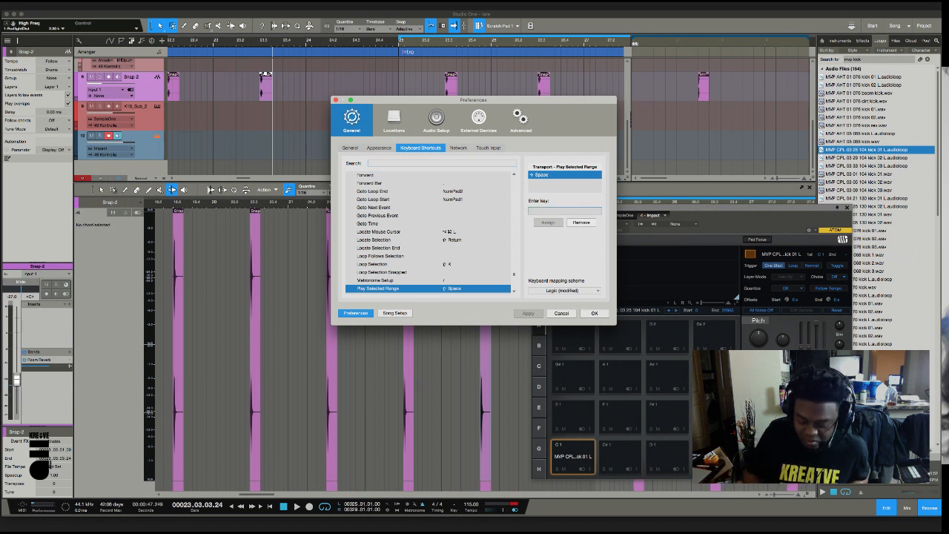
key("shift+space")
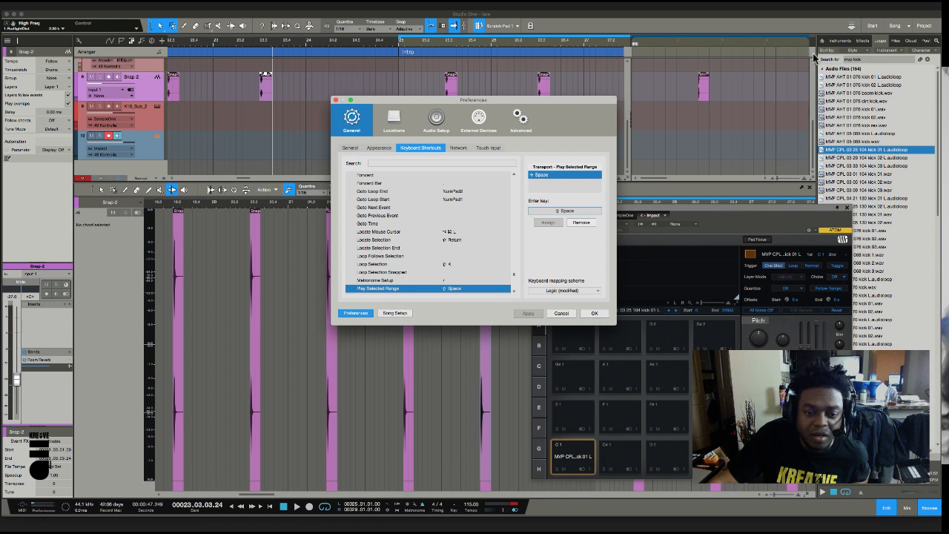
scroll(428, 233, "down", 6)
scroll(428, 233, "up", 2)
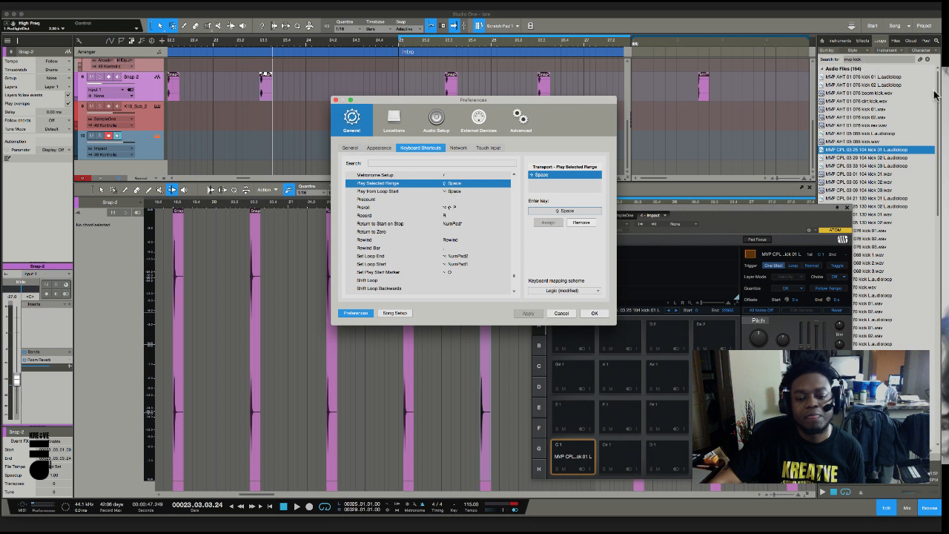
key("Escape")
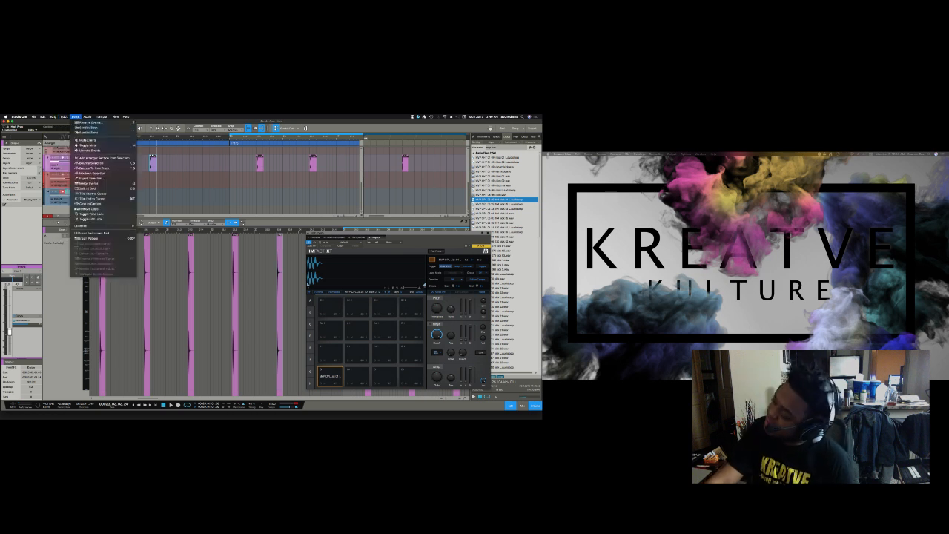
- Place the pattern on the K10_Sub_2 track across bars 25 to 29 and switch its editor to the drum view
mouse_move(87, 117)
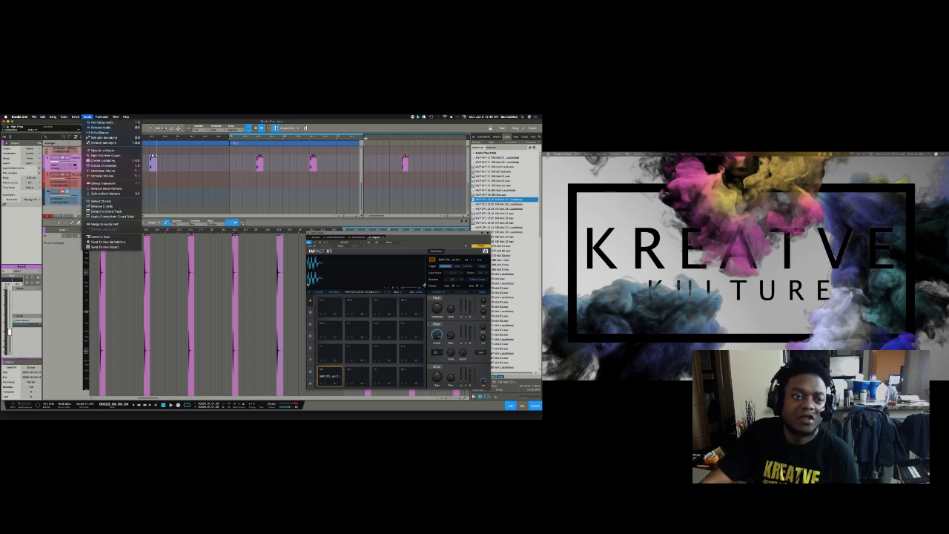
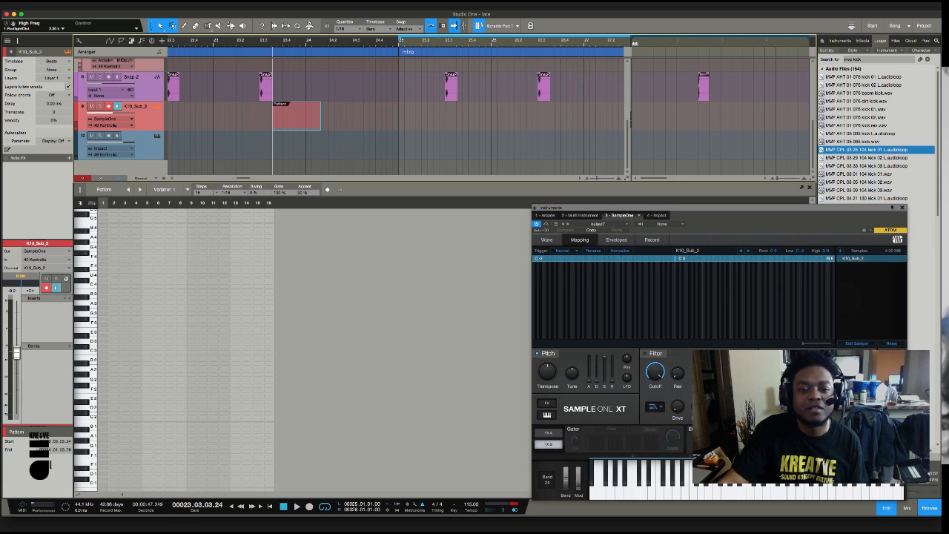
left_click_drag(306, 118, 628, 123)
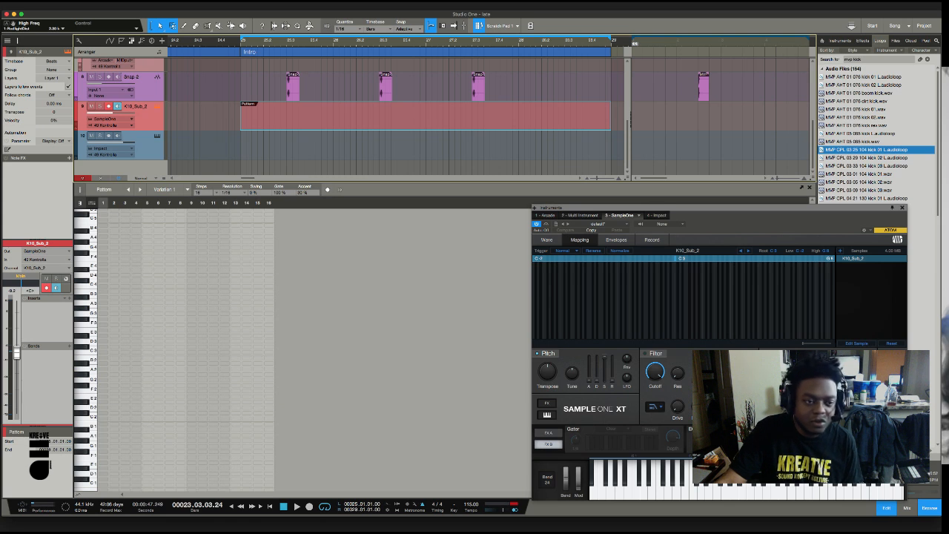
left_click(90, 203)
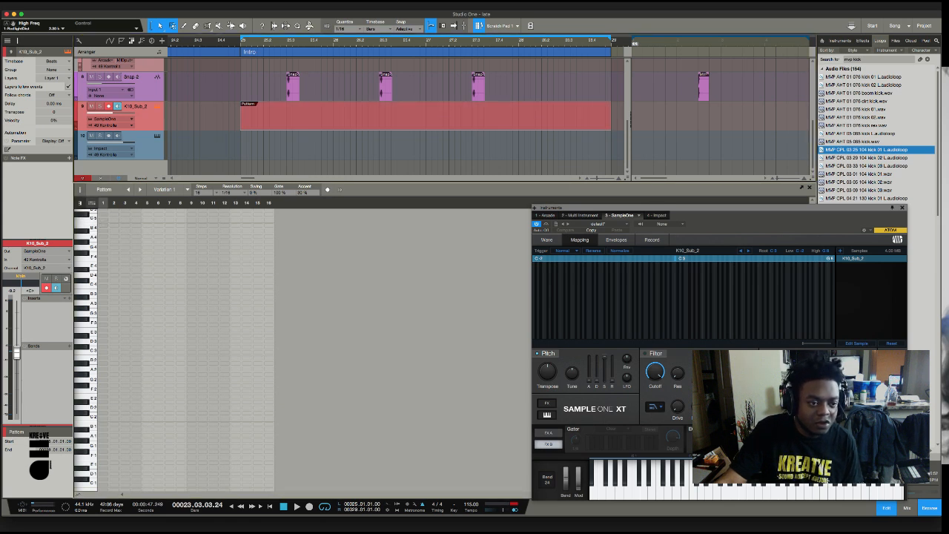
left_click(92, 203)
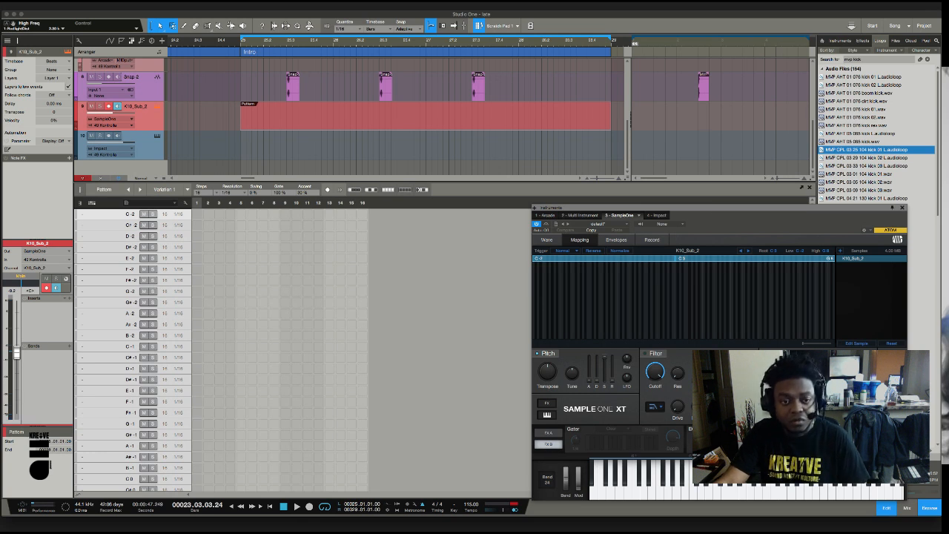
- Move the K10_Sub_2 and Impact tracks into the GRP ALL group with the mixer shown, and select K10_Sub_2
key("F3")
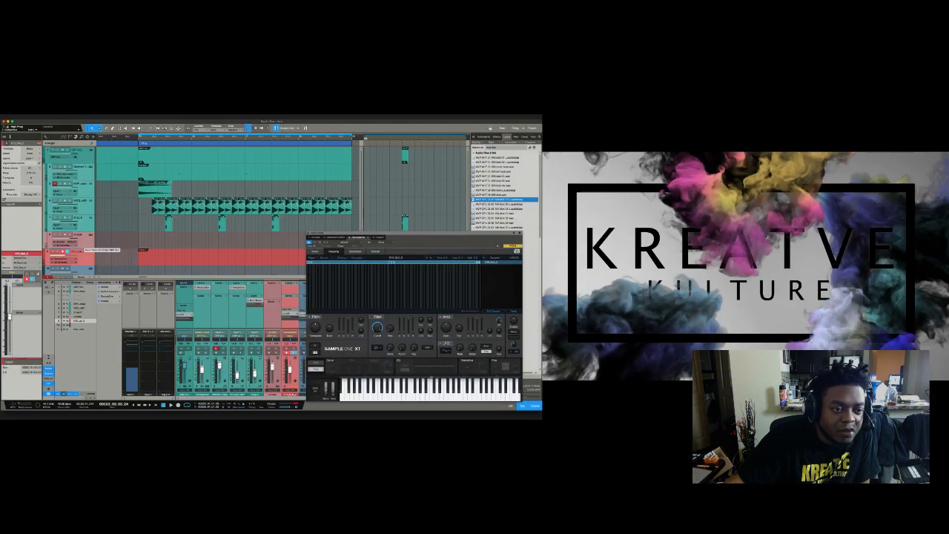
left_click_drag(80, 247, 111, 213)
scroll(80, 235, "down", 1)
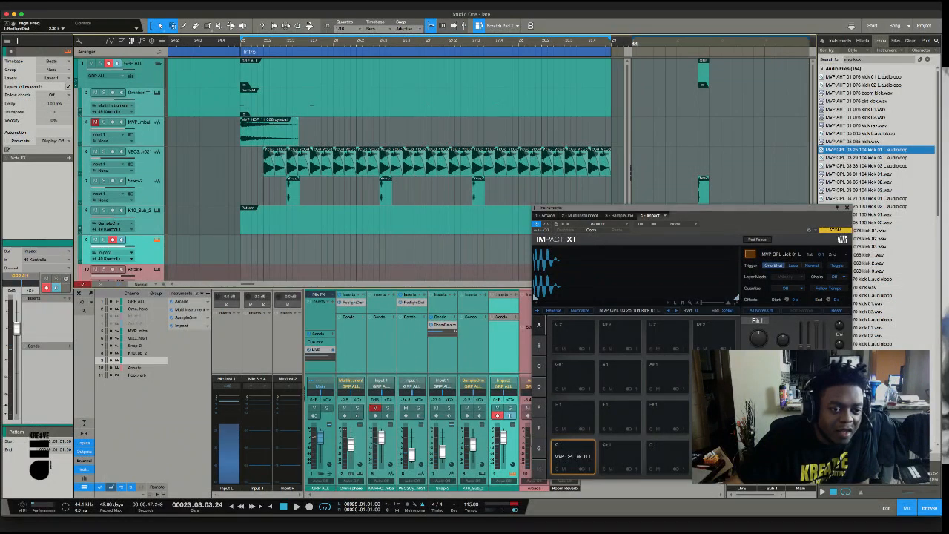
scroll(344, 182, "down", 1)
scroll(344, 182, "up", 1)
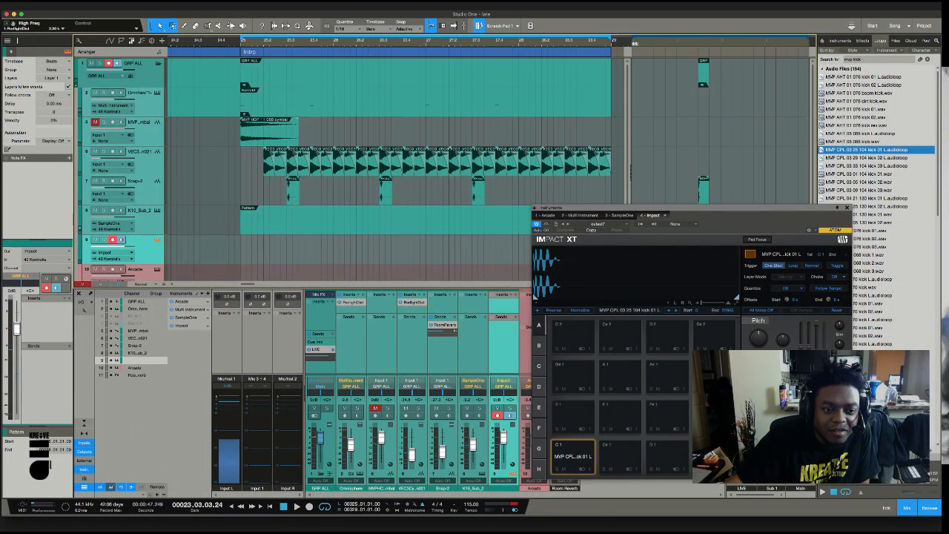
scroll(344, 182, "down", 1)
left_click(139, 183)
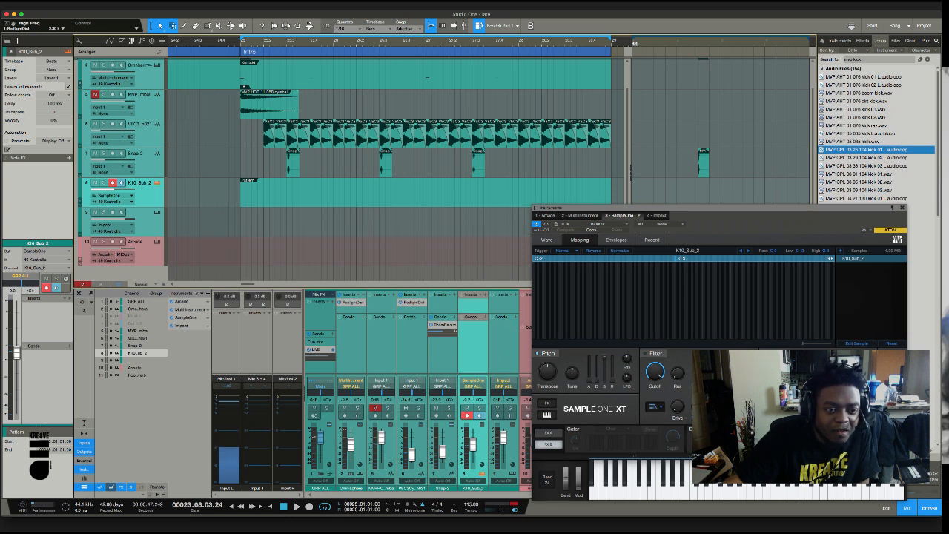
- Return to the pattern editor and change the Impact track's colour to yellow
key("F2")
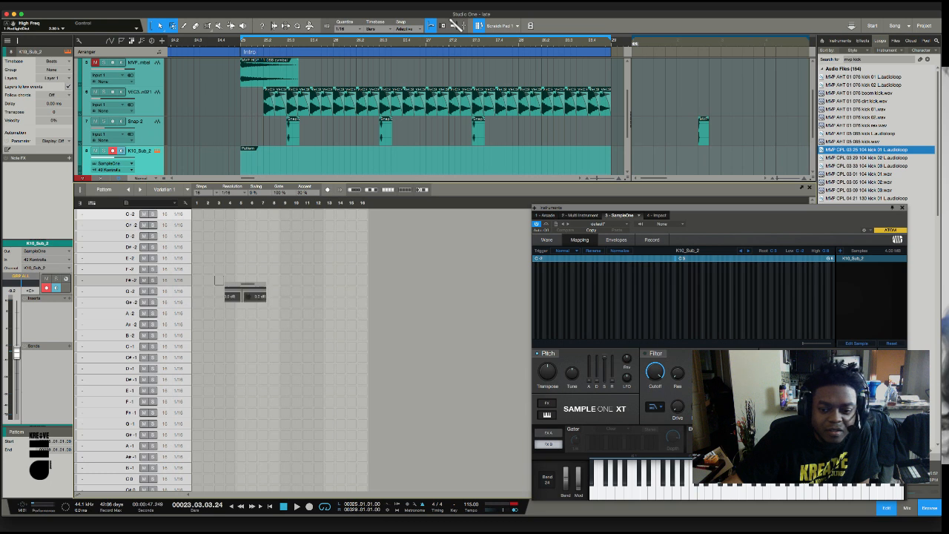
key("F3")
key("F3")
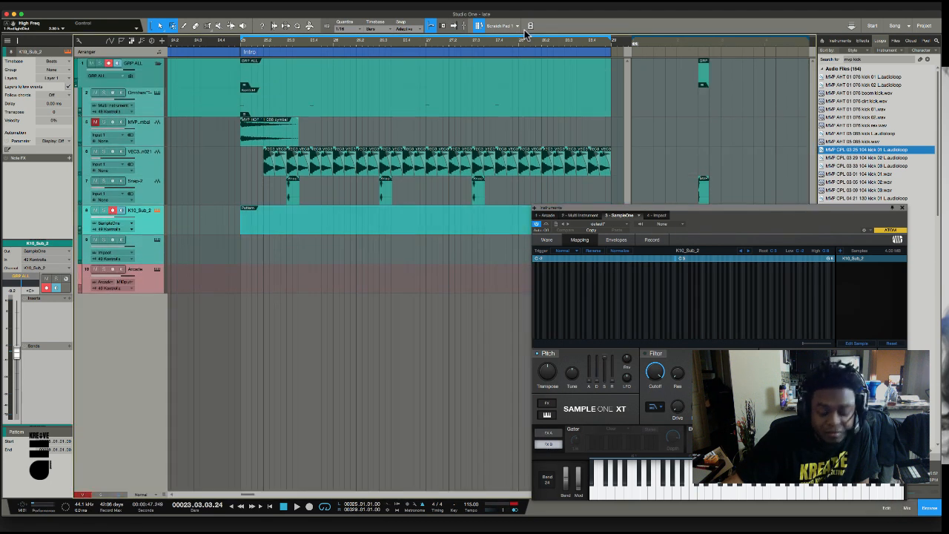
key("F2")
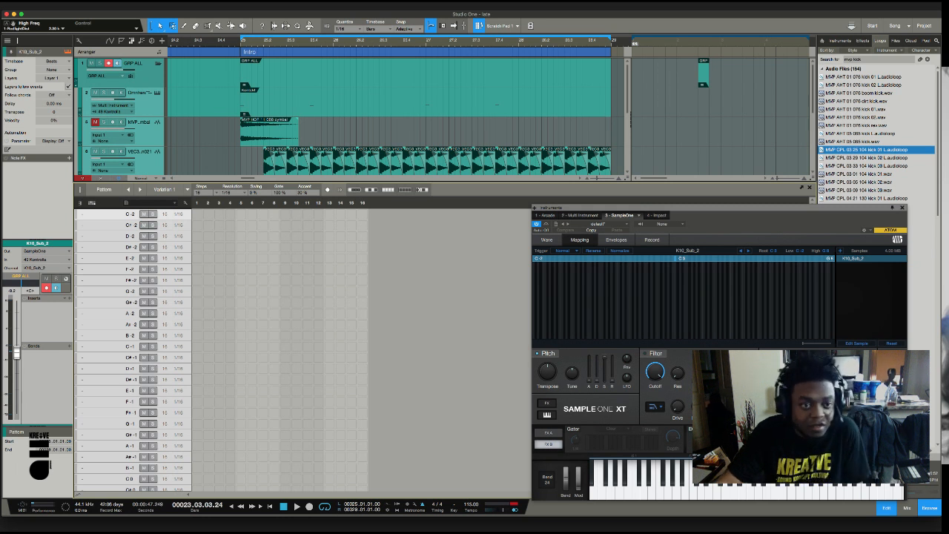
scroll(385, 117, "down", 5)
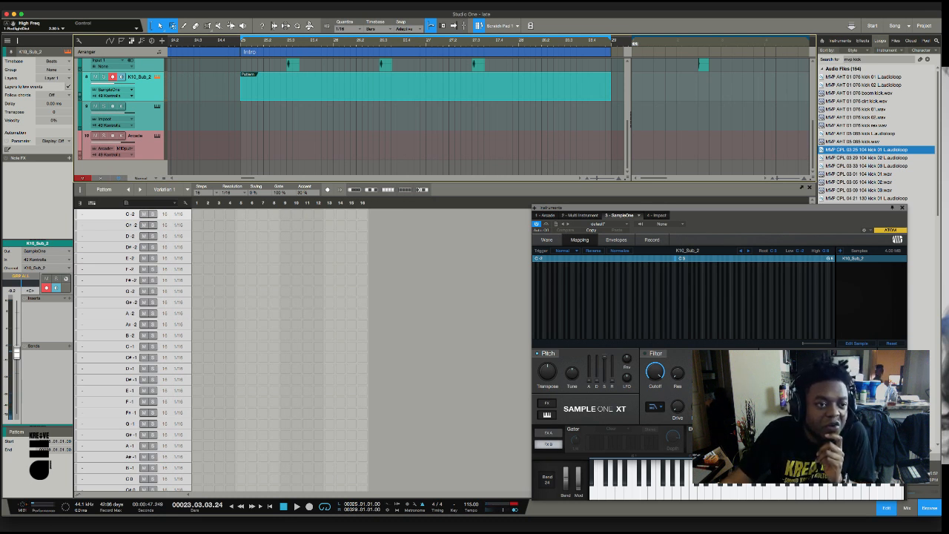
scroll(348, 117, "up", 2)
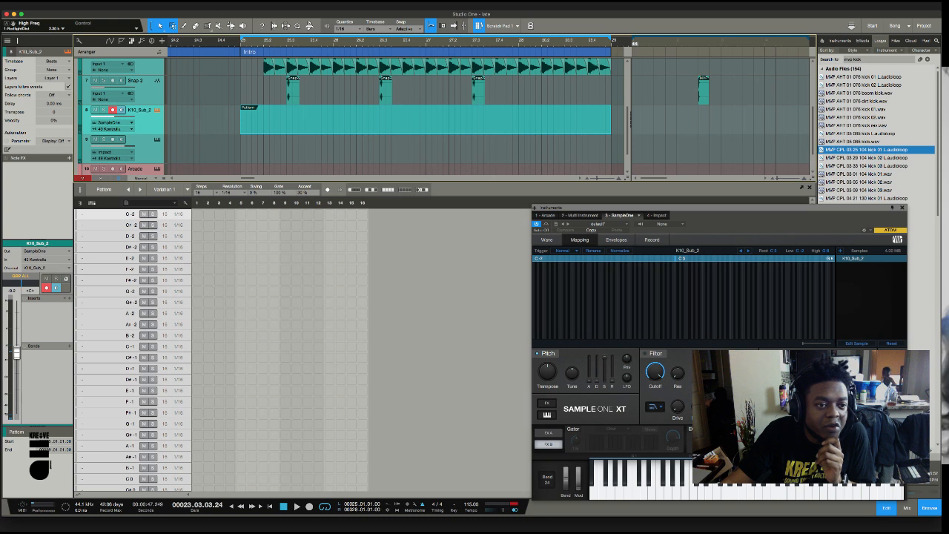
left_click(140, 140)
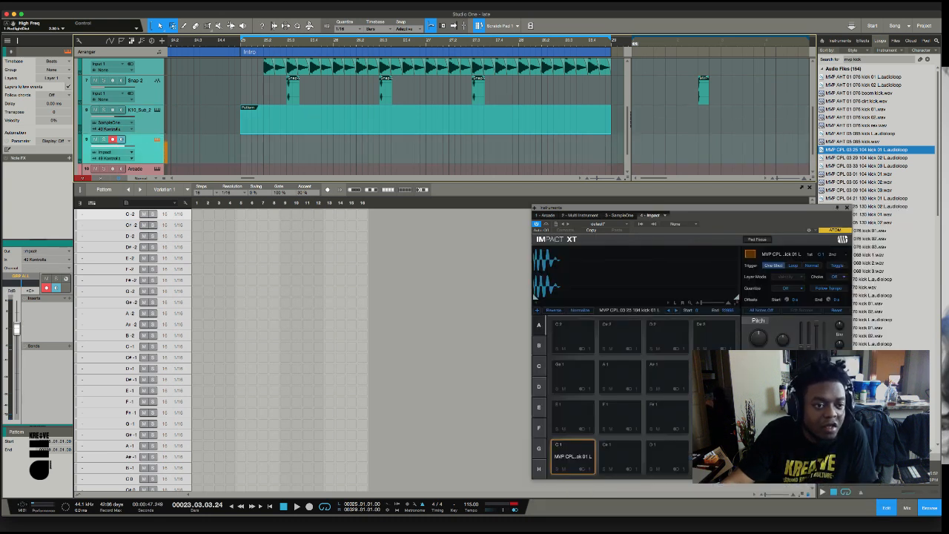
left_click(85, 144)
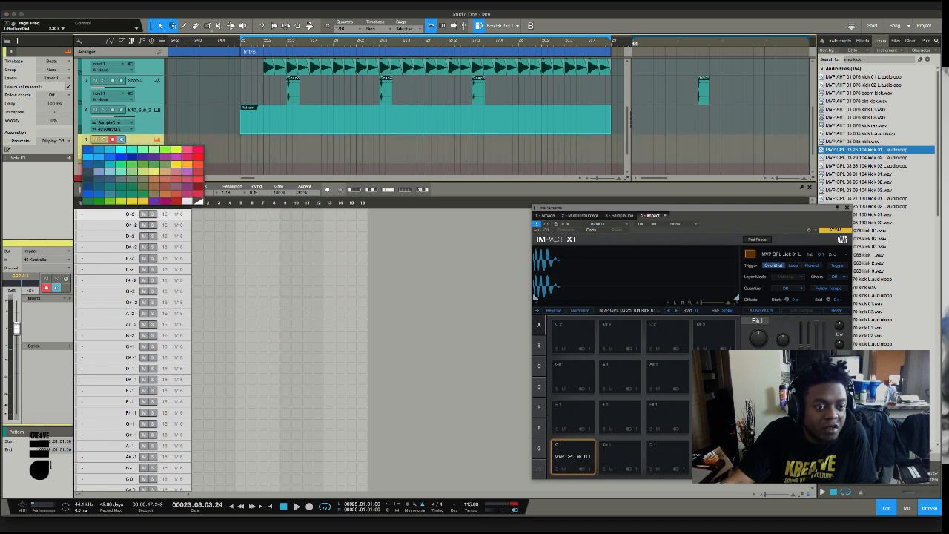
left_click(154, 172)
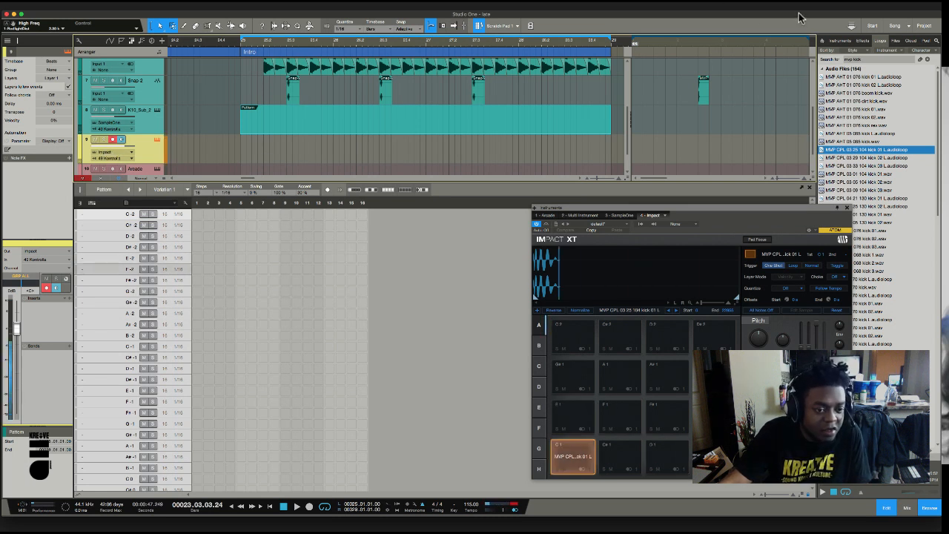
scroll(230, 357, "down", 4)
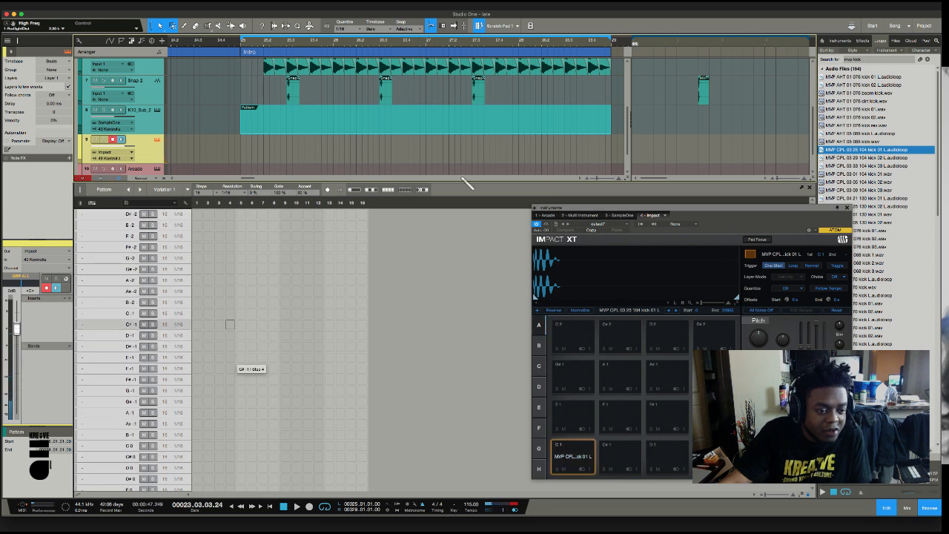
scroll(234, 359, "down", 3)
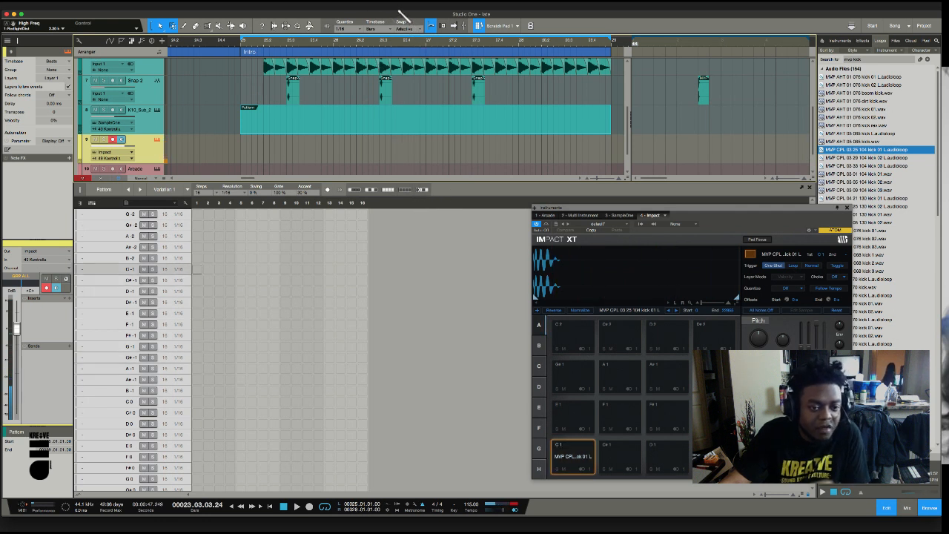
left_click(196, 270)
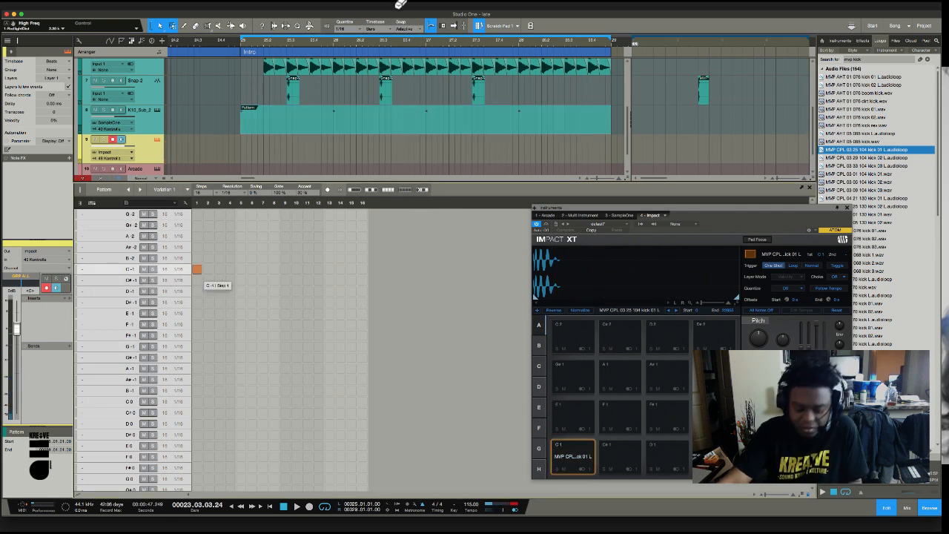
left_click(196, 270)
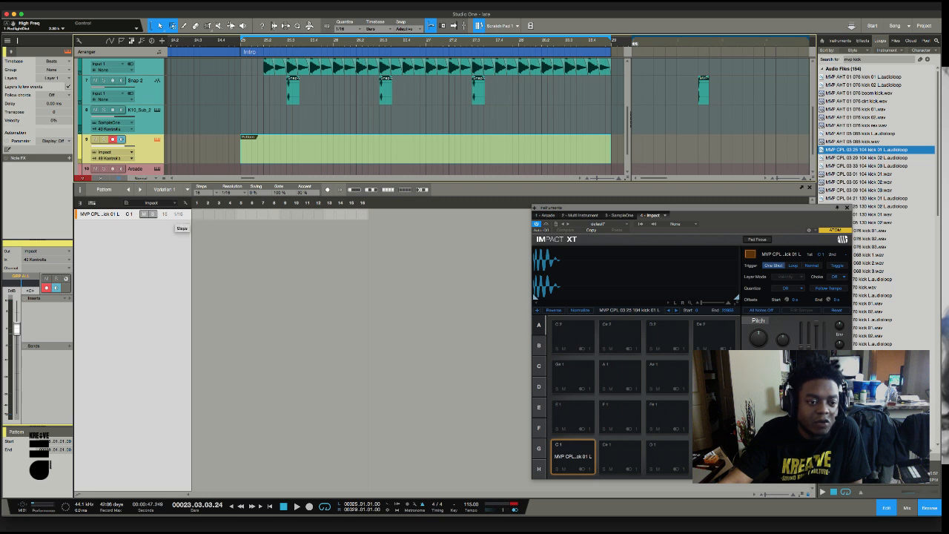
- Set the kick lane of the Impact pattern to 32 steps, add a hit on step 1 and play it back
left_click(165, 214)
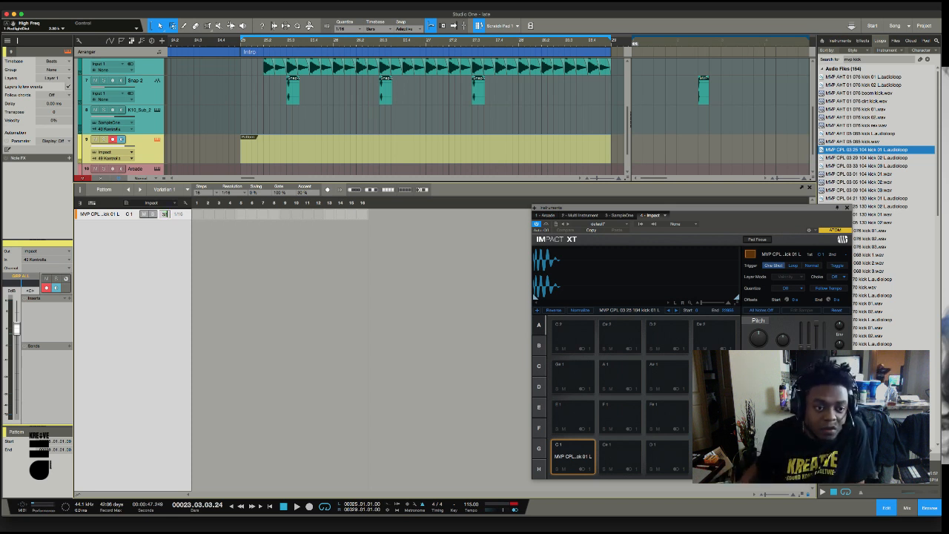
type("32")
key("Return")
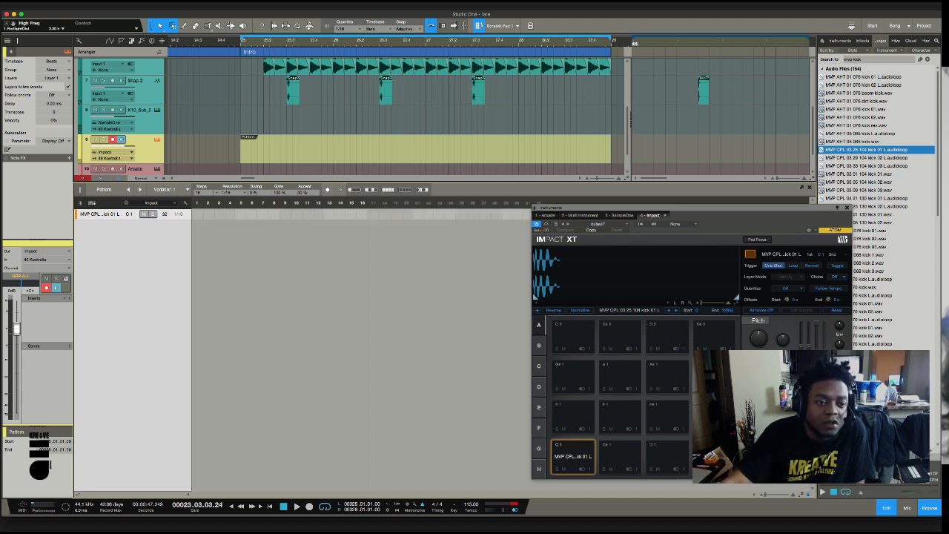
left_click(196, 214)
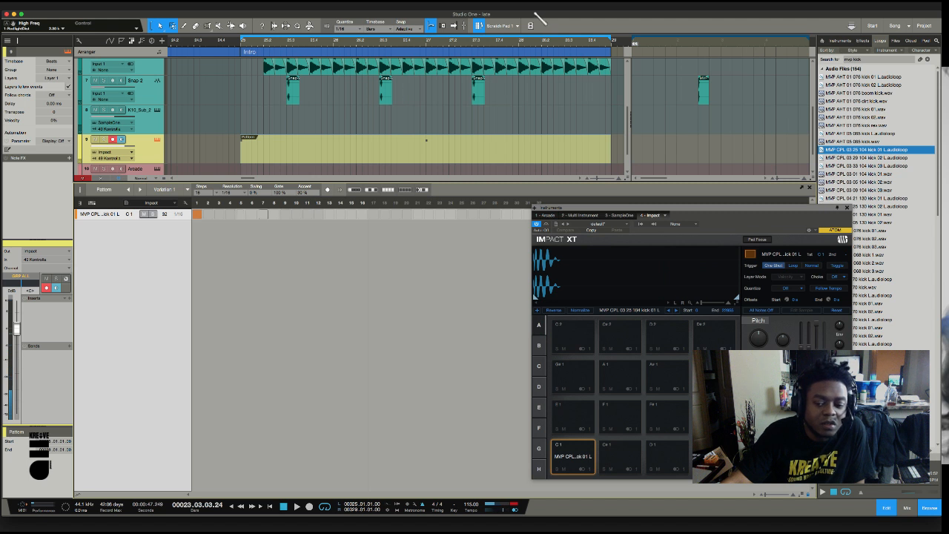
key("space")
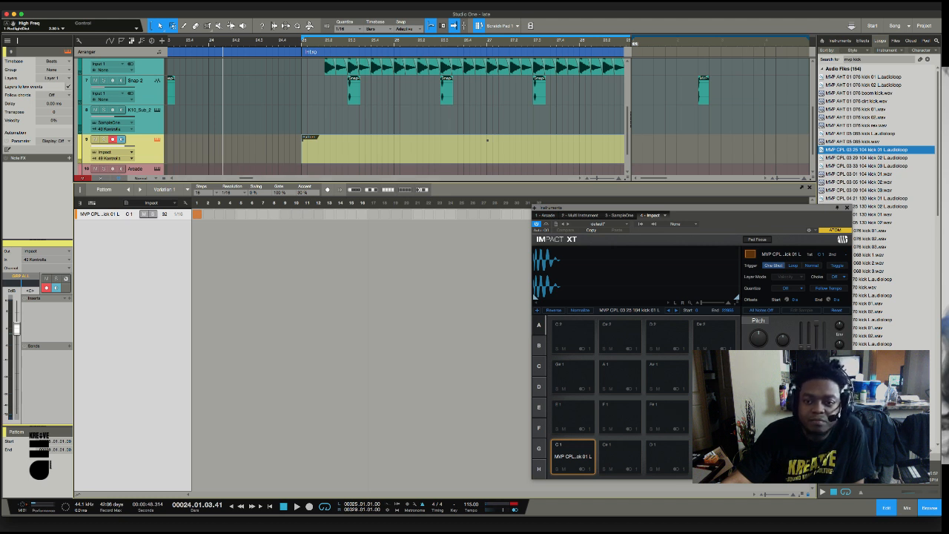
- Widen the arrangement beside the scratch pad, try ending the Impact pattern at bar 27, and extend it back to bar 29
left_click_drag(630, 124, 736, 119)
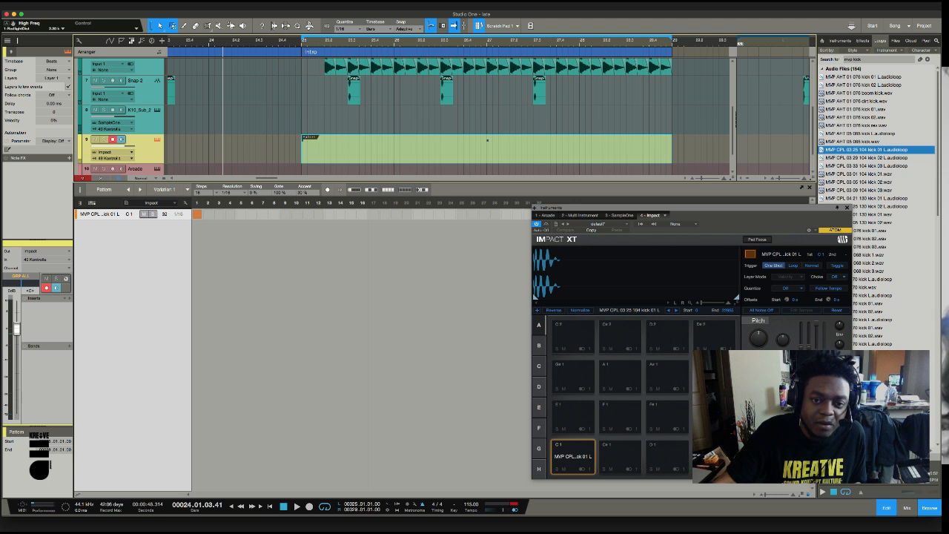
left_click(487, 140)
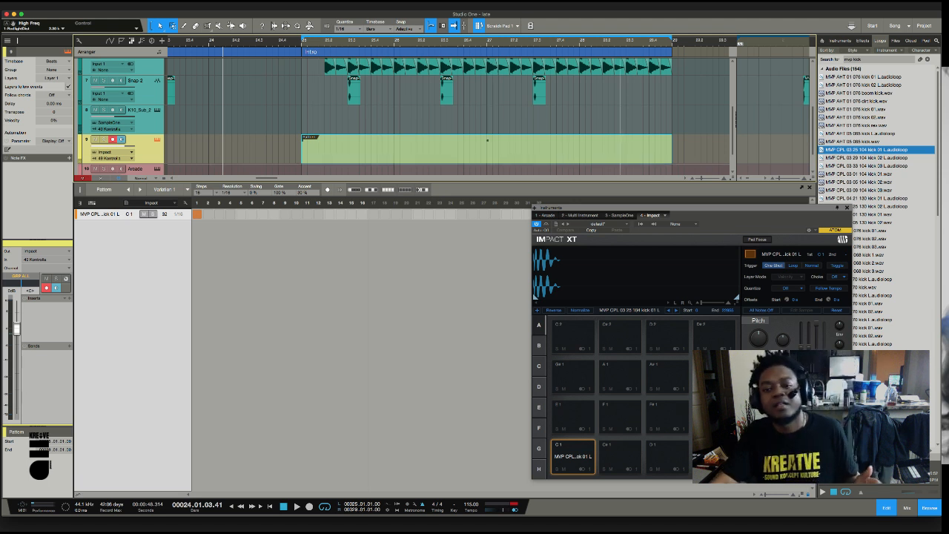
left_click_drag(671, 149, 486, 149)
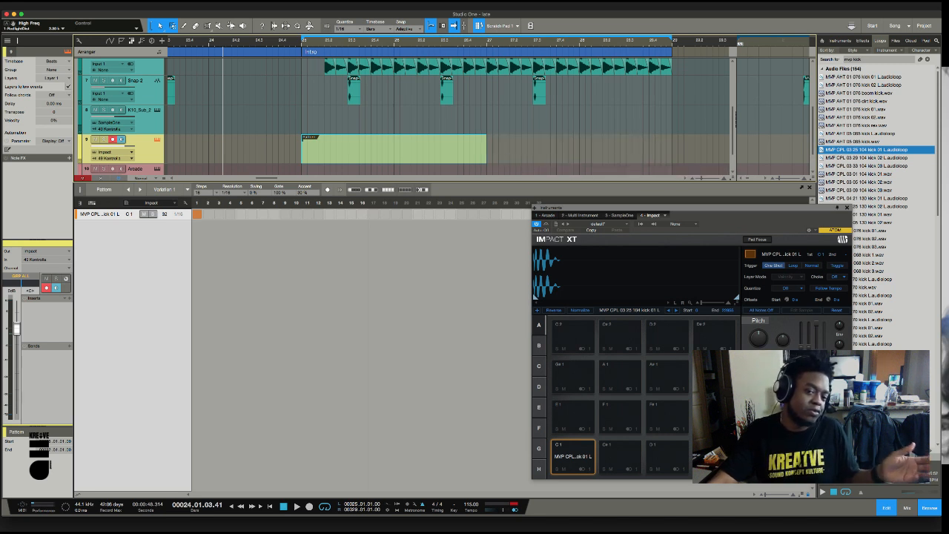
left_click_drag(486, 152, 671, 151)
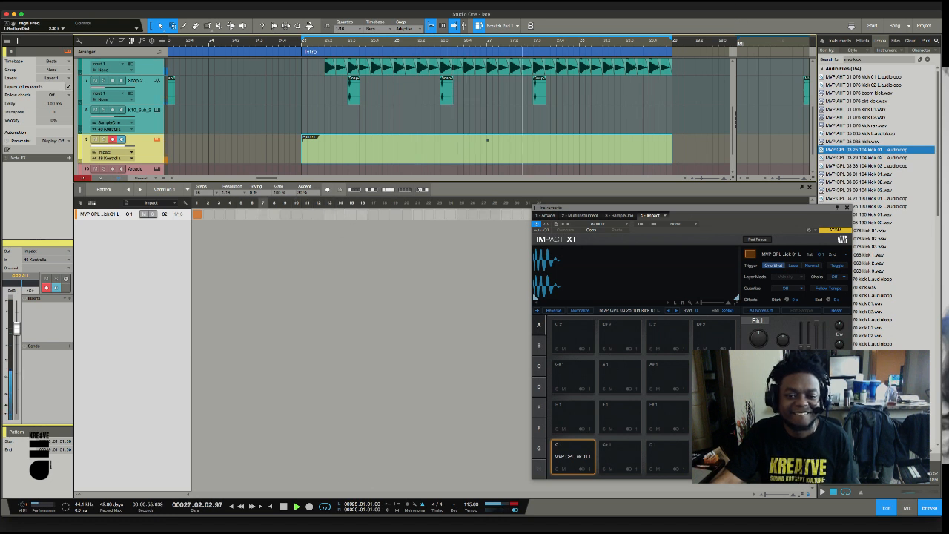
- Move the Impact window clear of the step grid and program kick hits on steps 21, 27 and 29 during playback
left_click_drag(586, 207, 595, 300)
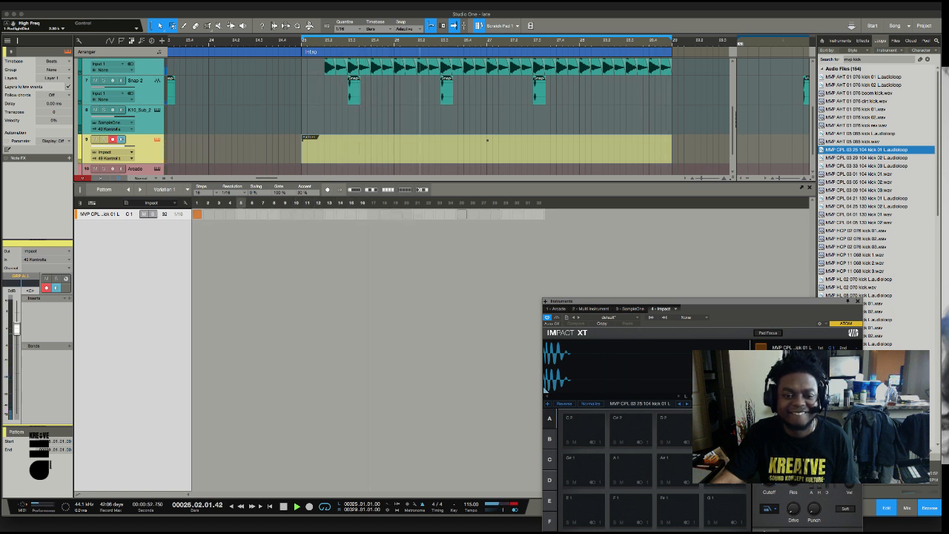
left_click(418, 214)
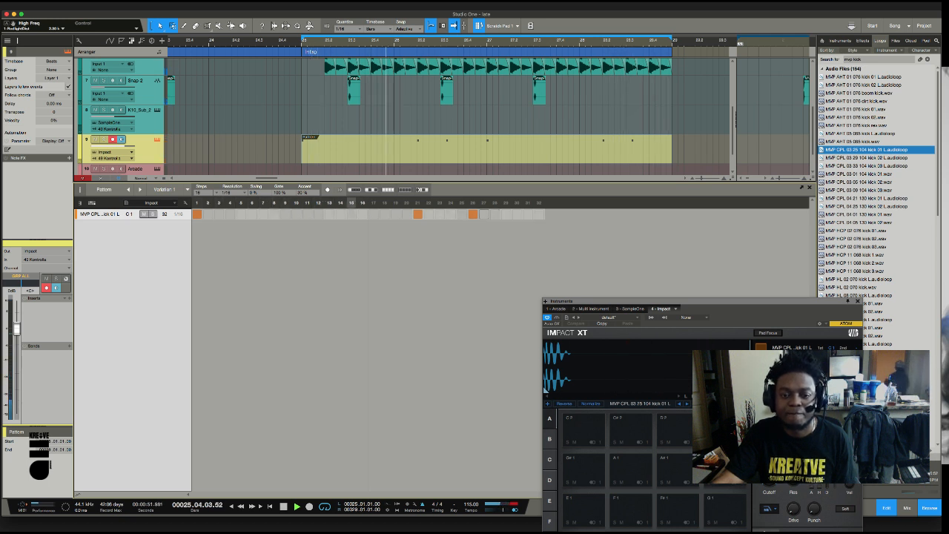
left_click(494, 214)
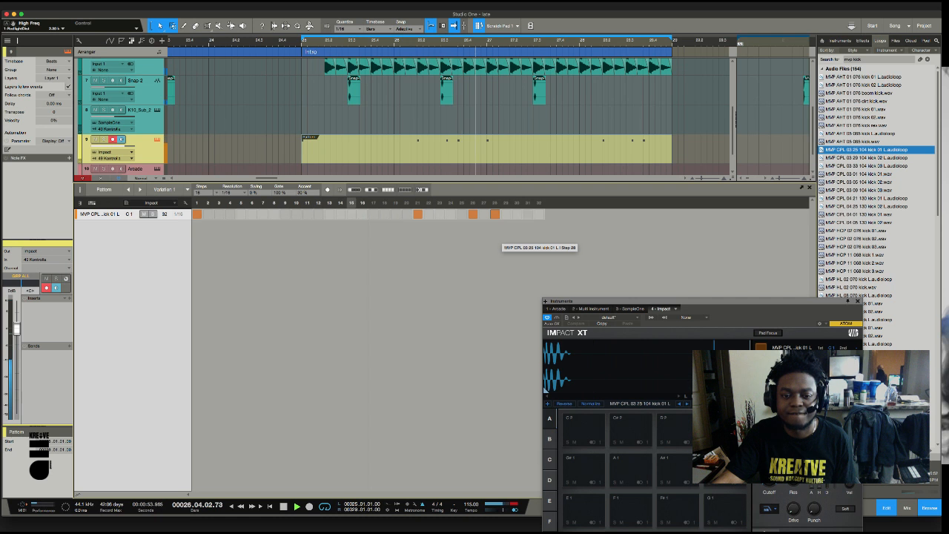
left_click(505, 214)
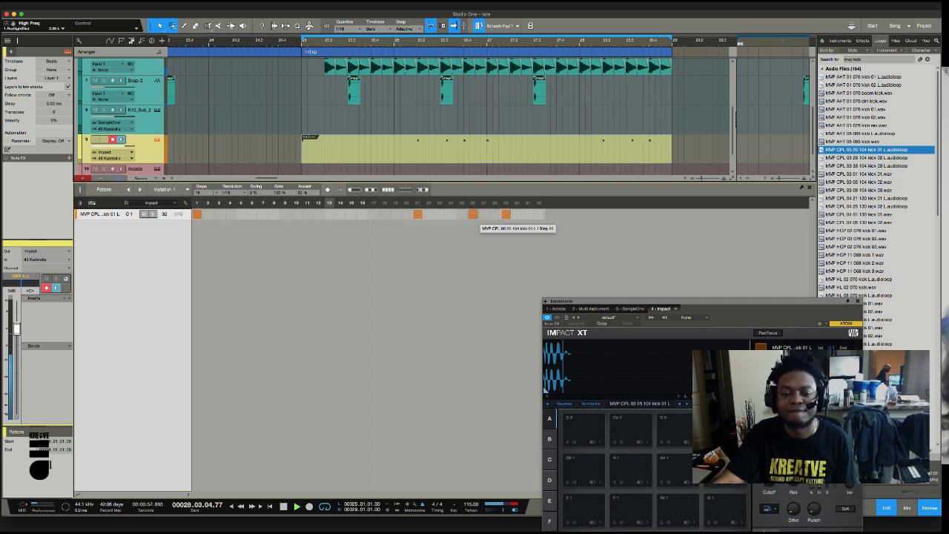
left_click(473, 214)
left_click(484, 214)
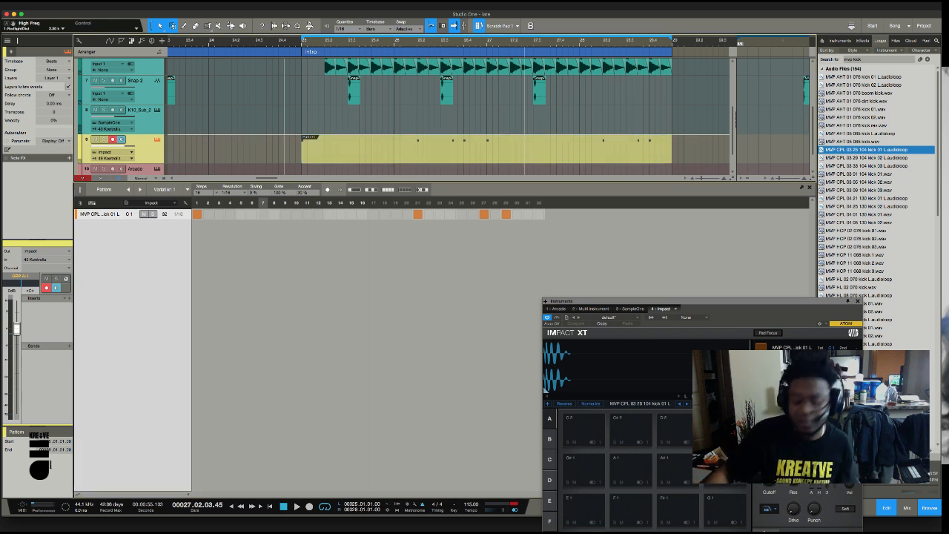
key("w")
key("w")
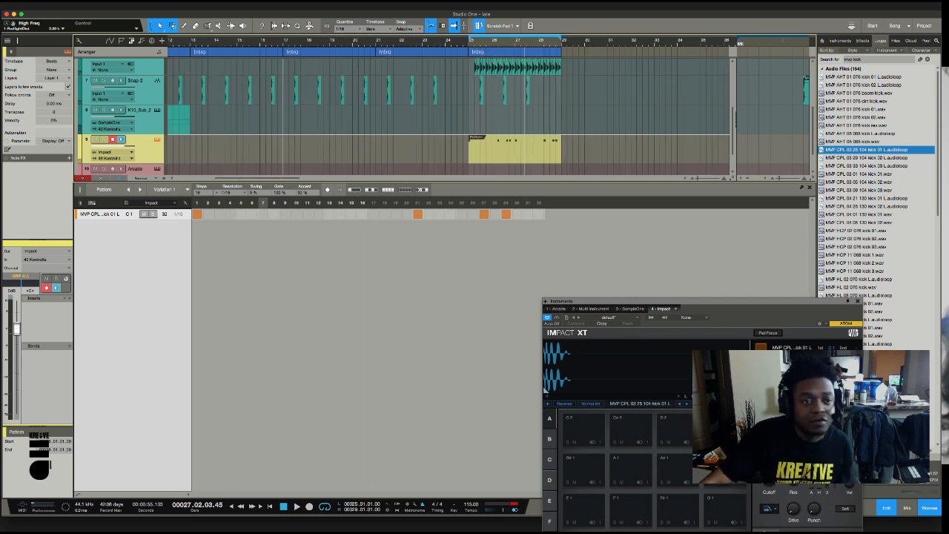
- Copy the K10_Sub_2 bass part to bar 25 on its own track and play the section back
left_click(179, 120)
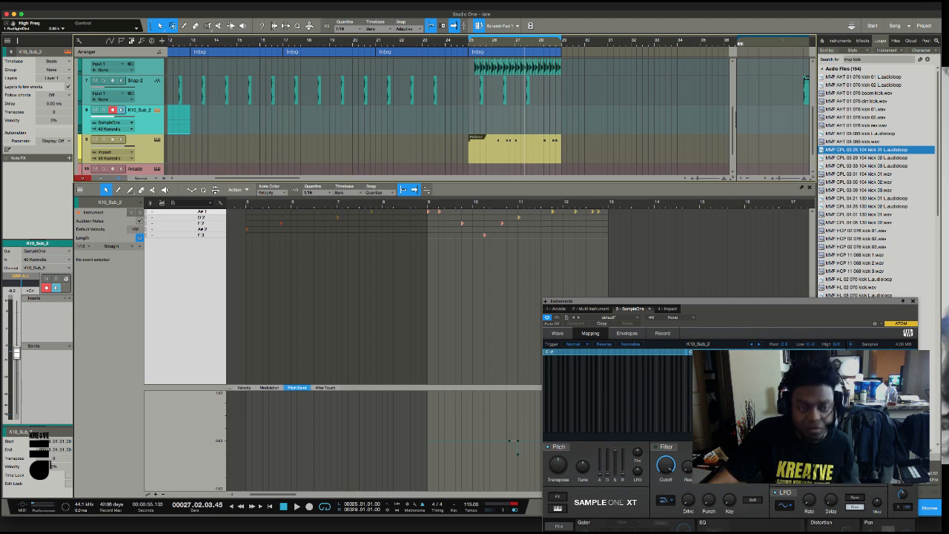
scroll(489, 111, "left", 5)
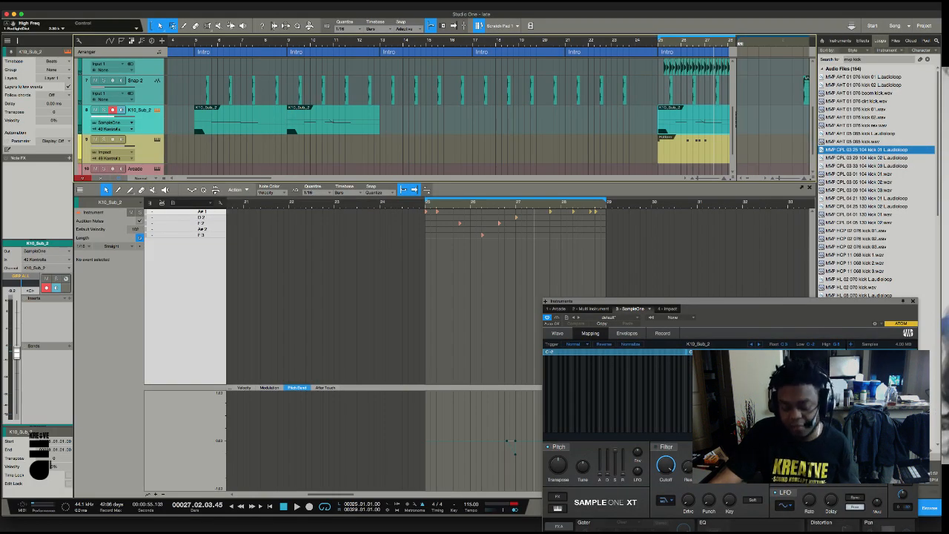
scroll(449, 112, "right", 3)
key("space")
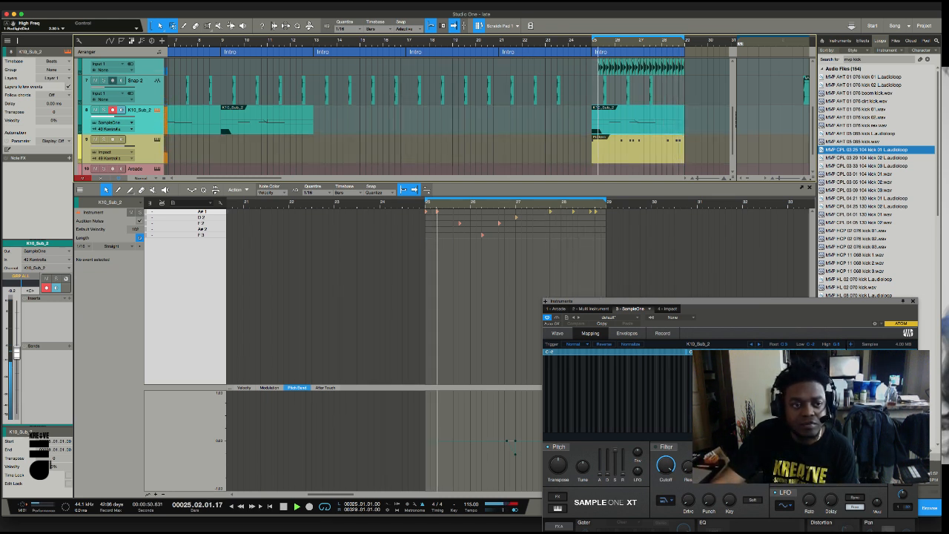
- Select the open hi-hat track beside the mixer, check it soloed for a moment, and rename it hats
left_click(639, 67)
key("F3")
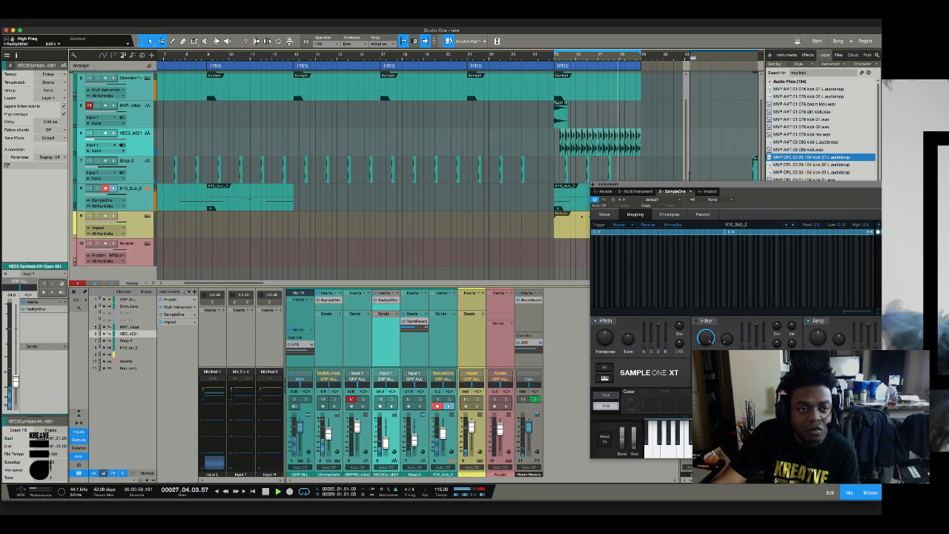
key("s")
key("s")
double_click(131, 134)
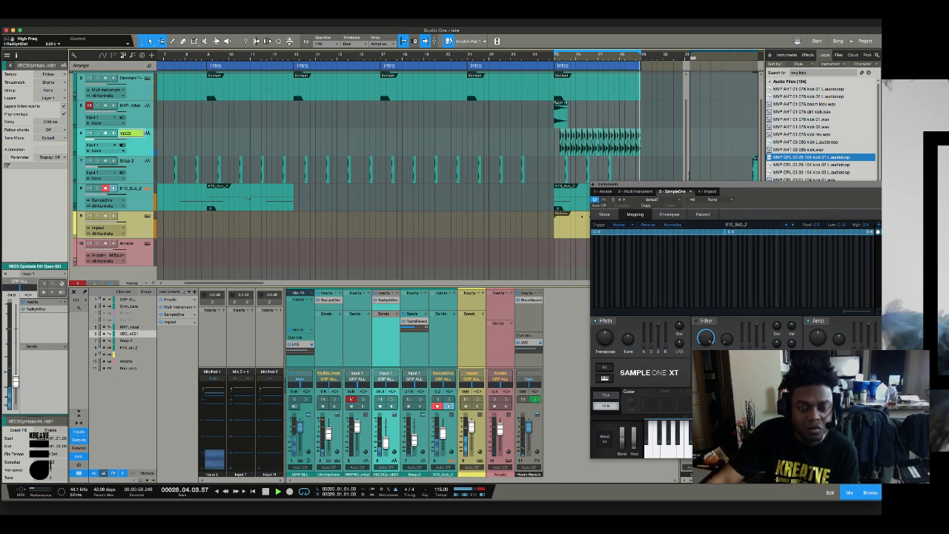
type("hats")
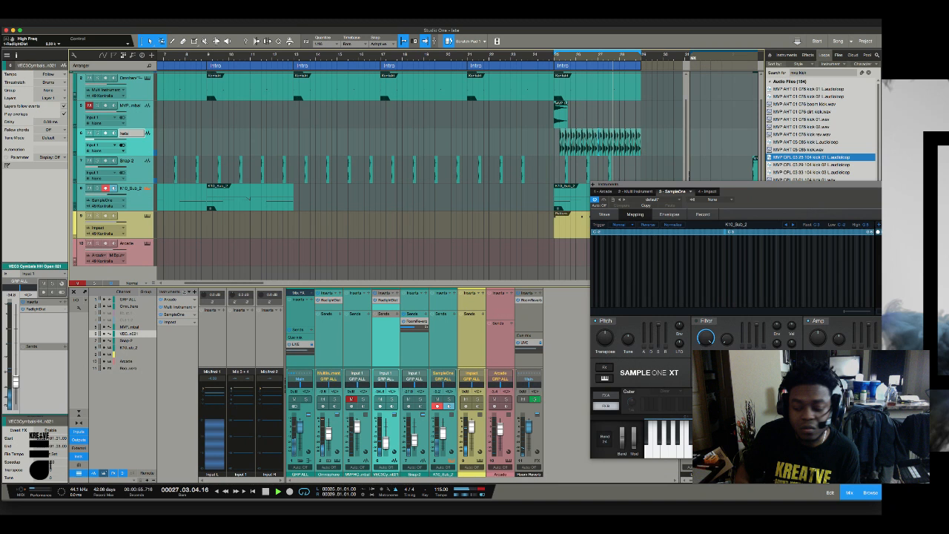
key("Return")
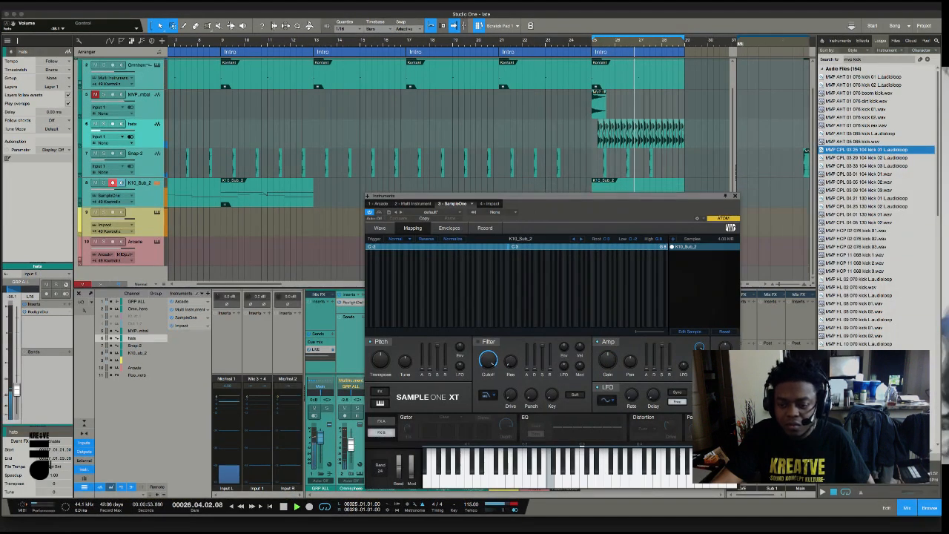
- Move the SampleOne window clear of the arrangement and search the loop browser for hats
left_click_drag(552, 196, 374, 271)
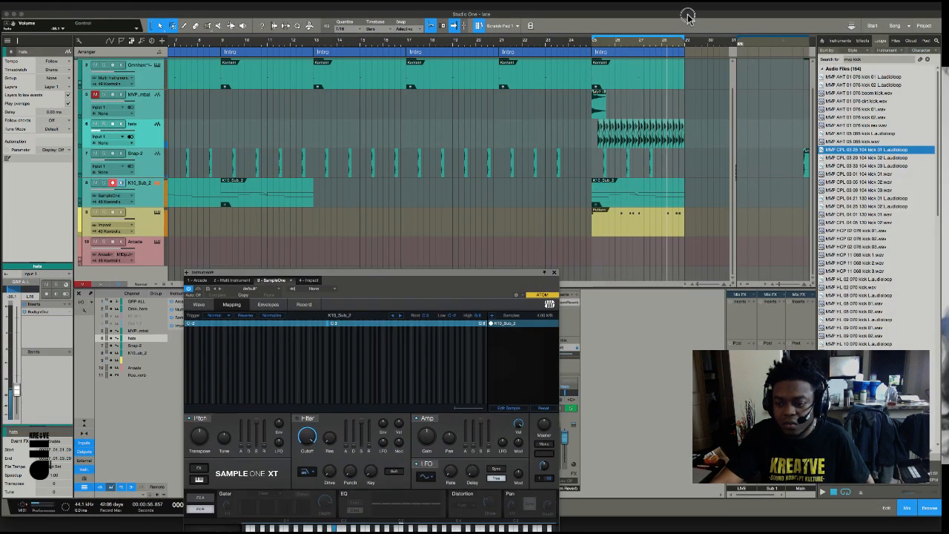
left_click(856, 247)
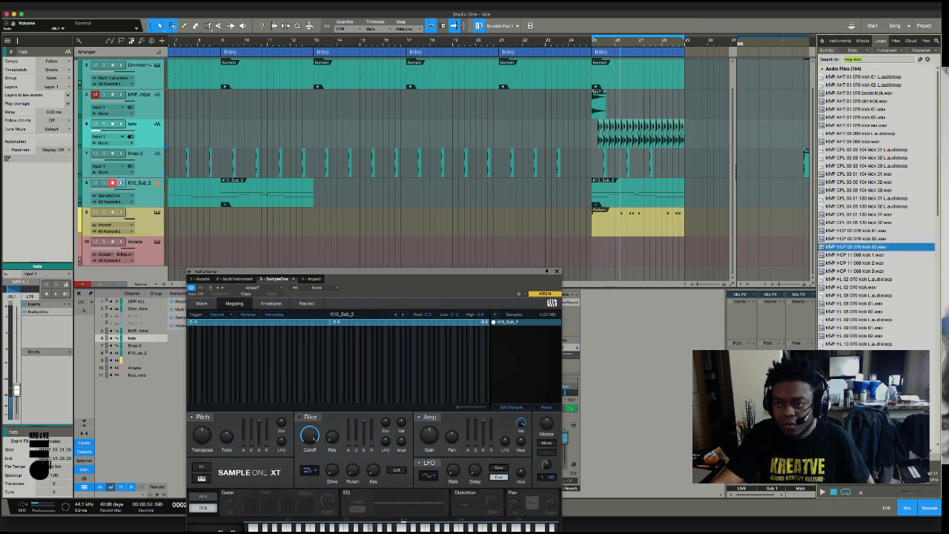
type("hats")
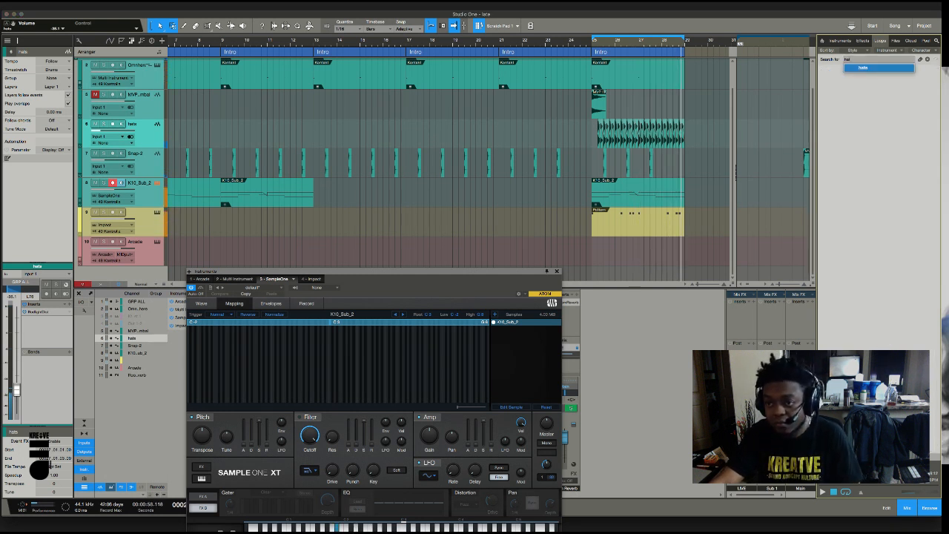
key("Return")
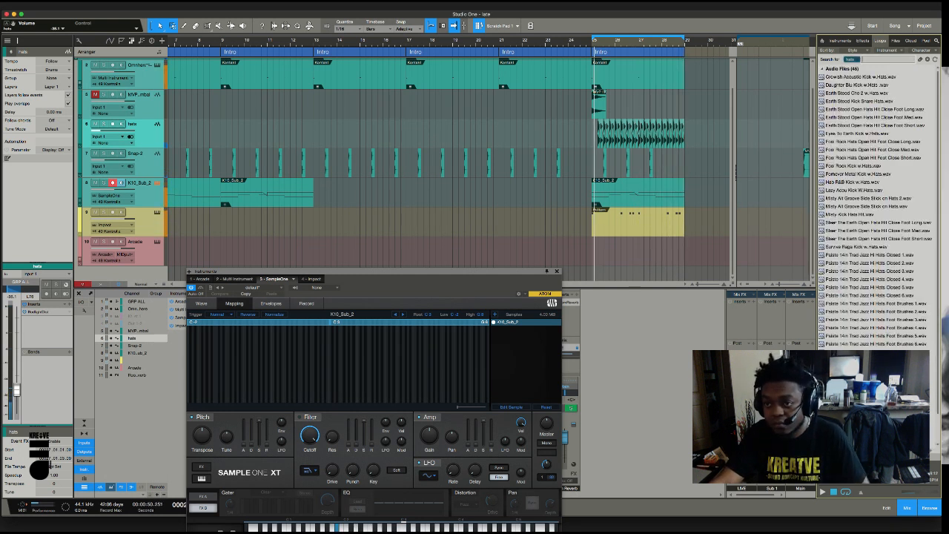
- Audition the hi-hat loops and place Voices 135 bpm 01 hihat 01 Eb min at bar 25 on a new track
left_click(868, 174)
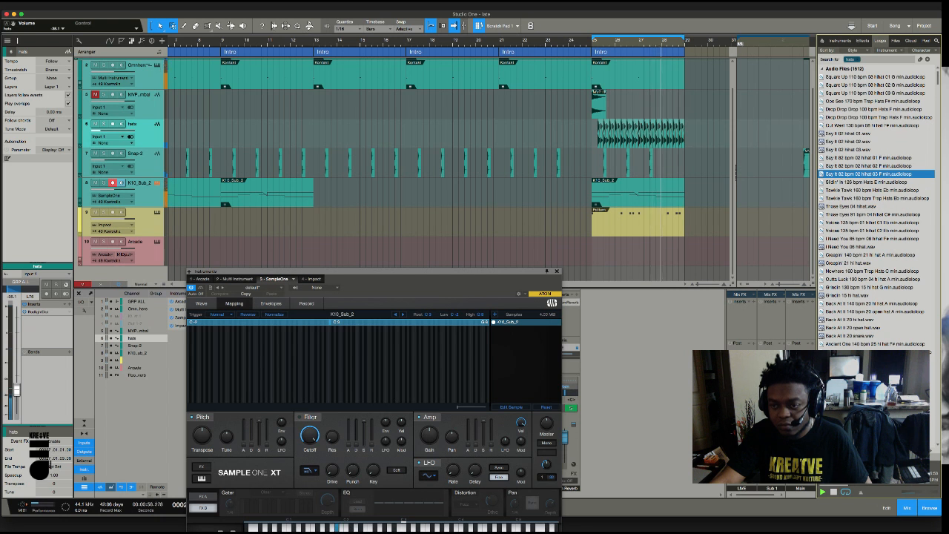
key("Down")
key("Down")
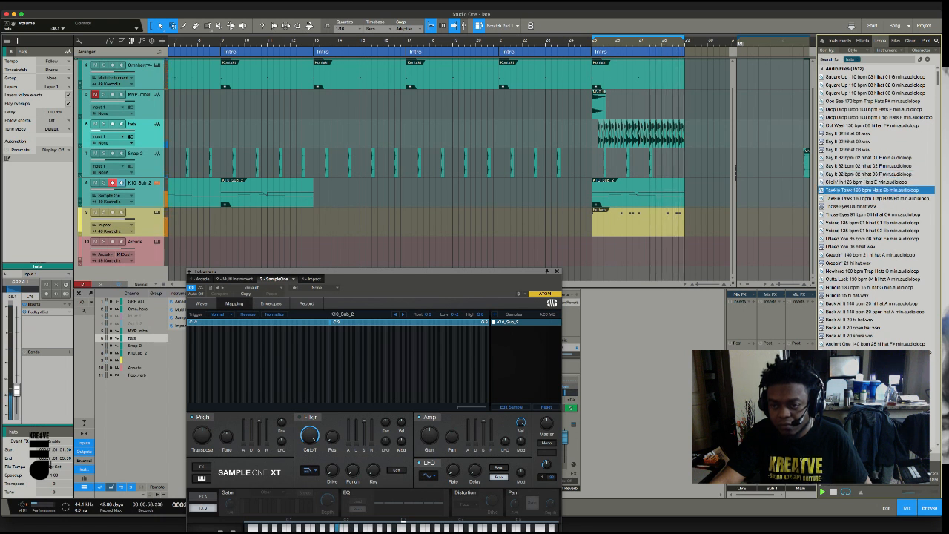
key("Down")
key("Down")
key("Down")
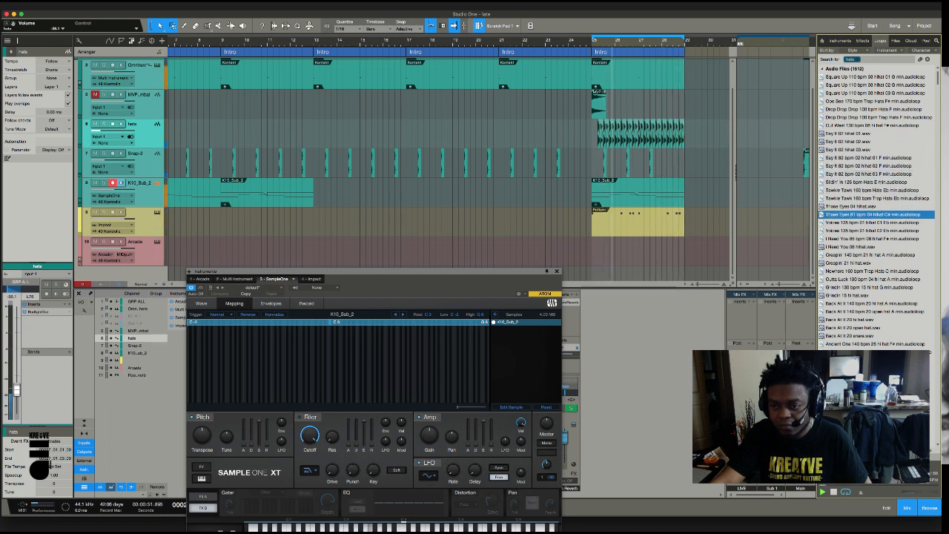
key("Down")
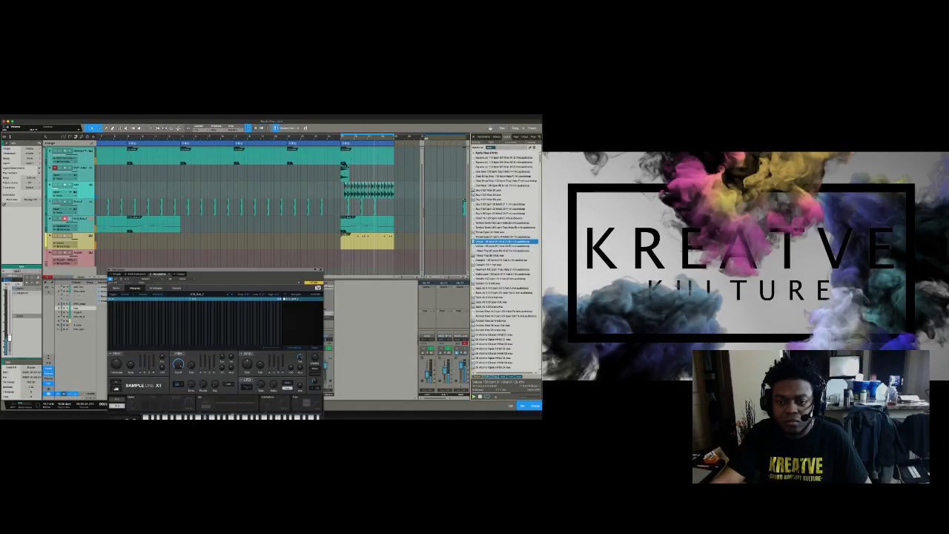
left_click(359, 238)
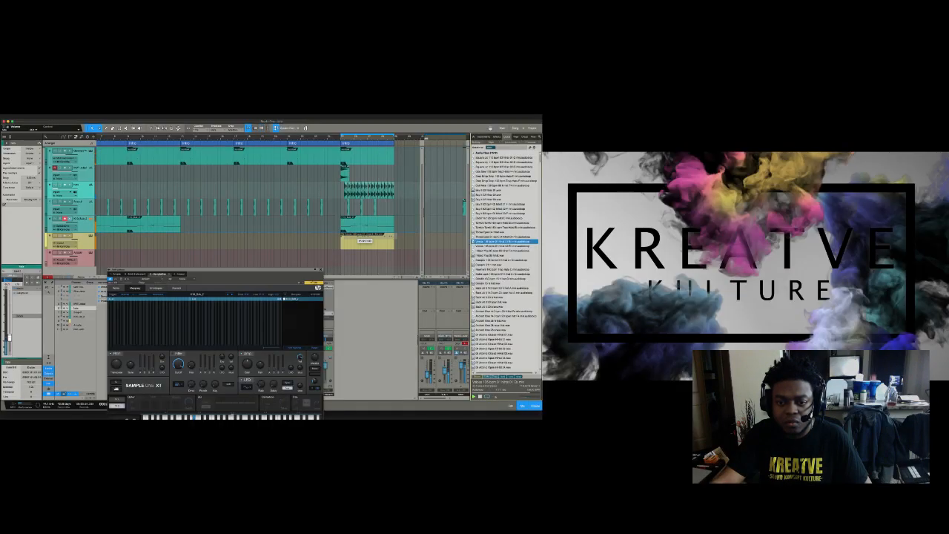
left_click_drag(351, 236, 348, 236)
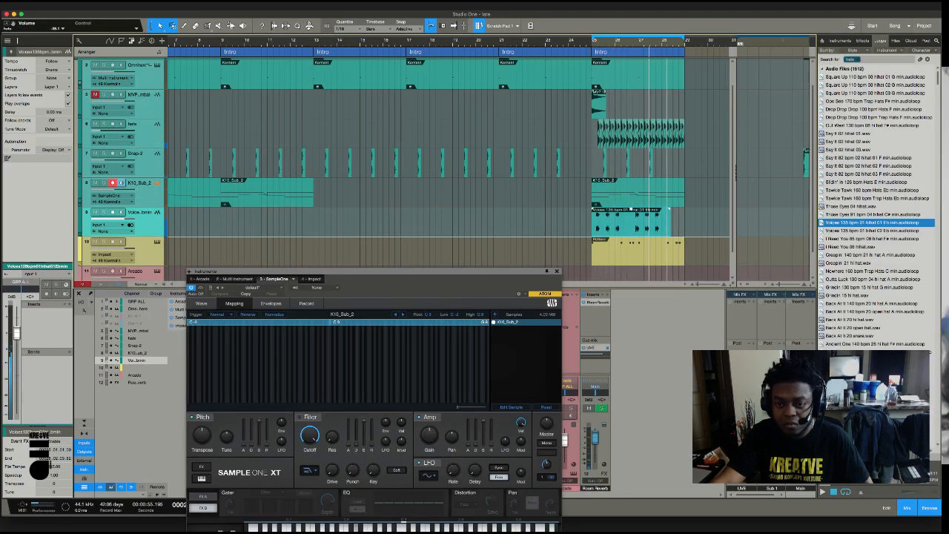
- Time-stretch the Voices hi-hat loop to end at bar 27 and place a copy of it at bar 27
left_click_drag(670, 222, 643, 226)
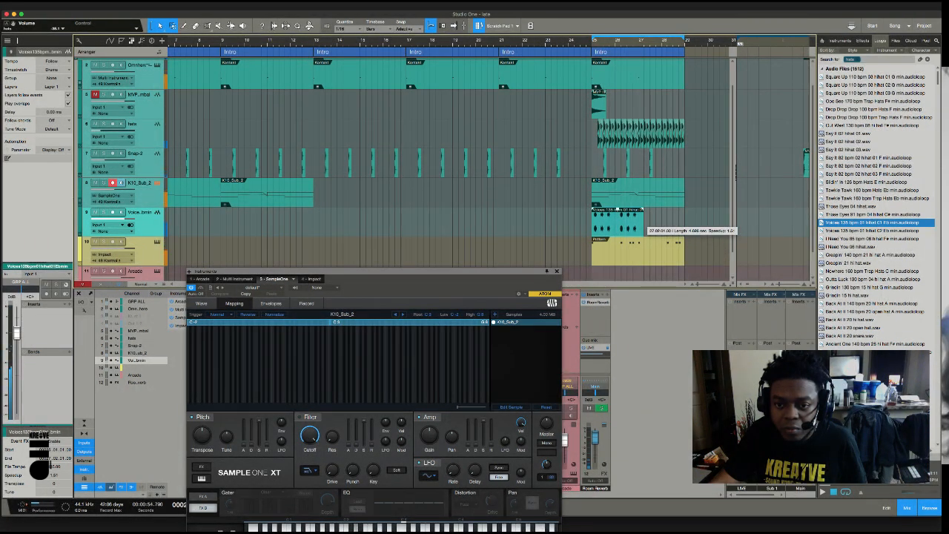
left_click_drag(643, 225, 643, 226)
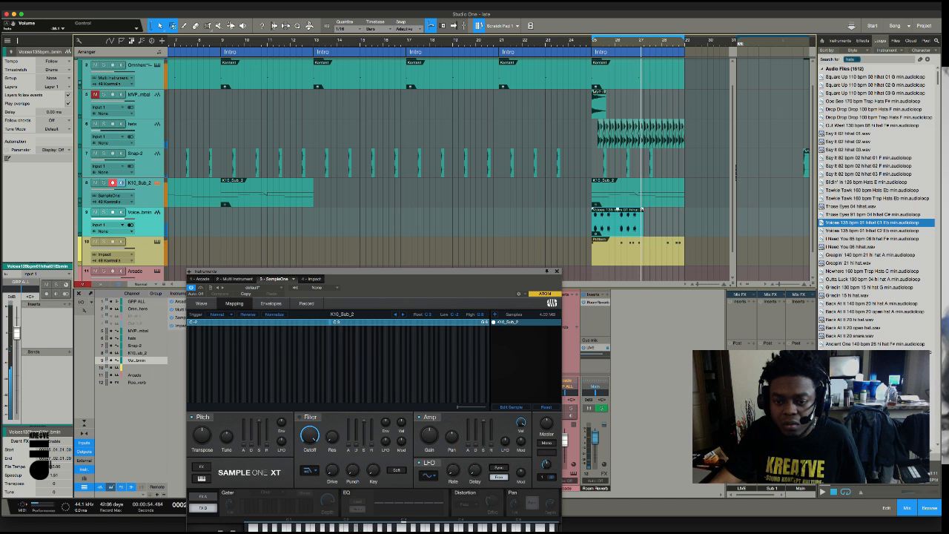
key("e")
key("e")
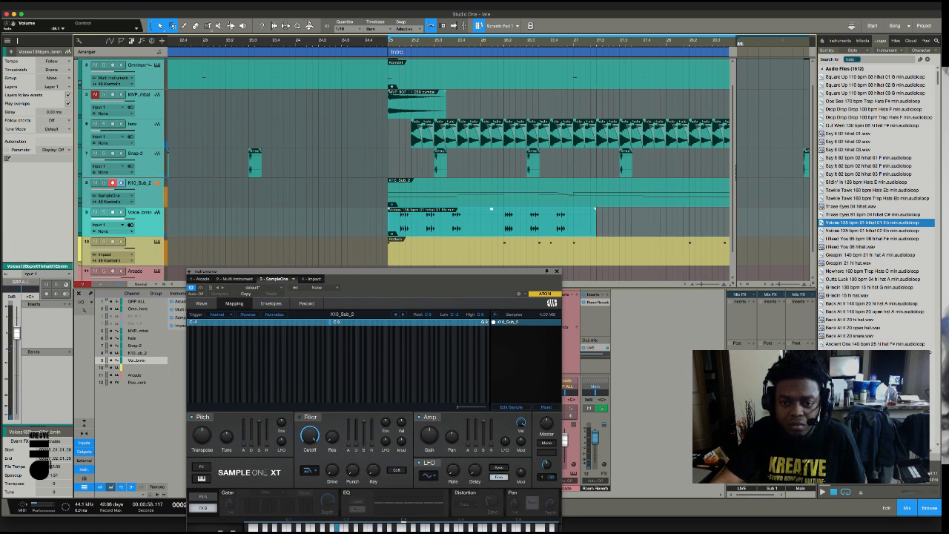
left_click_drag(596, 213, 572, 215)
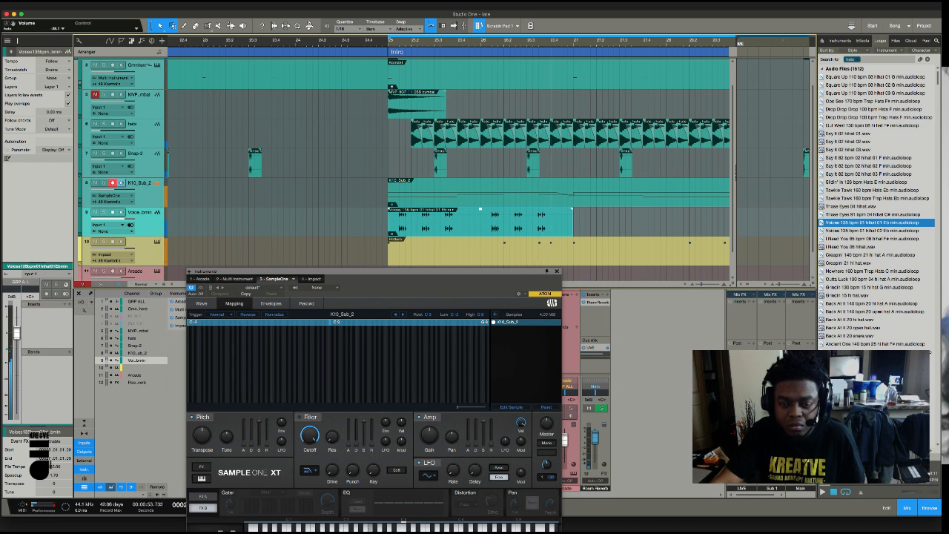
left_click_drag(480, 210, 664, 210)
key("w")
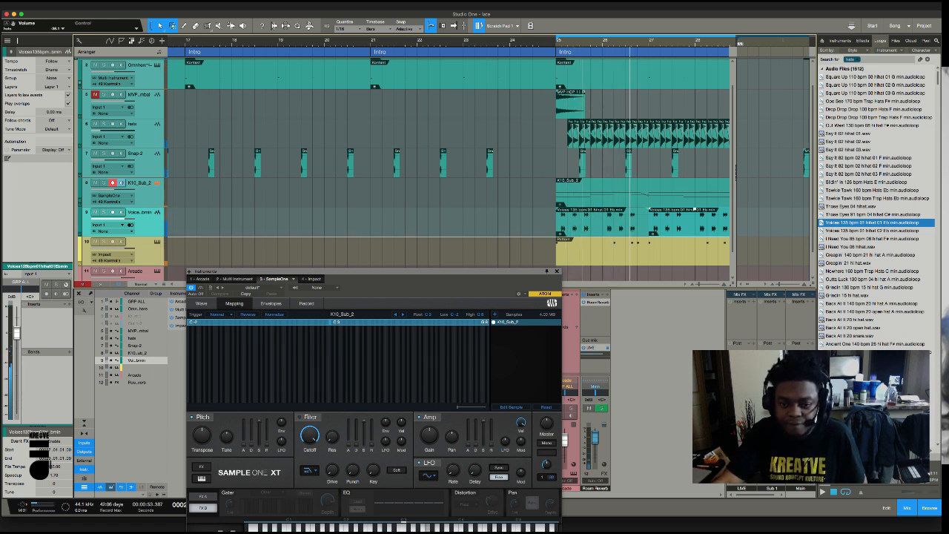
- Cut out the short section of the first hi-hat loop before beat 25.4 and trim the first slice's start to 25.2
double_click(601, 223)
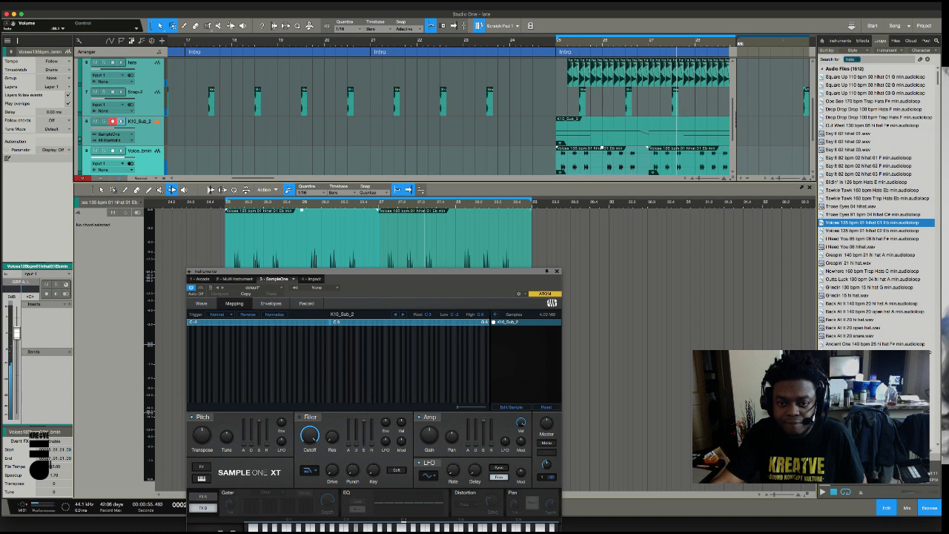
left_click(583, 160, "super")
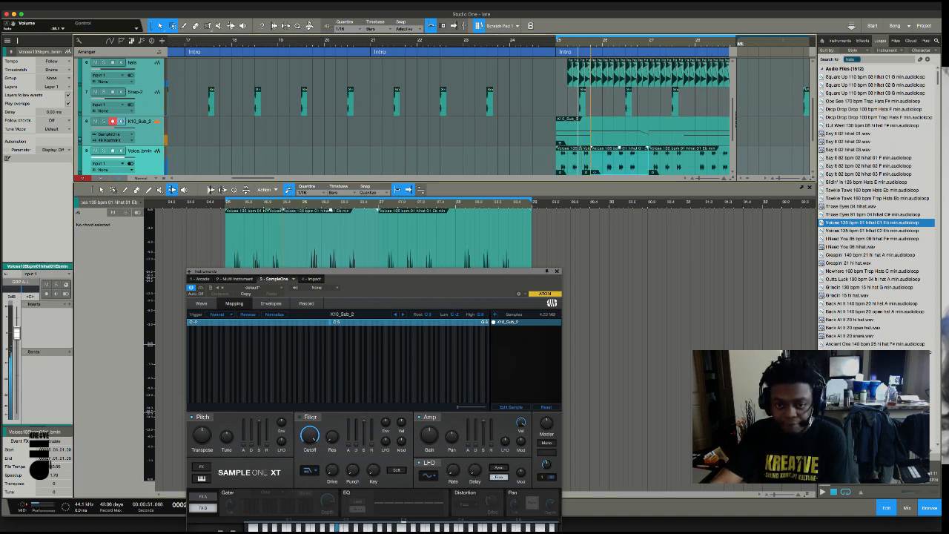
left_click(587, 160)
key("Delete")
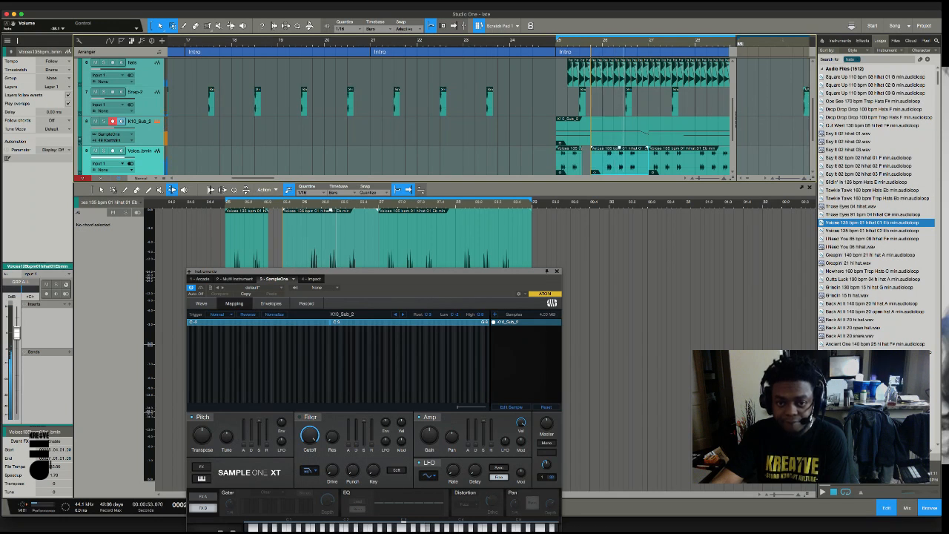
left_click_drag(557, 163, 567, 164)
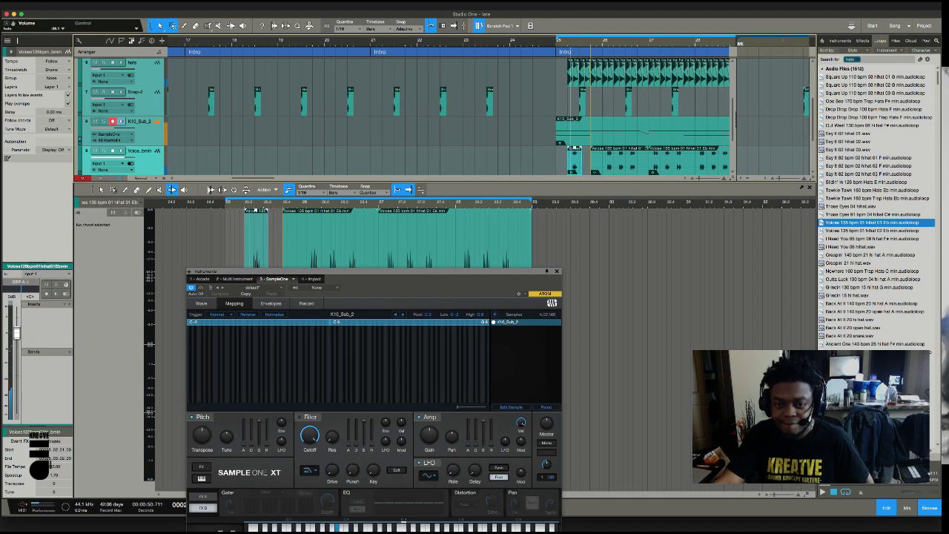
- Trim the second hi-hat slice's end to about 26.3 and replace the loop at bar 27 with a duplicate of both slices
left_click(646, 150)
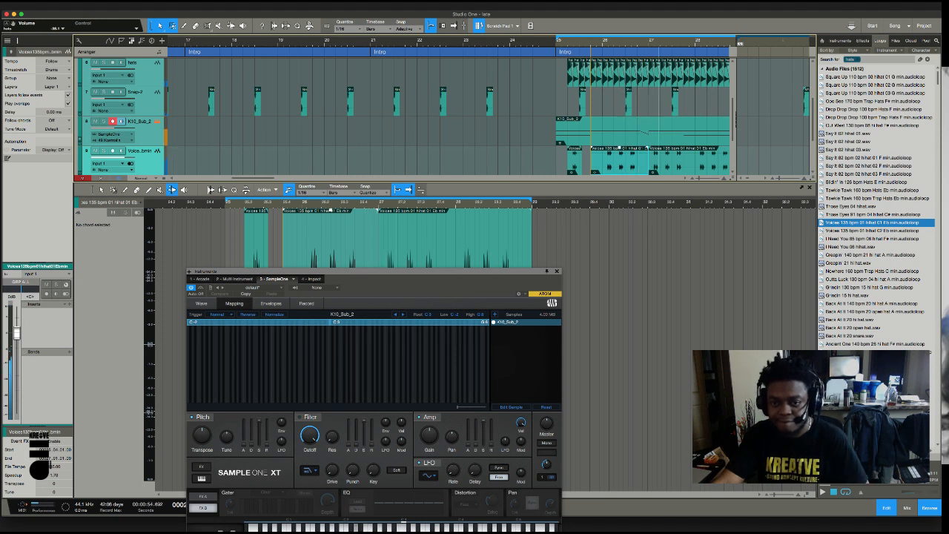
left_click_drag(647, 165, 624, 164)
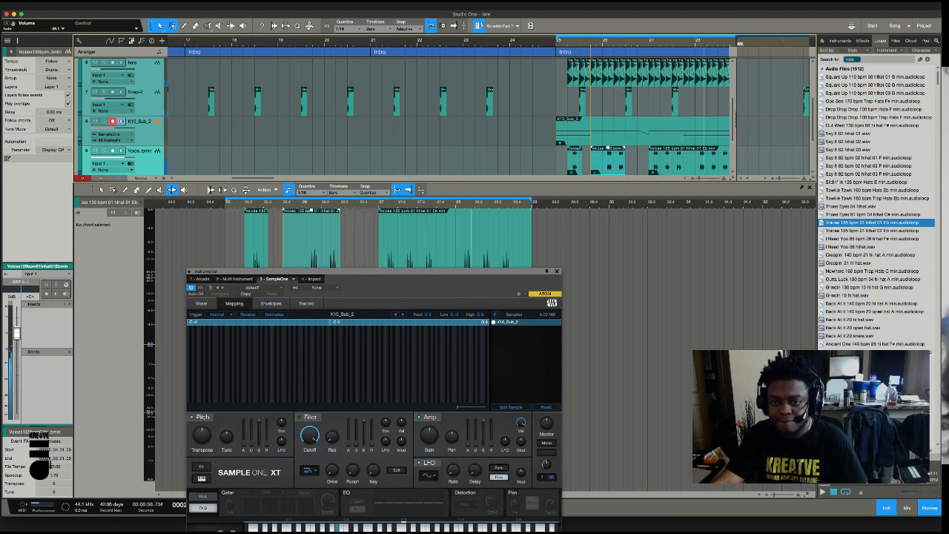
left_click(678, 159)
key("Delete")
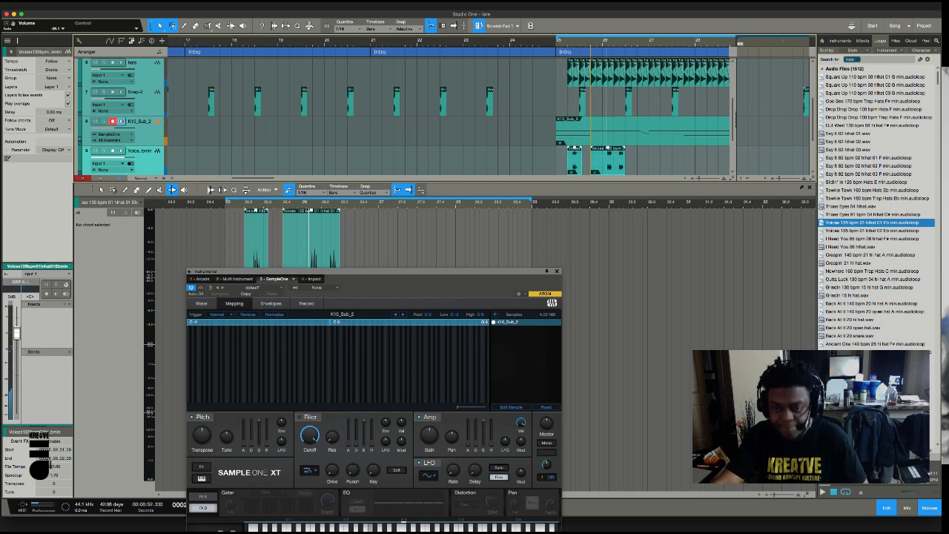
key("d")
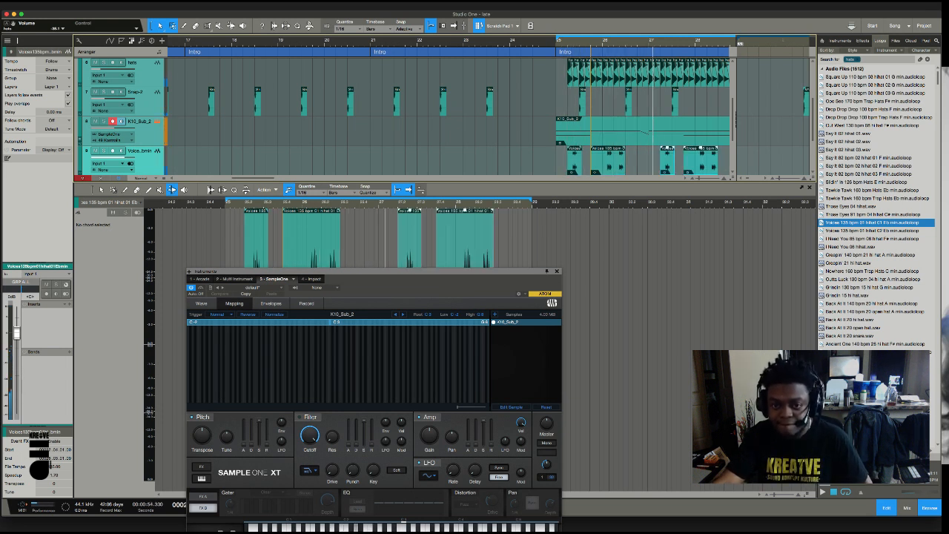
- Trim the second hi-hat slice to start at bar 26 and move the SampleOne window off the waveform
left_click_drag(592, 165, 603, 165)
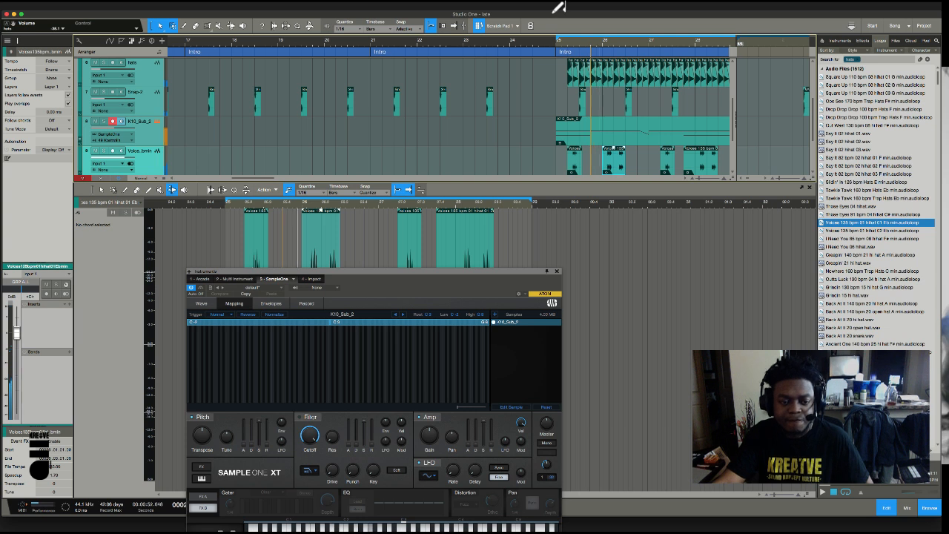
left_click_drag(277, 271, 277, 335)
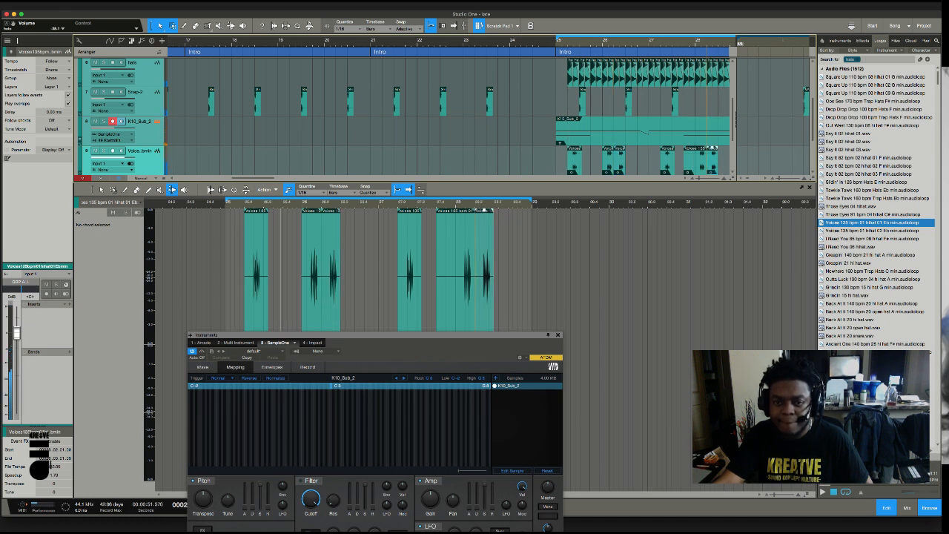
- Set the transpose of the second hi-hat hit in bar 26 to -3
right_click(608, 149)
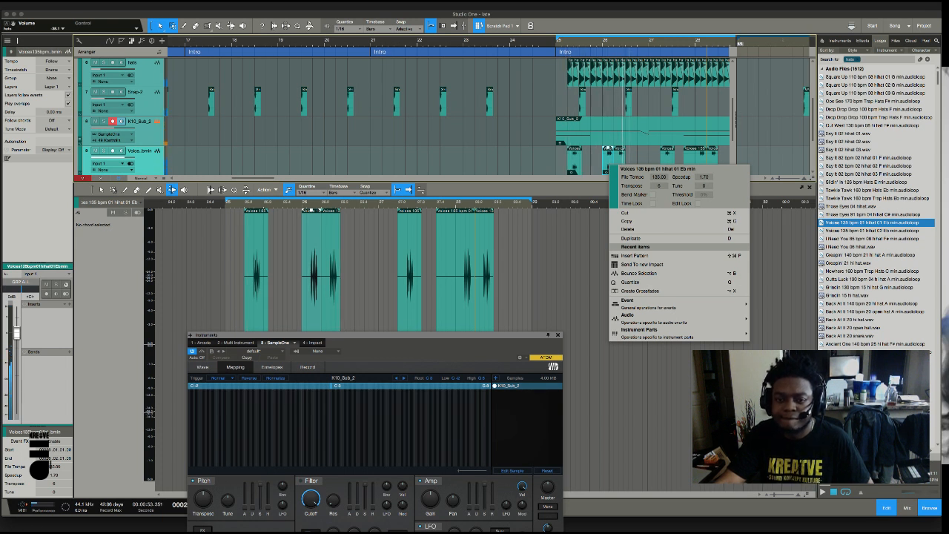
key("Escape")
right_click(620, 148)
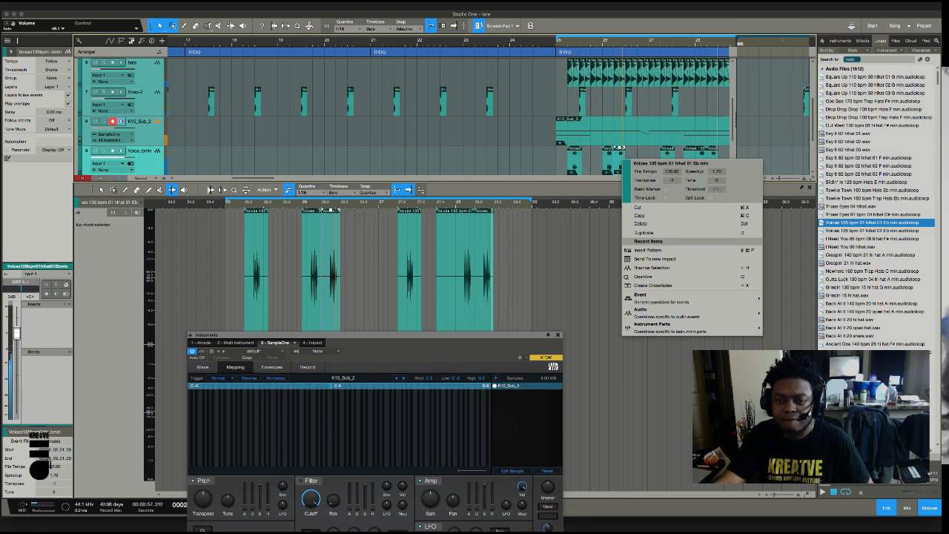
left_click_drag(672, 180, 671, 186)
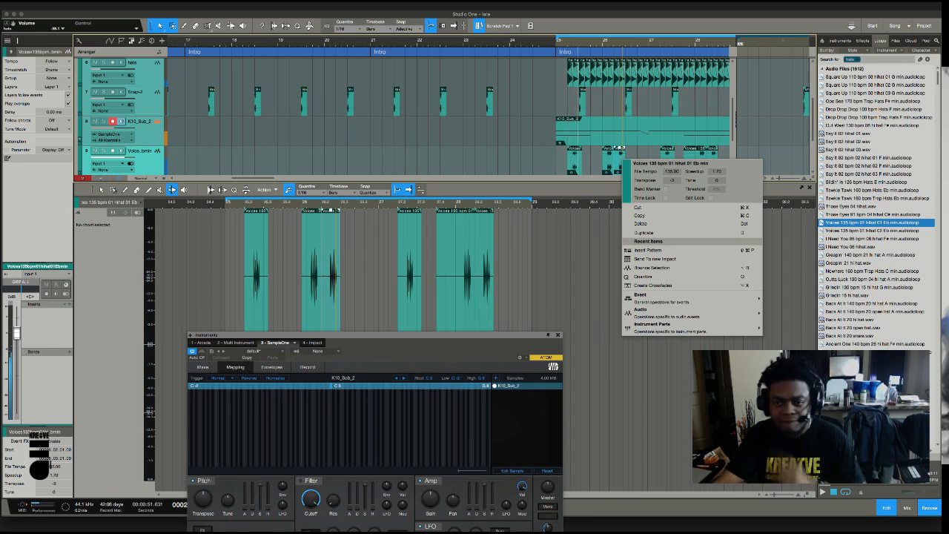
- Set the transpose of the first hi-hat hit in bar 26 to 3
key("Escape")
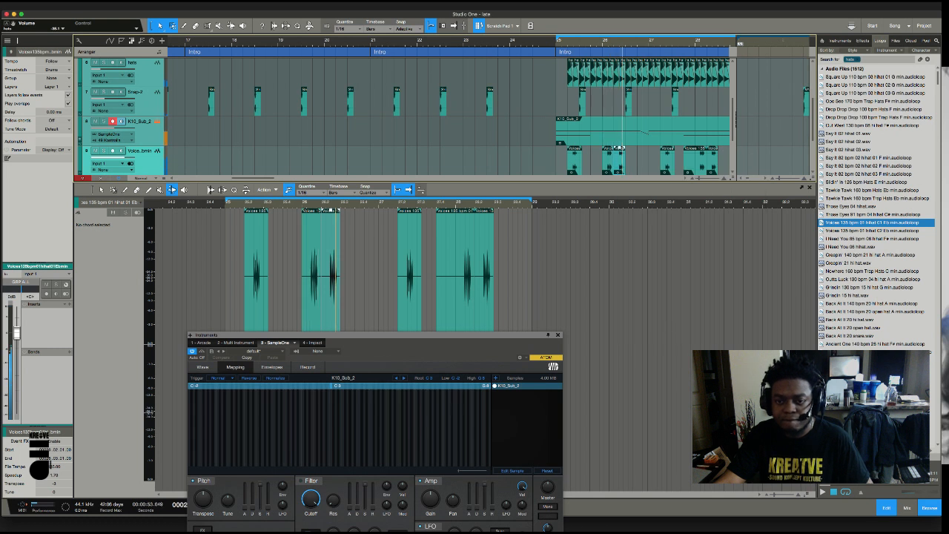
right_click(608, 149)
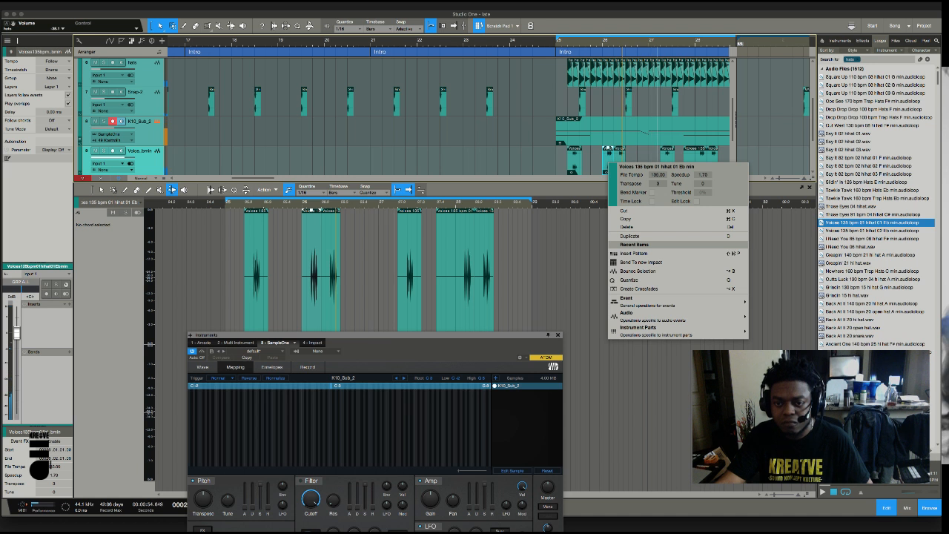
key("Escape")
- Replace the hi-hat slices in bars 27 and 28 with a duplicate of the three slices from bars 25 and 26
left_click(410, 215)
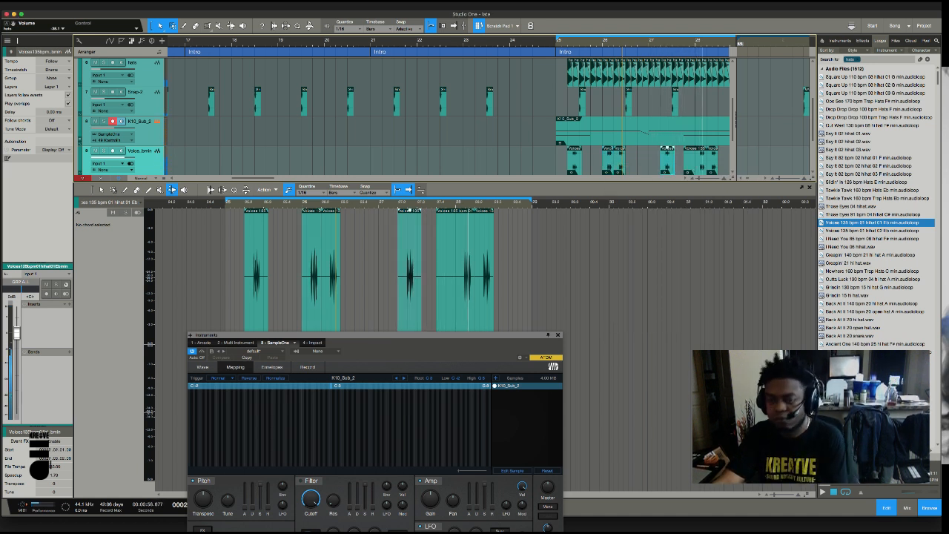
key("Delete")
left_click(455, 210)
key("Delete")
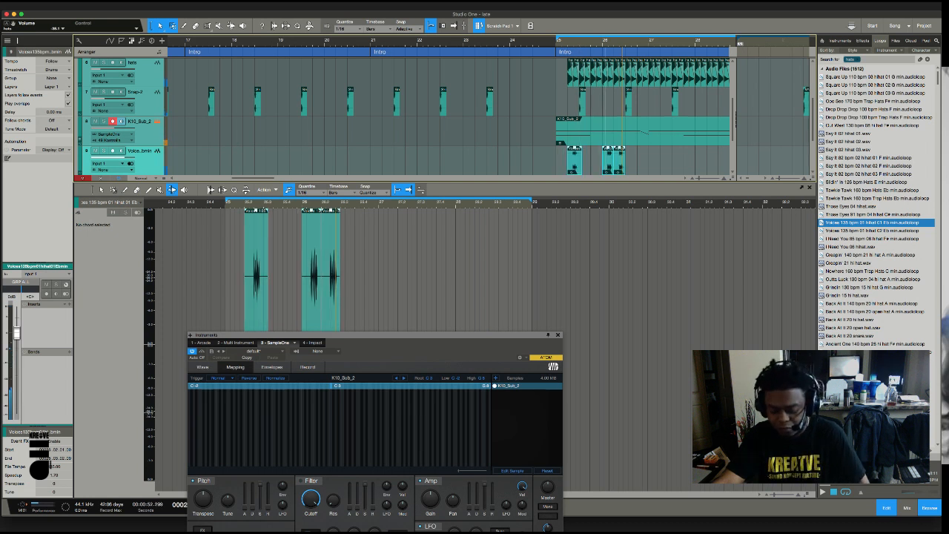
key("ctrl+z")
key("ctrl+z")
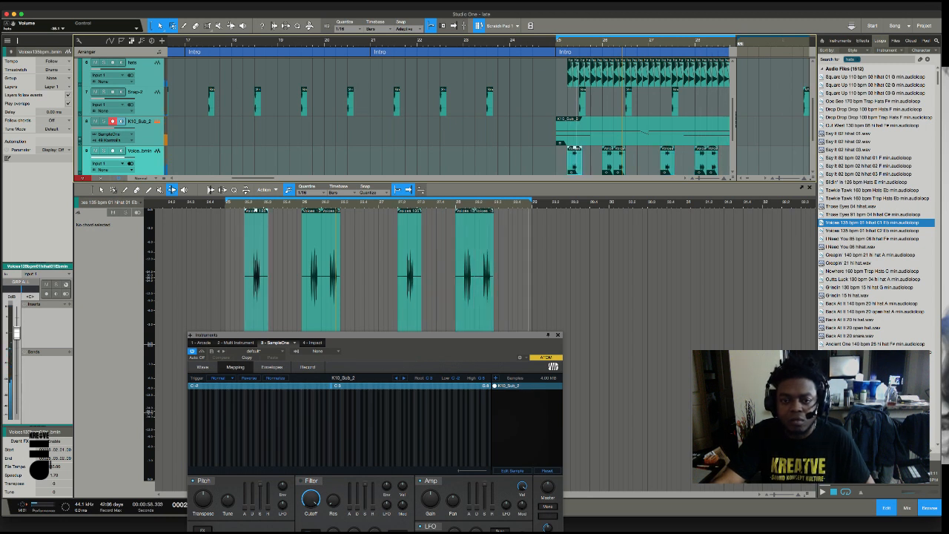
- Set the transpose of the single hi-hat slices in bars 25 and 27 to -3 each
right_click(573, 149)
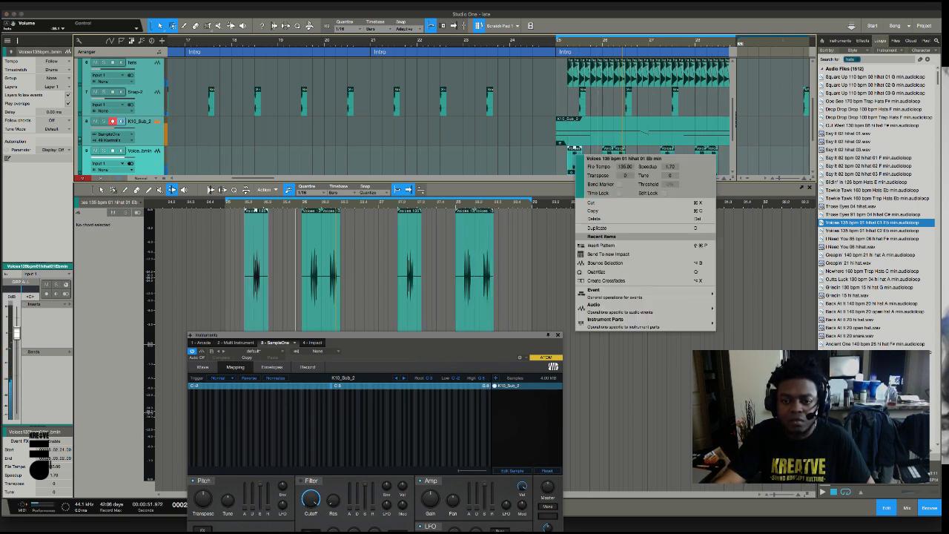
scroll(625, 175, "down", 3)
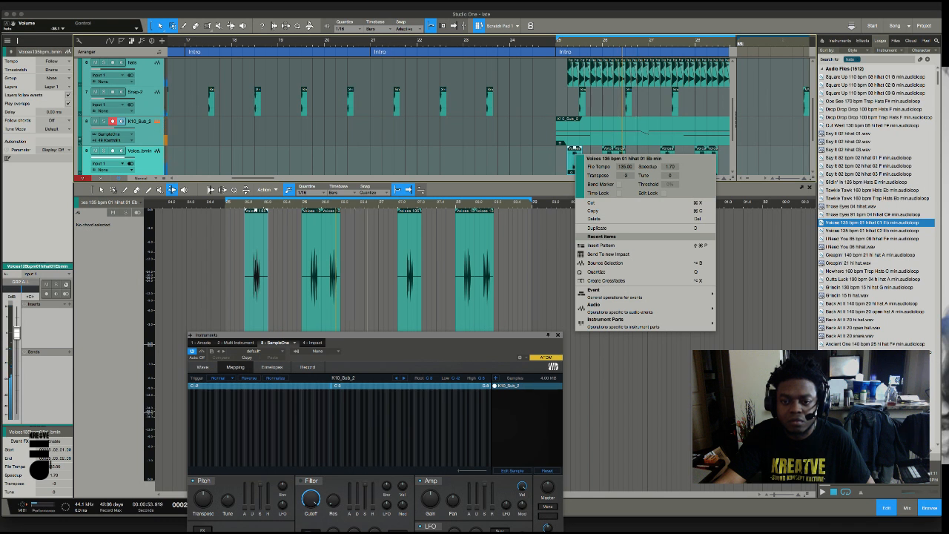
key("Escape")
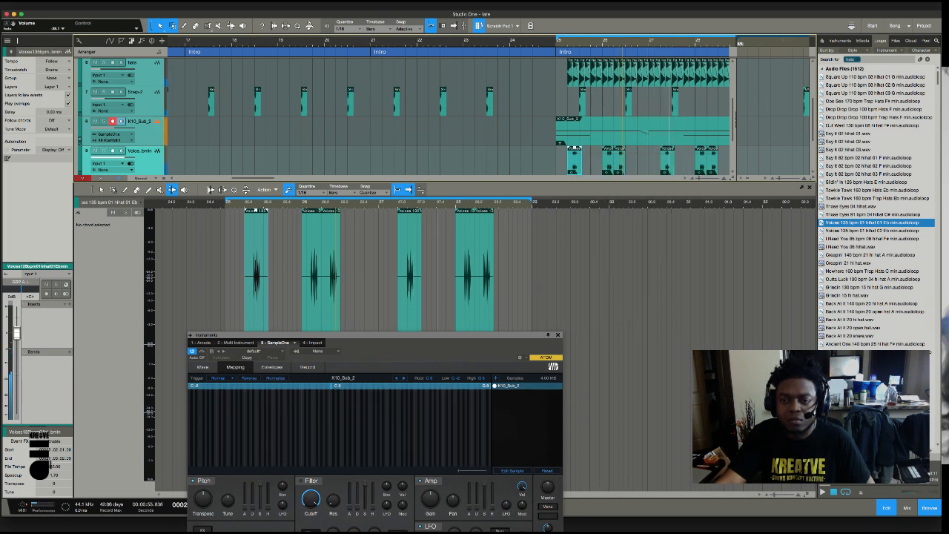
right_click(672, 159)
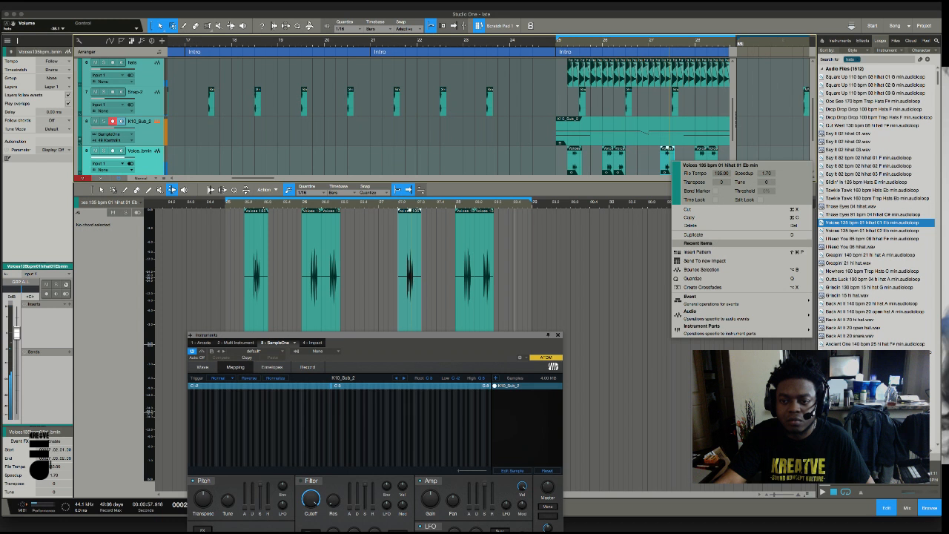
scroll(721, 182, "down", 3)
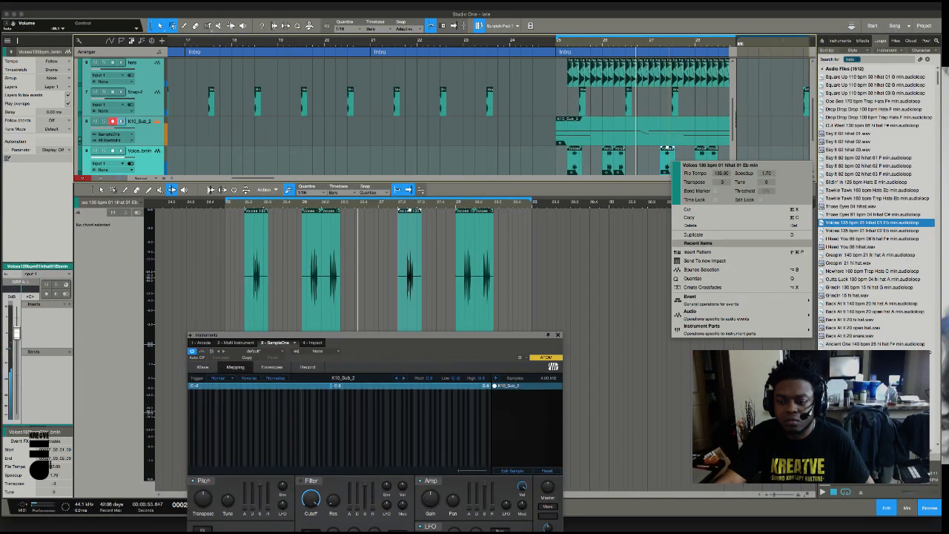
key("Escape")
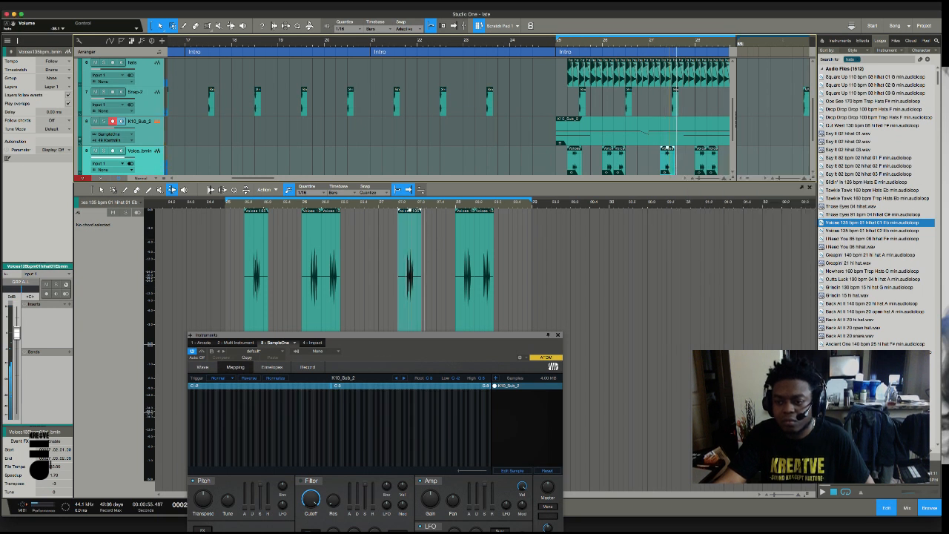
- Add the I Need You 85 bpm 06 hihat F# min loop on a new track at bar 25 and lower its volume to about -35 dB
key("Down")
key("Down")
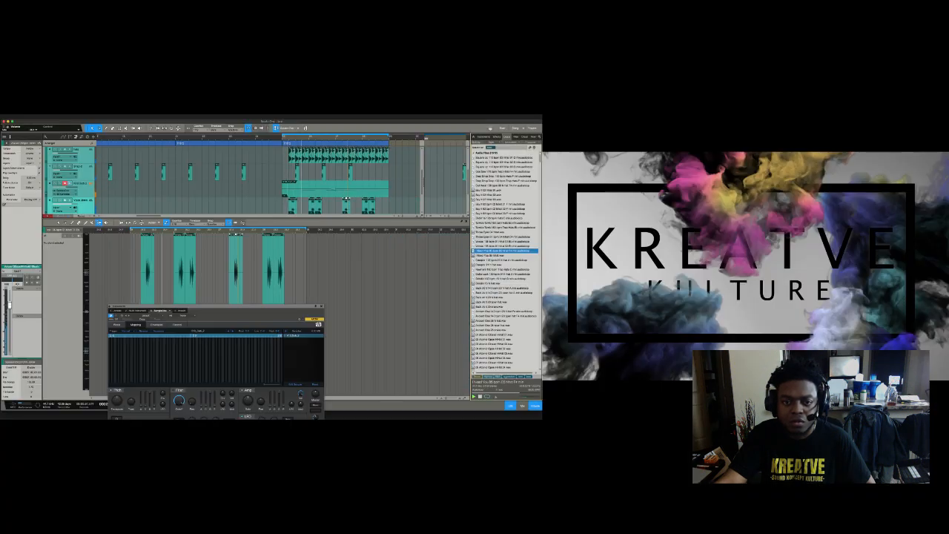
left_click_drag(504, 251, 286, 201)
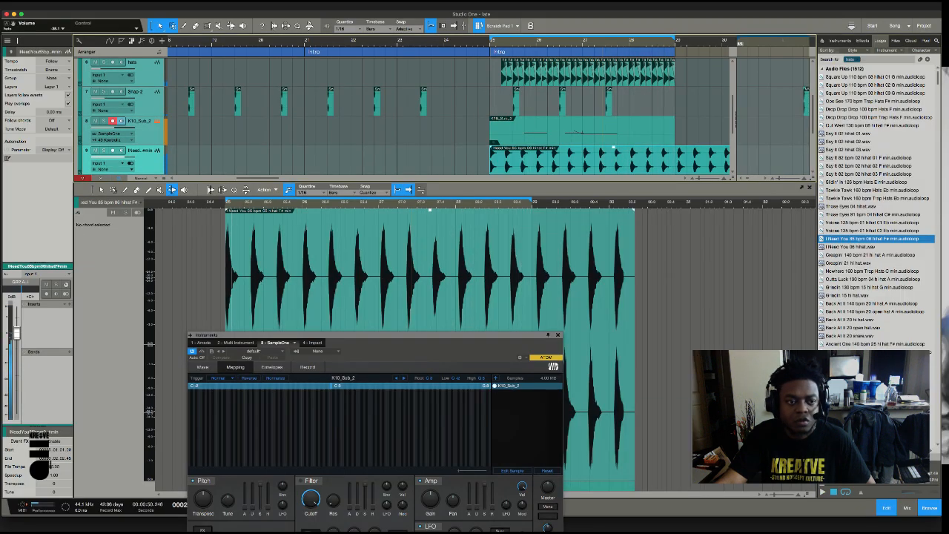
left_click_drag(128, 181, 121, 229)
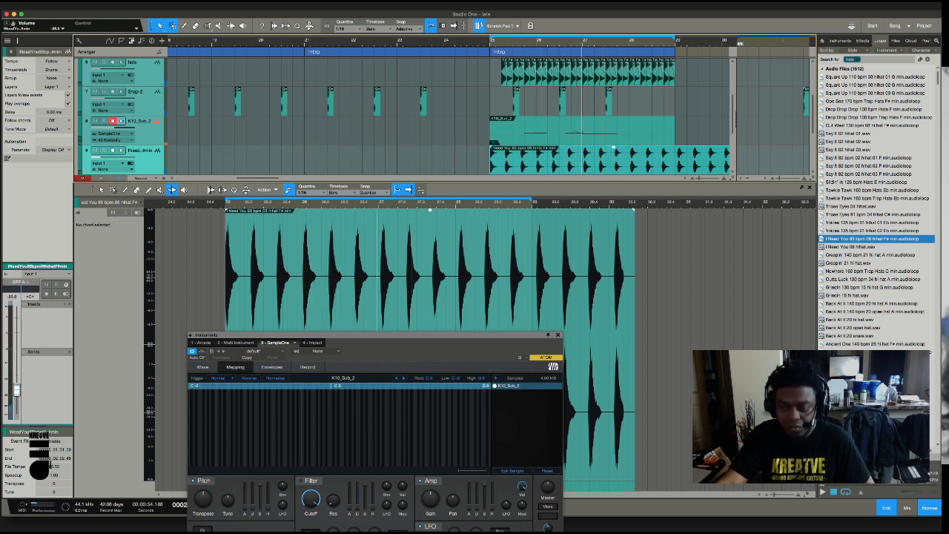
- Time-stretch the I Need You hi-hat loop so that it ends at bar 29
scroll(449, 115, "right", 1)
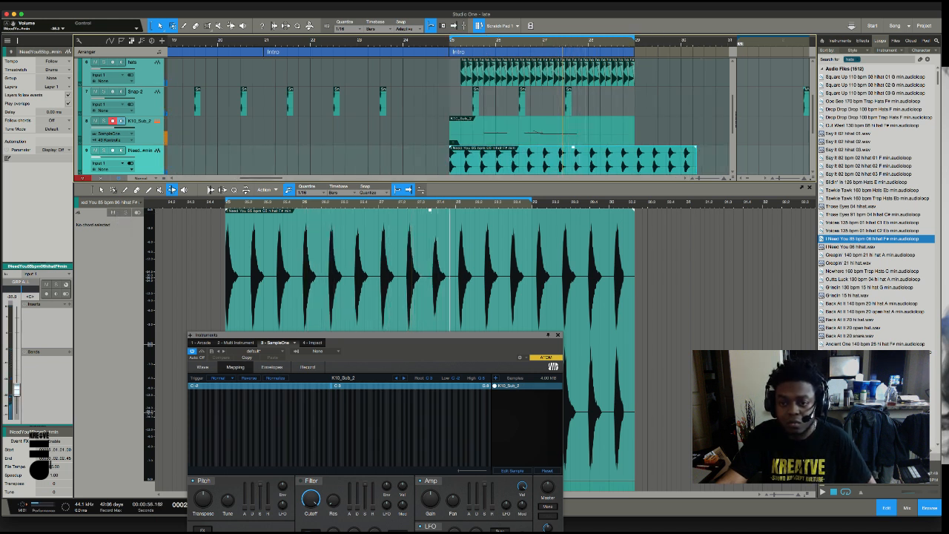
left_click_drag(695, 160, 633, 160)
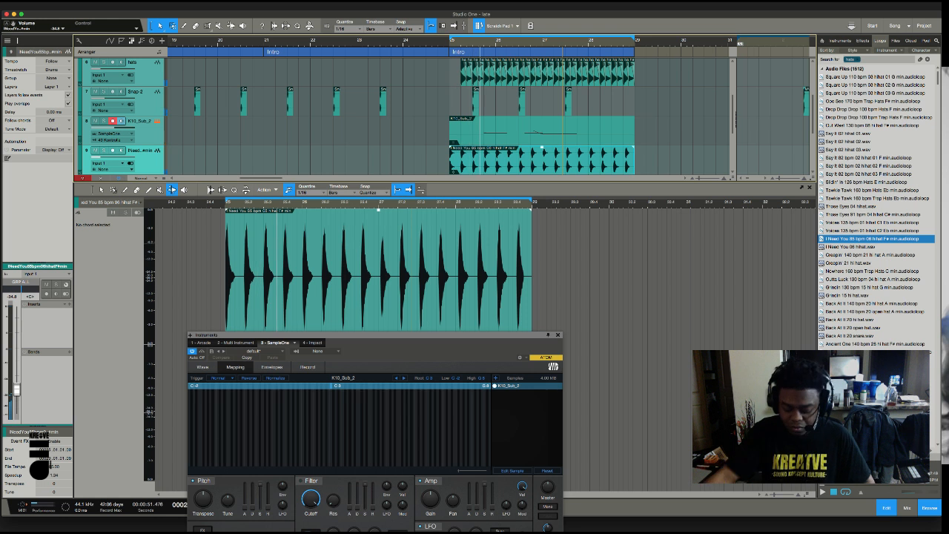
key("e")
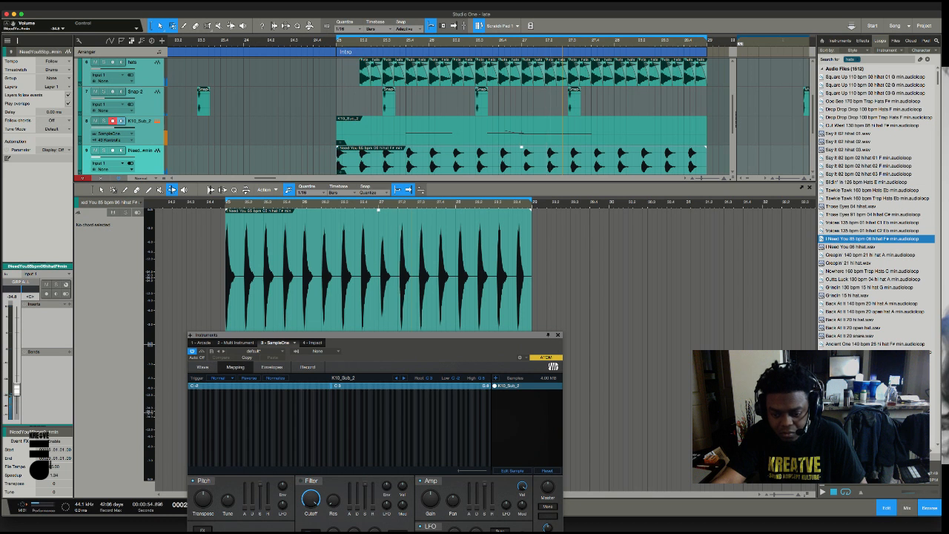
key("super+Tab")
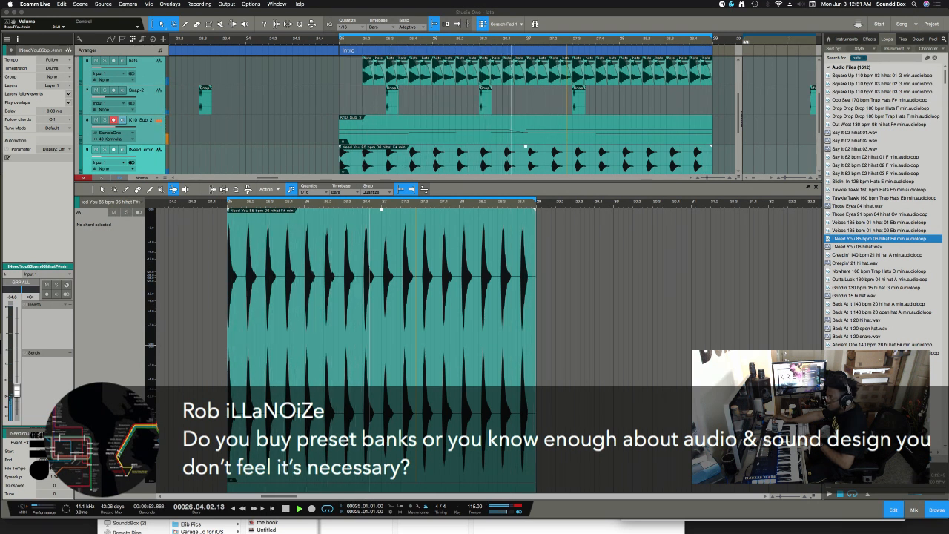
left_click(128, 4)
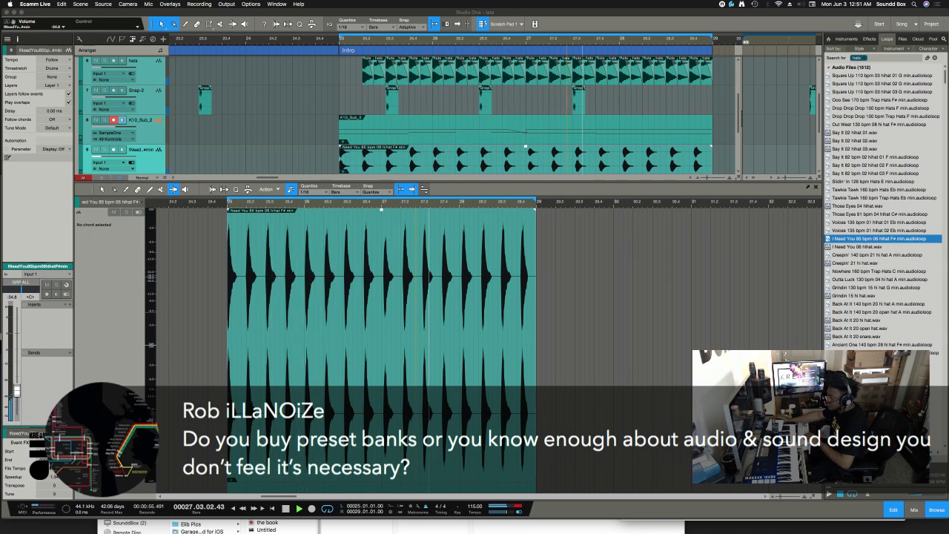
left_click(331, 119)
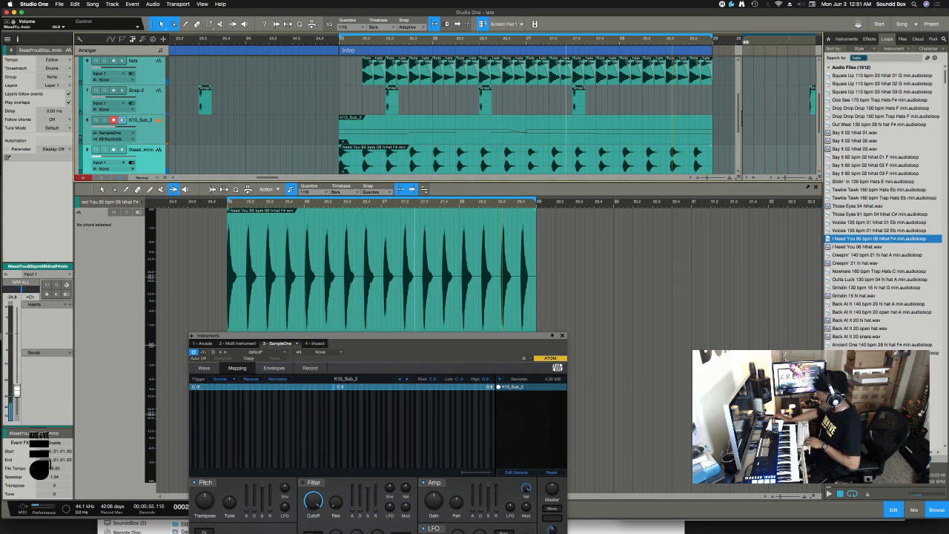
key("super+Tab")
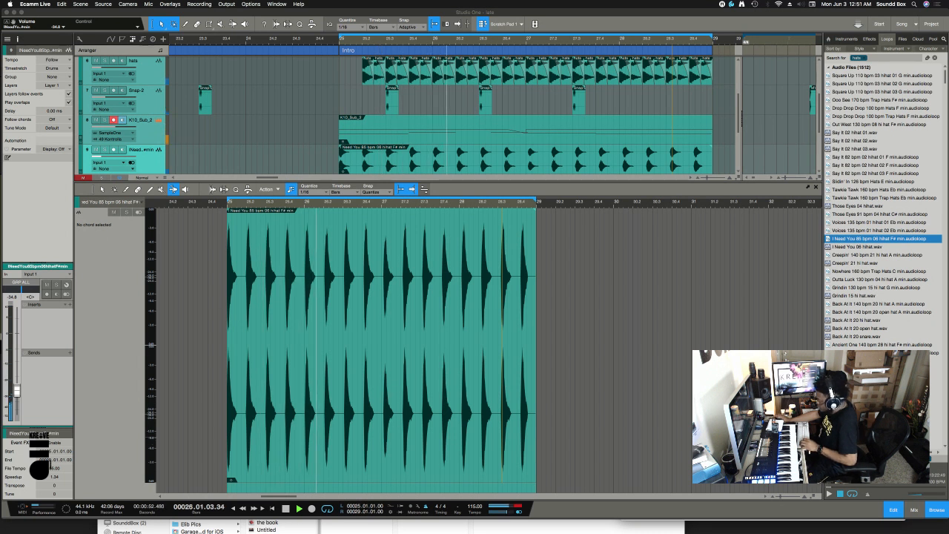
key("super+Tab")
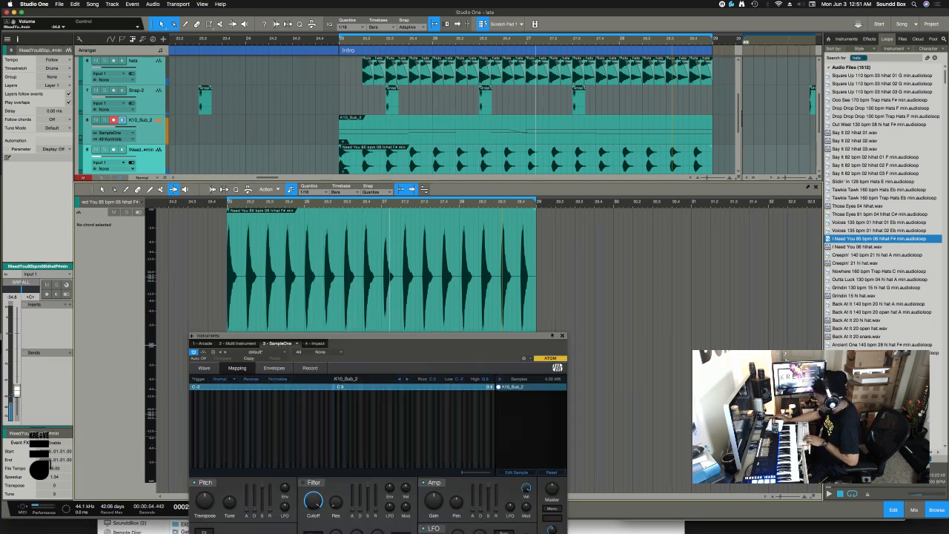
- Show the tracks' automation controls, and replace the audio editor and Instruments window with the mixer
key("a")
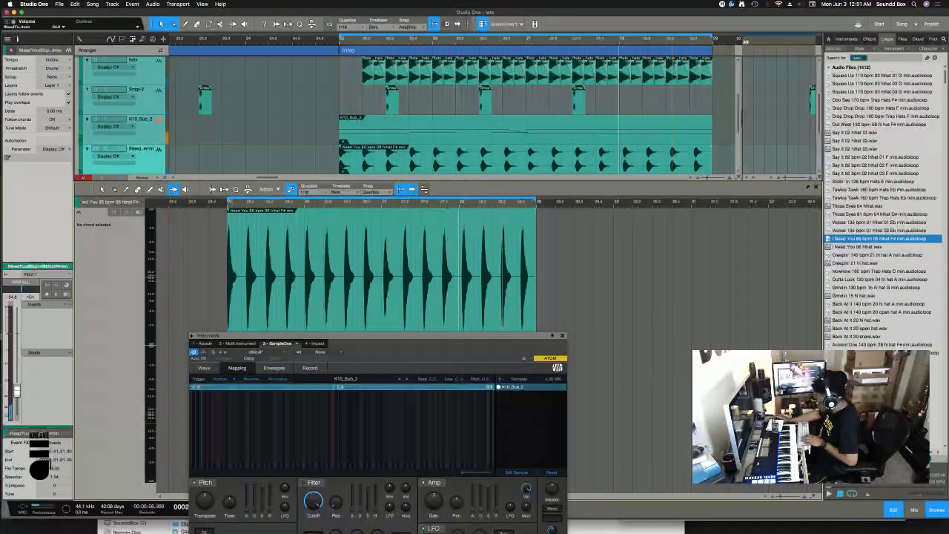
key("F3")
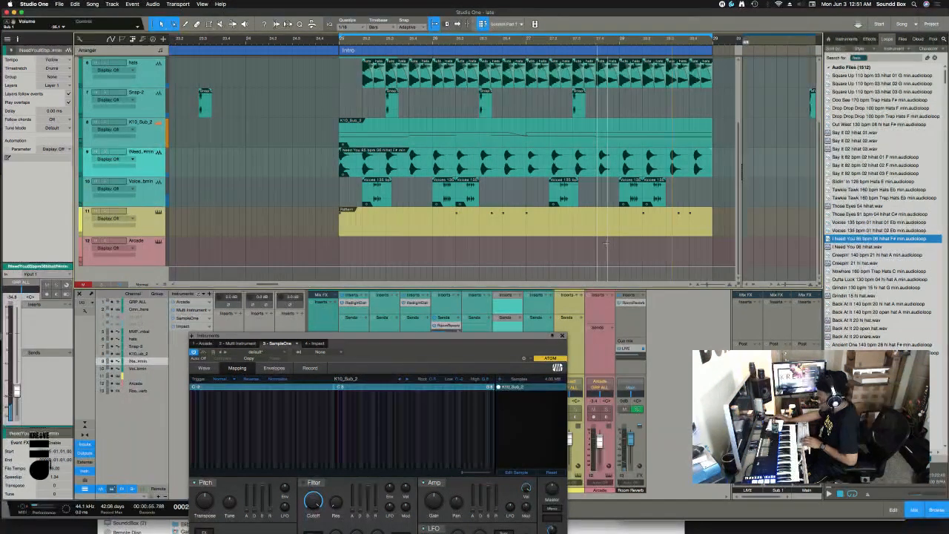
key("F3")
key("F3")
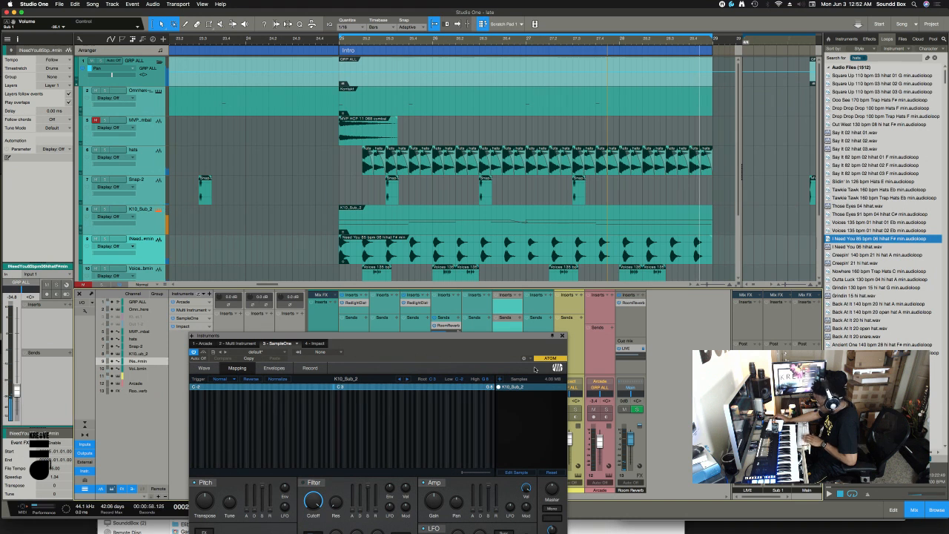
left_click(562, 336)
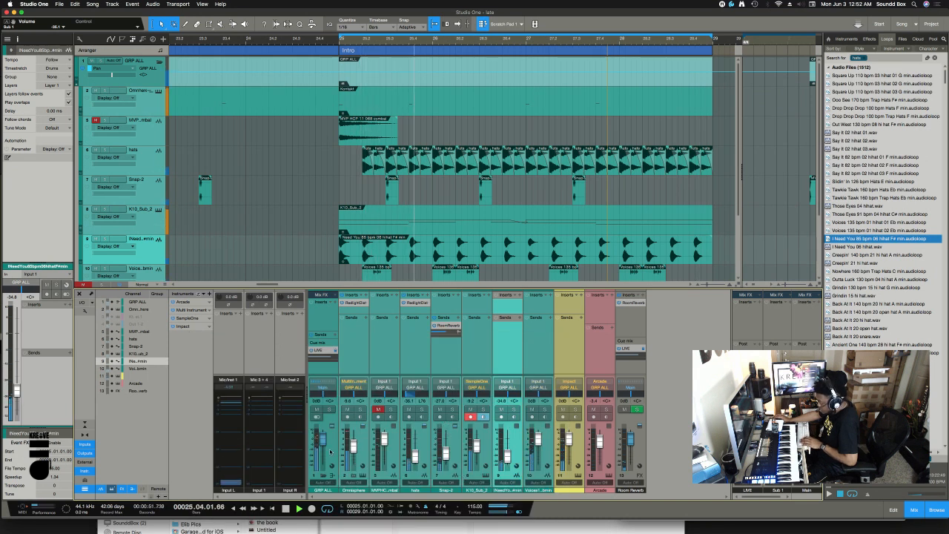
- Lower the GRP ALL channel's volume to -6.7 dB in the mixer
left_click_drag(323, 441, 325, 448)
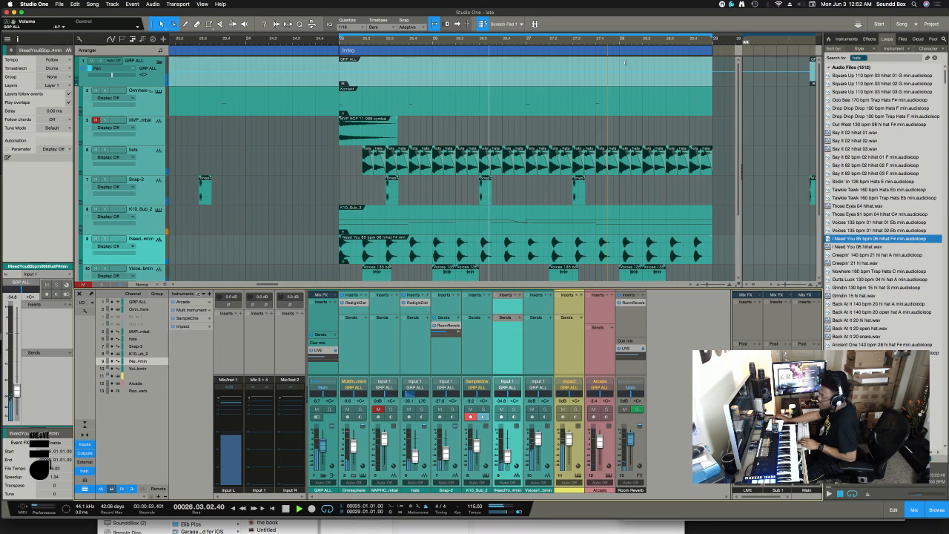
scroll(460, 132, "down", 5)
scroll(482, 182, "up", 5)
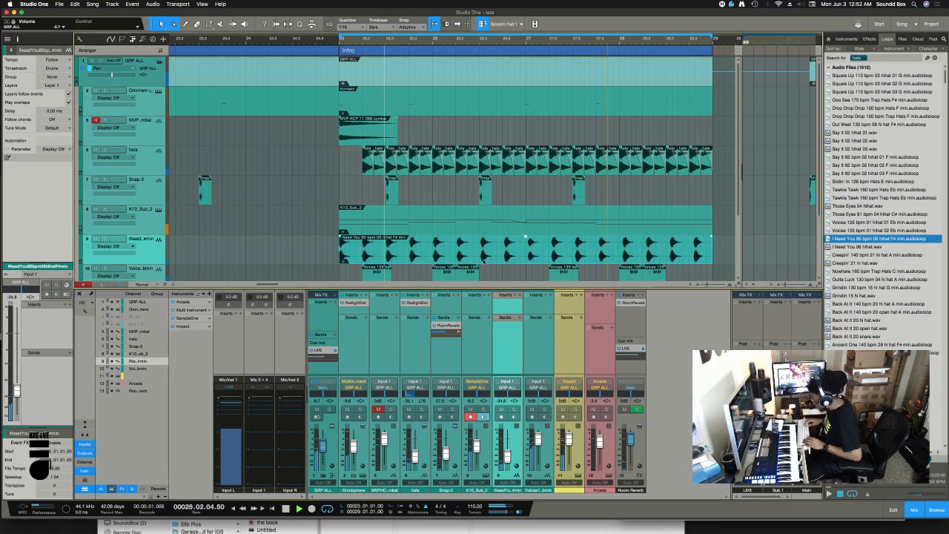
- Enlarge the arrangement tracks to medium height and magnify the timeline around bar 27
key("shift+e")
key("shift+e")
key("shift+e")
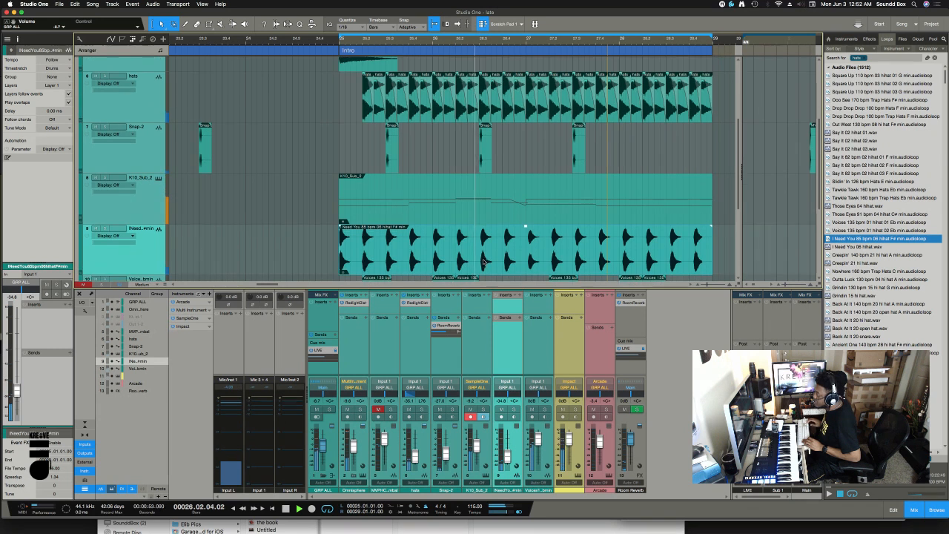
key("e")
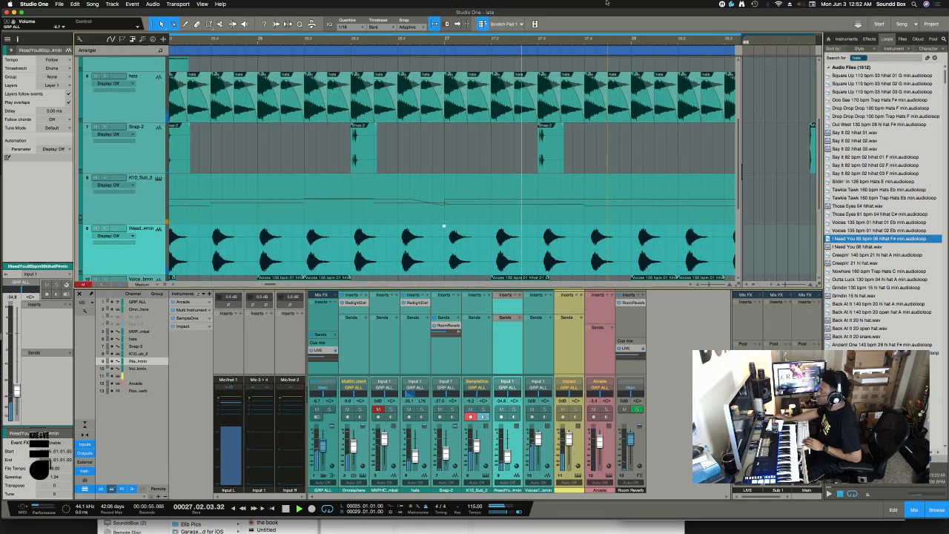
- Hide the scratch pad, browser, inspector and mixer so the arrangement fills the window, and stop playback
left_click(481, 24)
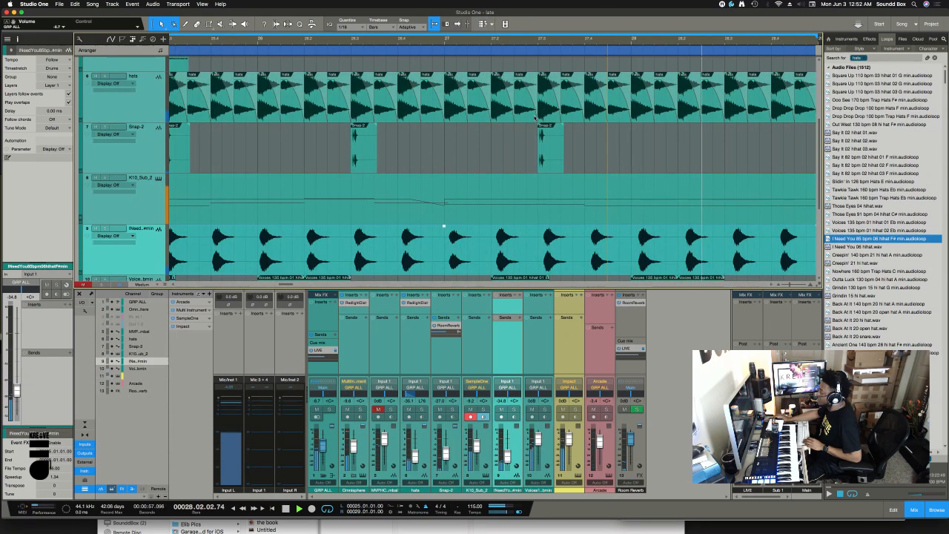
key("F5")
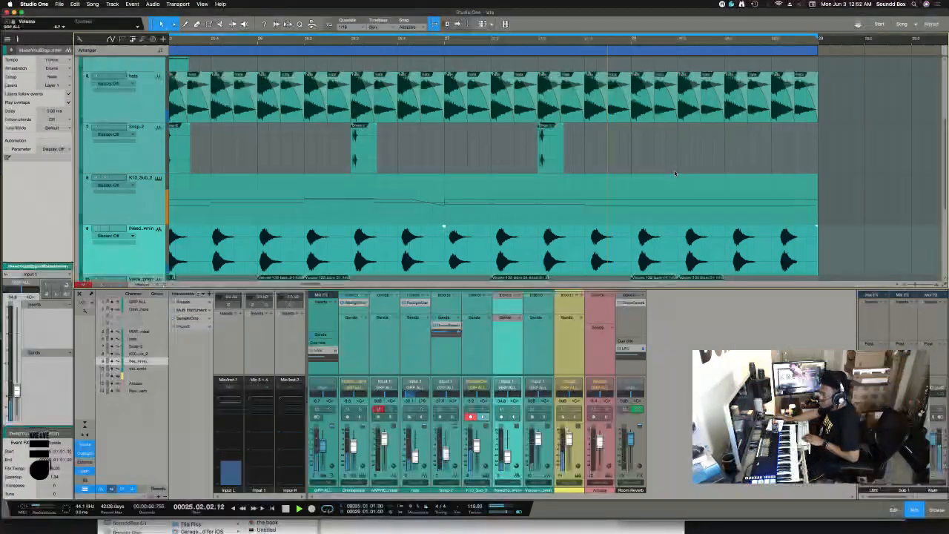
key("F4")
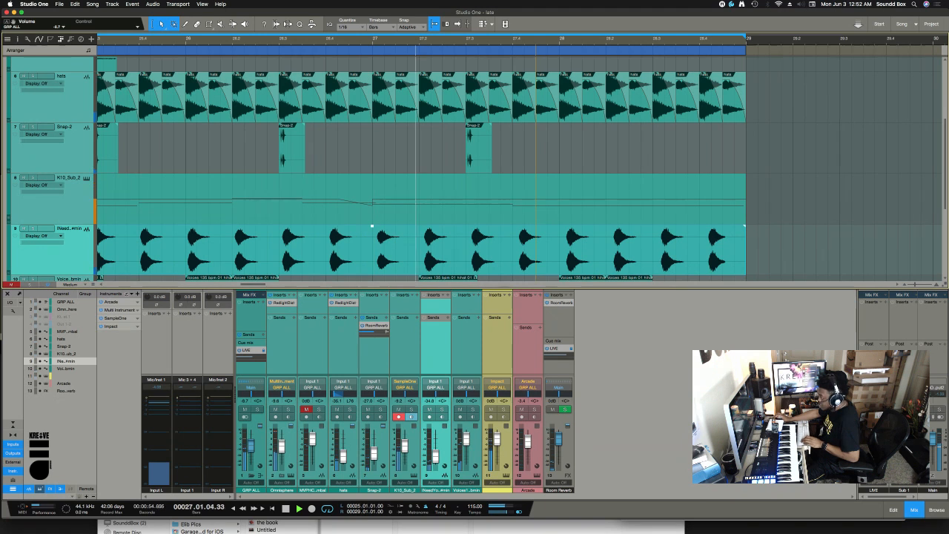
key("F3")
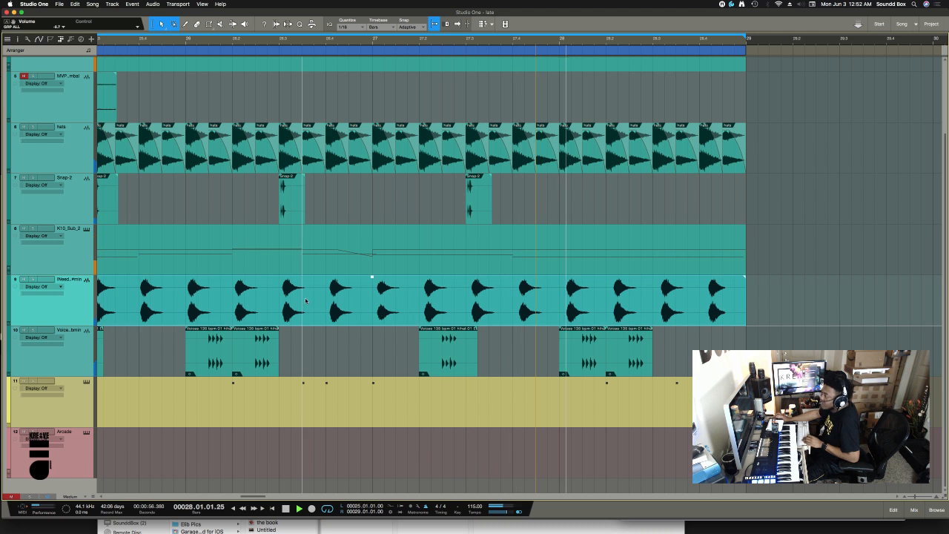
key("space")
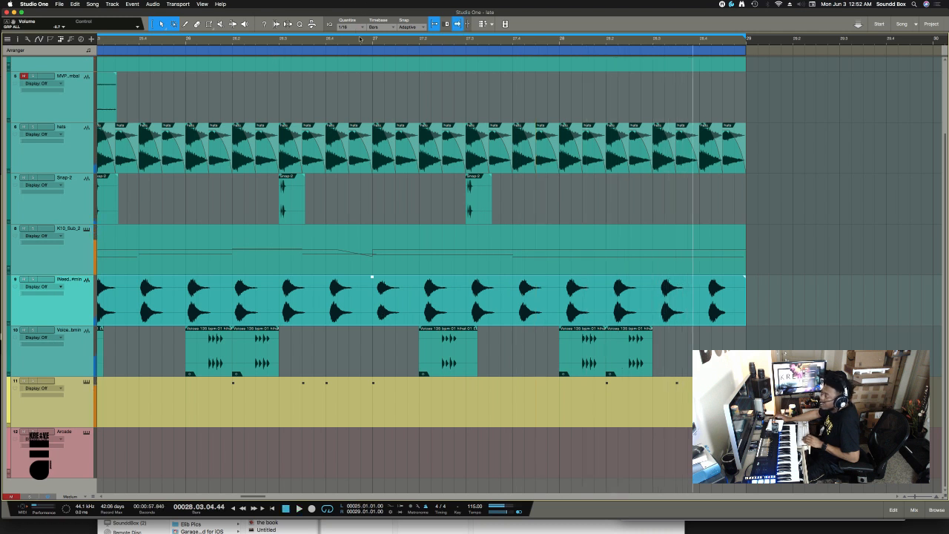
- Show the Audio Bend tools, detect the transients of the I Need You hi-hat loop, and quantize it to 1/16
left_click(275, 24)
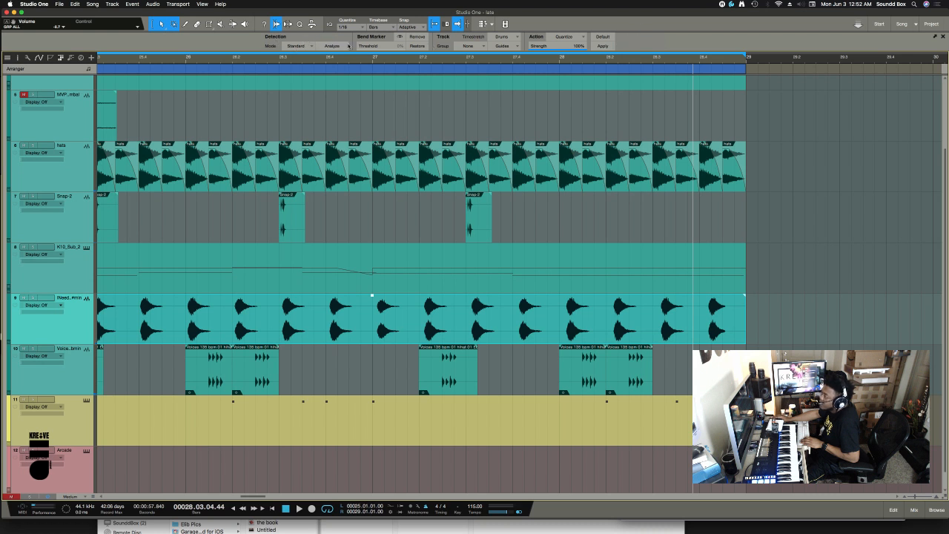
left_click(338, 46)
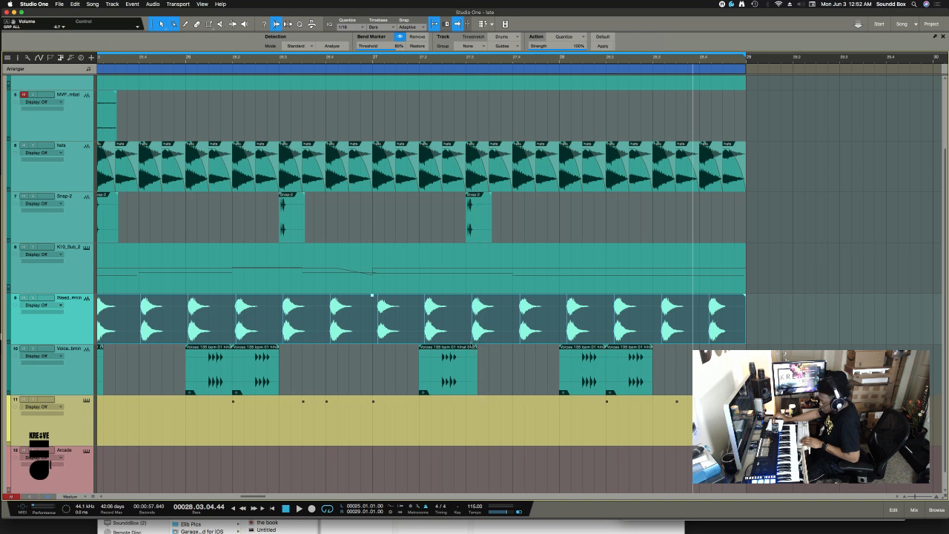
key("q")
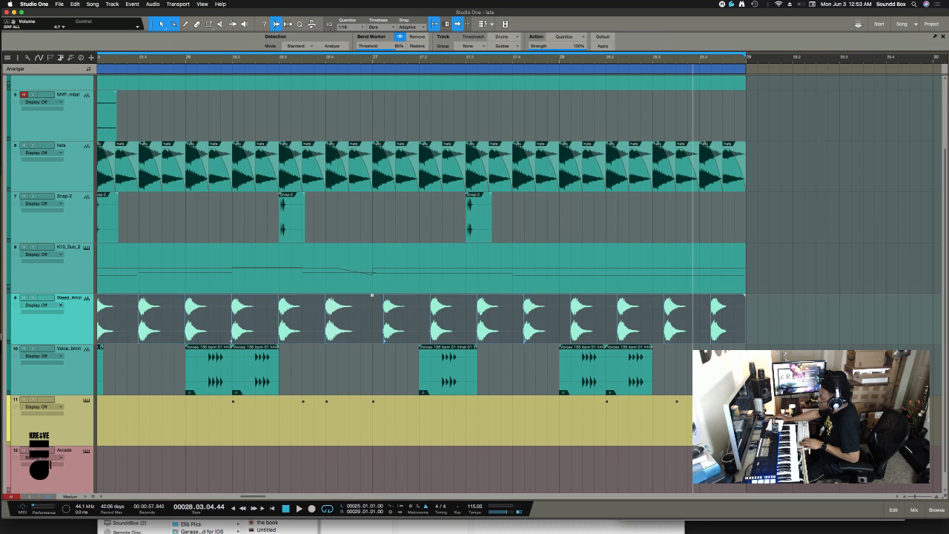
- Open the I Need You hi-hat loop in the audio editor and quantize it again at 1/8
double_click(714, 336)
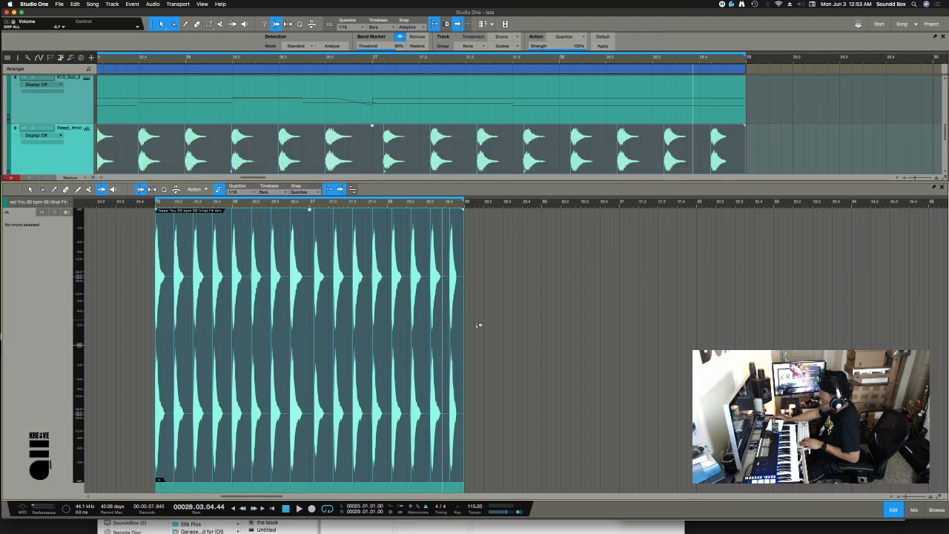
key("e")
key("e")
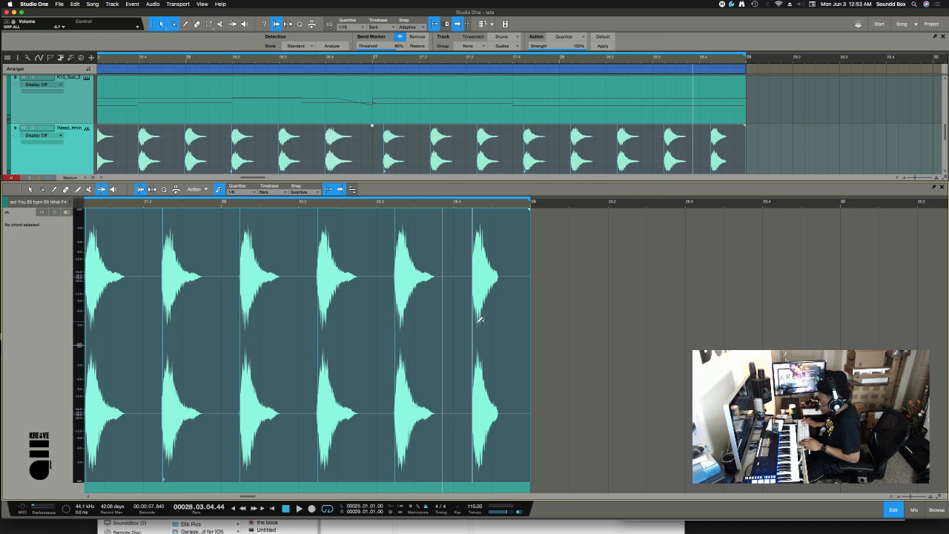
key("q")
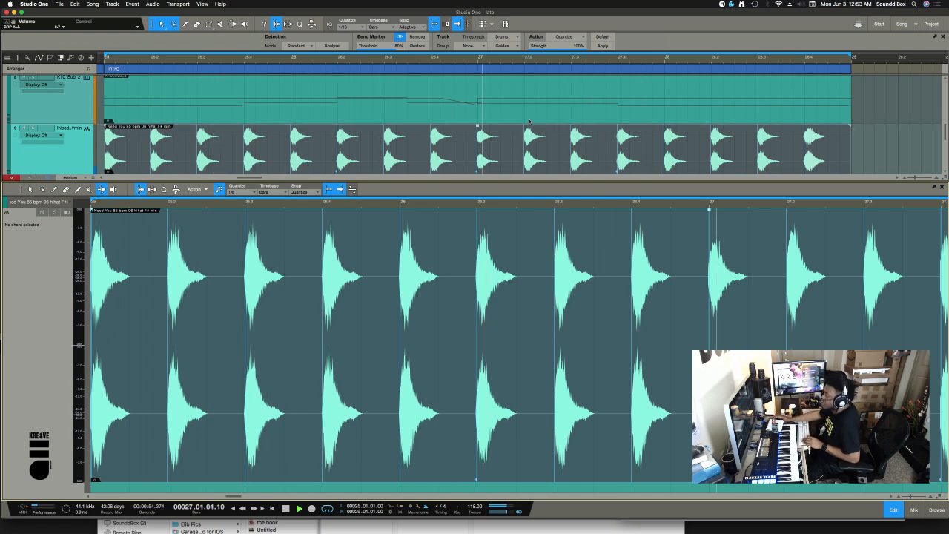
- Shrink the arrangement tracks, show more of the timeline, and solo the hats track briefly to hear it alone
left_click(538, 164)
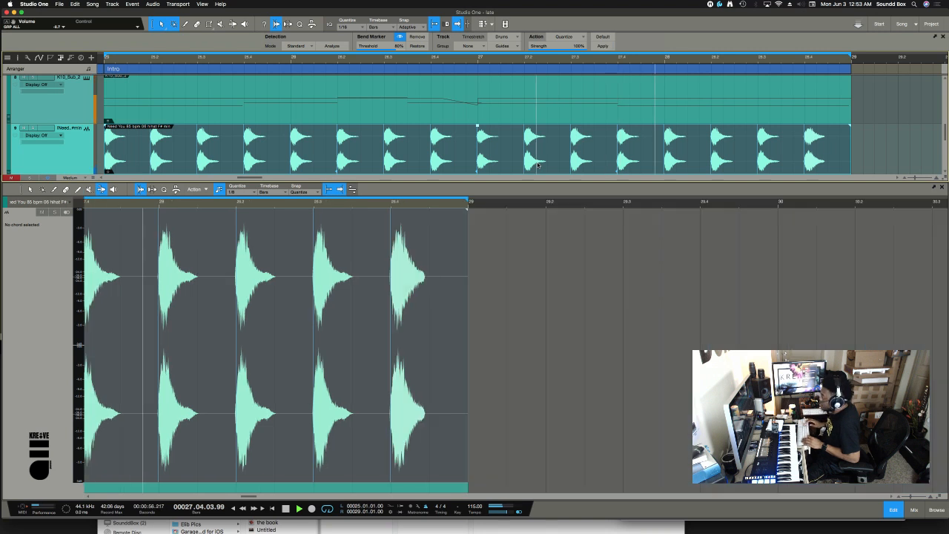
key("shift+w")
key("shift+w")
key("shift+w")
key("shift+w")
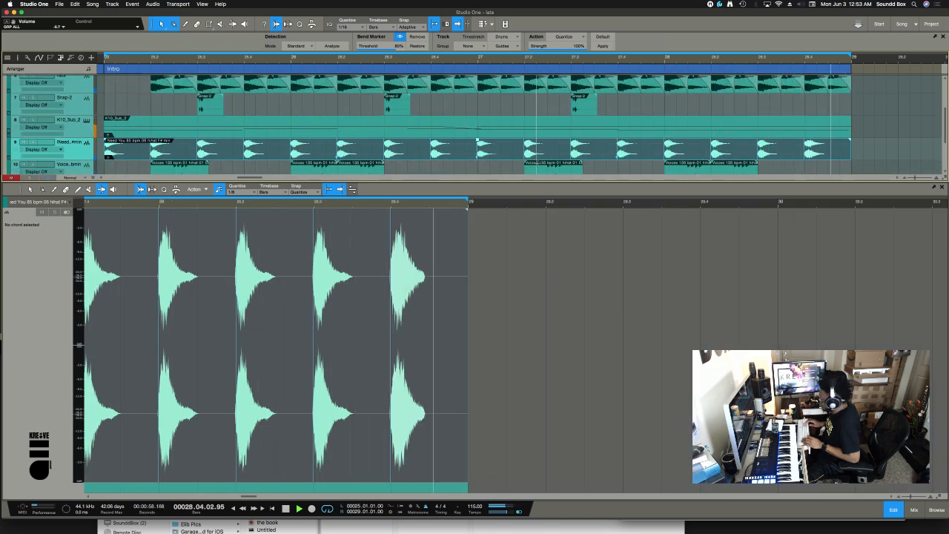
key("shift+w")
key("w")
key("w")
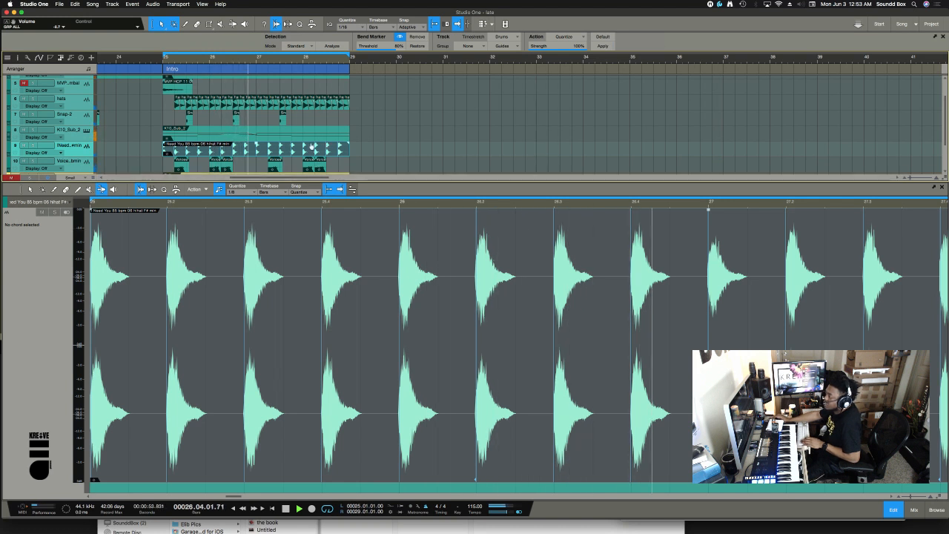
left_click(75, 102)
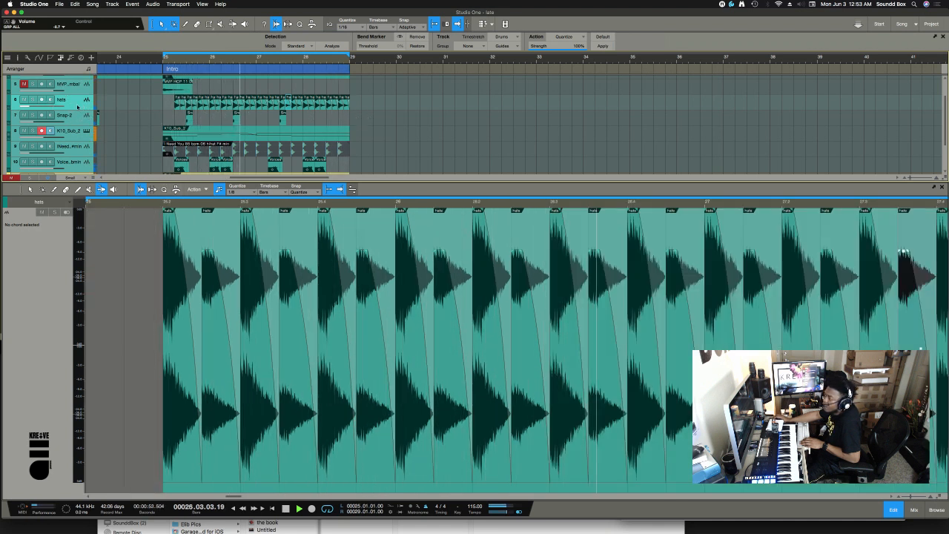
left_click(32, 100)
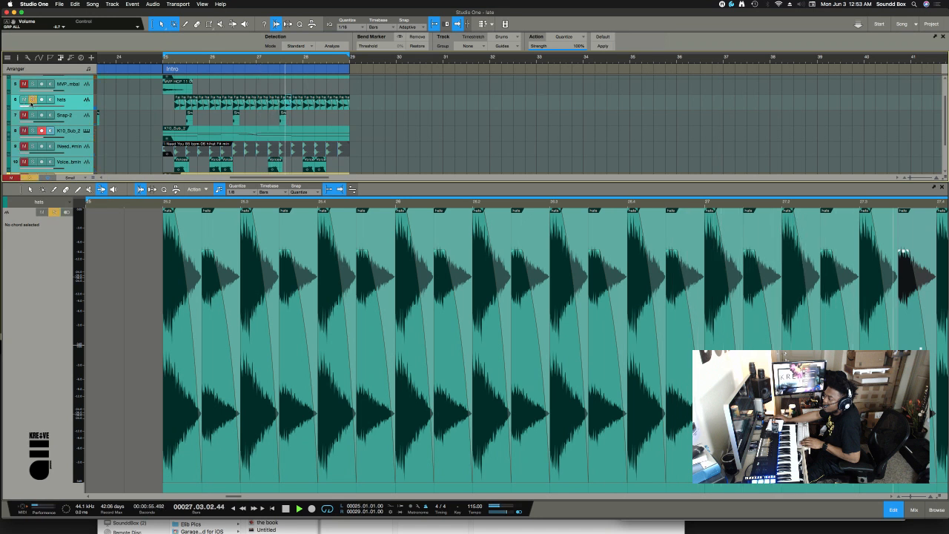
left_click(31, 101)
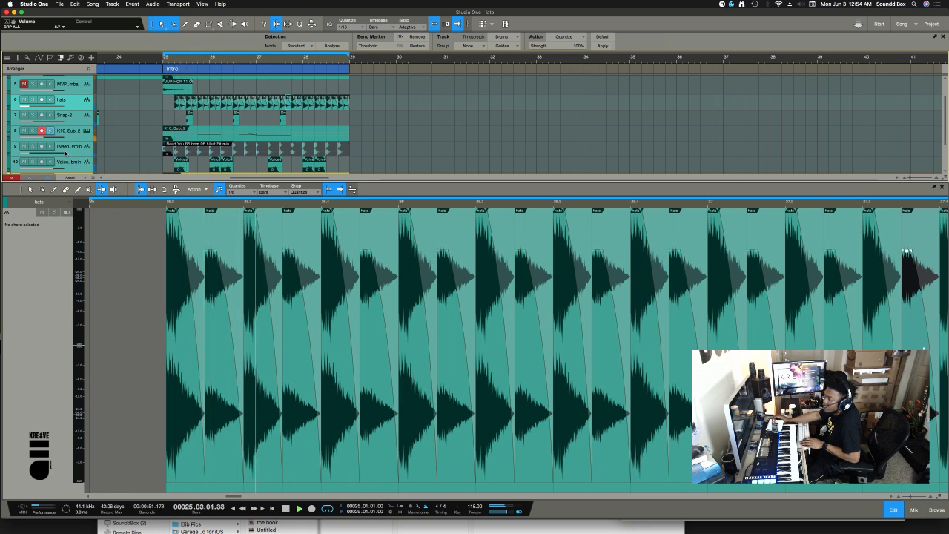
- Lower the volume of the Voices hi-hat track and rename the track hats 2
scroll(65, 153, "down", 2)
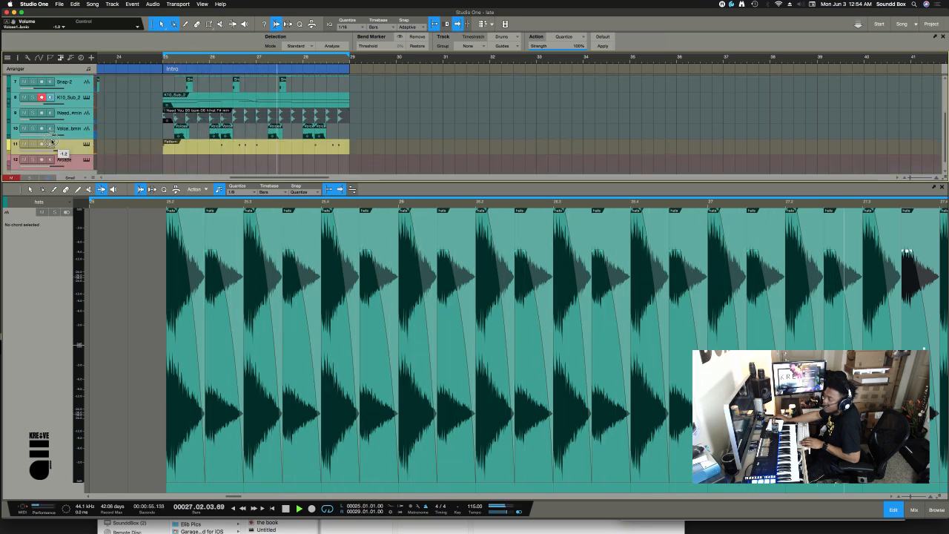
left_click_drag(52, 141, 53, 150)
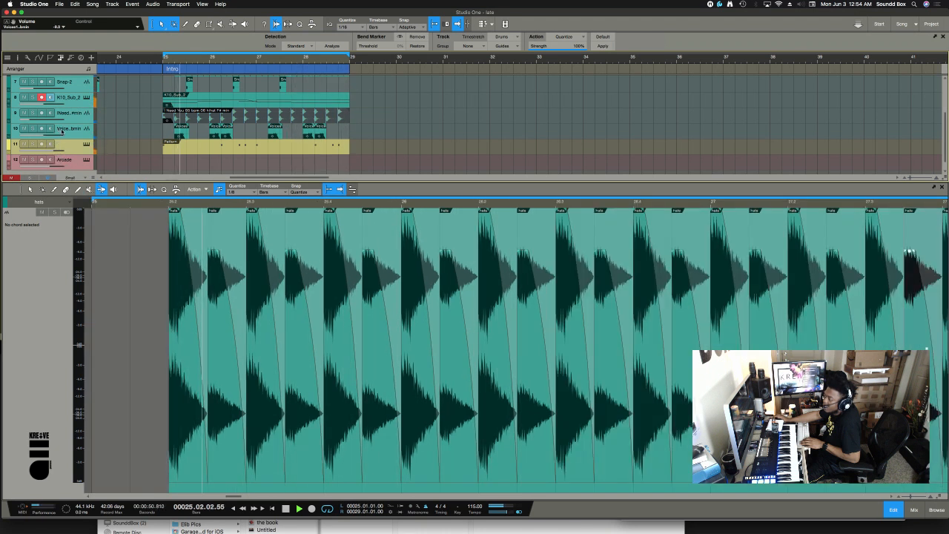
double_click(61, 129)
type("h")
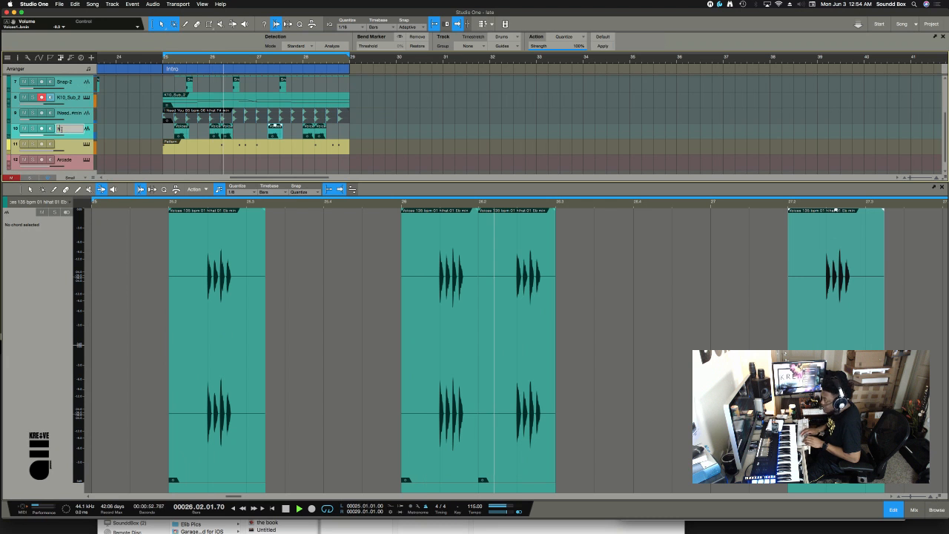
type("ats")
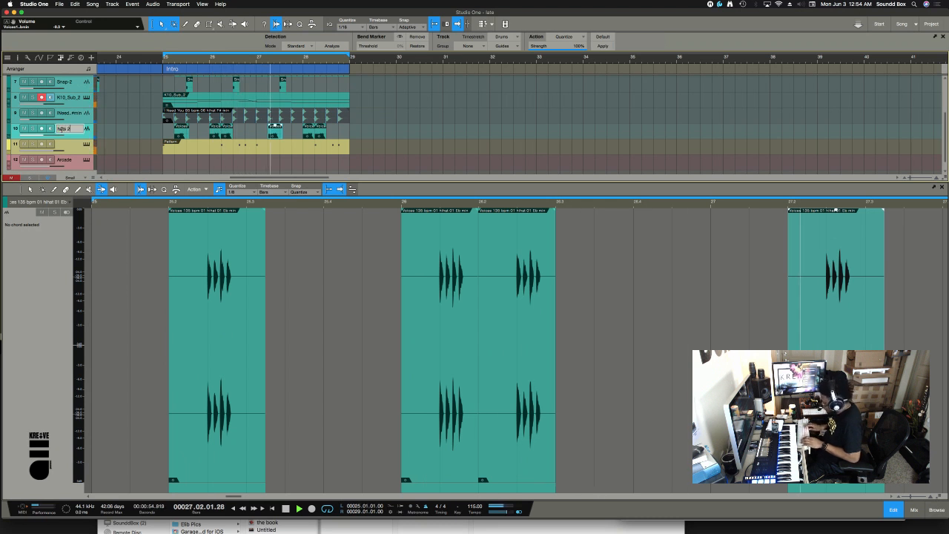
type(" 2")
key("Return")
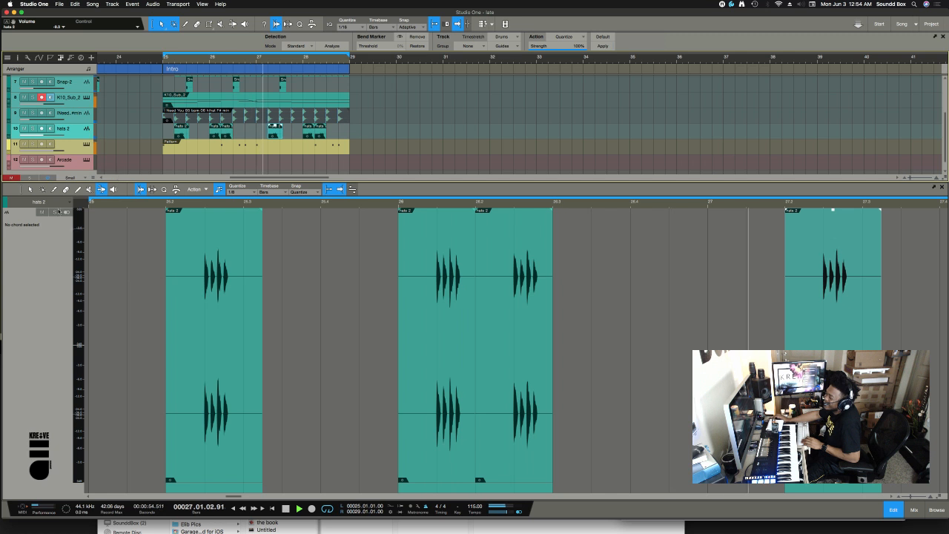
- Enlarge the arrangement tracks and select the I Need You hi-hat track
left_click(145, 118)
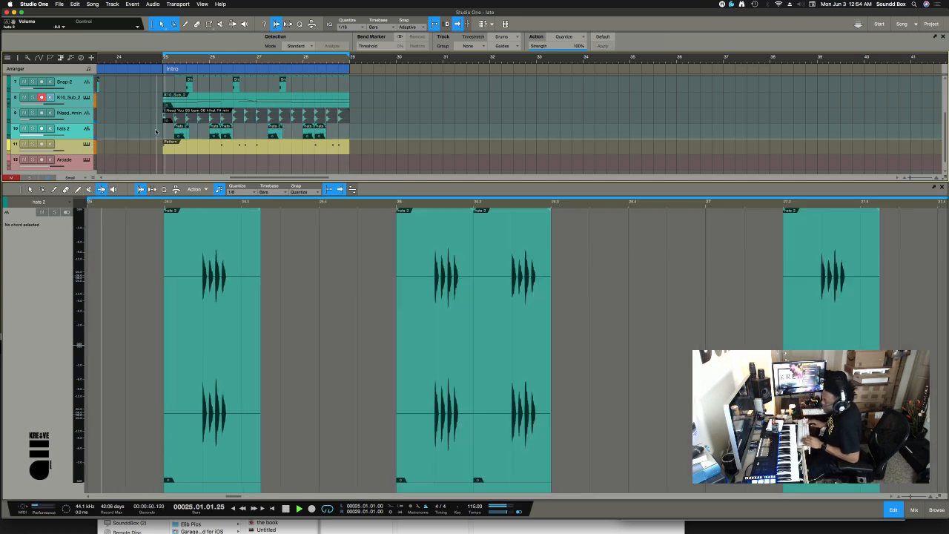
key("shift+e")
key("shift+e")
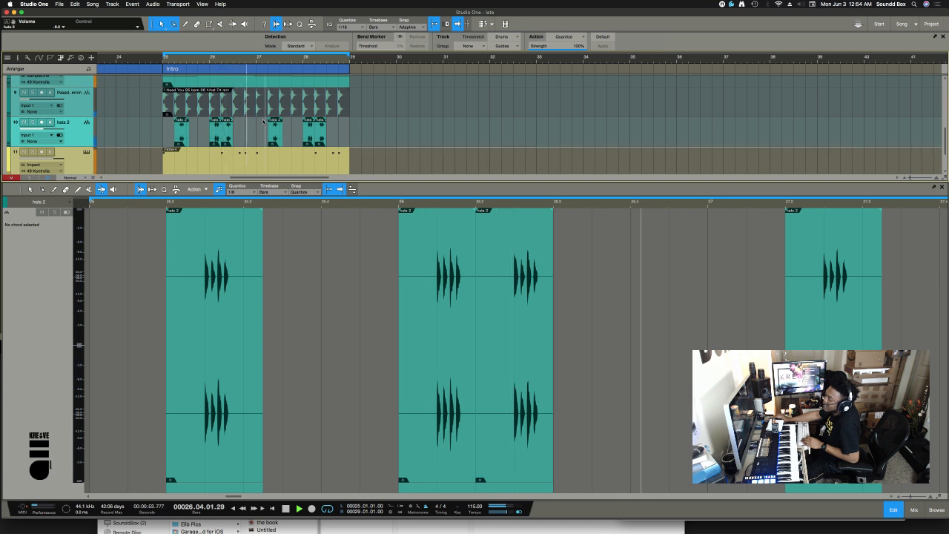
left_click(82, 108)
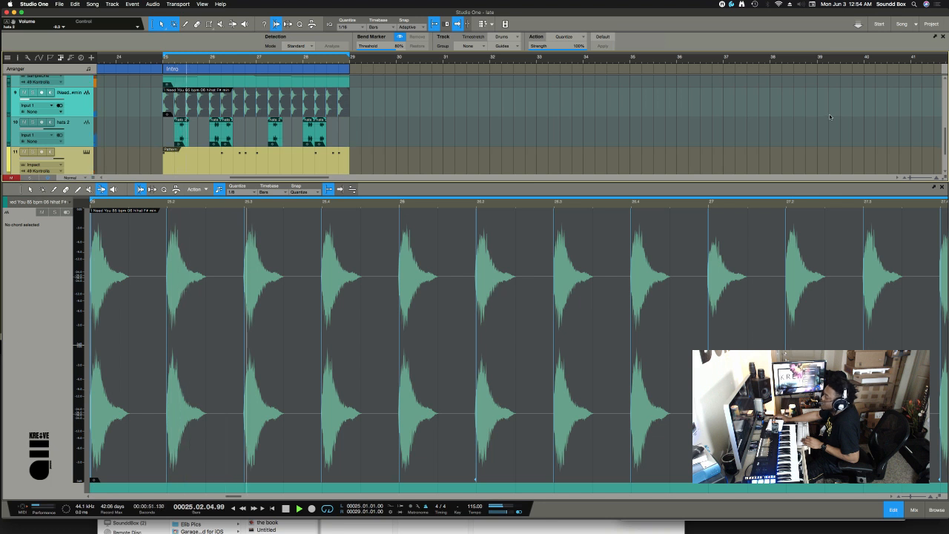
- Show the loop browser and replace its hats search with a search for snare
key("super+Tab")
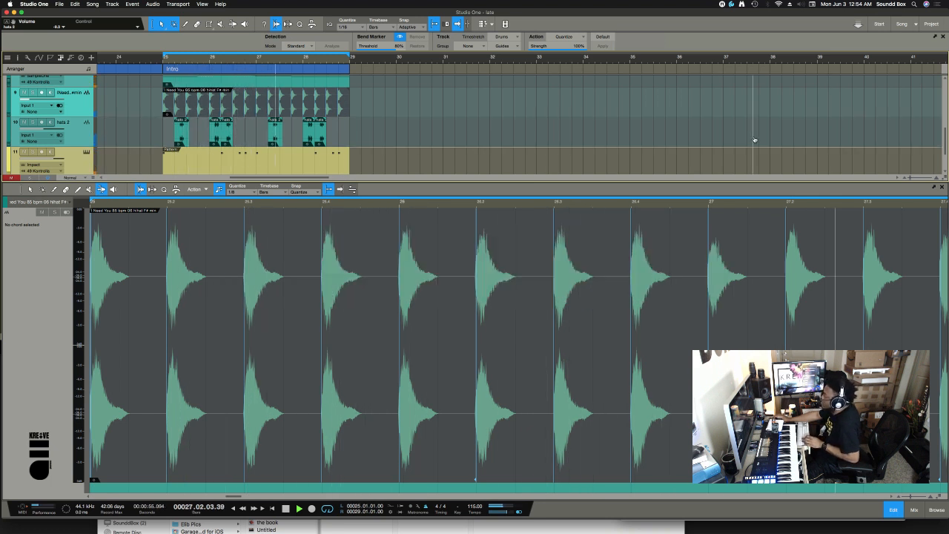
key("F5")
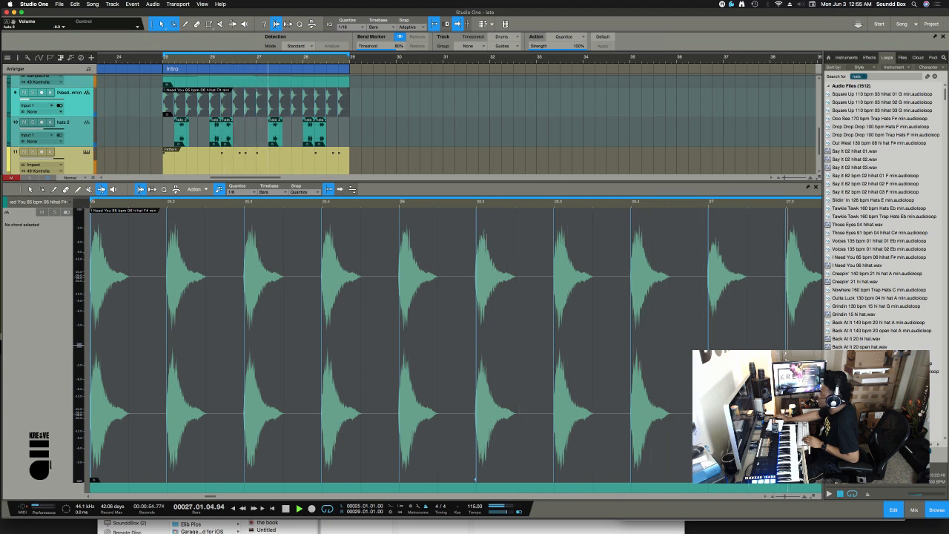
left_click(922, 76)
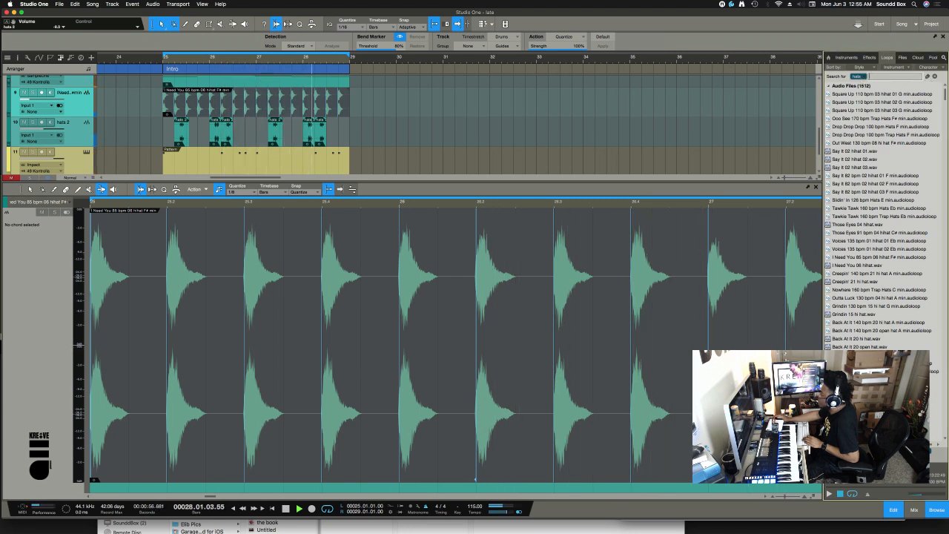
key("BackSpace")
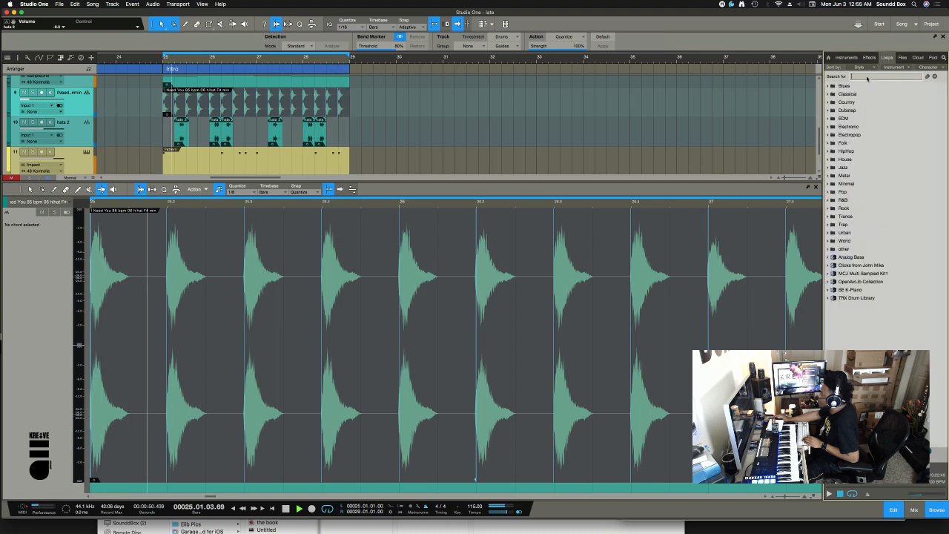
type("snare")
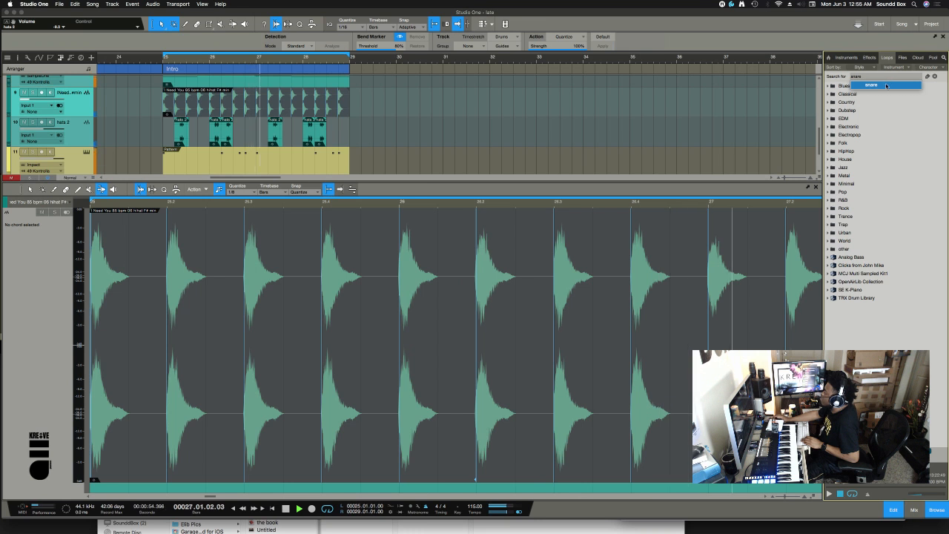
key("Return")
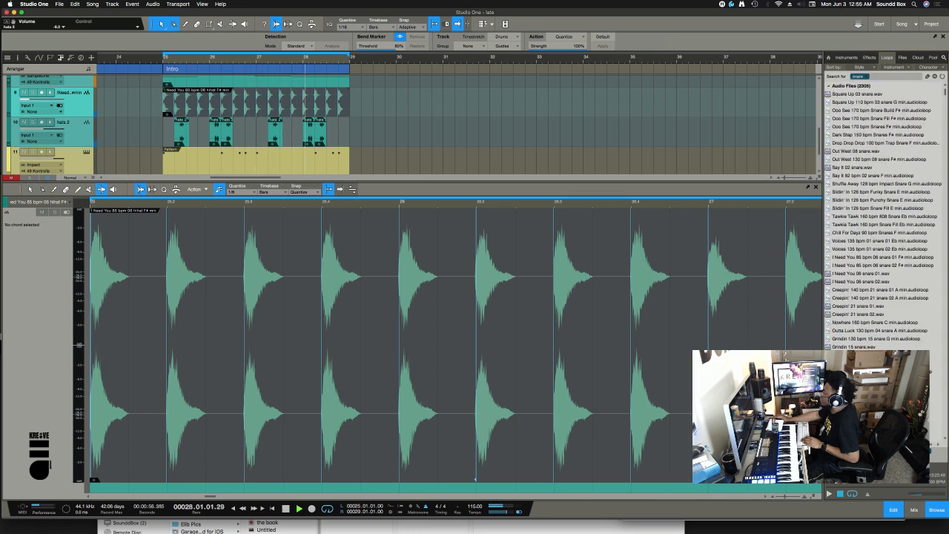
- Preview the Tawkie Tawk 808 snare and Voices 135 bpm 01 clap loops, add the clap loop on a new track at bar 25, and stop playback
left_click(848, 225)
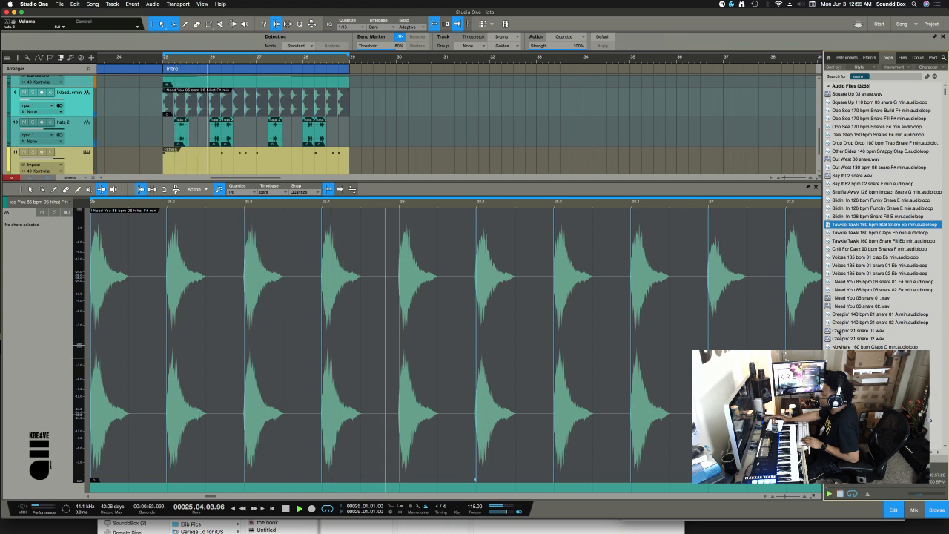
left_click(847, 257)
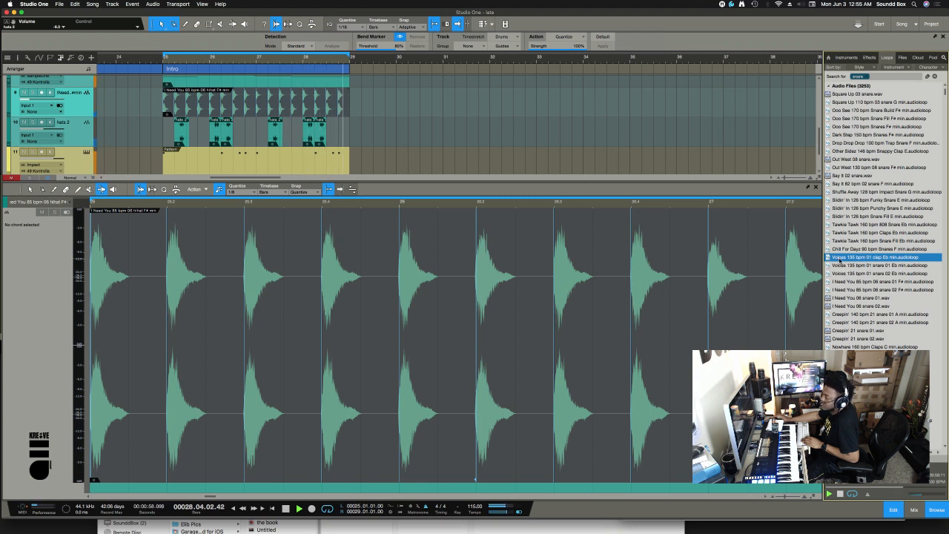
left_click_drag(838, 261, 179, 119)
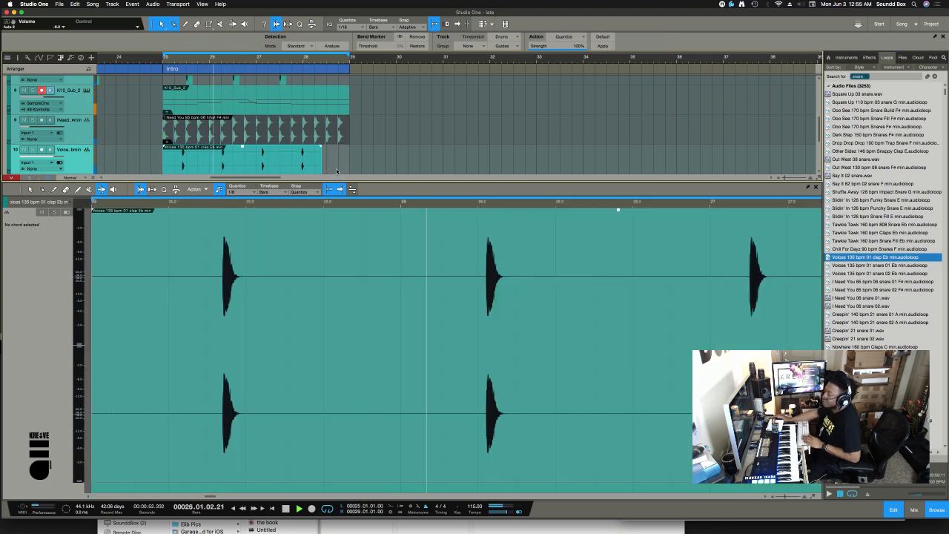
left_click(336, 152)
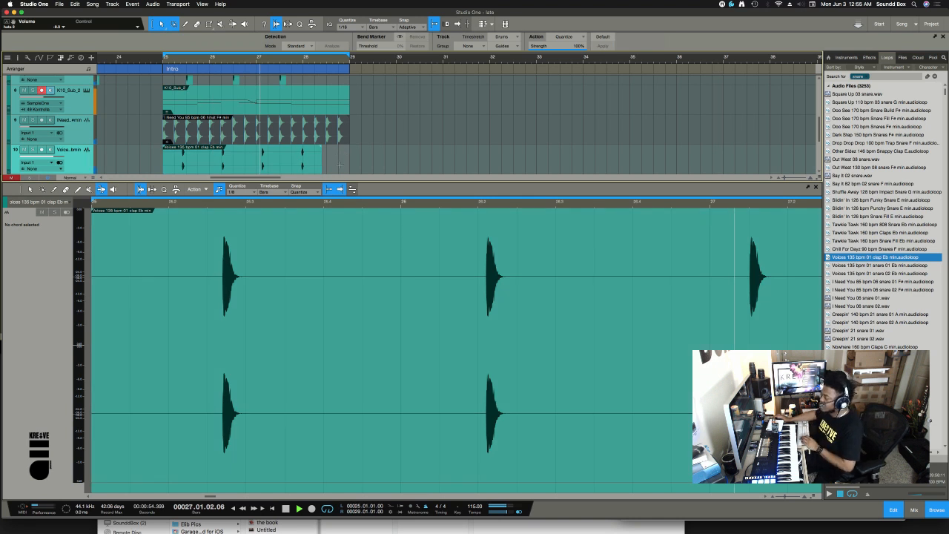
key("space")
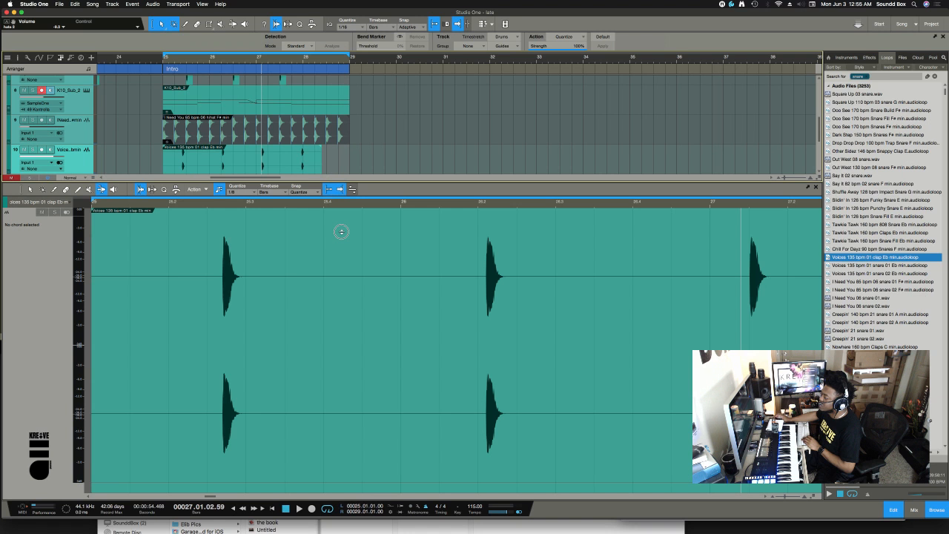
- Time-stretch the Voices clap loop so that it ends at bar 27, checking it against the playing groove
left_click_drag(341, 231, 340, 242)
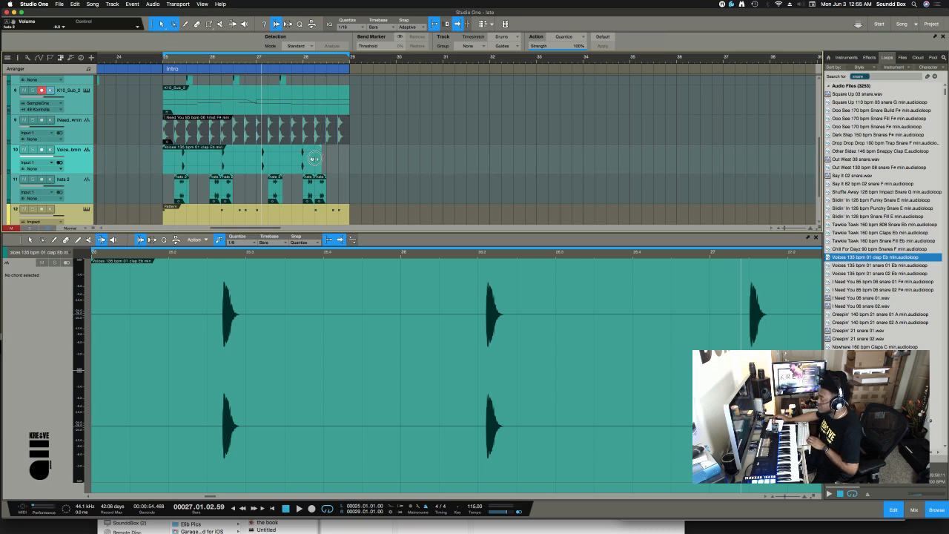
left_click_drag(302, 158, 301, 158)
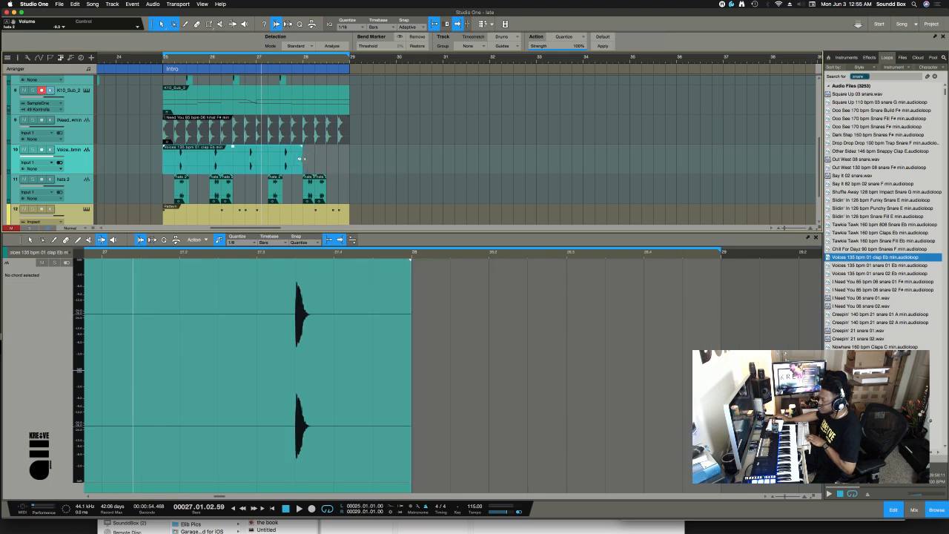
key("space")
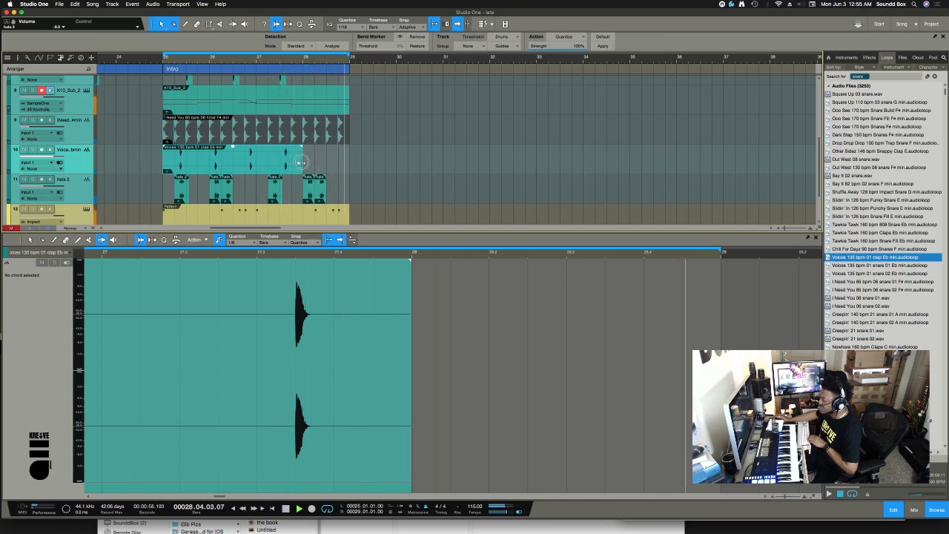
left_click_drag(289, 160, 289, 160)
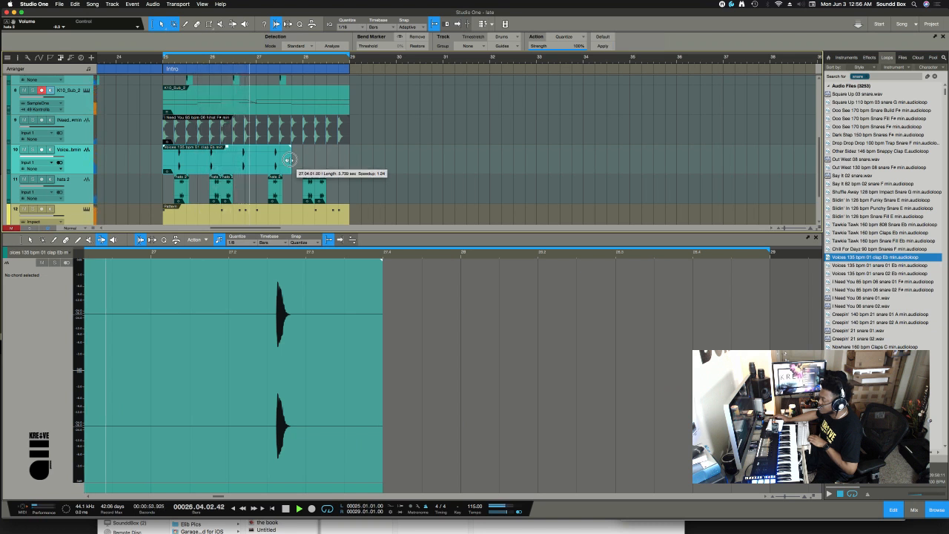
left_click_drag(289, 160, 254, 155)
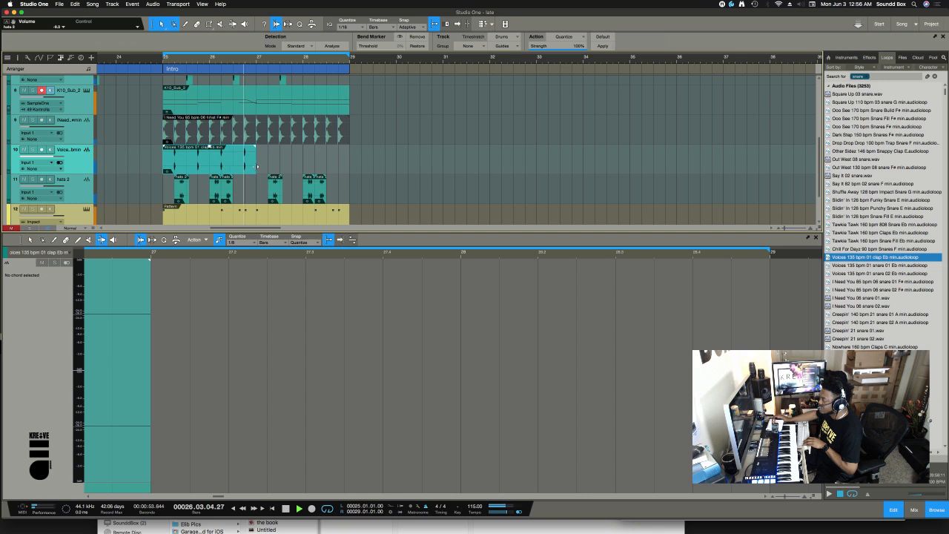
- Move the stretched clap loop to start on beat 2 of bar 25
left_click(209, 167)
left_click_drag(211, 167, 213, 169)
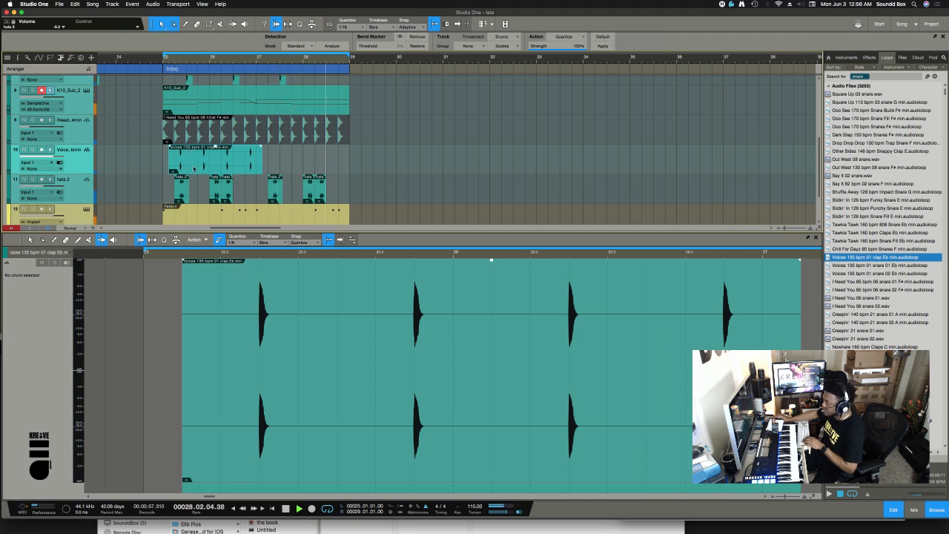
left_click_drag(194, 166, 198, 167)
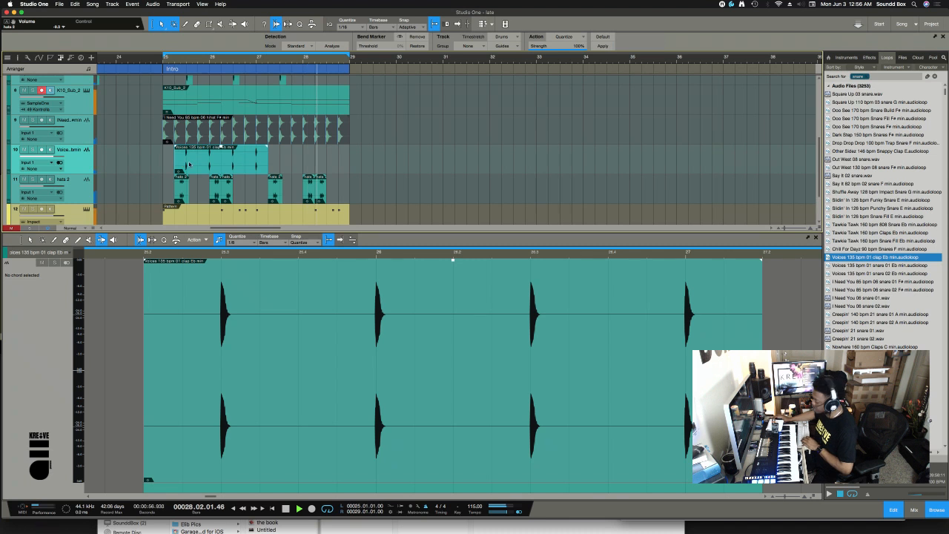
- Split the clap loop, delete its second and fourth claps, and duplicate the two remaining clap events from beat 2 of bar 27
key("shift+e")
key("shift+e")
key("e")
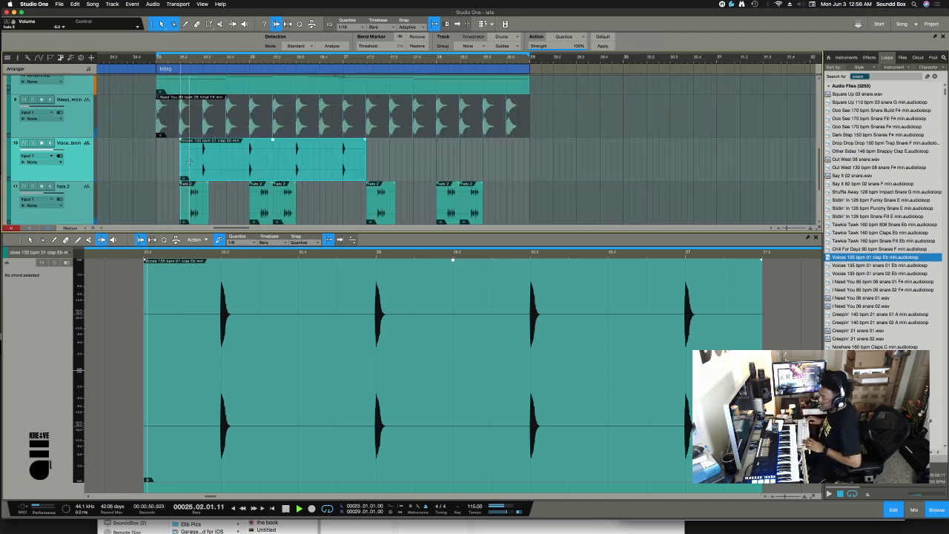
left_click(234, 160)
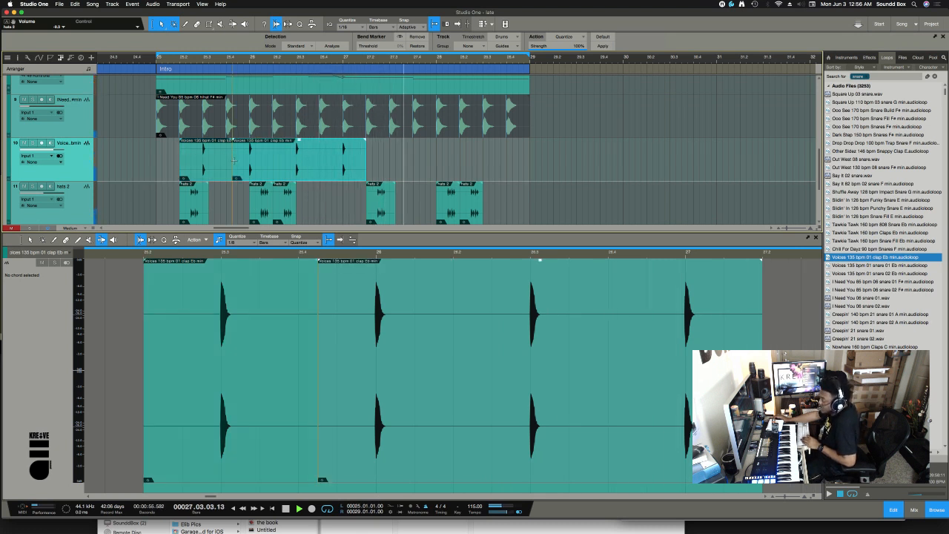
left_click(272, 161)
left_click(245, 172)
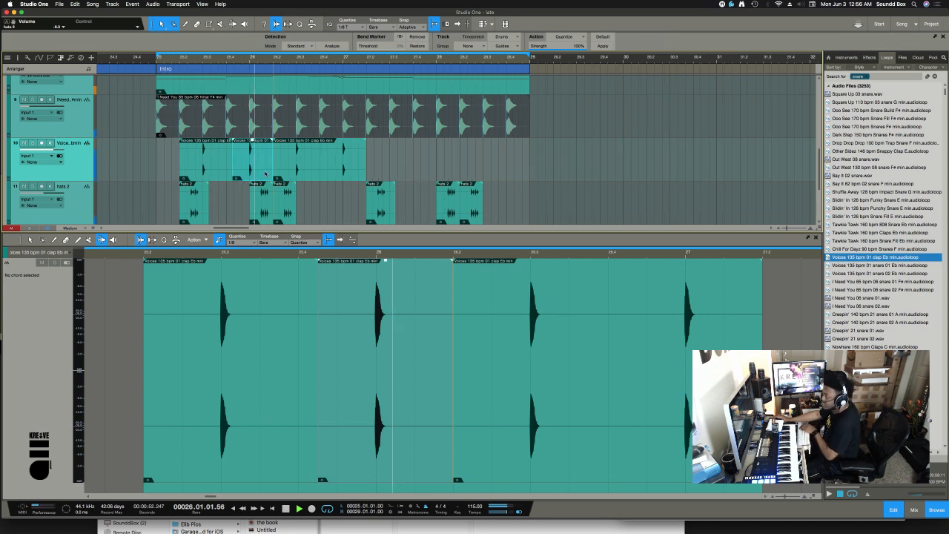
key("Delete")
left_click(320, 159)
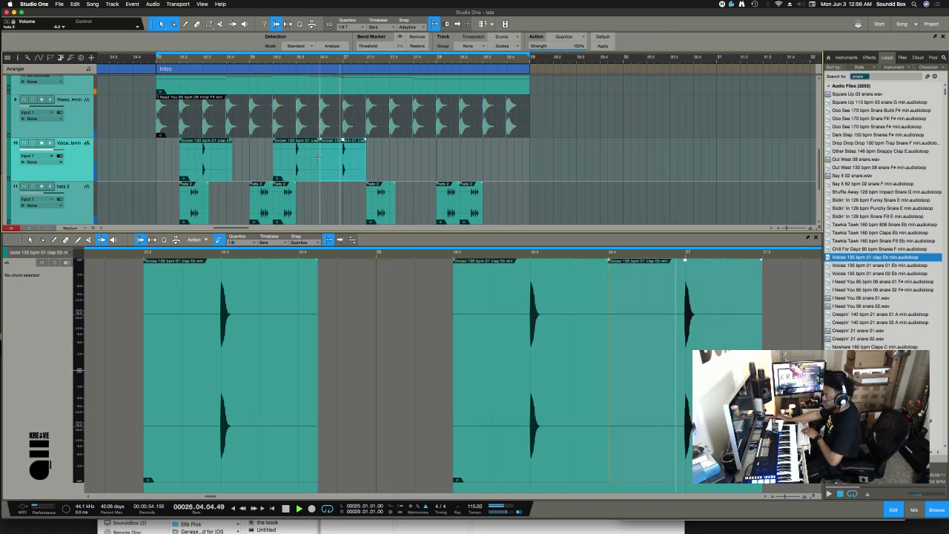
key("Delete")
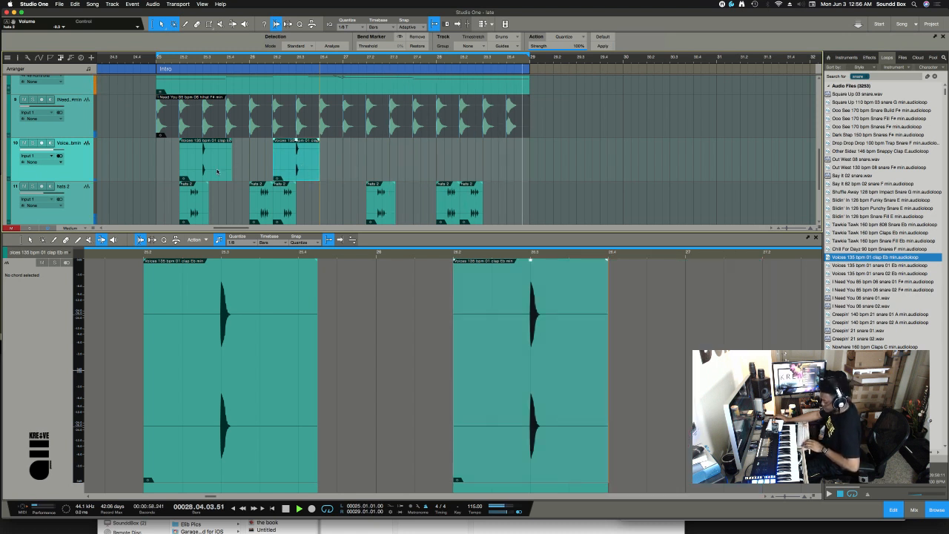
key("d")
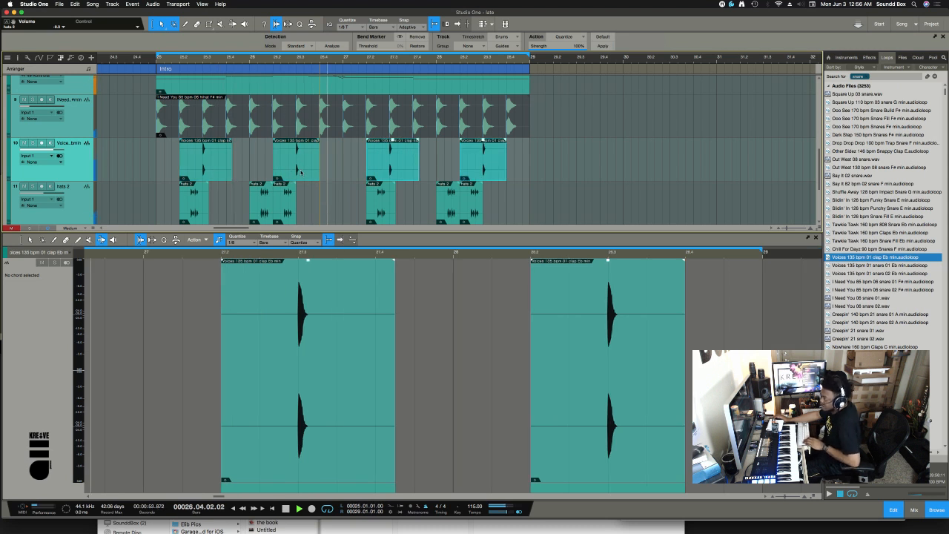
- Trim the silence before the bar 26 clap and place a copy of it just ahead of that clap
mouse_move(279, 169)
left_mouse_down()
mouse_move(298, 166)
mouse_move(282, 170)
left_mouse_up()
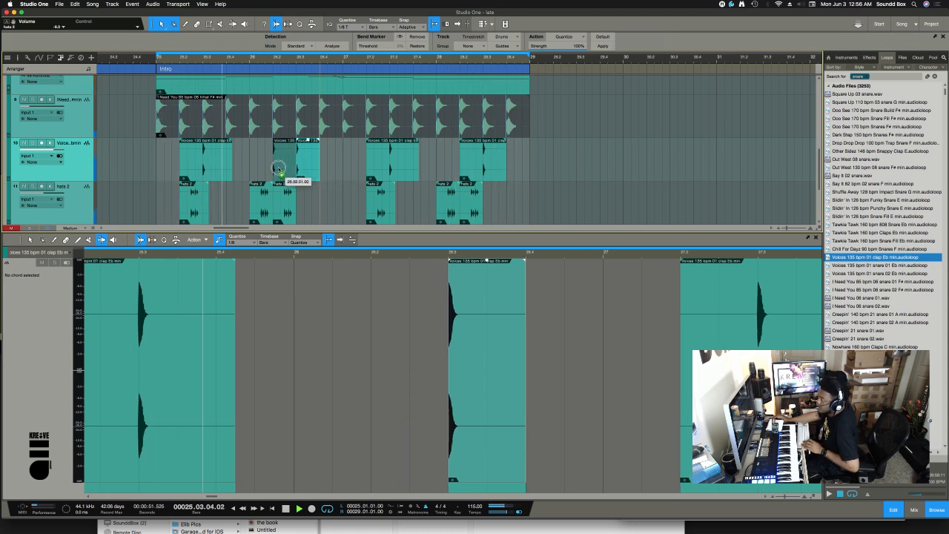
left_click_drag(279, 169, 272, 168)
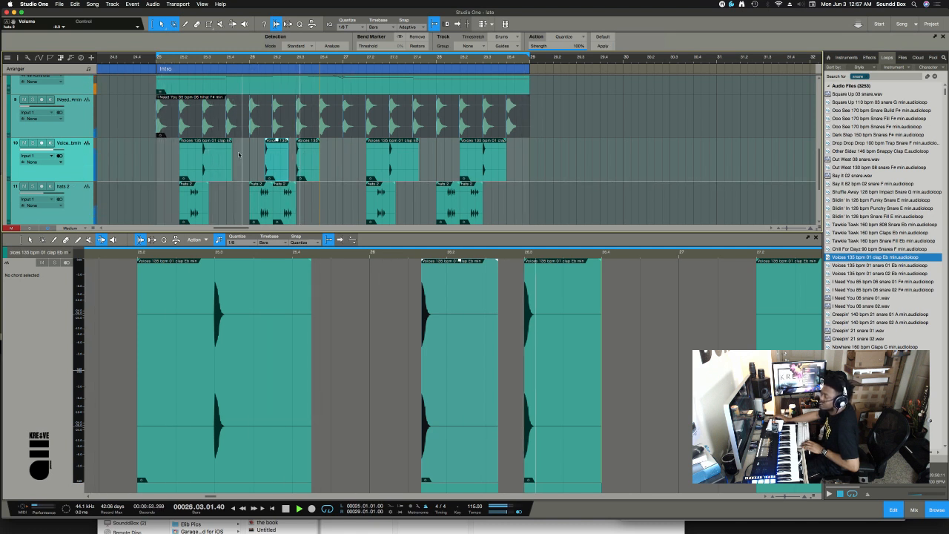
- Try the copied clap at several positions between beats 1 and 2 of bar 26 while the loop plays
key("e")
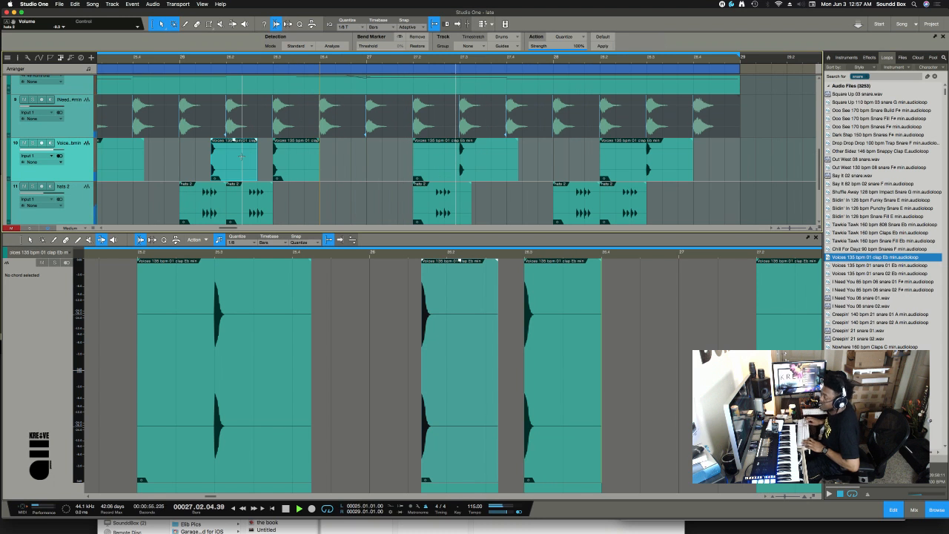
key("e")
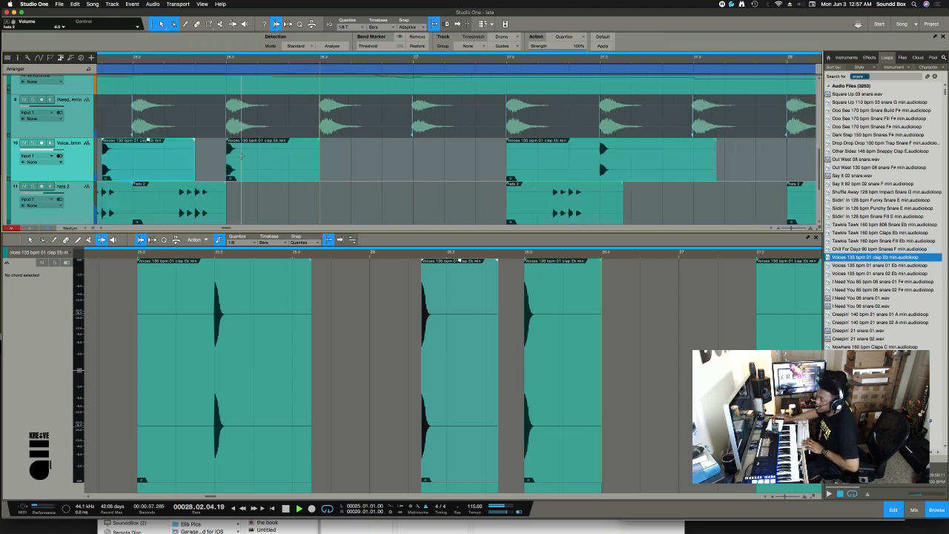
scroll(245, 192, "left", 2)
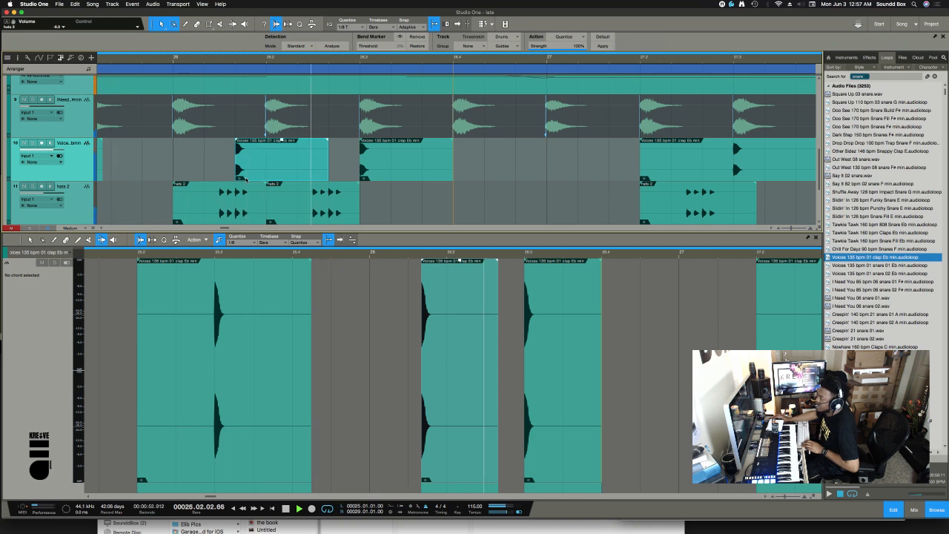
left_click_drag(237, 165, 228, 164)
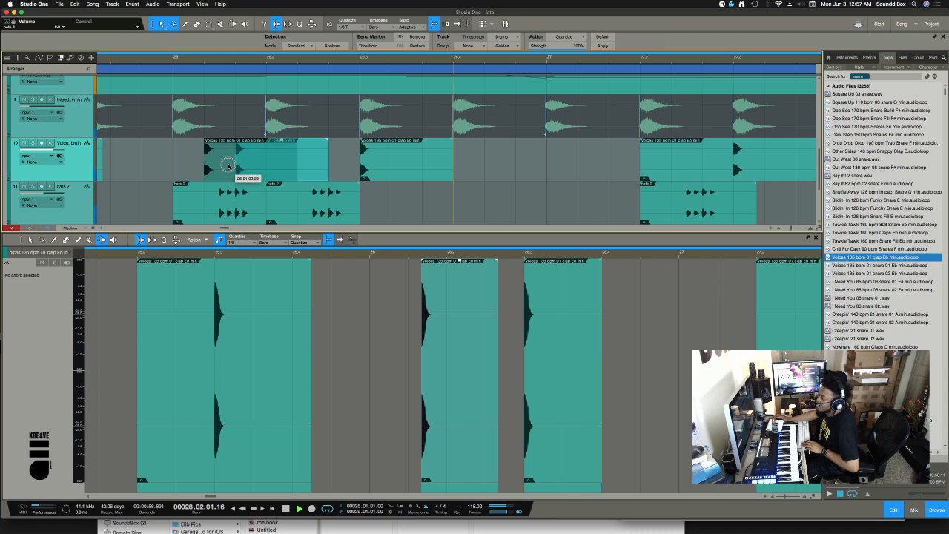
left_click_drag(227, 165, 228, 166)
key("space")
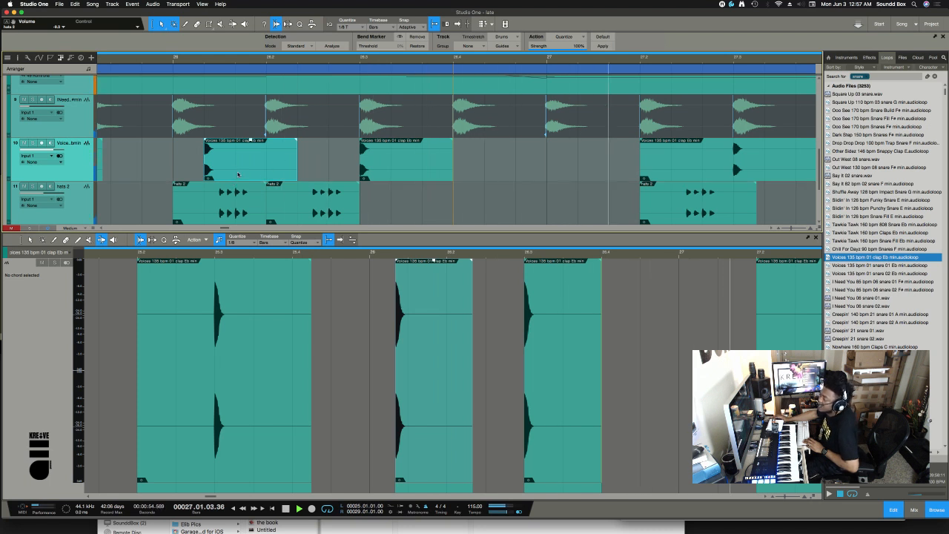
left_click_drag(236, 174, 293, 169)
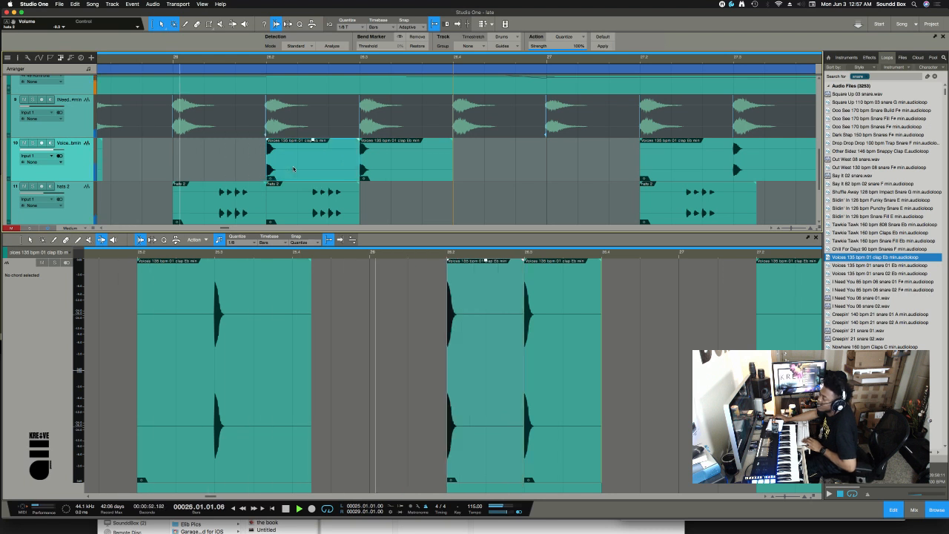
left_click_drag(293, 170, 268, 169)
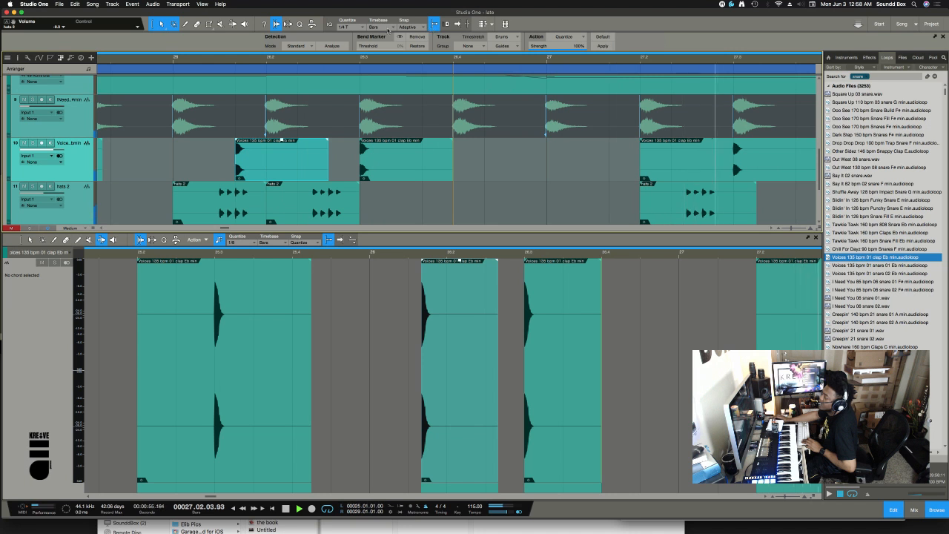
- Set the arrangement's quantize value to 1/16 and move the copied clap halfway between beats 1 and 2 of bar 26
left_click(362, 27)
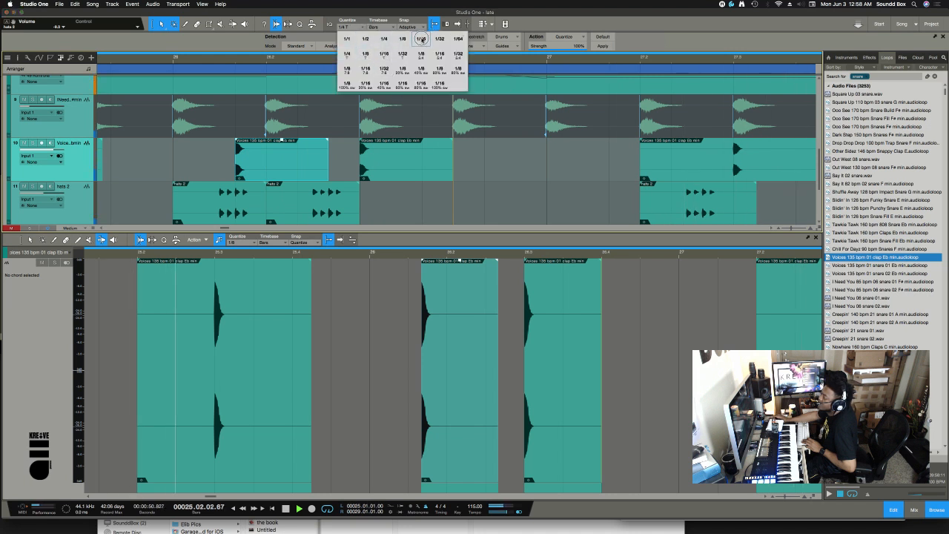
left_click(420, 38)
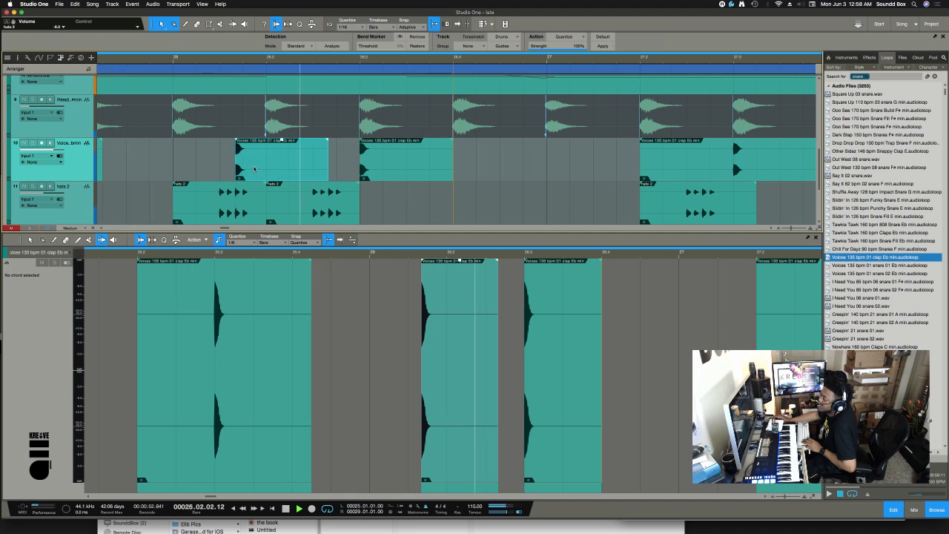
left_click_drag(260, 171, 259, 171)
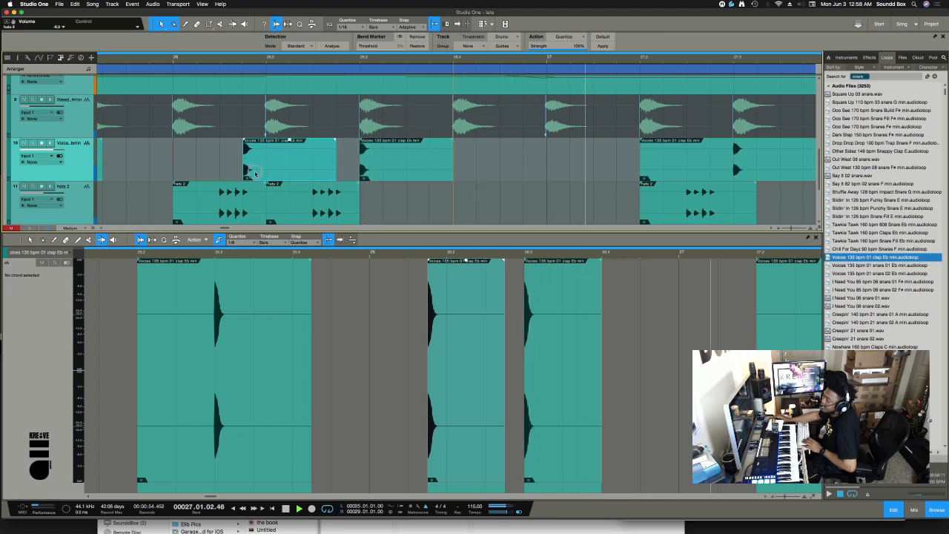
left_click_drag(258, 174, 234, 174)
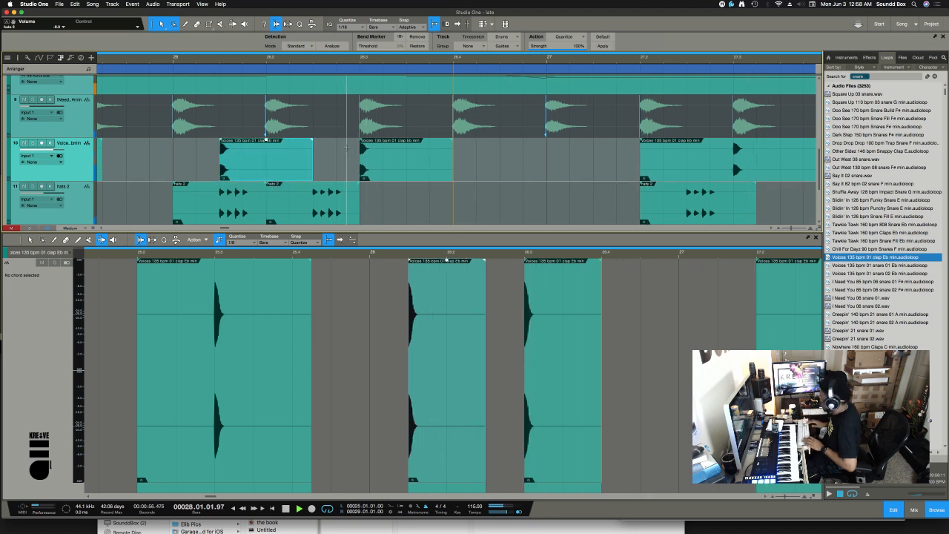
- Rename the clap track and its events snar and lower the track's volume
key("w")
key("w")
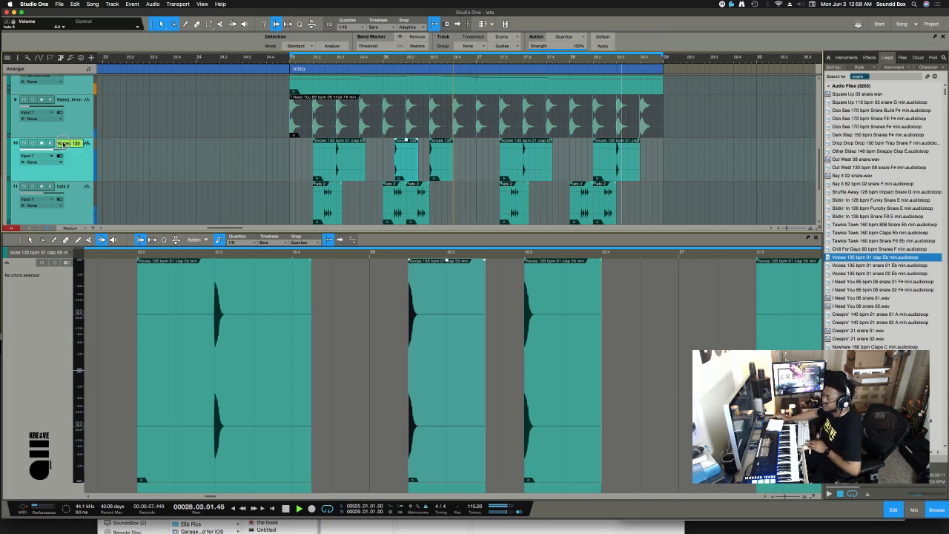
type("snar")
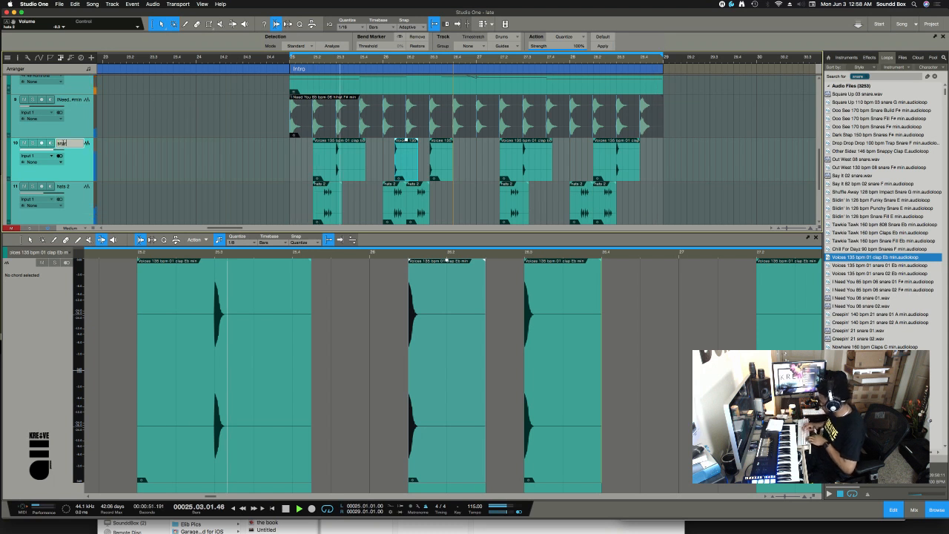
key("Return")
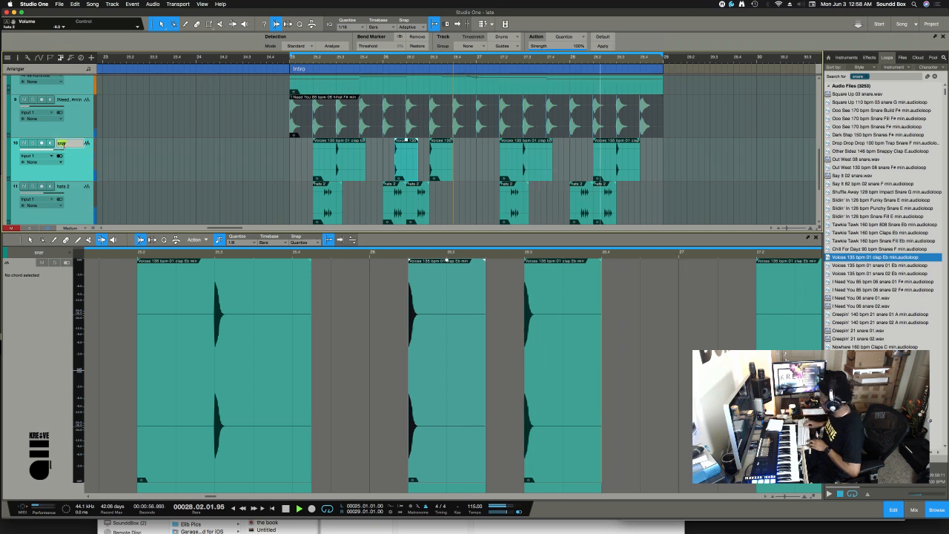
key("shift+Return")
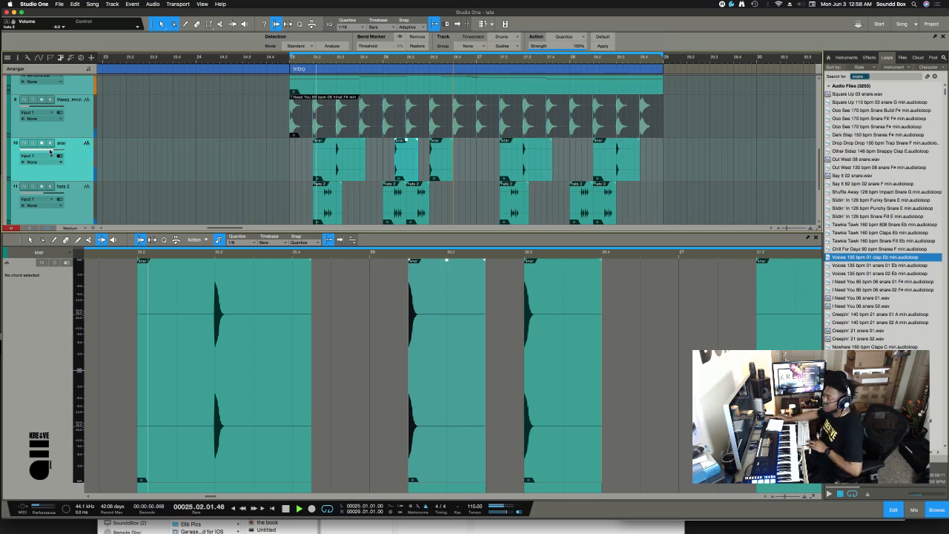
left_click_drag(51, 151, 50, 161)
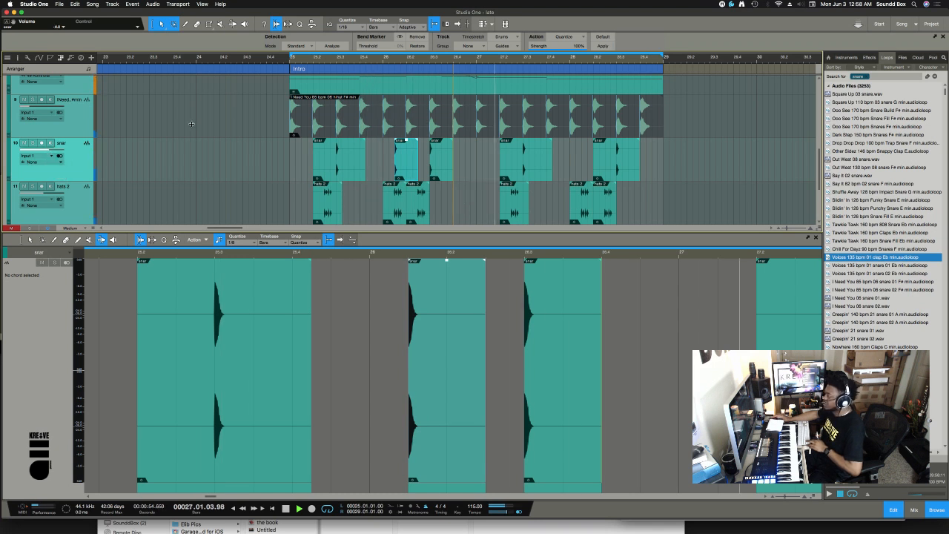
- Open the Arcade track's instrument with the Fast Trap Elements kit and start recording on the track
scroll(204, 140, "up", 10)
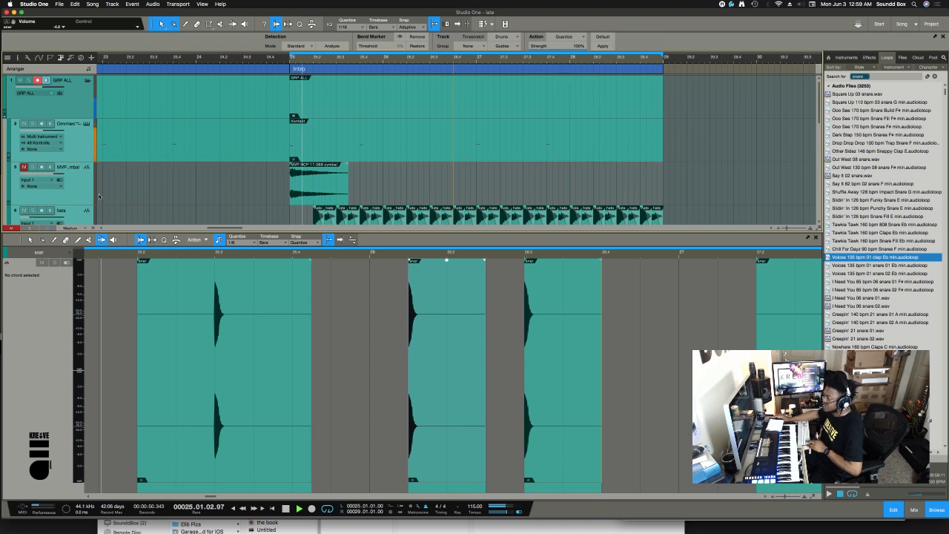
scroll(85, 178, "down", 10)
left_click(83, 197)
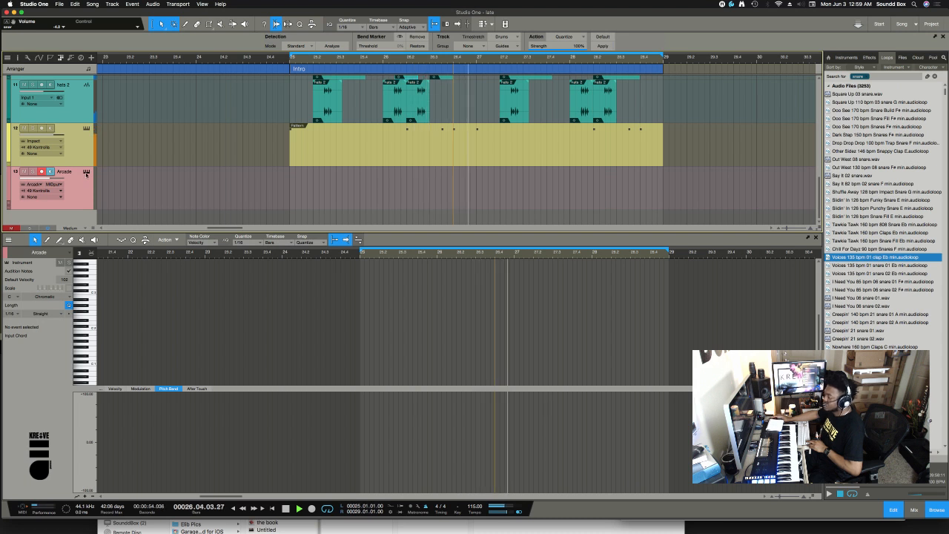
left_click(86, 172)
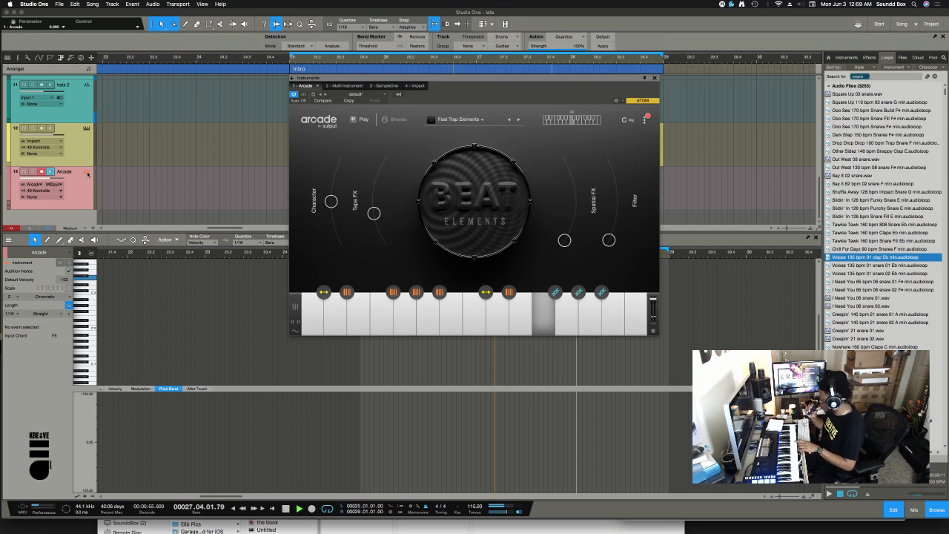
key("KP_Multiply")
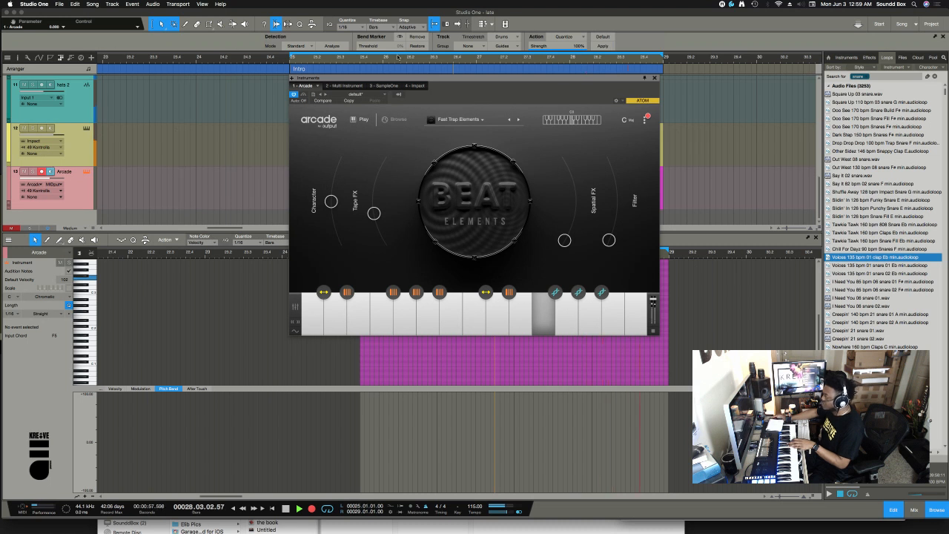
- Move the instrument window aside, stop recording and align the long recorded note with the start of bar 25
left_click_drag(399, 77, 29, 55)
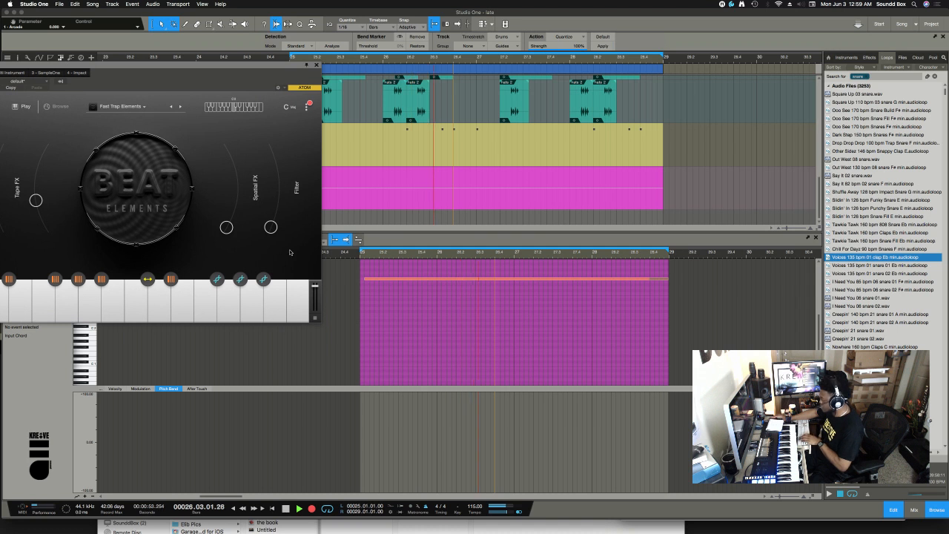
key("KP_Multiply")
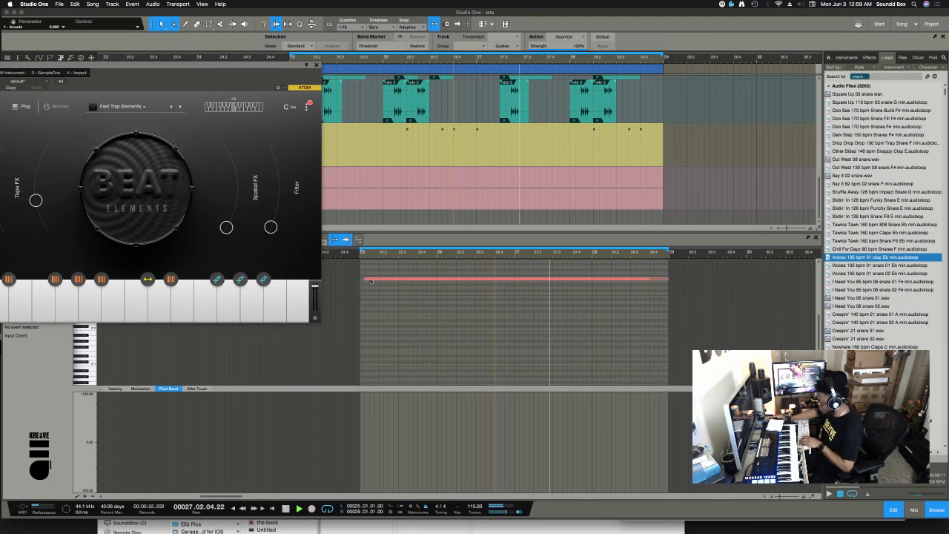
left_click(371, 280)
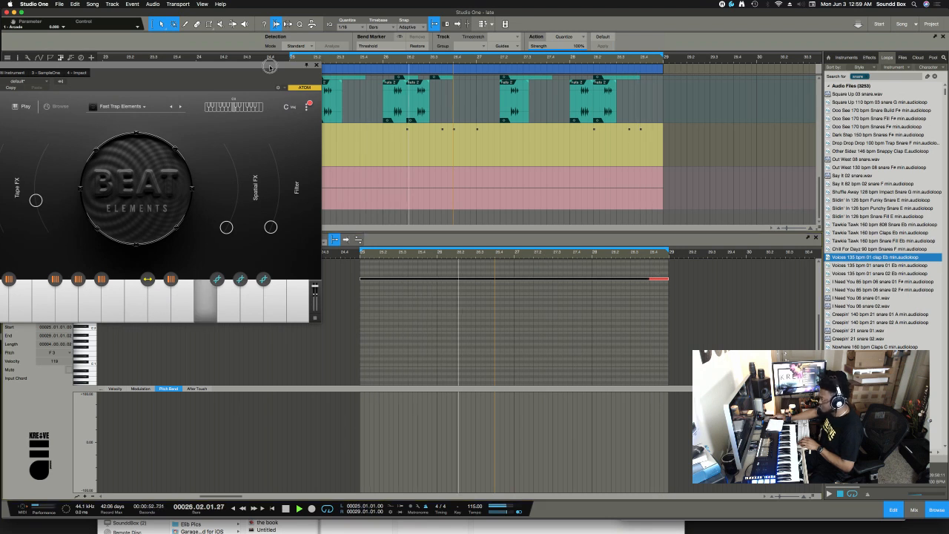
- Overdub a pass of F#2 notes into the same Arcade part, stop recording and close the instrument window
left_click_drag(270, 67, 431, 72)
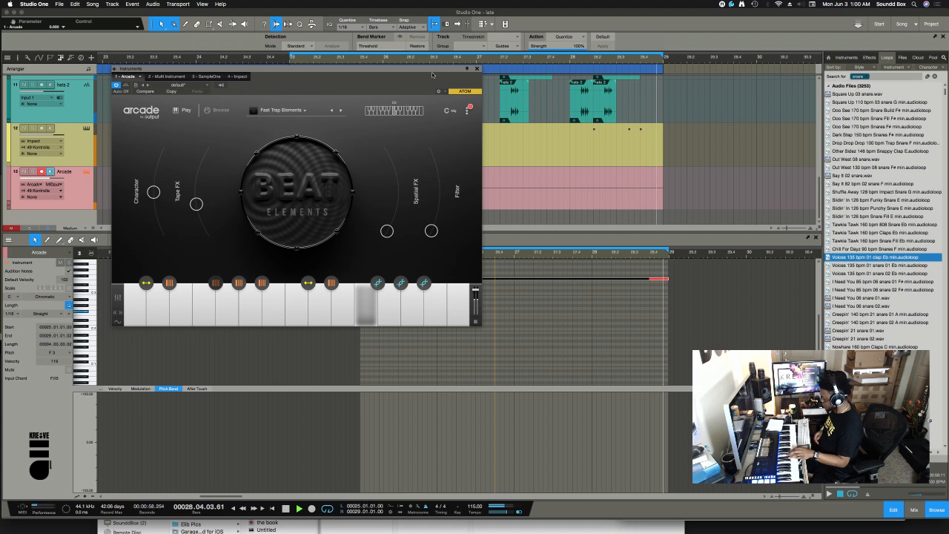
key("KP_Multiply")
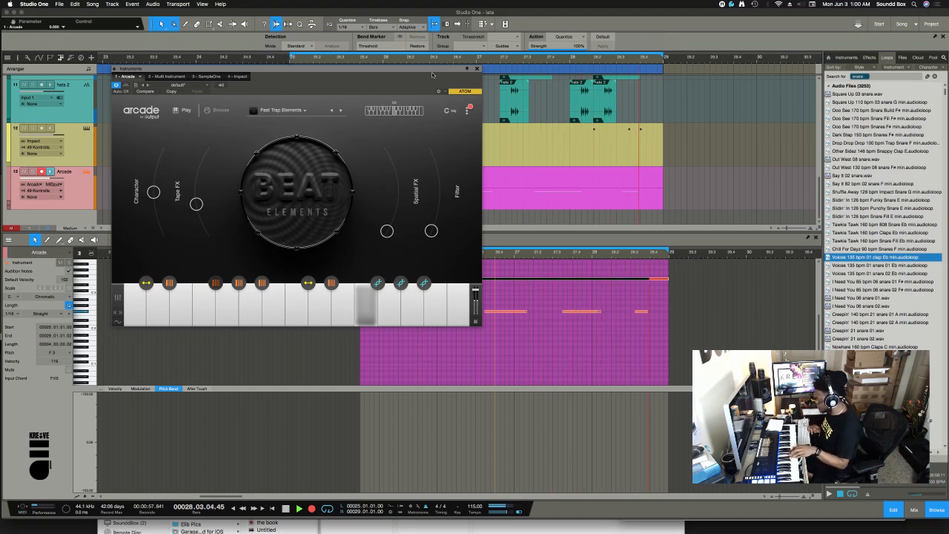
key("KP_Multiply")
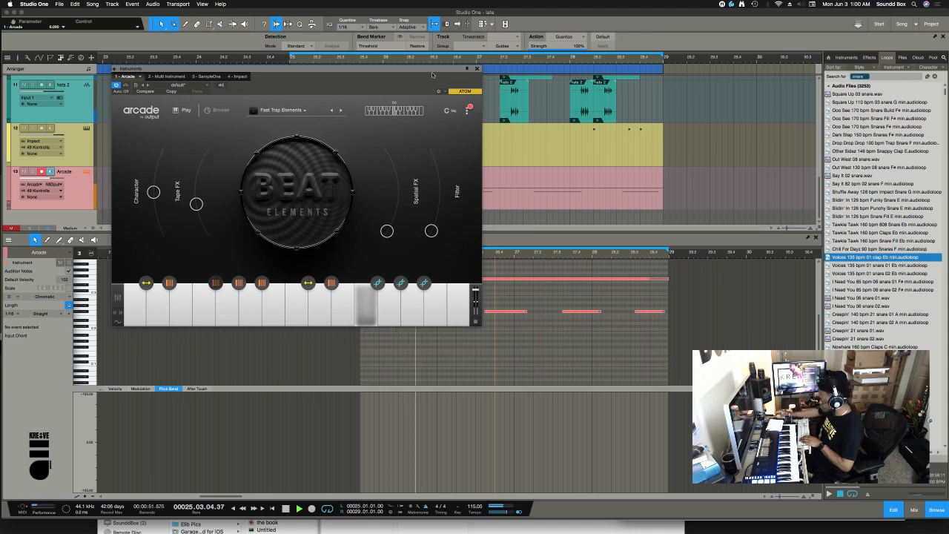
left_click(477, 69)
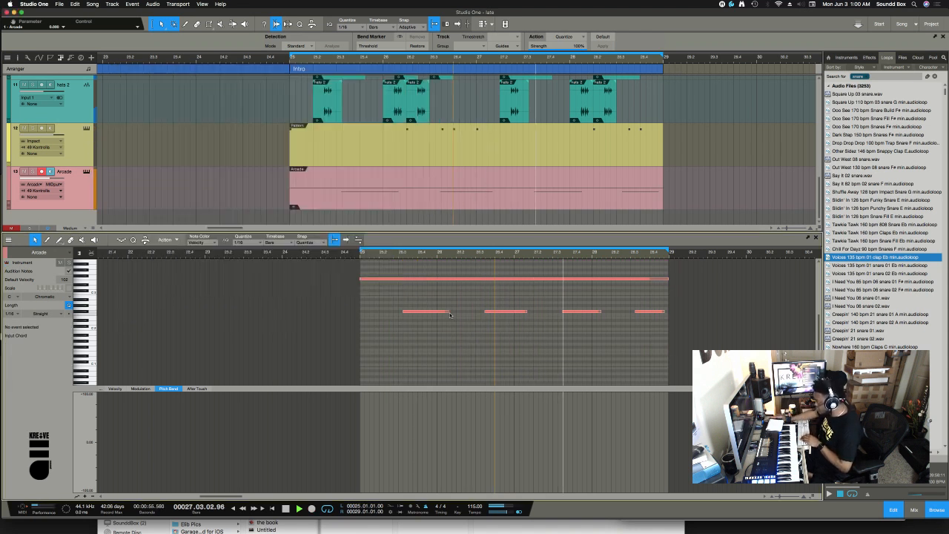
- Shorten the first F#2 note, snap its start to beat 3 of bar 25, and delete the other three F#2 notes
left_click_drag(448, 312, 435, 312)
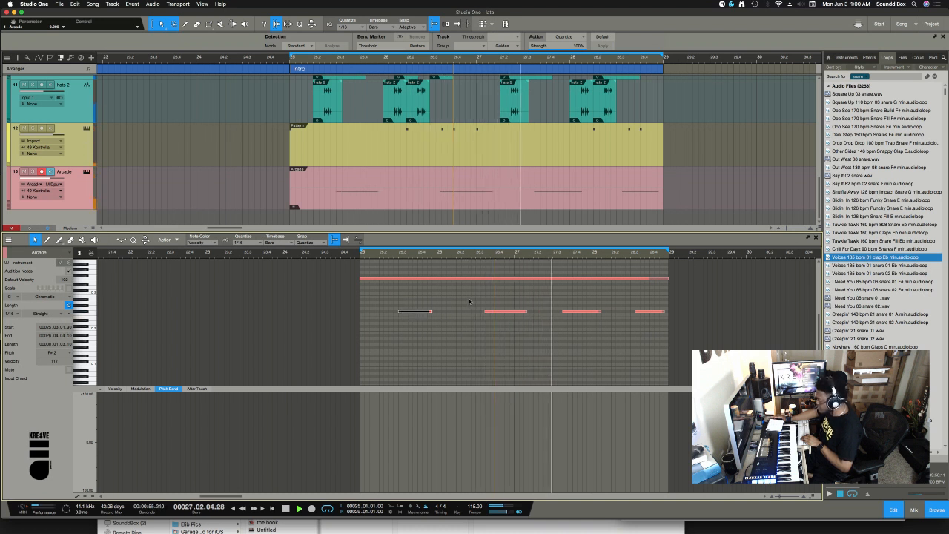
left_click_drag(471, 298, 657, 316)
key("Delete")
- Copy the F#2 note to beat 3 of bar 26 and extend both notes to a sixteenth past the following bar line
left_click(429, 311)
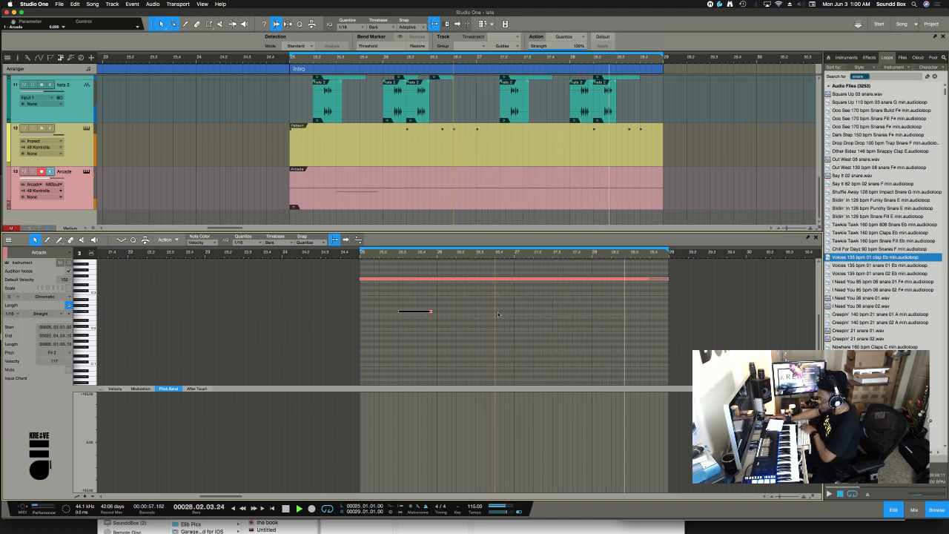
double_click(449, 312)
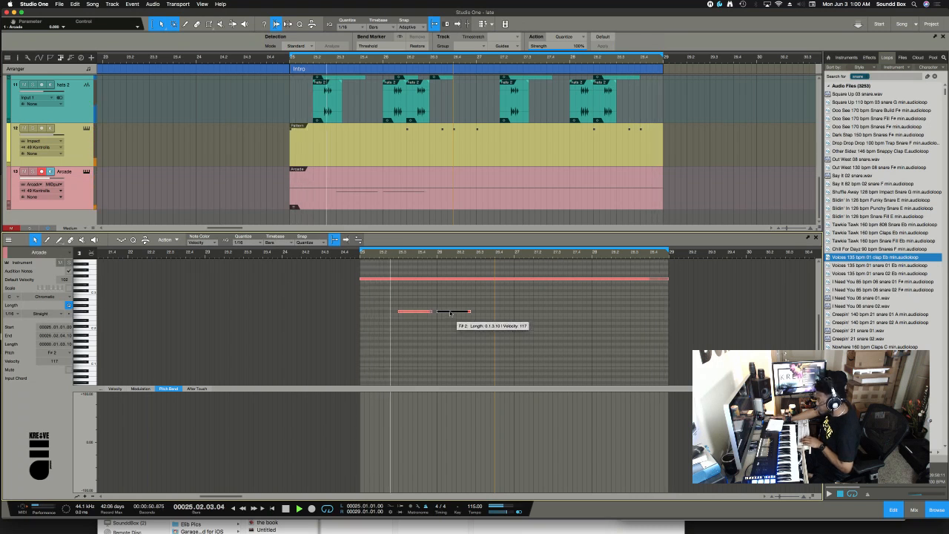
left_click_drag(450, 312, 518, 311)
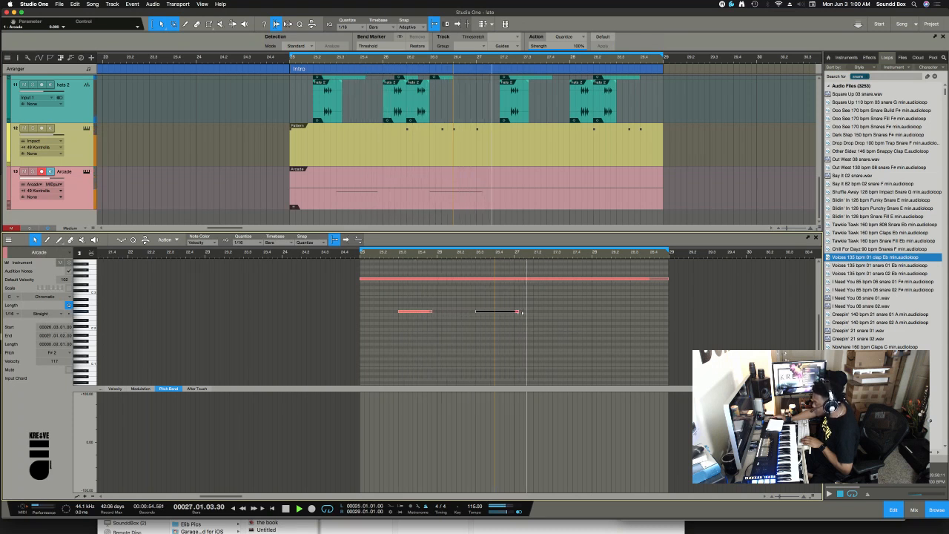
left_click_drag(432, 311, 442, 312)
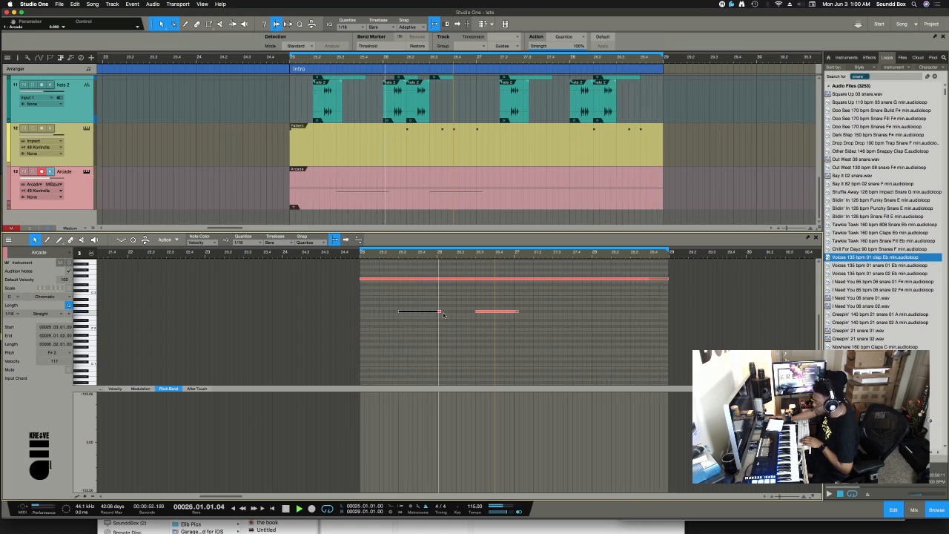
- Duplicate the two F#2 notes into bars 27 and 28 and trim the last one to end at bar 29
left_click(440, 306)
left_click_drag(440, 305, 489, 317)
key("d")
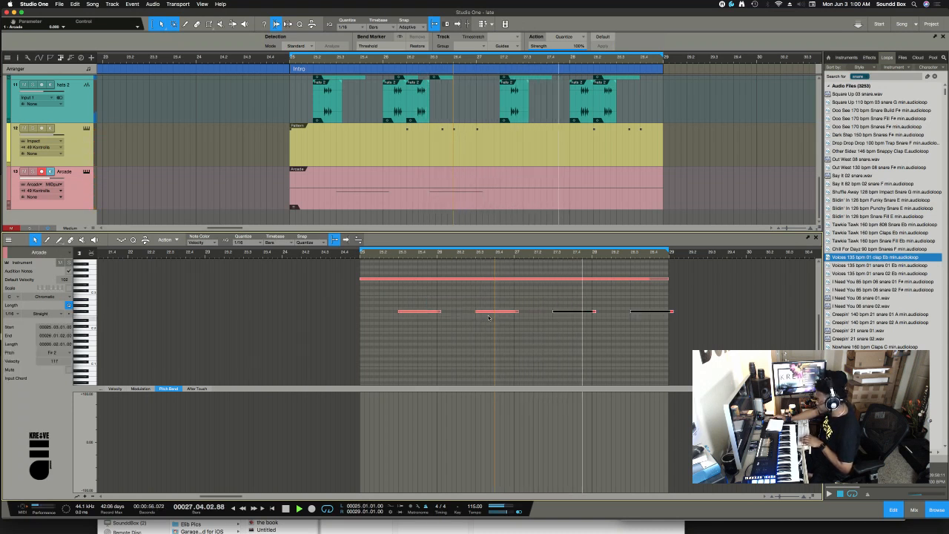
left_click(624, 306)
left_click_drag(673, 313, 664, 312)
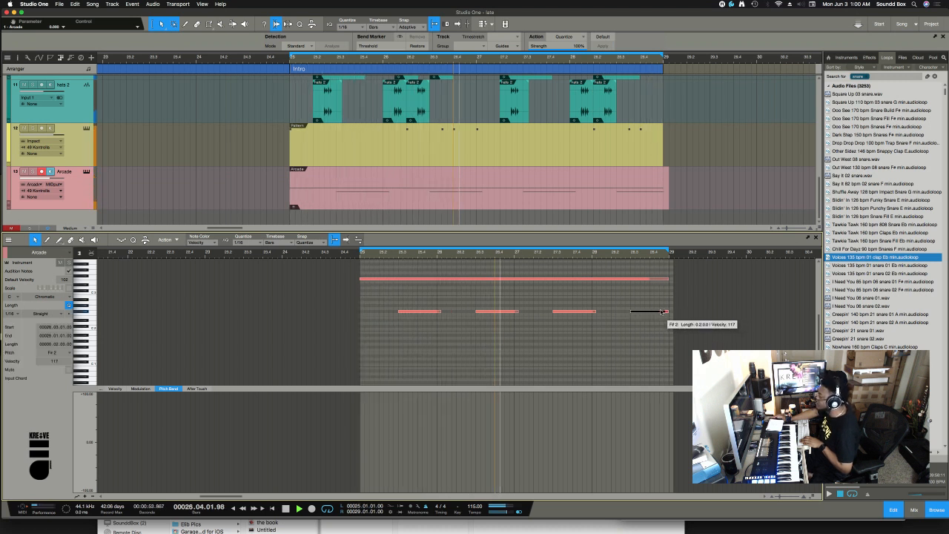
- Rename the Arcade track and its event hat twiks
left_click(396, 199)
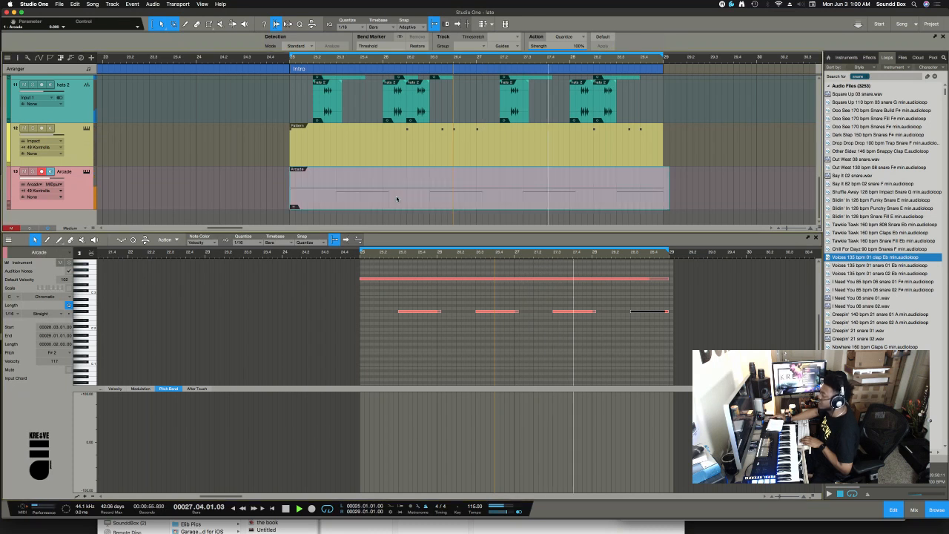
double_click(65, 171)
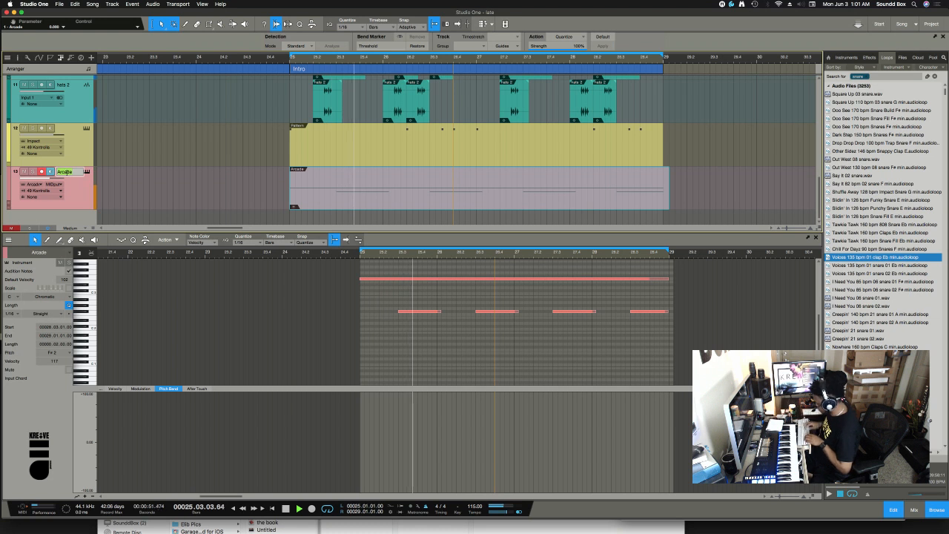
type("hat Sna")
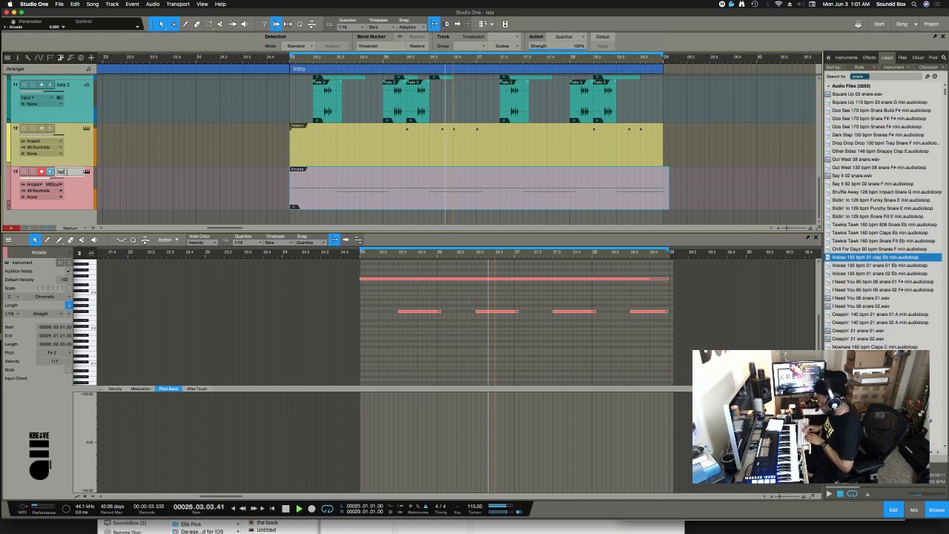
key("BackSpace")
key("BackSpace")
key("BackSpace")
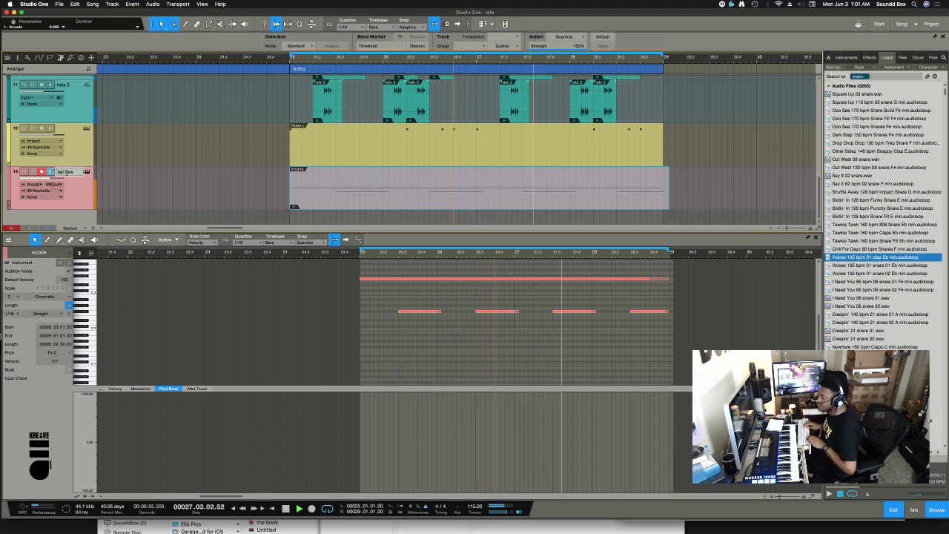
type("twls")
key("Return")
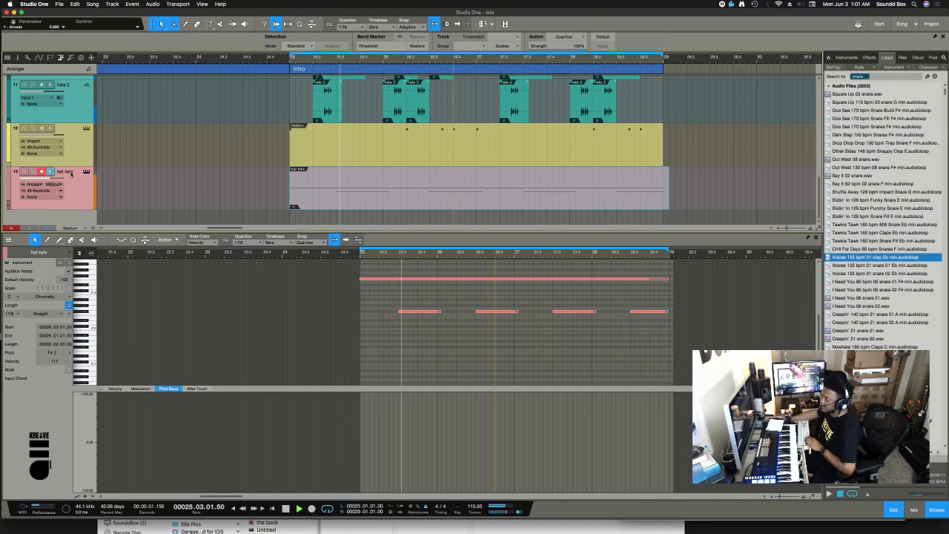
double_click(74, 171)
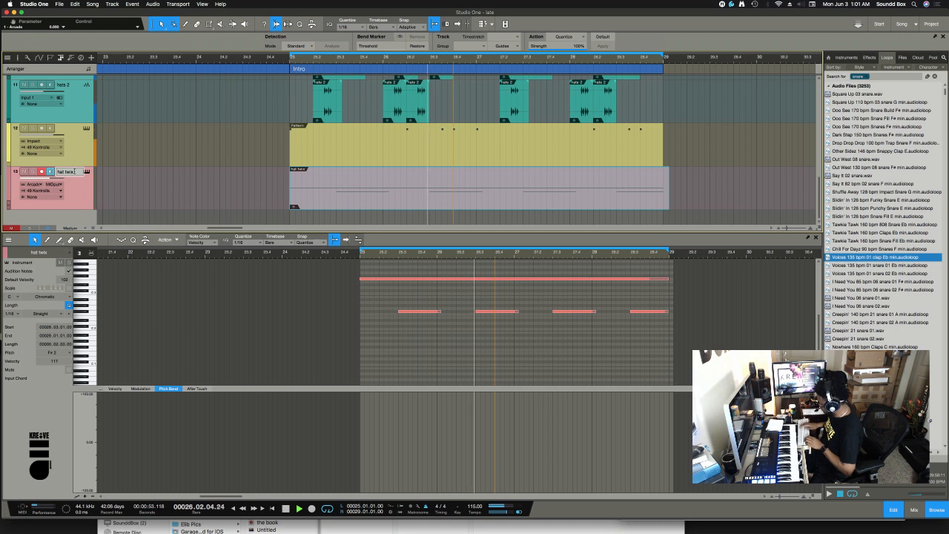
key("BackSpace")
type("ks")
key("Return")
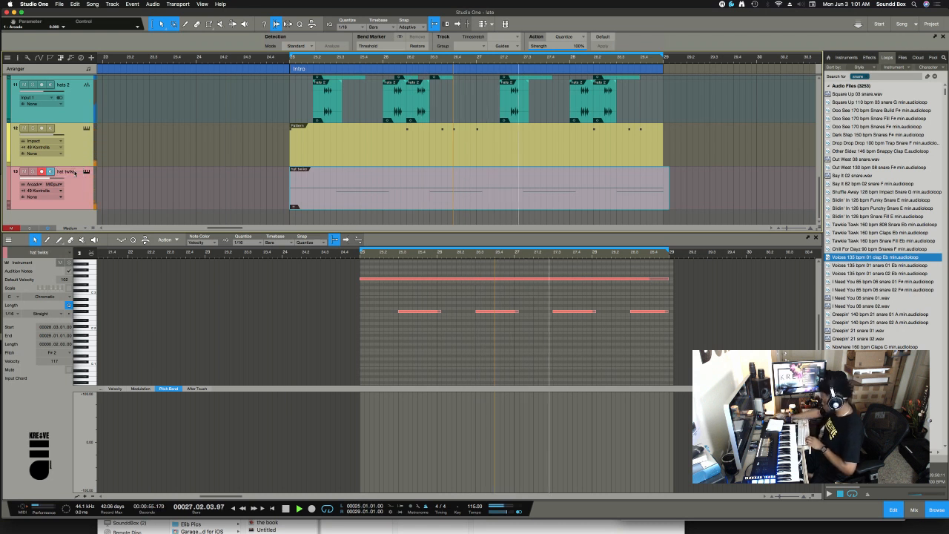
- Stop playback, bounce the hat twiks event to a new audio track and resume looped playback
key("space")
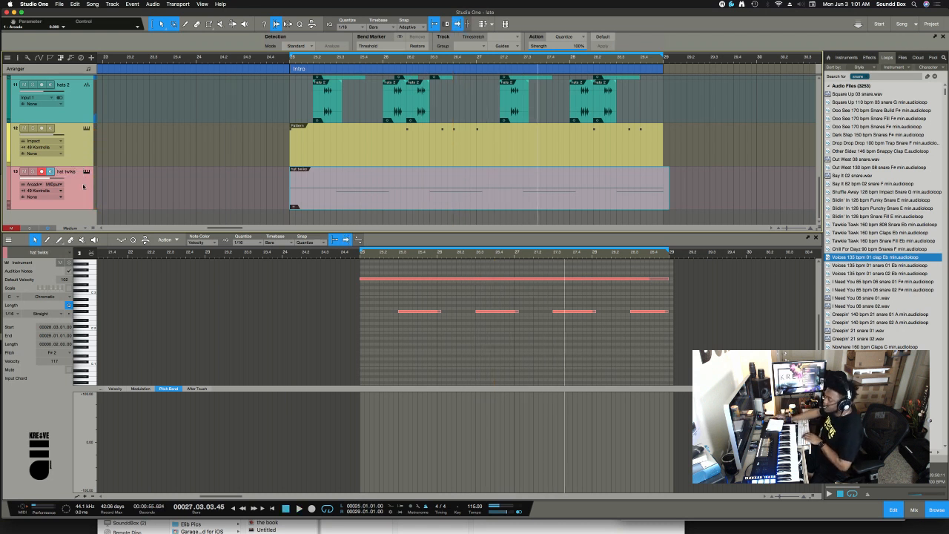
key("super+b")
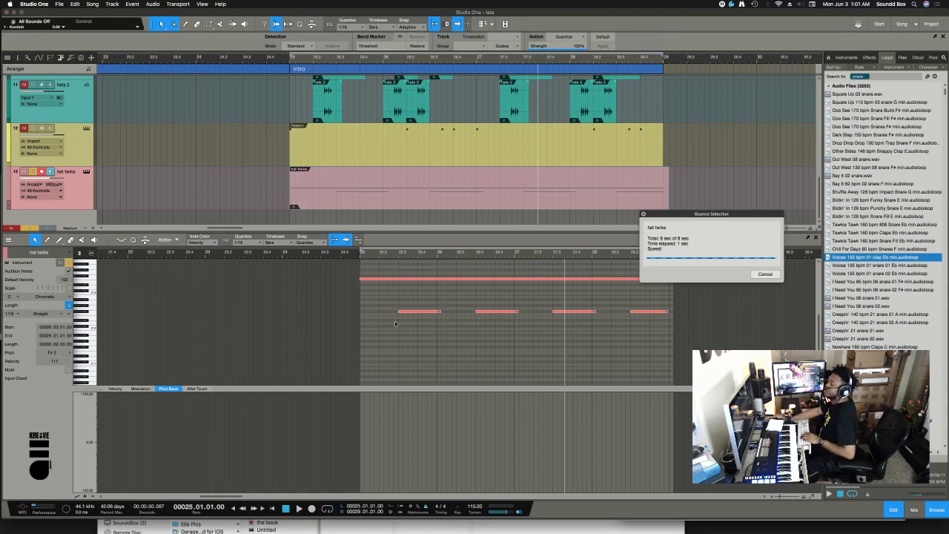
key("space")
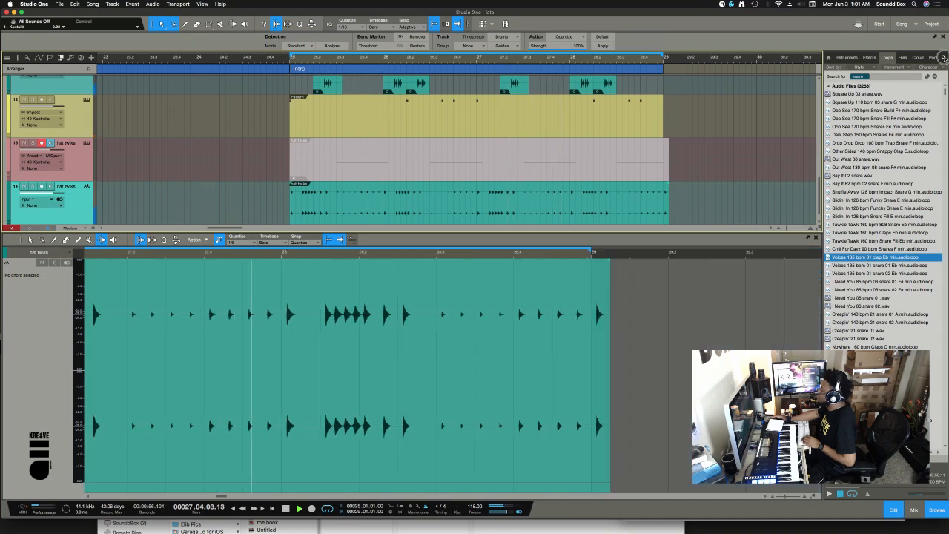
- Clear the loop search and look through the favorite effects for one to use on the bounced hat track
left_click(944, 58)
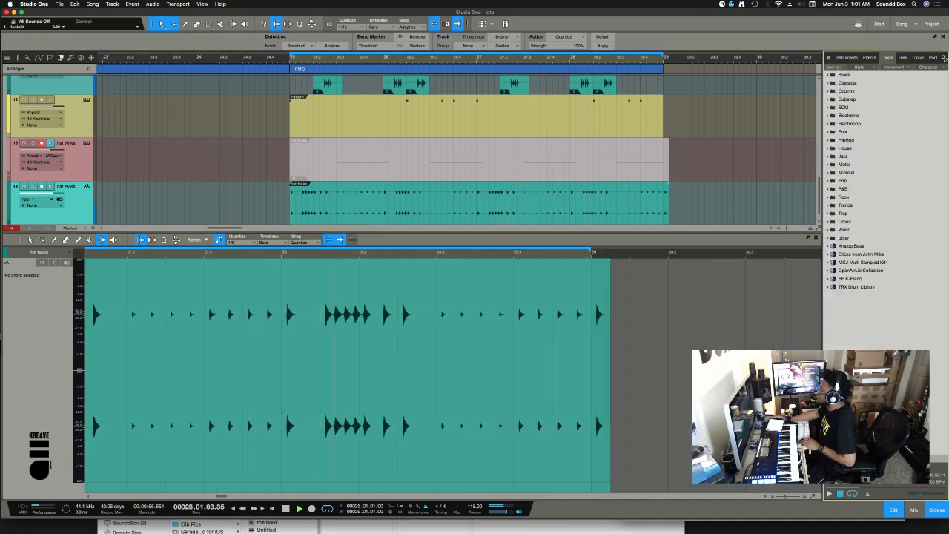
left_click(869, 58)
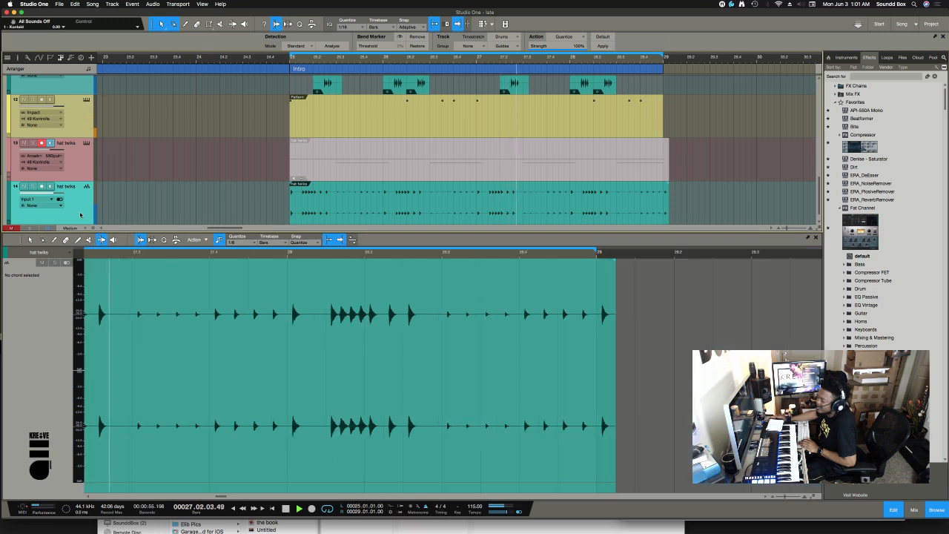
left_click(862, 77)
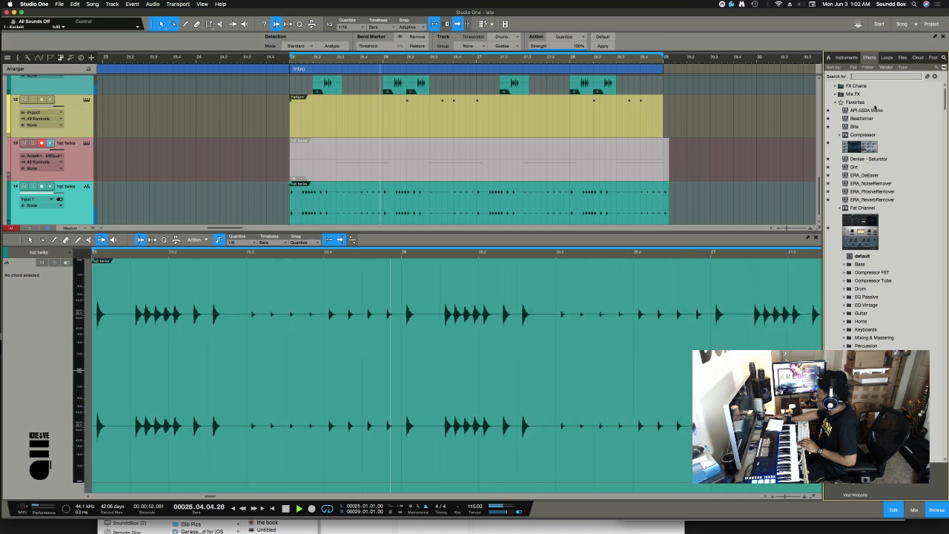
scroll(882, 223, "down", 10)
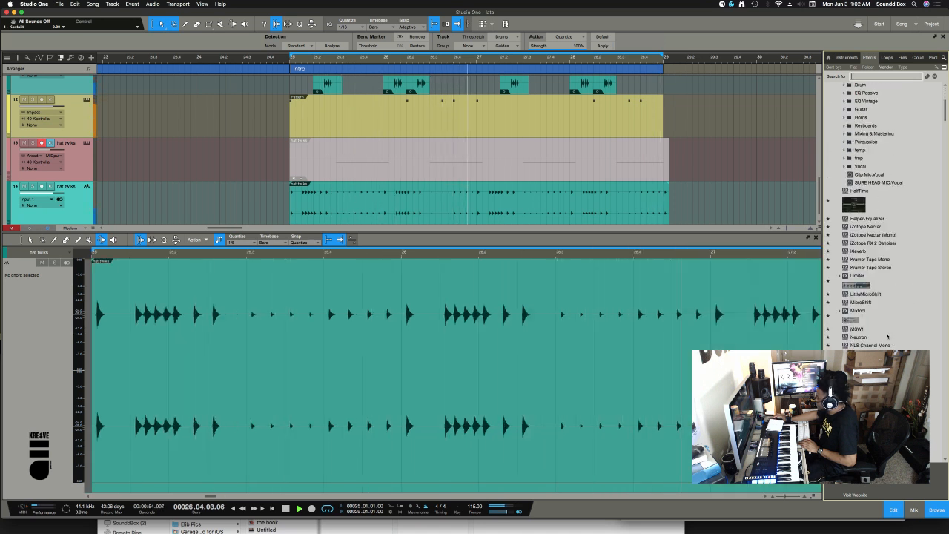
scroll(887, 335, "down", 5)
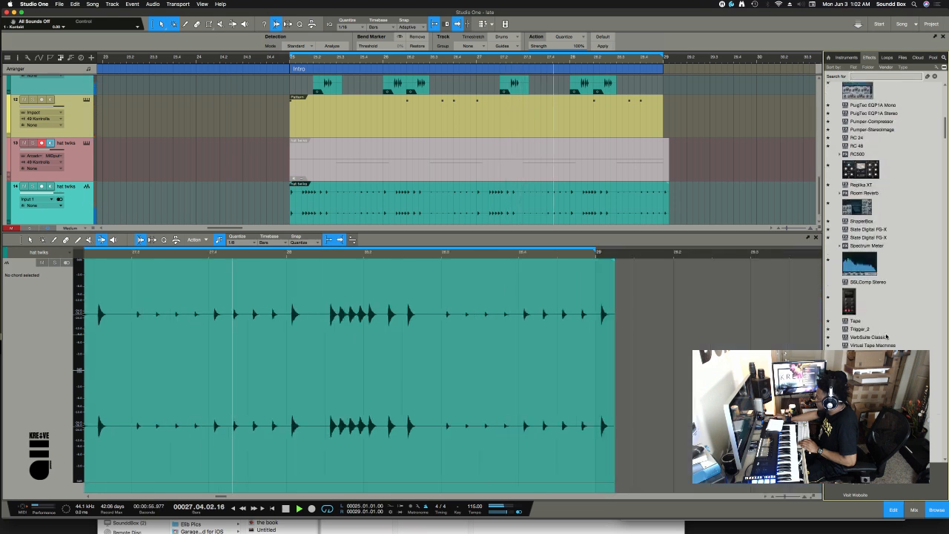
scroll(886, 335, "up", 15)
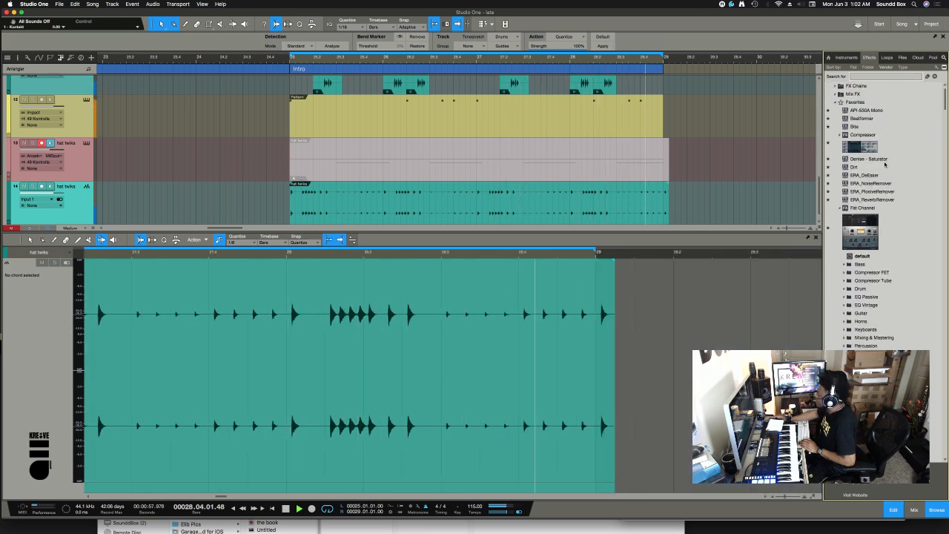
left_click(865, 127)
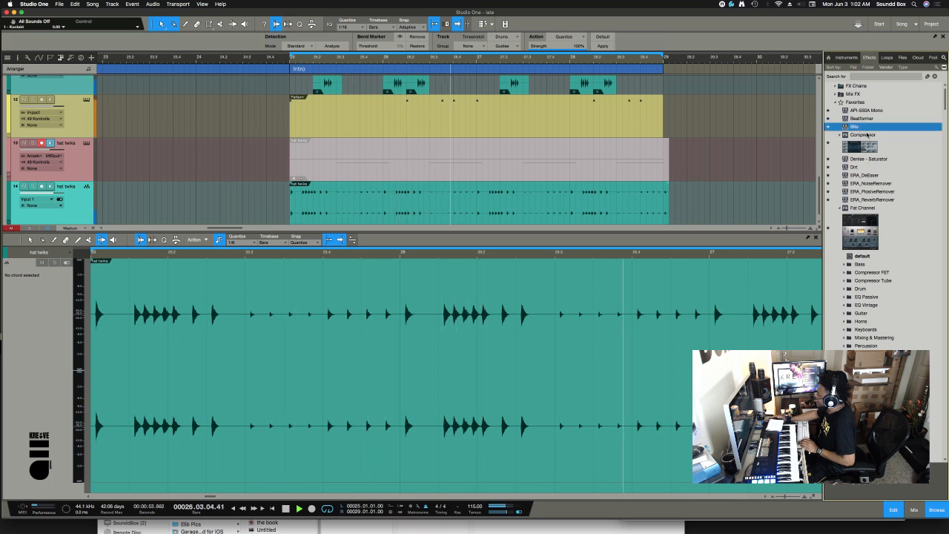
- Search the effects for "phas" and insert the Phasis plug-in on the bounced hat twiks audio track
left_click(882, 76)
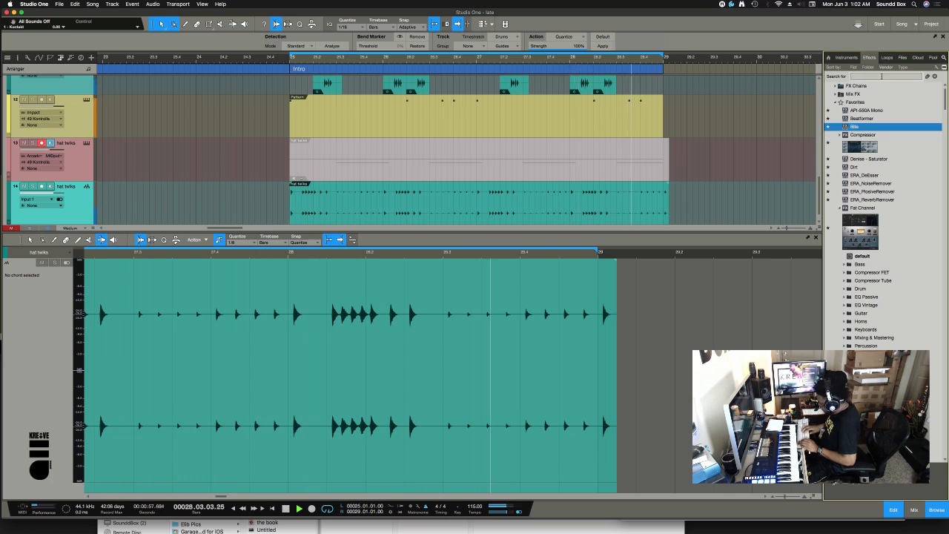
type("ph")
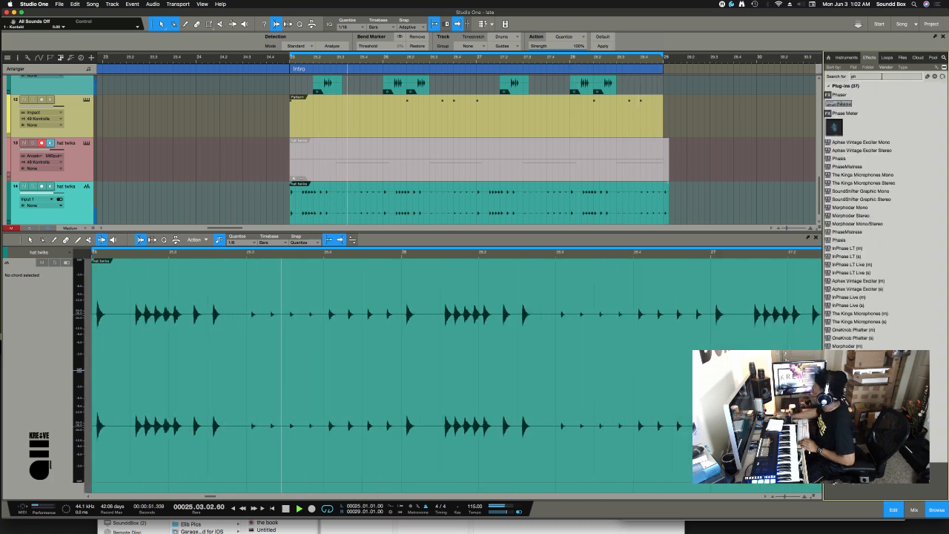
type("a")
left_click(873, 104)
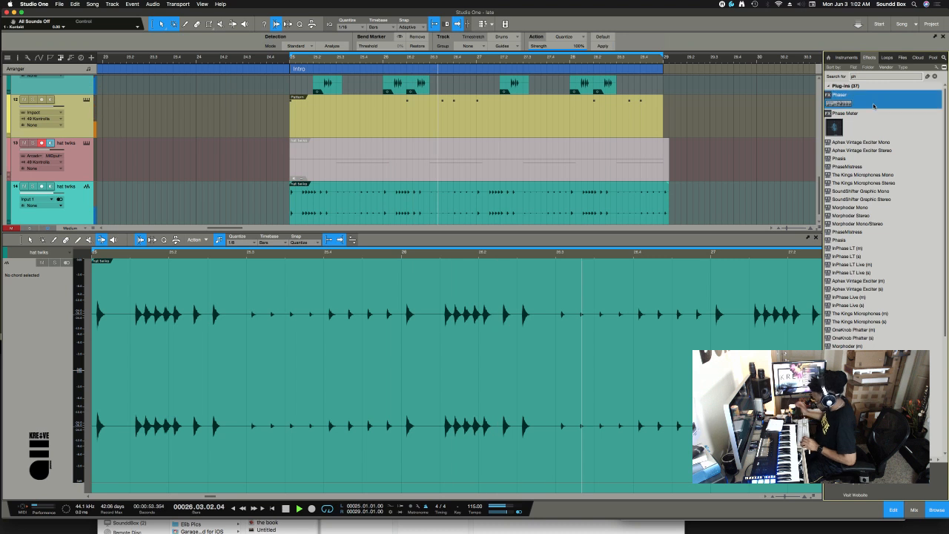
type("s")
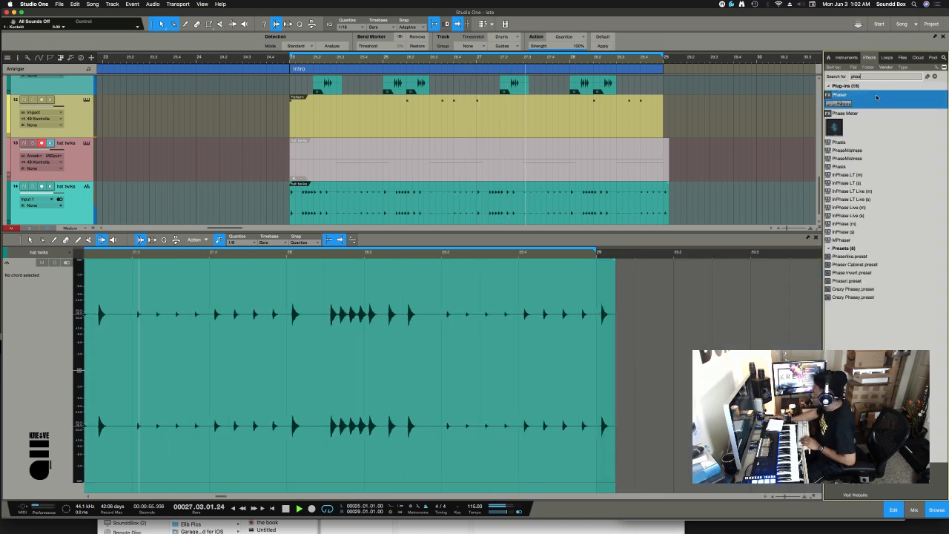
left_click_drag(837, 142, 682, 201)
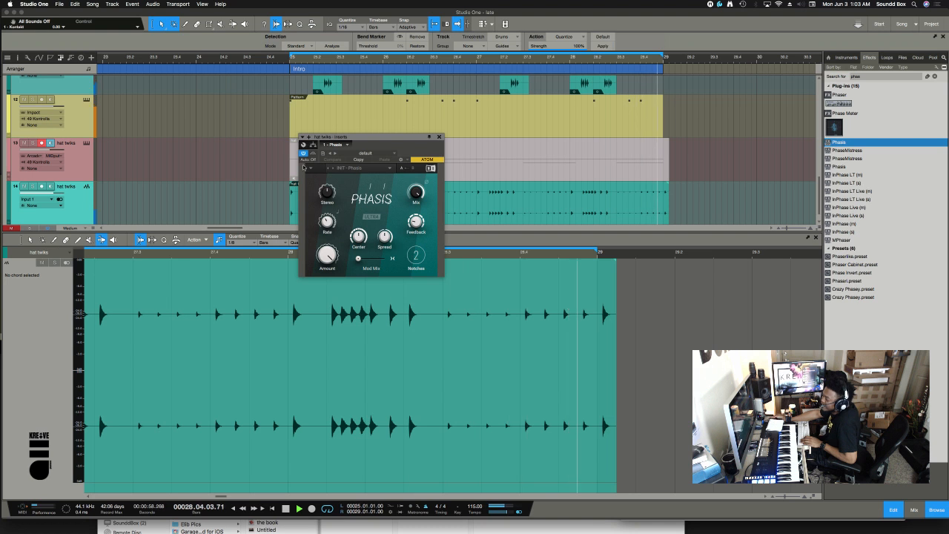
- Adjust Phasis' stereo and rate, lower the mix to about 60% and set feedback to about 44%, then stop playback
left_click_drag(327, 220, 329, 194)
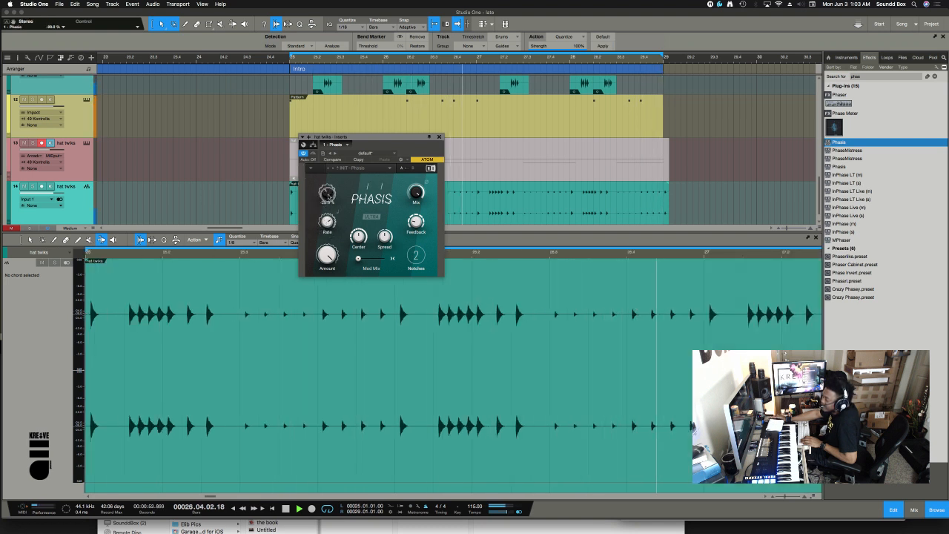
left_click_drag(415, 193, 416, 197)
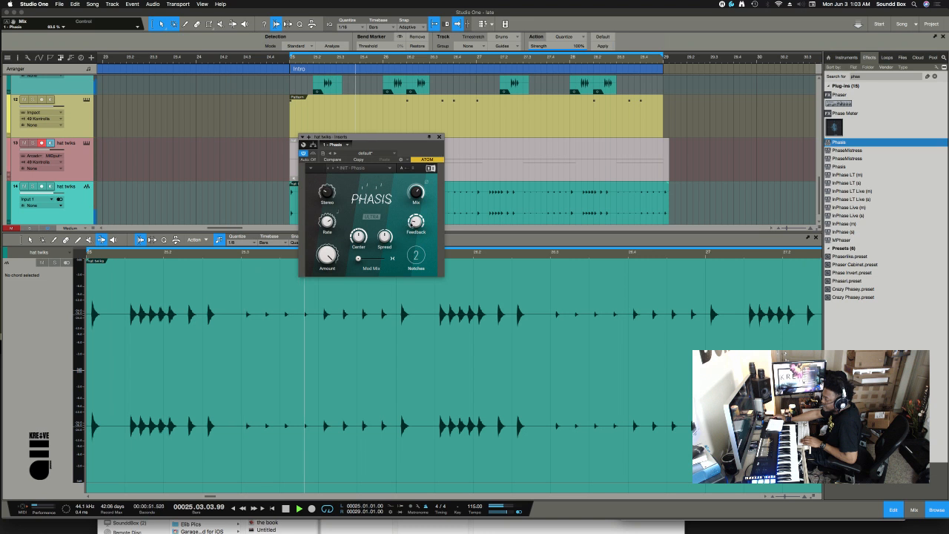
left_click_drag(412, 225, 412, 223)
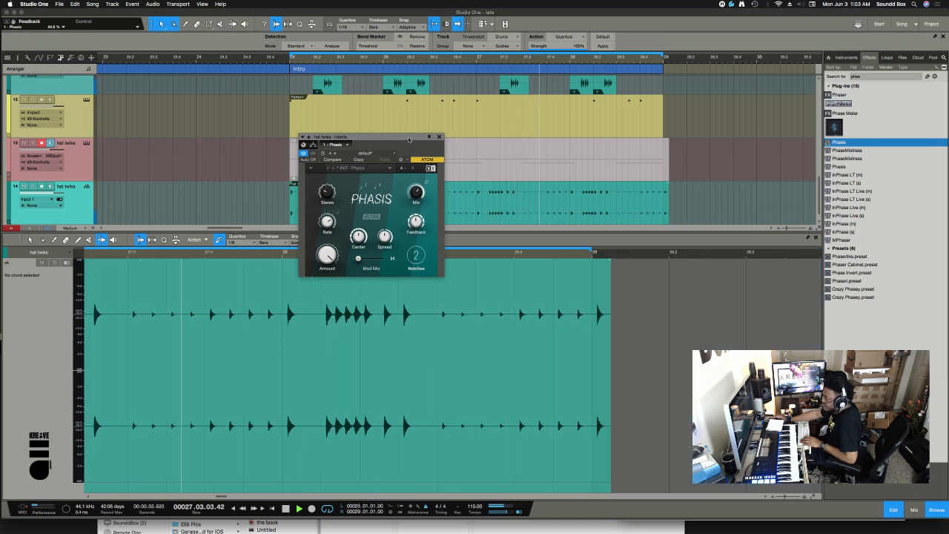
left_click_drag(371, 137, 314, 112)
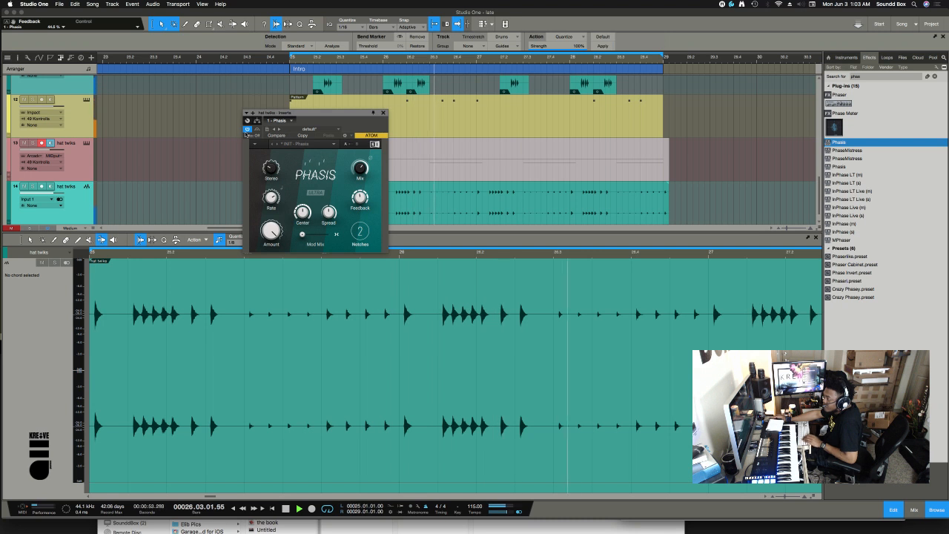
key("space")
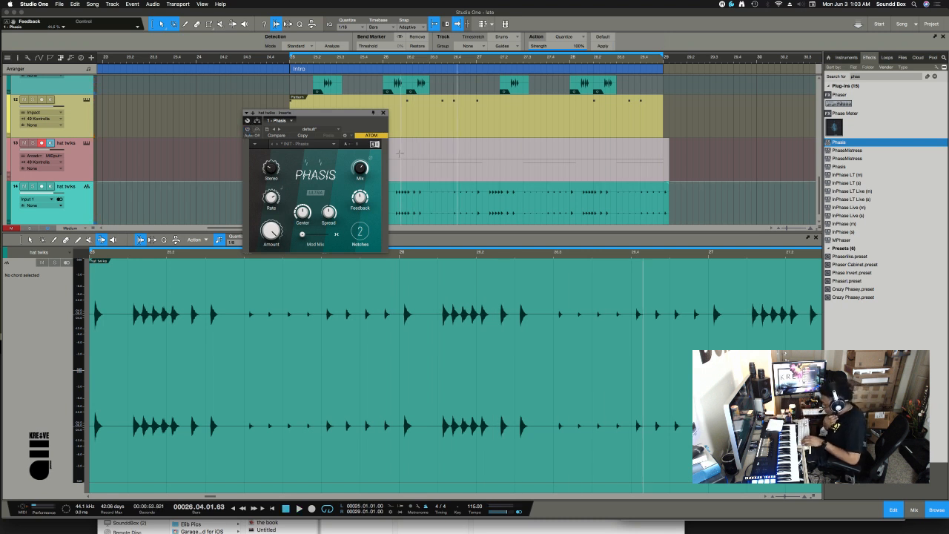
key("super+Tab")
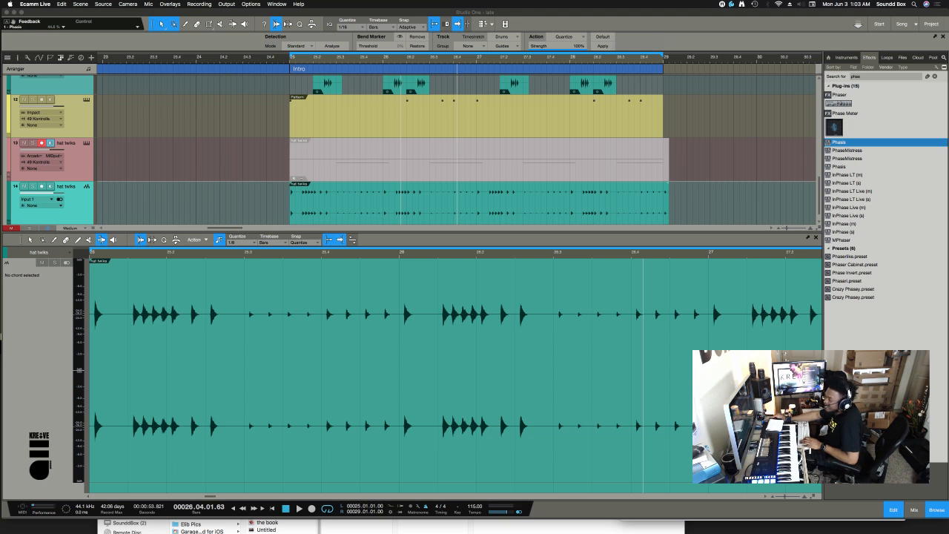
left_click(185, 169)
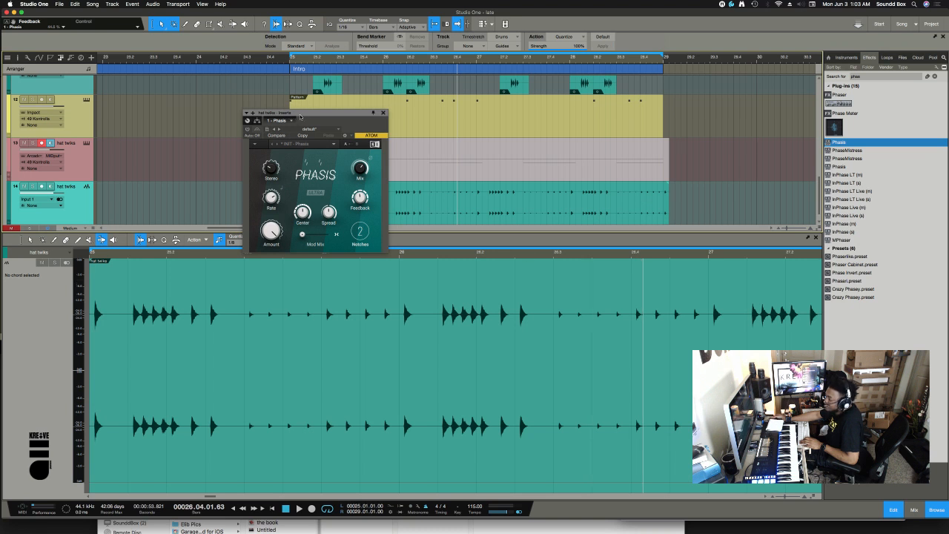
- Move the Phasis window aside and play the whole song from bar 1 to review the arrangement
left_click_drag(301, 113, 576, 140)
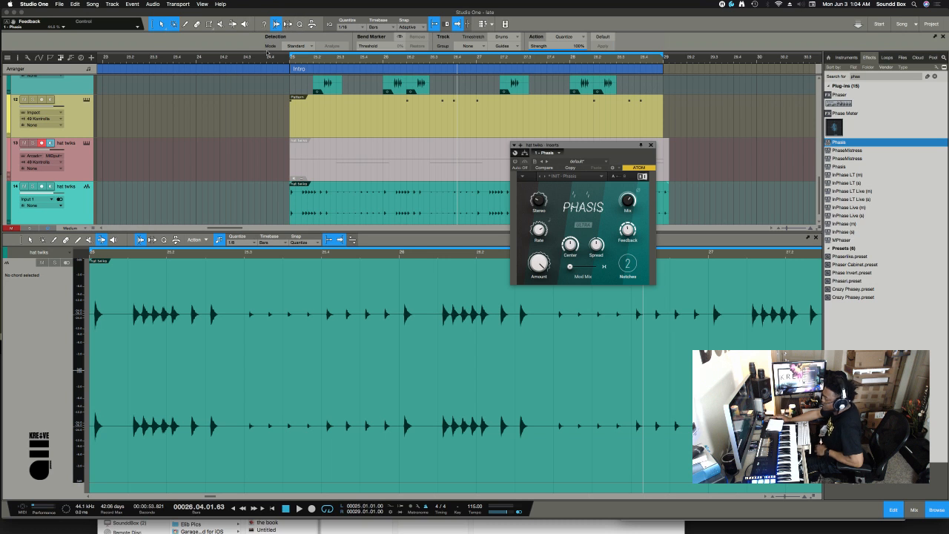
key("comma")
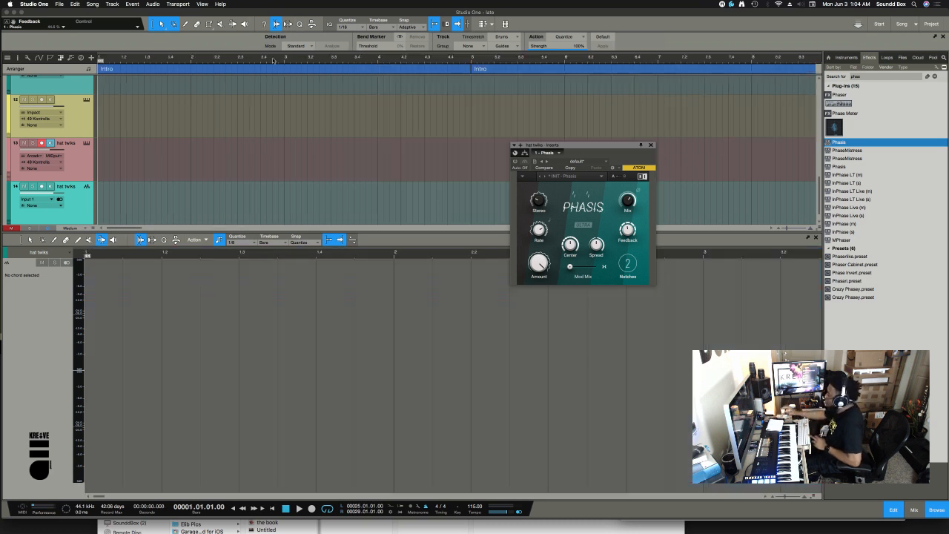
key("space")
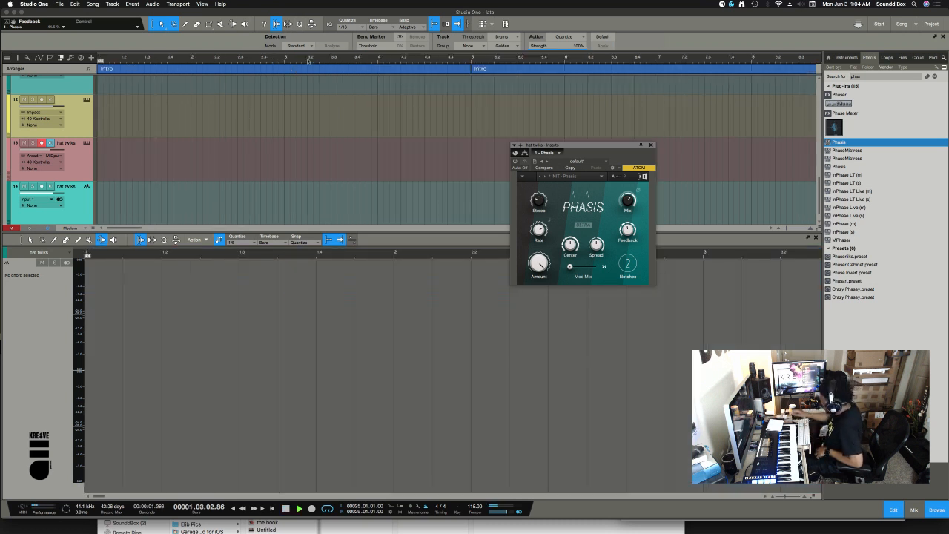
key("w")
key("w")
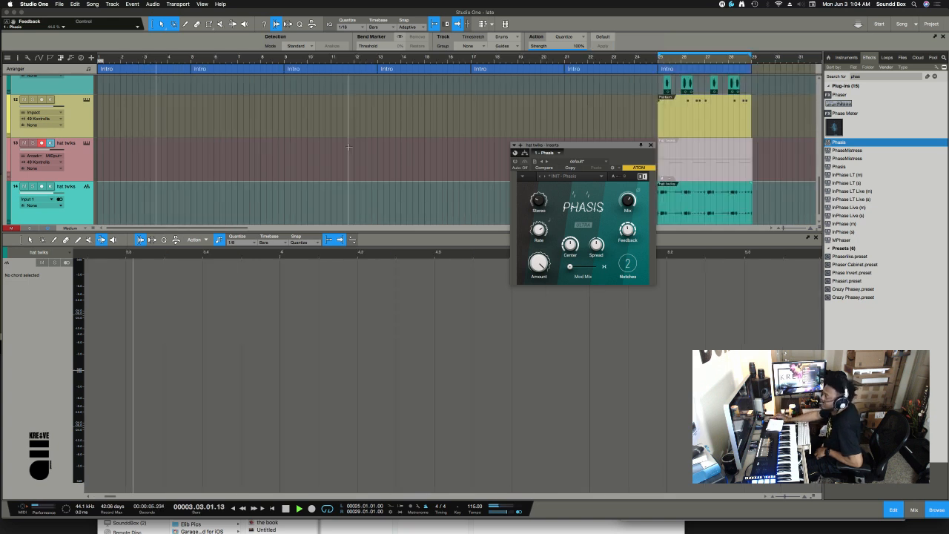
scroll(348, 147, "up", 5)
scroll(348, 147, "down", 5)
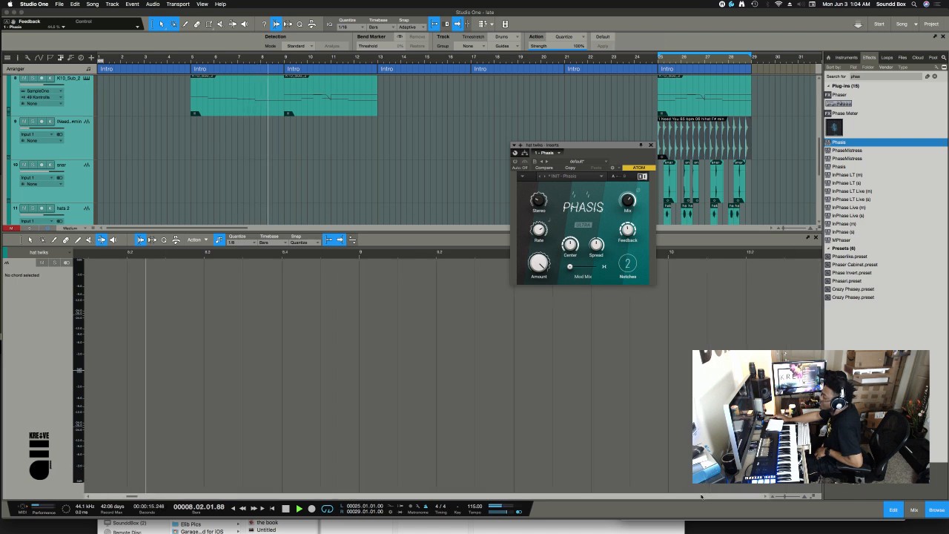
key("super+Tab")
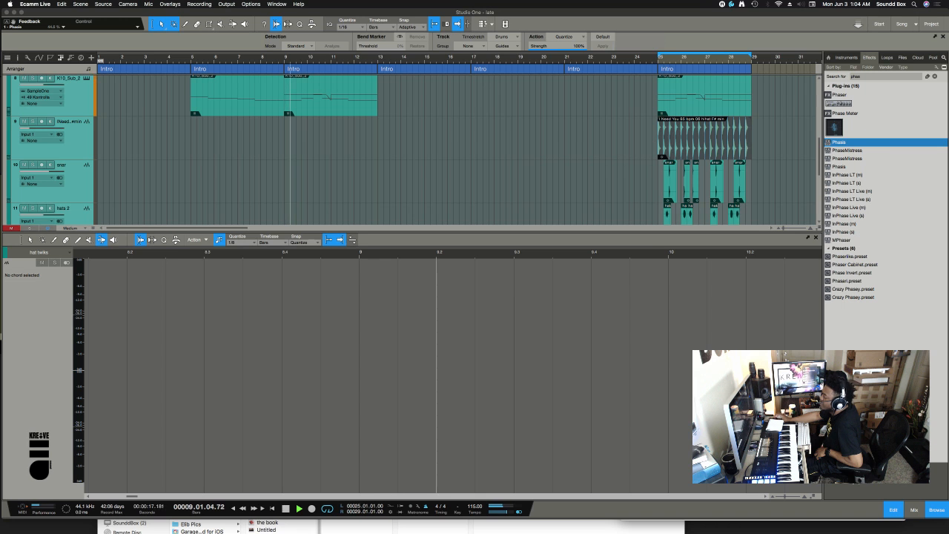